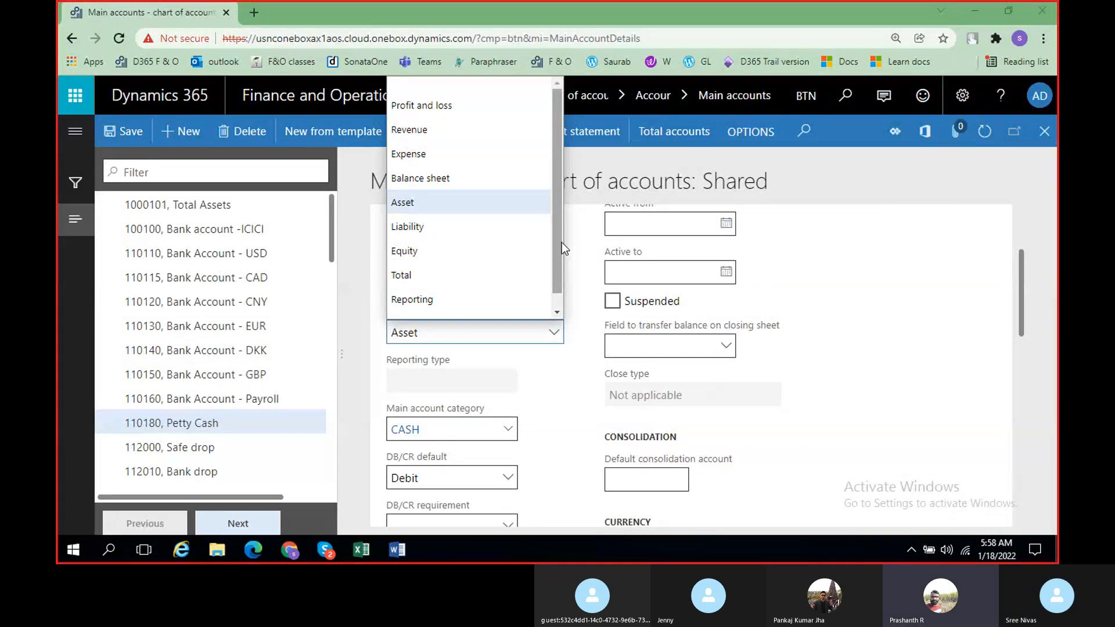
- Try to change the main account type of the Petty Cash account to Total
{"action": "left_click", "coordinate": [463, 335]}
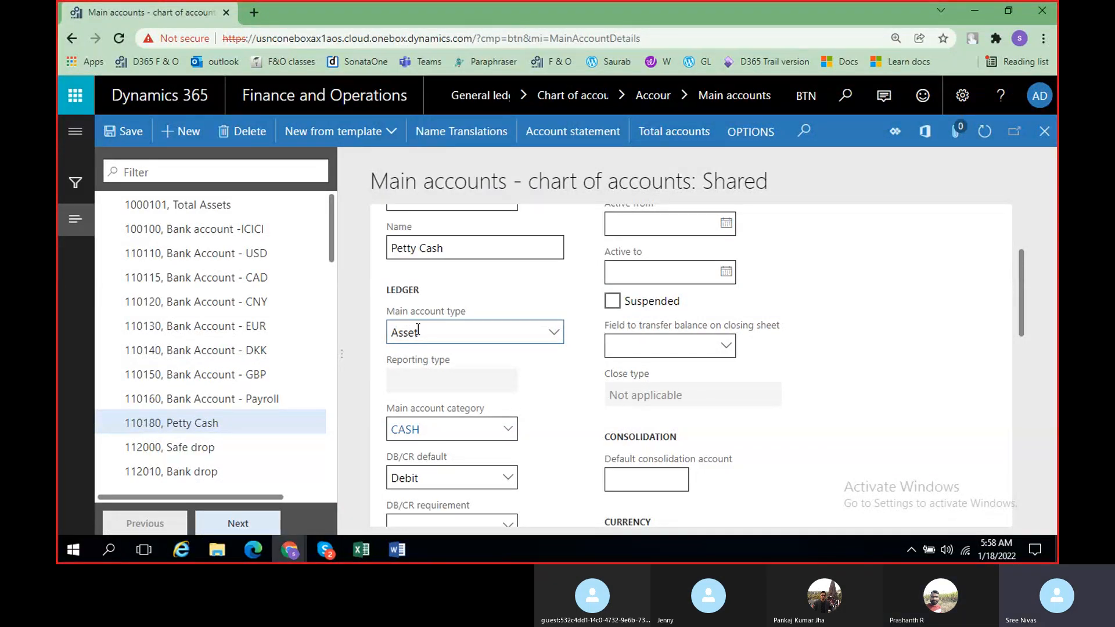
{"action": "left_click", "coordinate": [552, 334]}
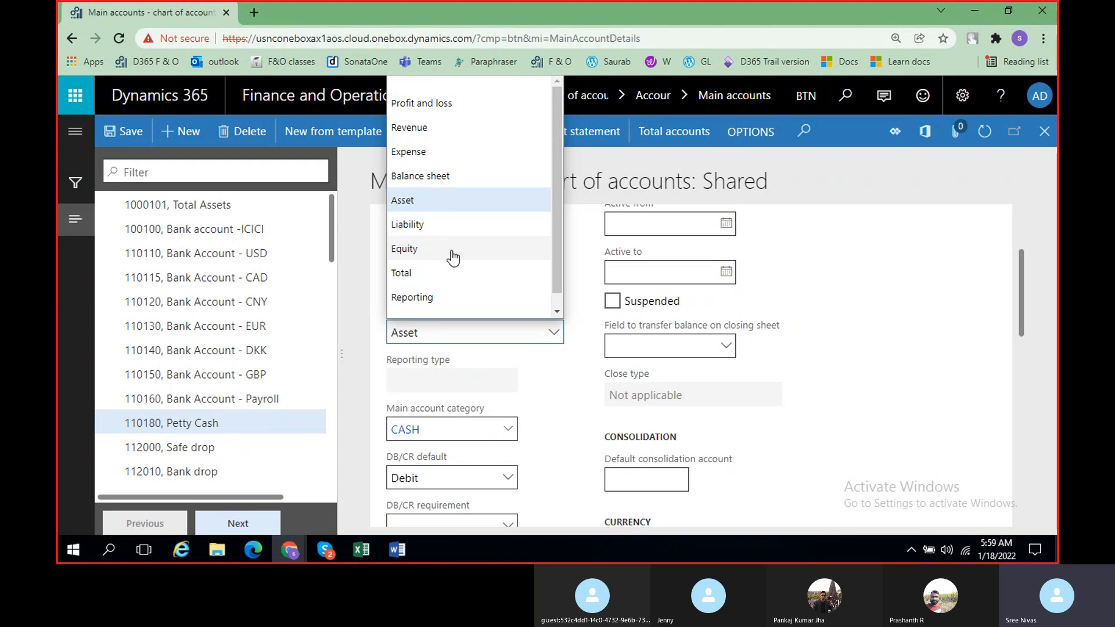
{"action": "left_click_drag", "start_coordinate": [558, 249], "coordinate": [561, 264]}
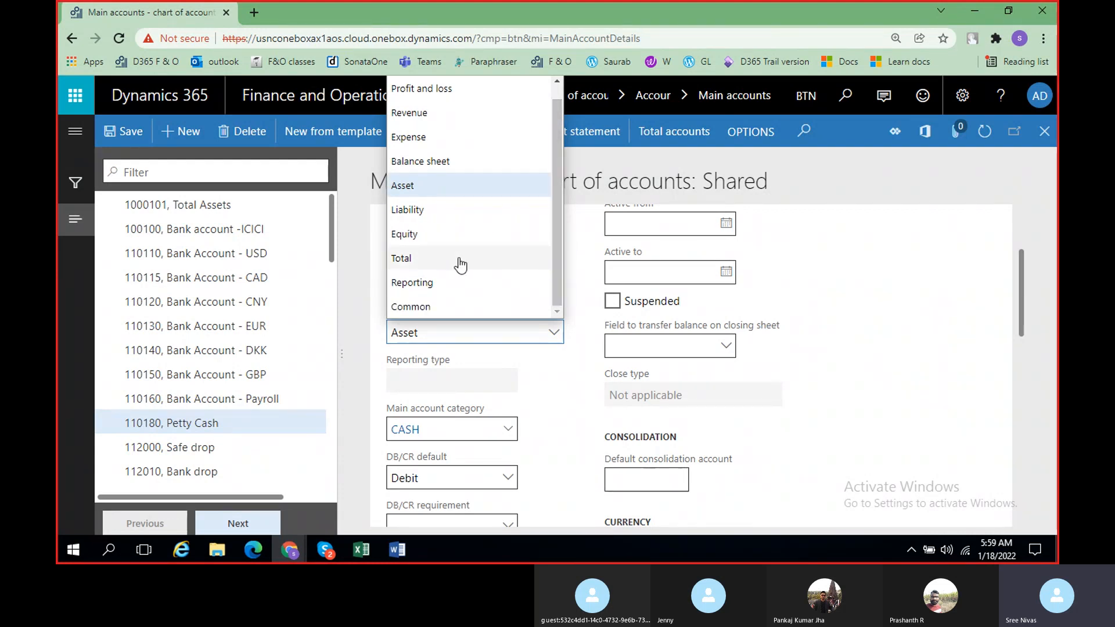
{"action": "left_click", "coordinate": [461, 264]}
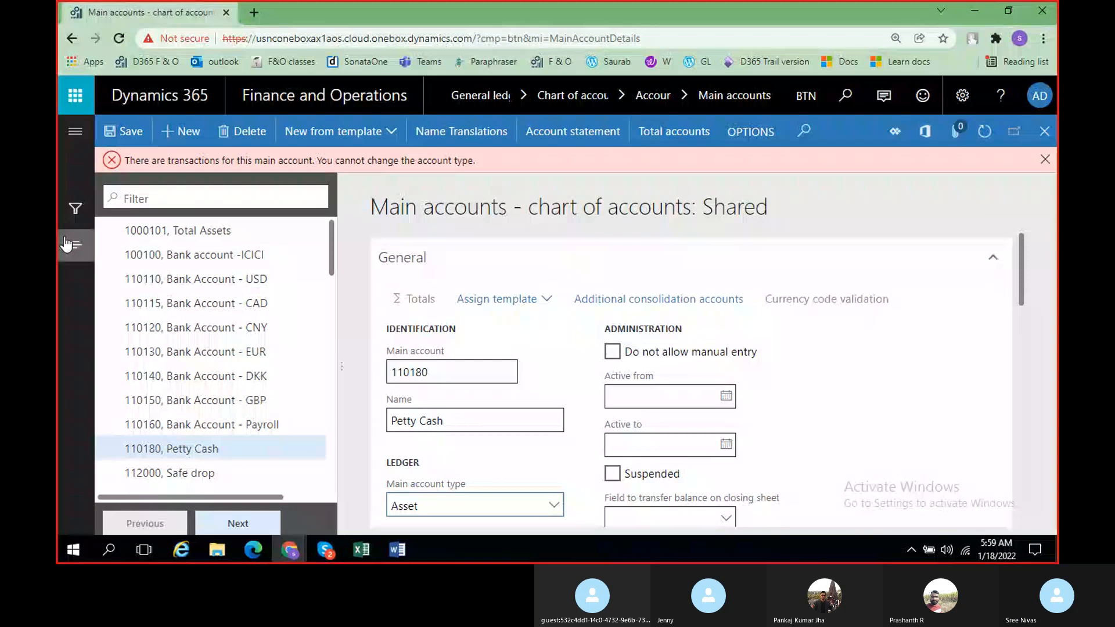
{"action": "left_click", "coordinate": [1045, 159]}
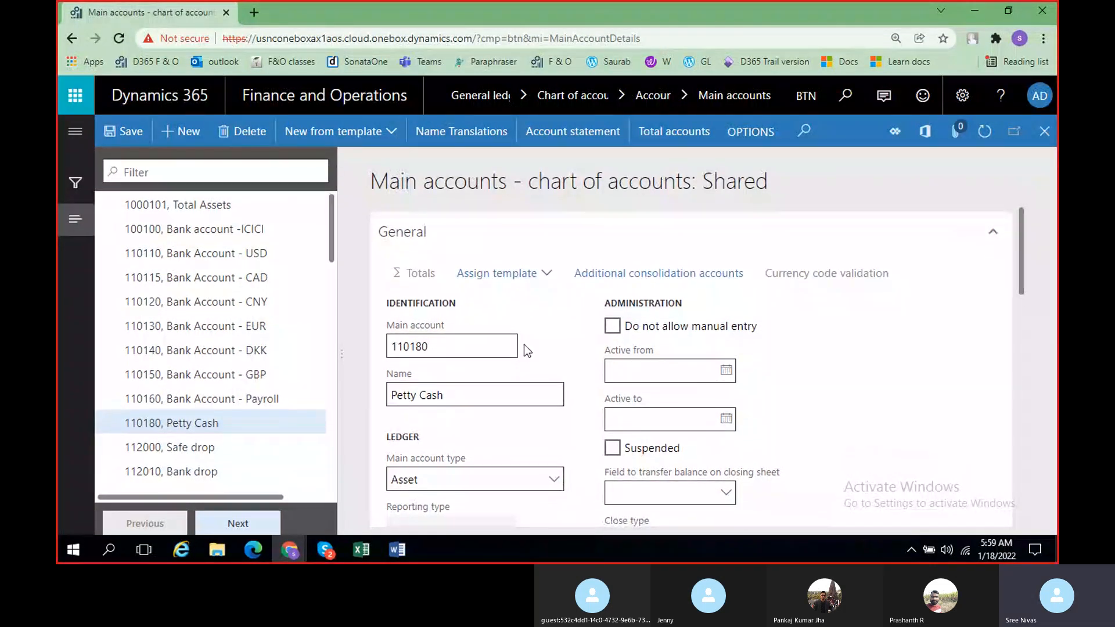
- Create a new main account and set its main account type to Total
{"action": "left_click", "coordinate": [191, 135]}
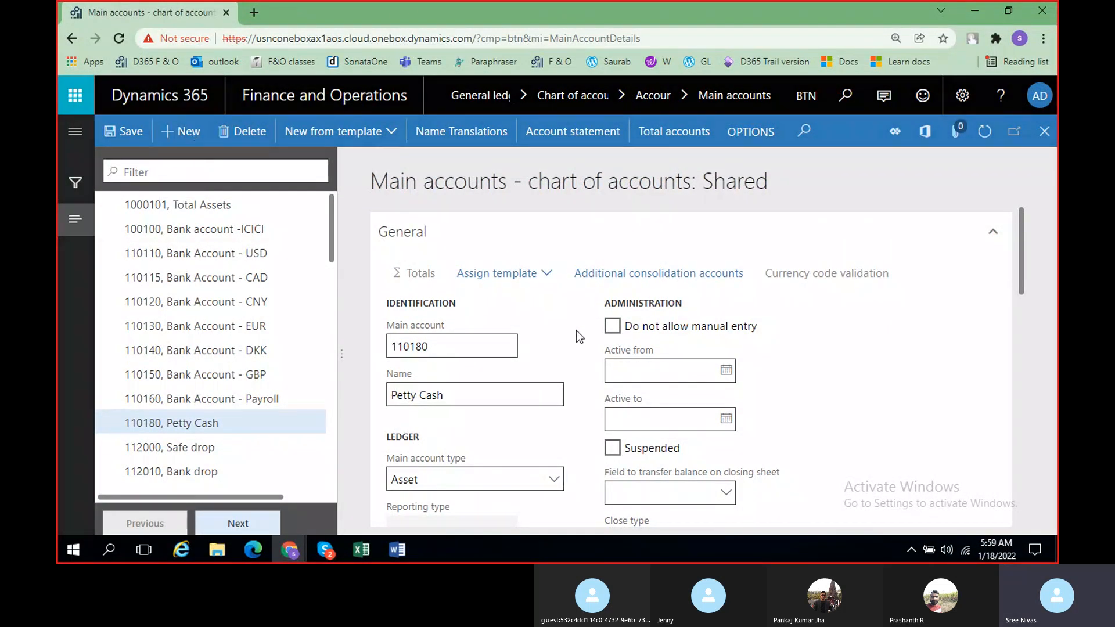
{"action": "left_click", "coordinate": [553, 486]}
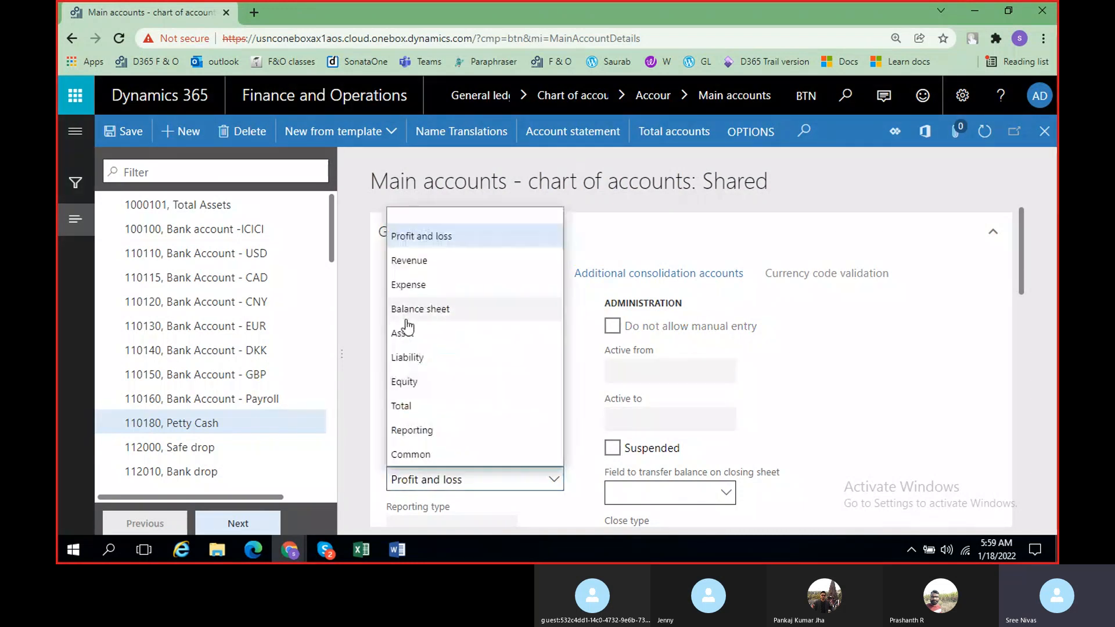
{"action": "left_click", "coordinate": [410, 405]}
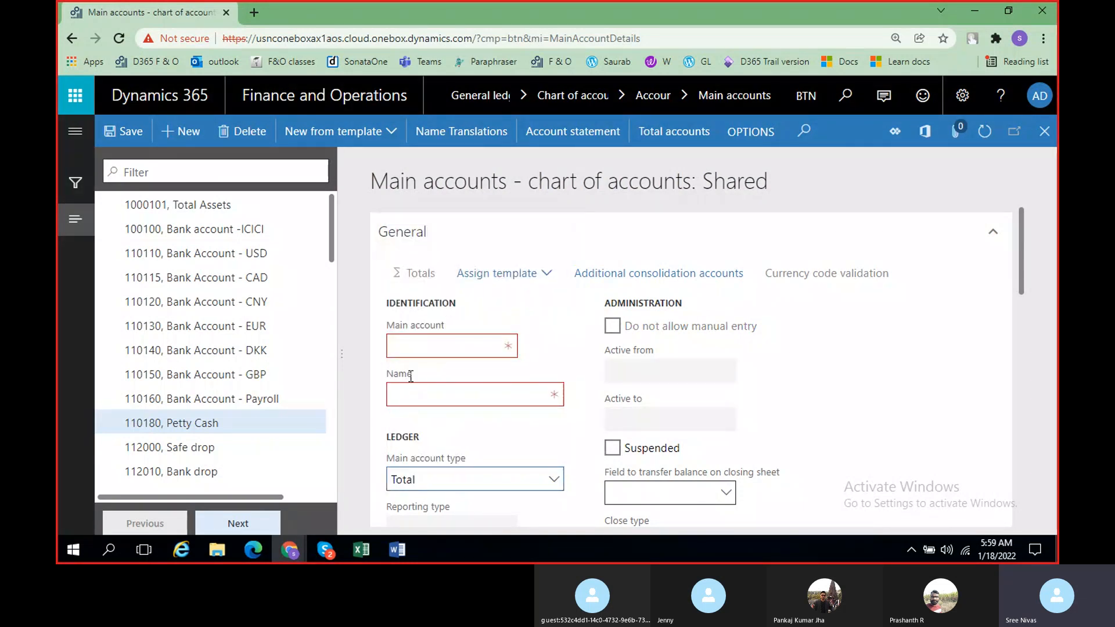
{"action": "left_click", "coordinate": [420, 276]}
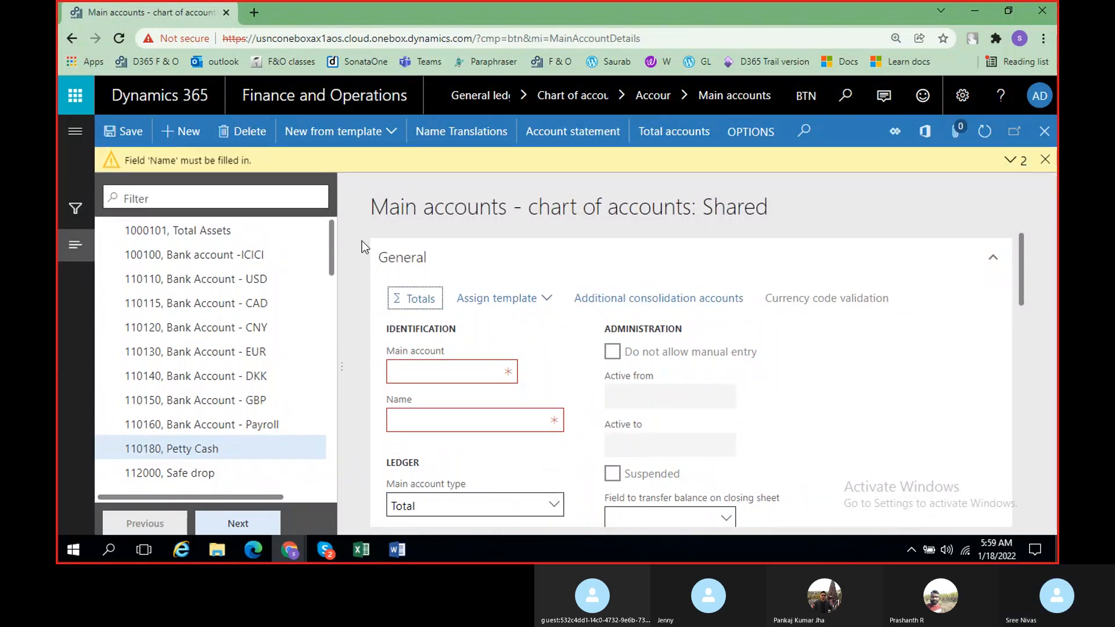
- Enter 1000102 as the new main account's number and Total Assets as its name
{"action": "left_click", "coordinate": [444, 362]}
{"action": "type", "text": "1000102"}
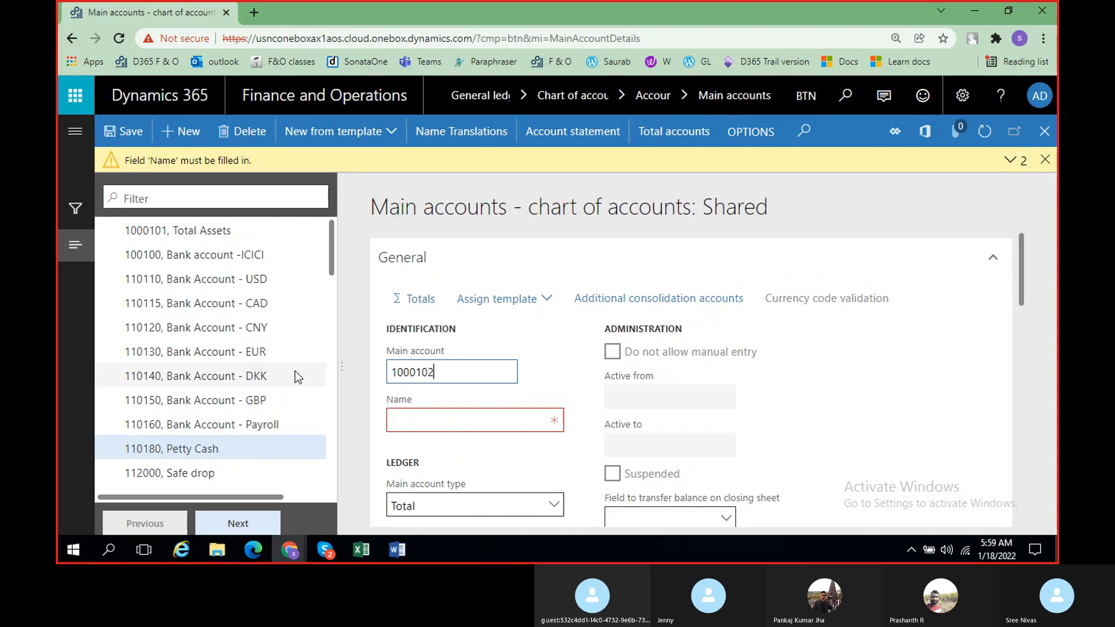
{"action": "left_click", "coordinate": [474, 420]}
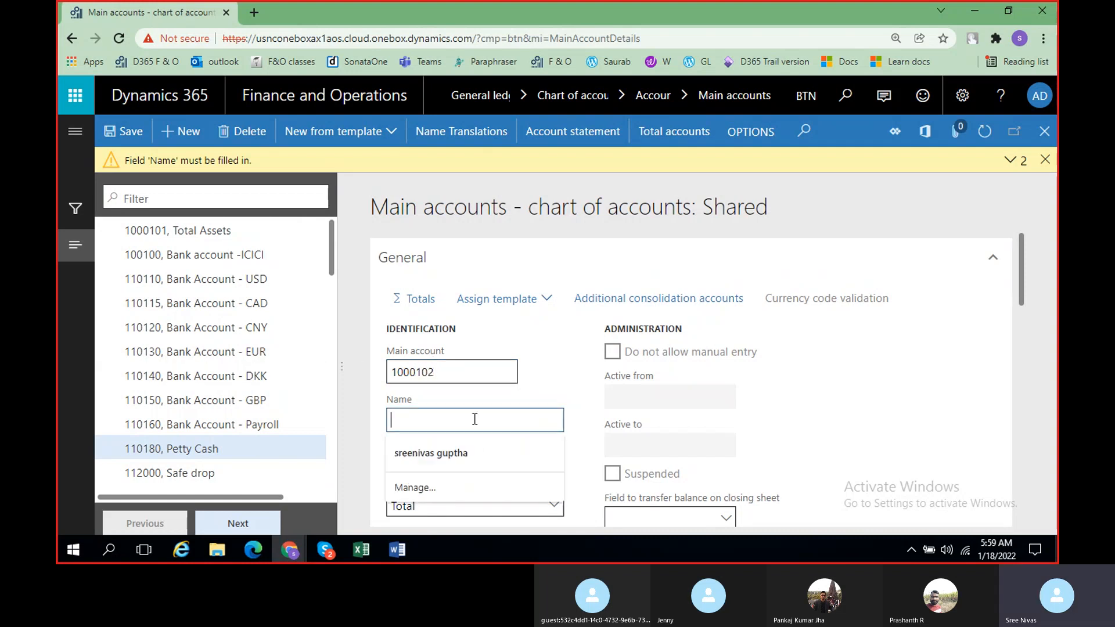
{"action": "type", "text": "Tota"}
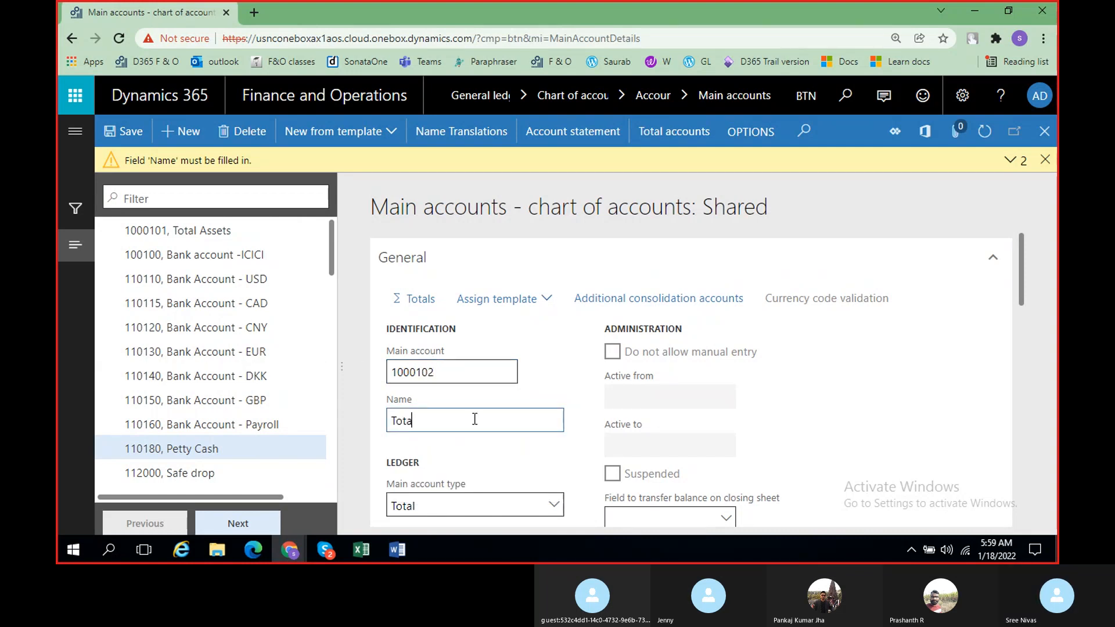
{"action": "type", "text": "l Assets"}
- Open the Totals account interval for Total Assets, browse the main accounts offered as From value, and close it without choosing one
{"action": "left_click", "coordinate": [414, 299]}
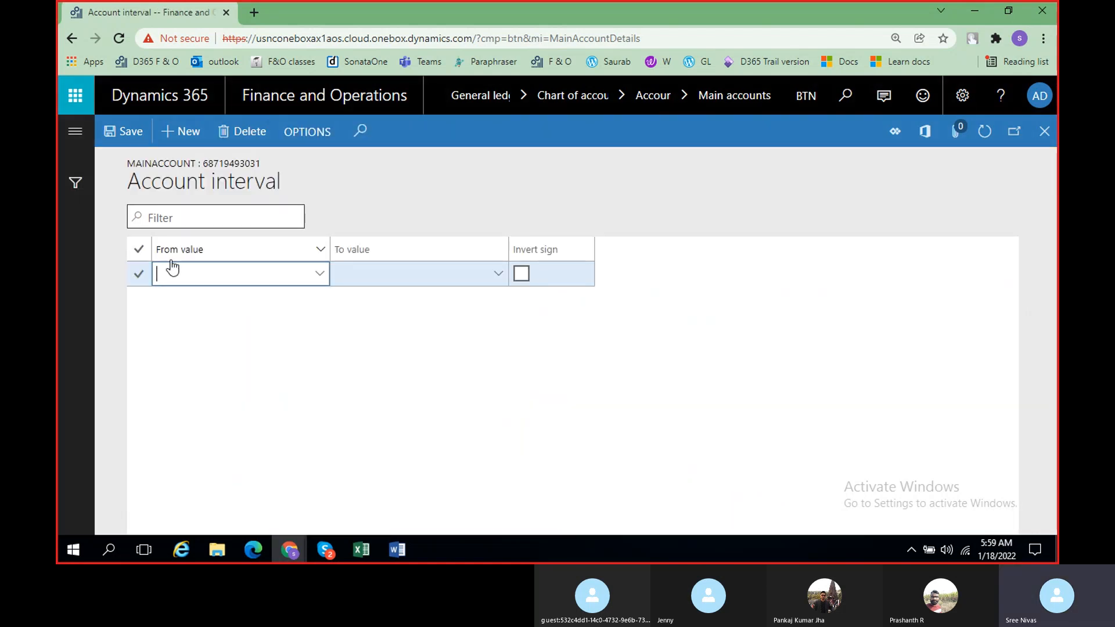
{"action": "left_click", "coordinate": [320, 275]}
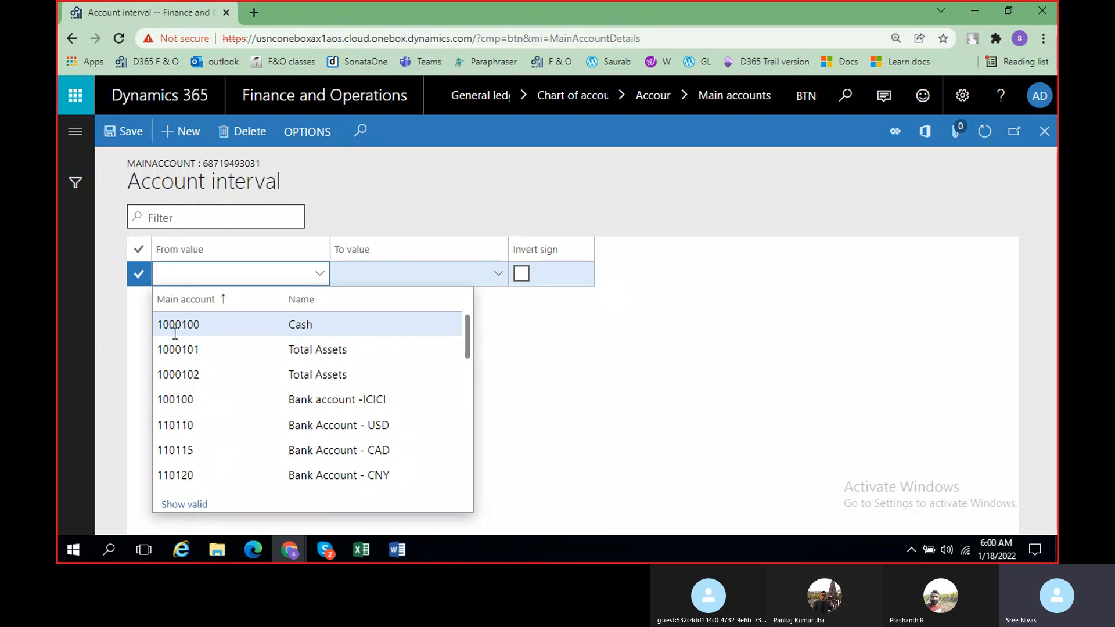
{"action": "scroll", "coordinate": [175, 334], "scroll_direction": "down", "scroll_amount": 3}
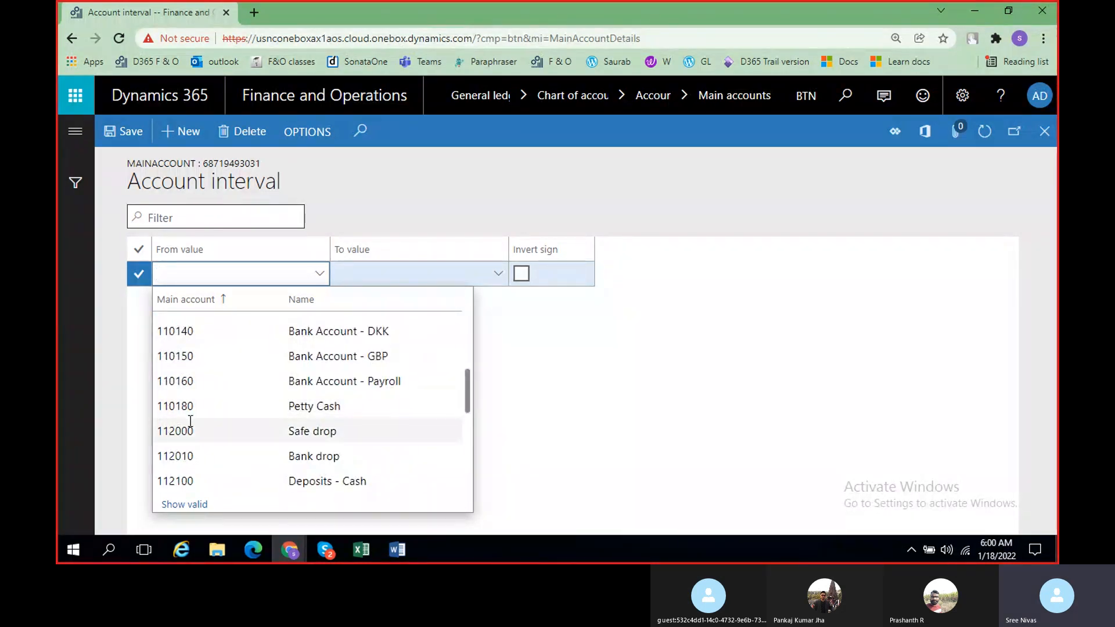
{"action": "scroll", "coordinate": [190, 420], "scroll_direction": "down", "scroll_amount": 3}
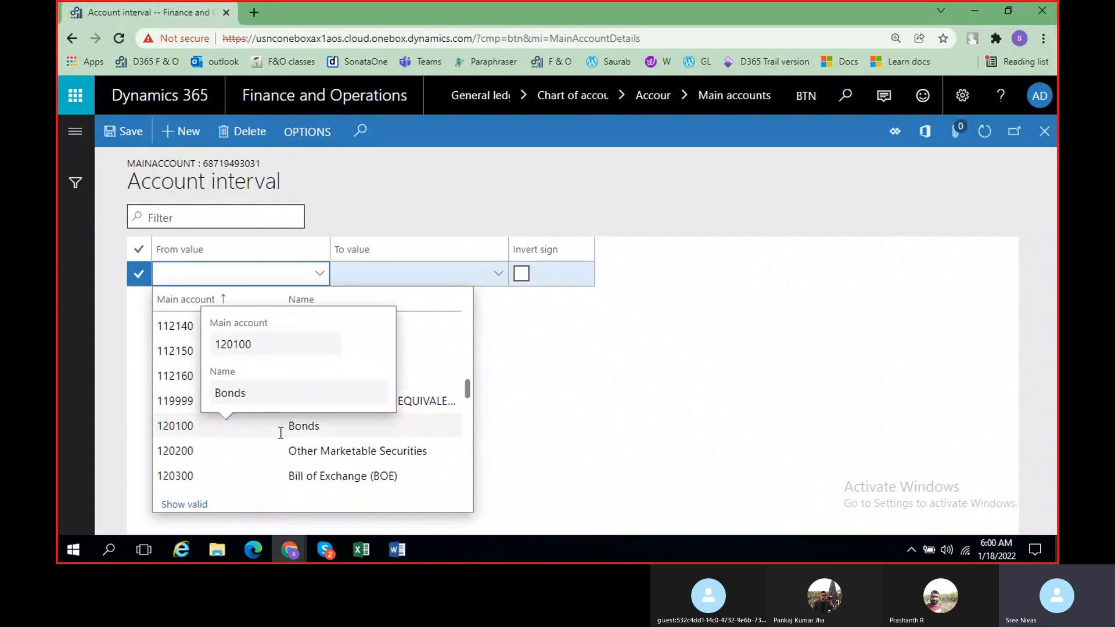
{"action": "scroll", "coordinate": [215, 418], "scroll_direction": "up", "scroll_amount": 3}
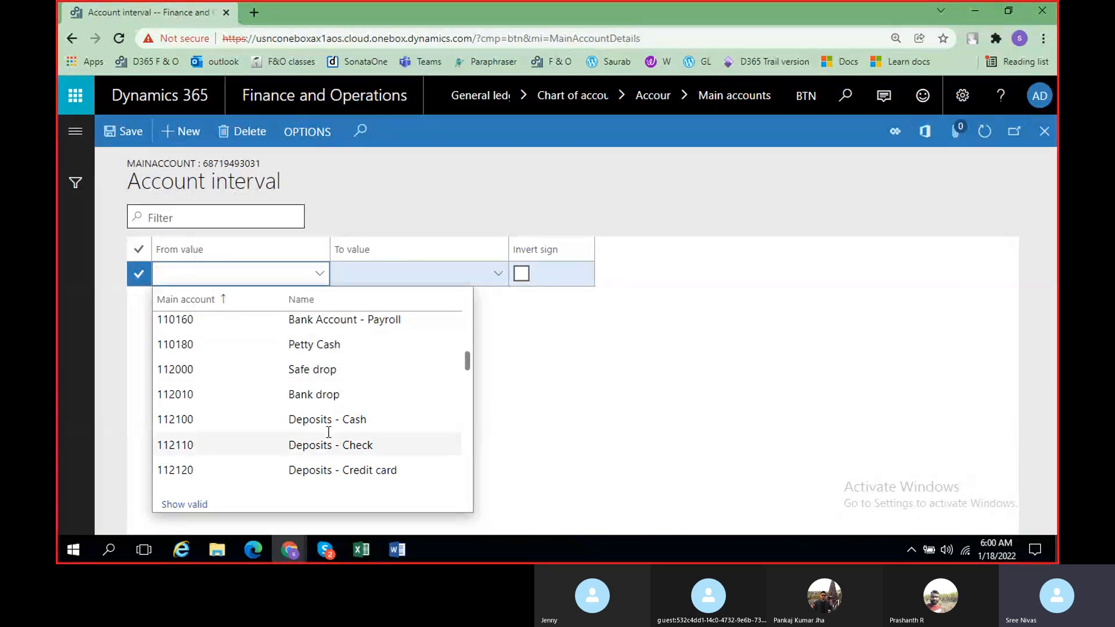
{"action": "left_click", "coordinate": [707, 290]}
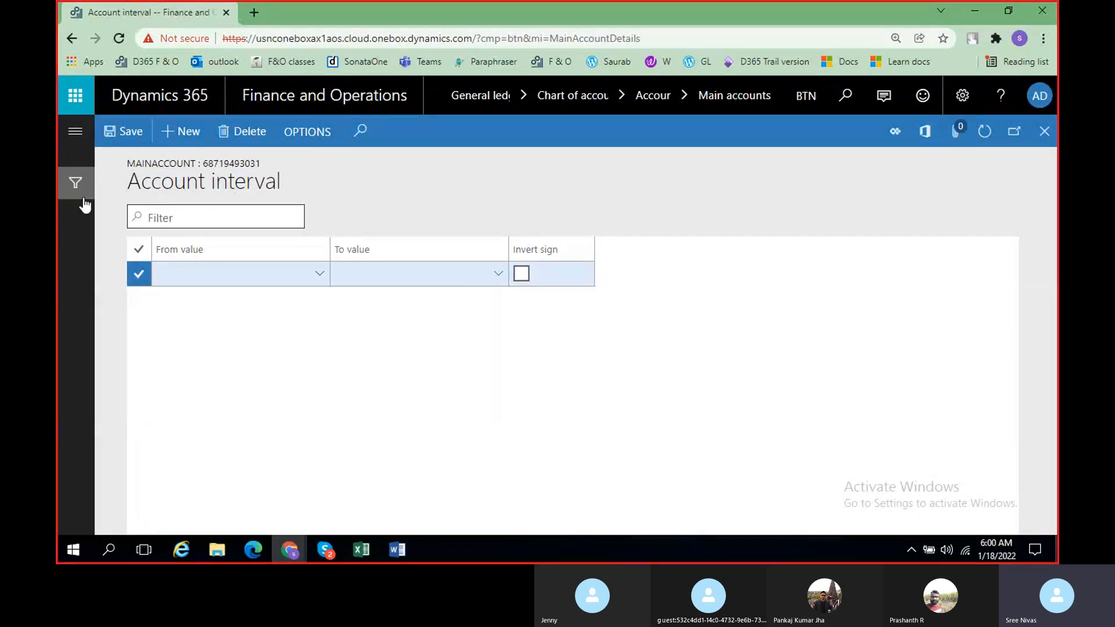
{"action": "left_click", "coordinate": [1045, 131]}
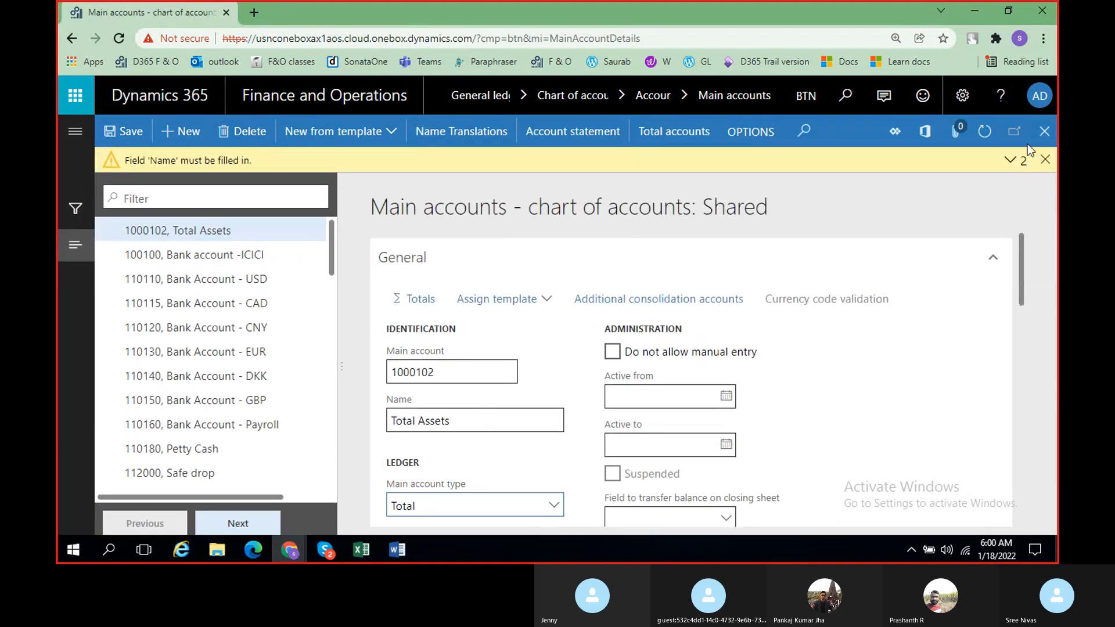
- Leave the current record, reopen Main accounts under Chart of accounts from the dashboard, and start a new main account
{"action": "left_click", "coordinate": [1045, 160]}
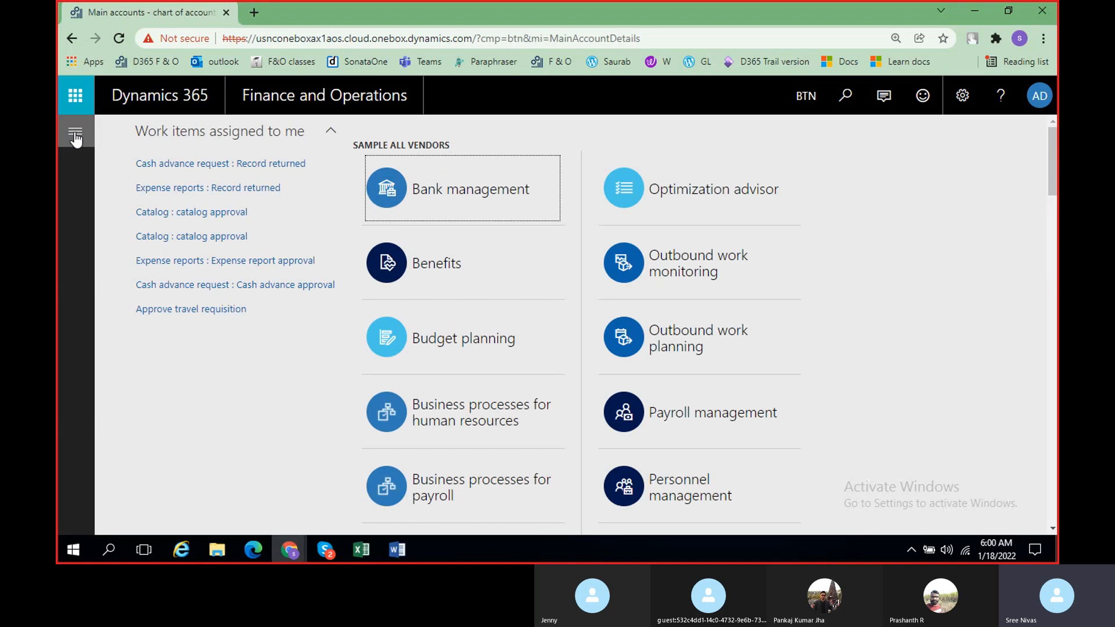
{"action": "left_click", "coordinate": [75, 136]}
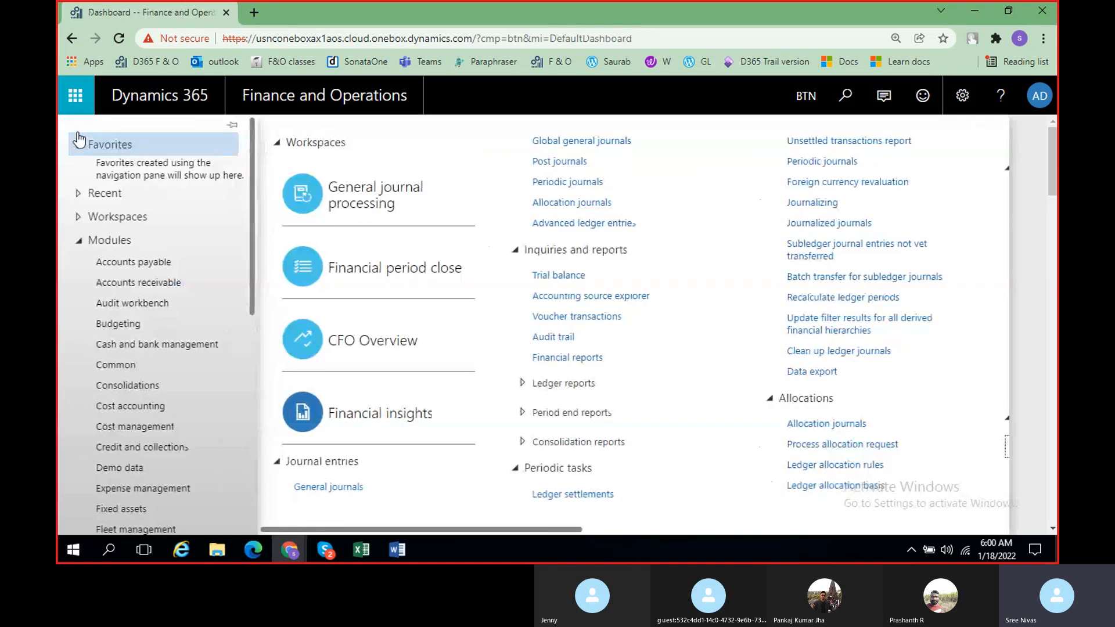
{"action": "left_click_drag", "start_coordinate": [413, 528], "coordinate": [638, 528]}
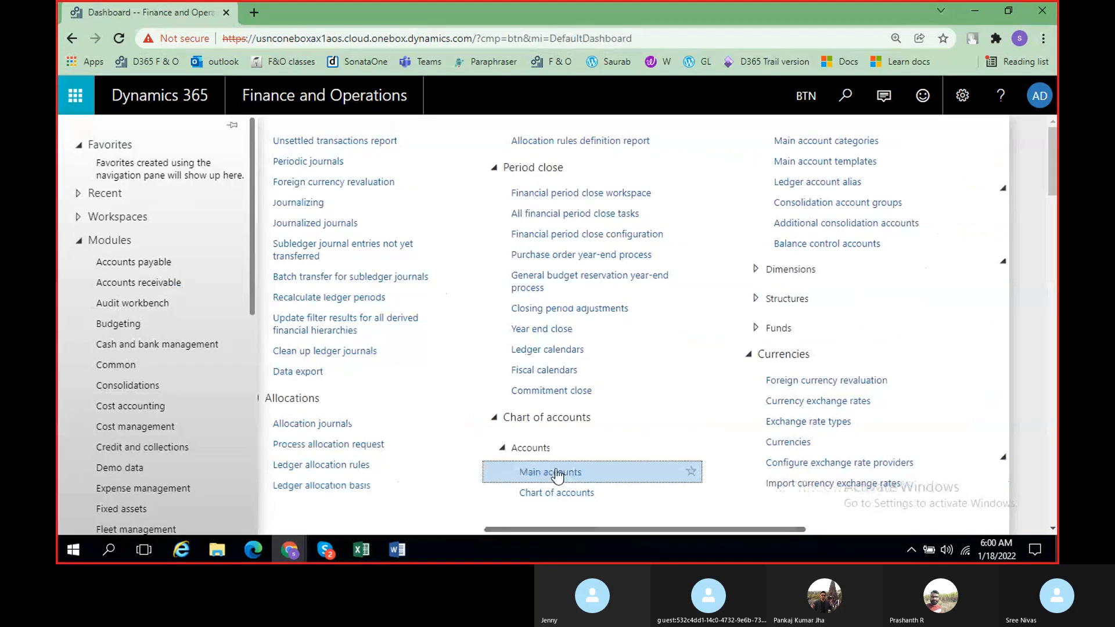
{"action": "left_click", "coordinate": [558, 476]}
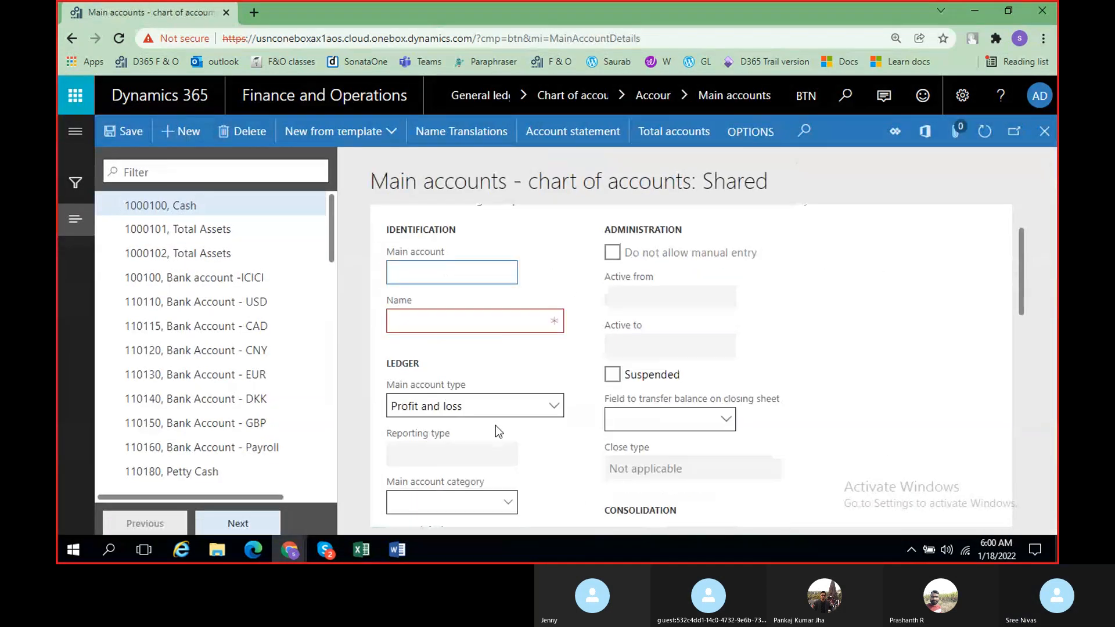
- Examine the main account type options available for the new main account, leaving Profit and loss selected
{"action": "scroll", "coordinate": [496, 426], "scroll_direction": "down", "scroll_amount": 3}
{"action": "left_click", "coordinate": [554, 260]}
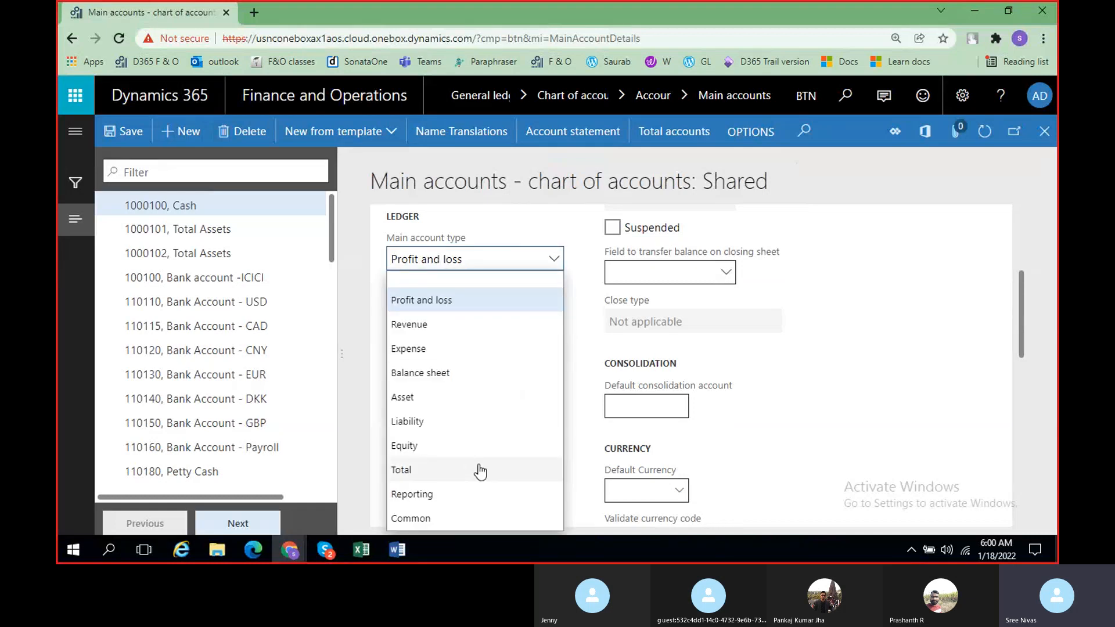
{"action": "left_click", "coordinate": [593, 447]}
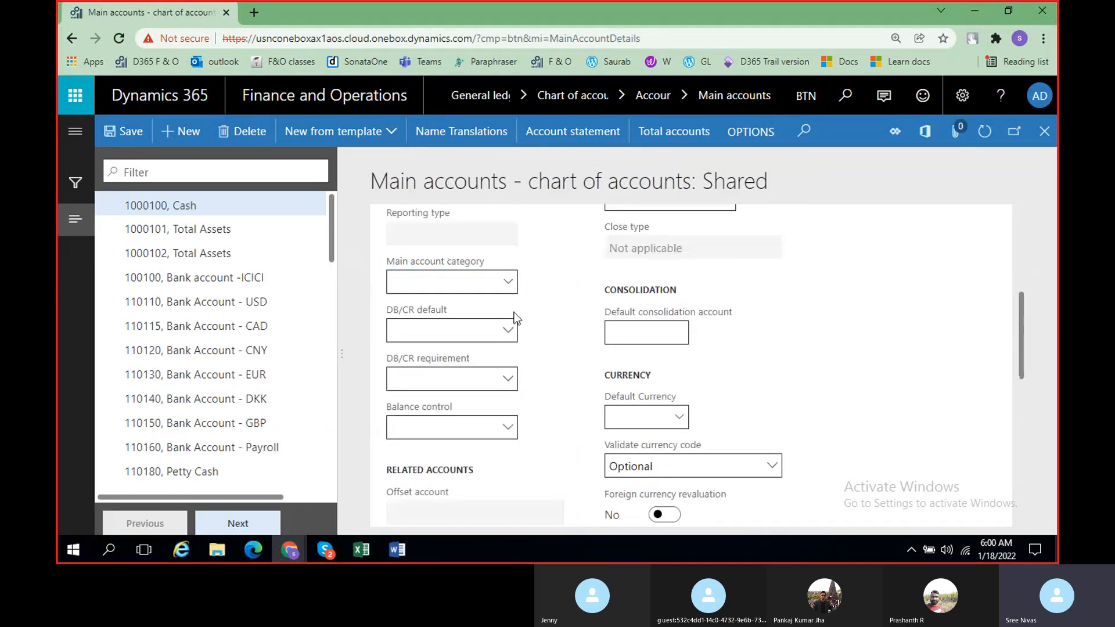
{"action": "left_click", "coordinate": [549, 262]}
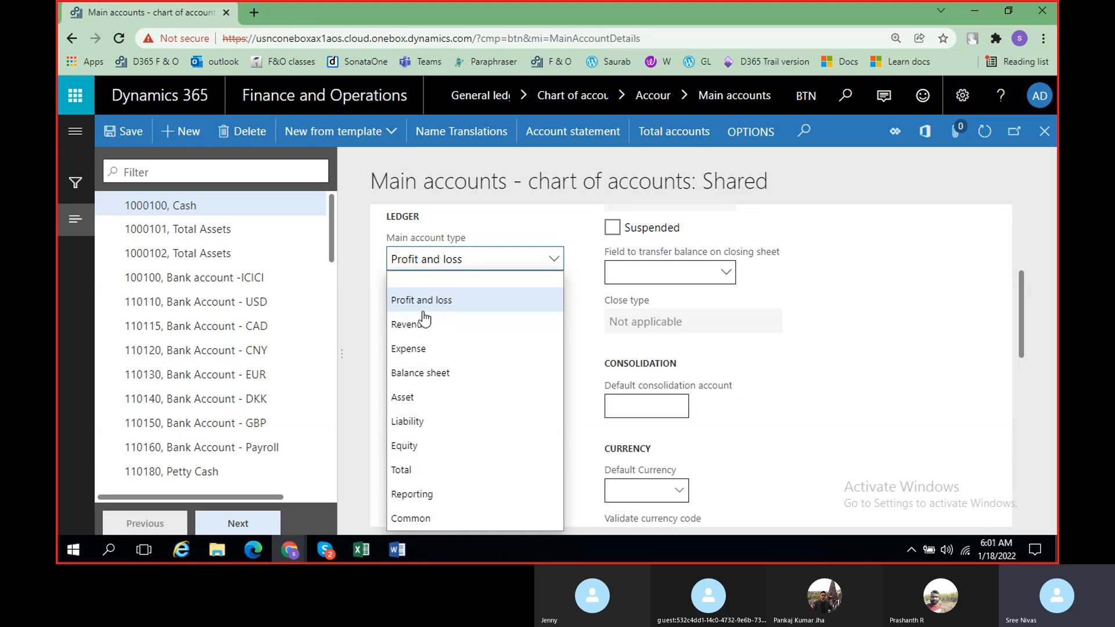
{"action": "left_click", "coordinate": [590, 364]}
{"action": "scroll", "coordinate": [514, 365], "scroll_direction": "up", "scroll_amount": 2}
{"action": "scroll", "coordinate": [516, 368], "scroll_direction": "down", "scroll_amount": 1}
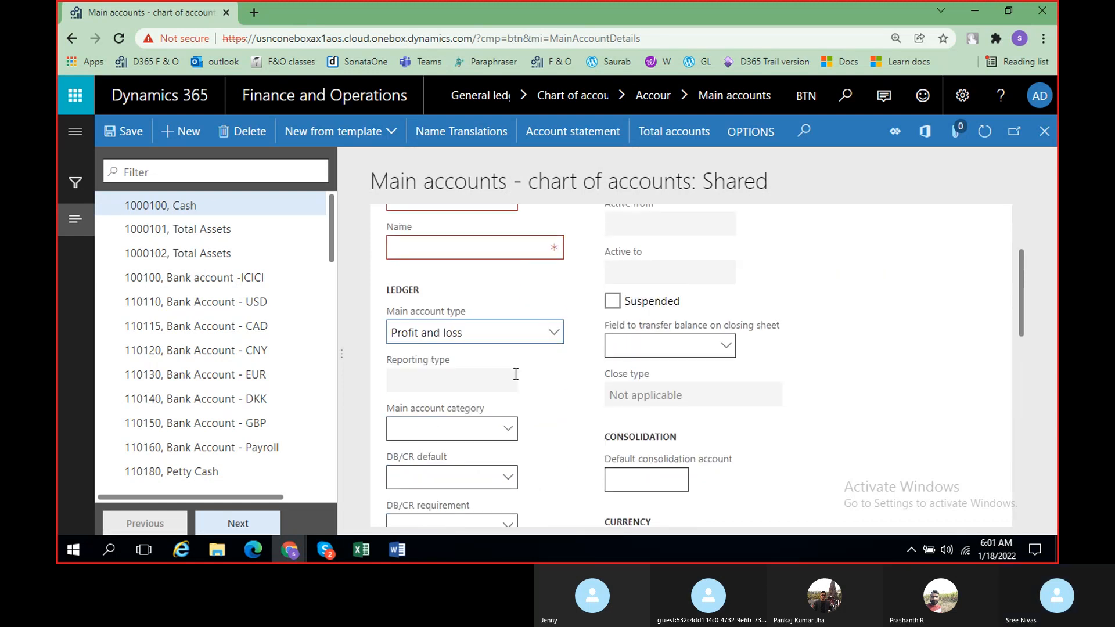
- Browse the main account category choices for the new Profit and loss account without selecting one
{"action": "left_click", "coordinate": [510, 433]}
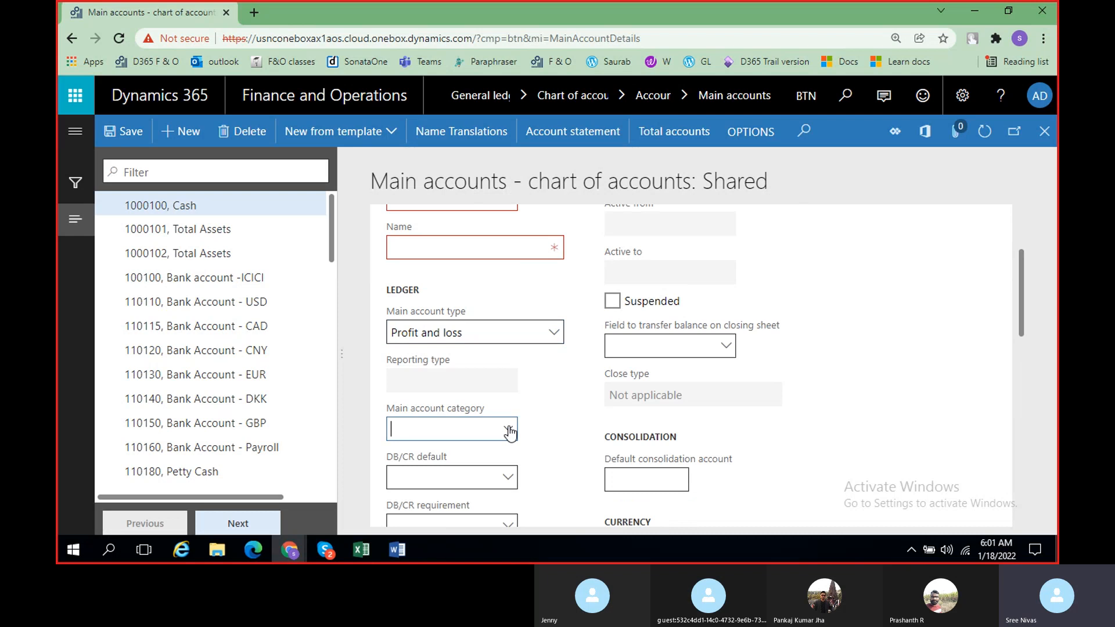
{"action": "left_click", "coordinate": [509, 431]}
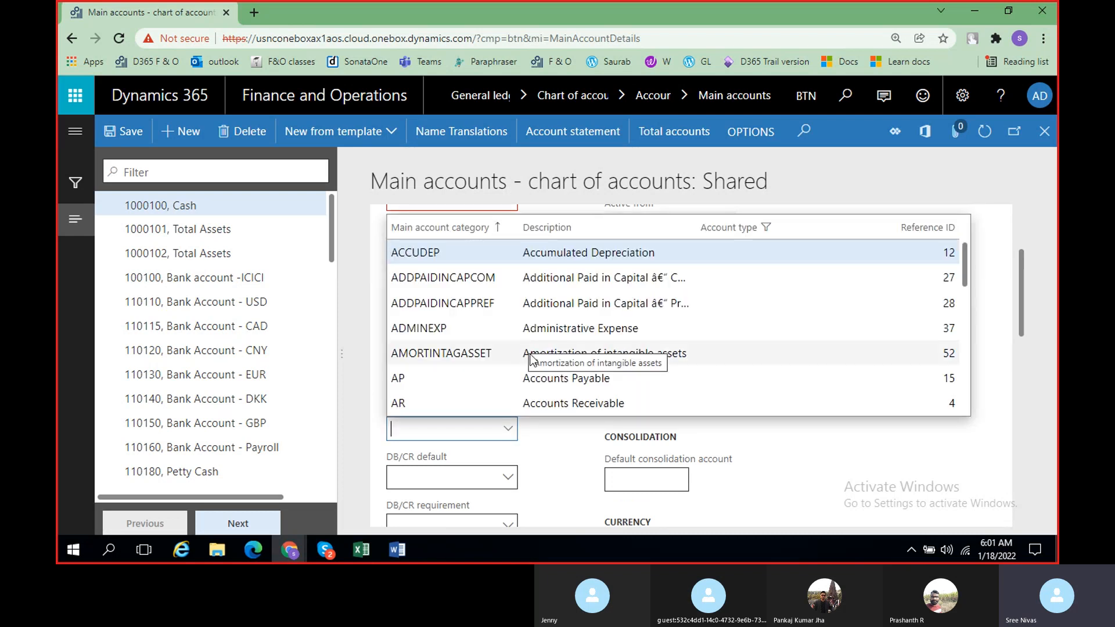
{"action": "scroll", "coordinate": [532, 354], "scroll_direction": "down", "scroll_amount": 5}
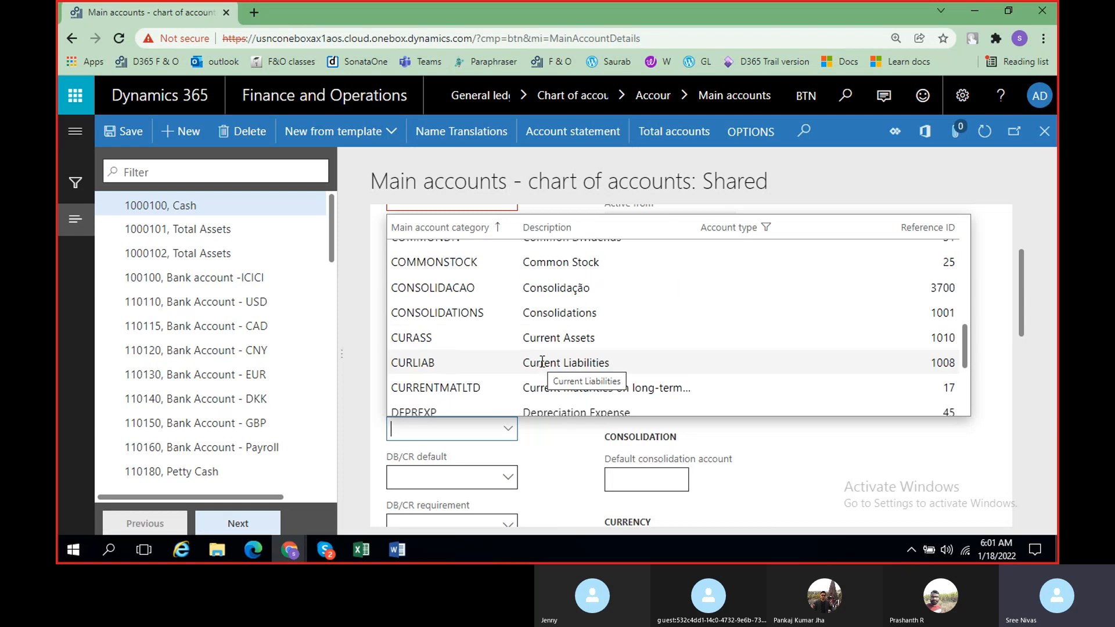
{"action": "left_click", "coordinate": [564, 462]}
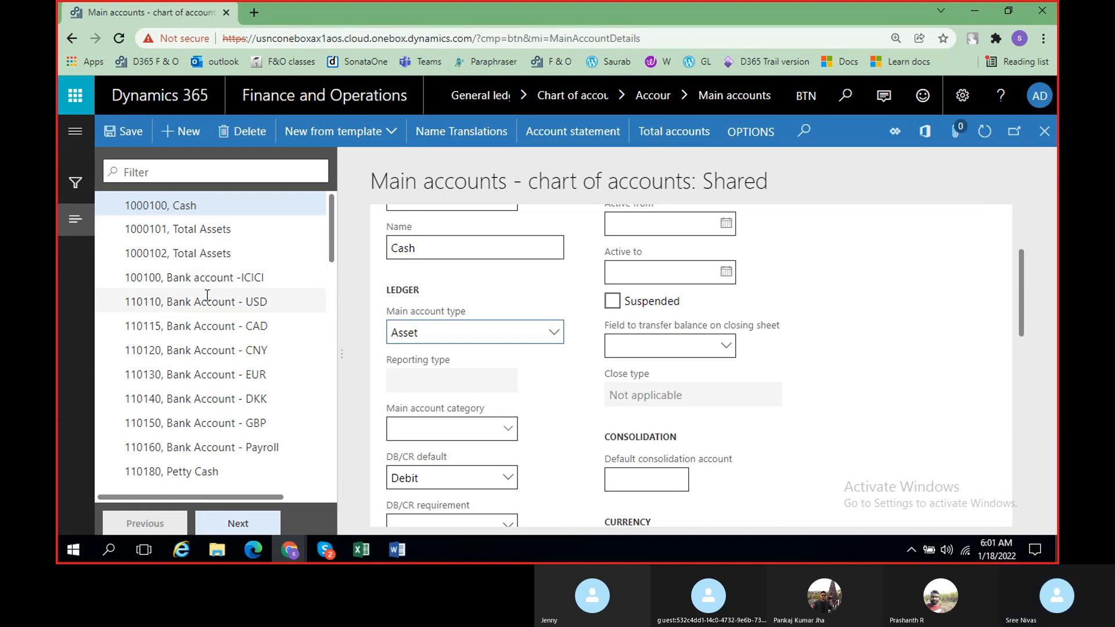
- Open the Petty Cash main account and review its identification and ledger fields
{"action": "left_click", "coordinate": [181, 472]}
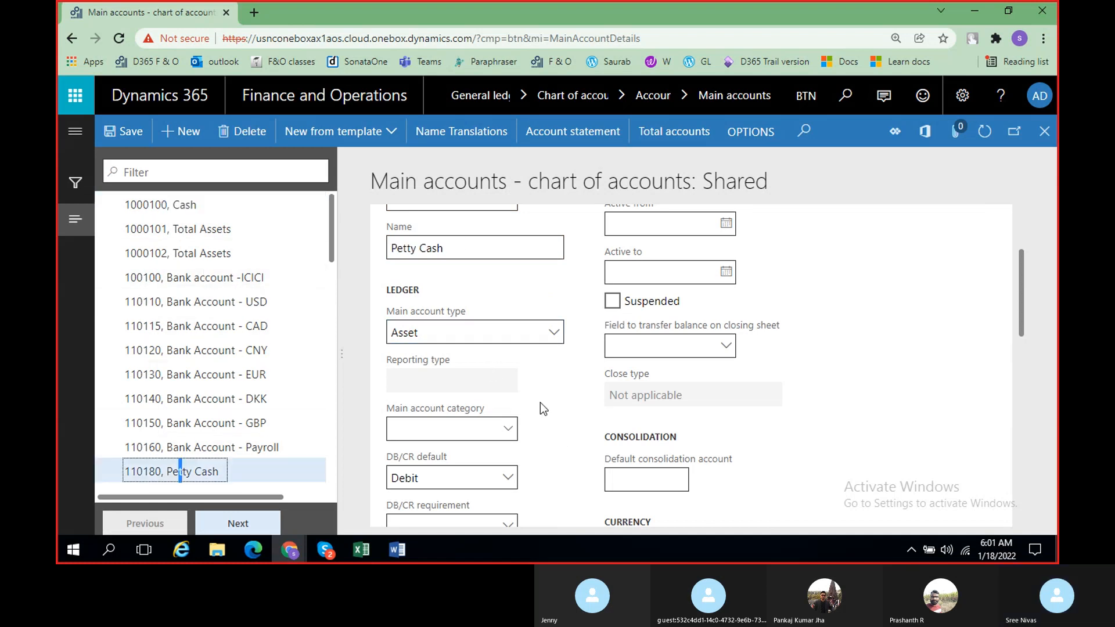
{"action": "scroll", "coordinate": [531, 406], "scroll_direction": "up", "scroll_amount": 2}
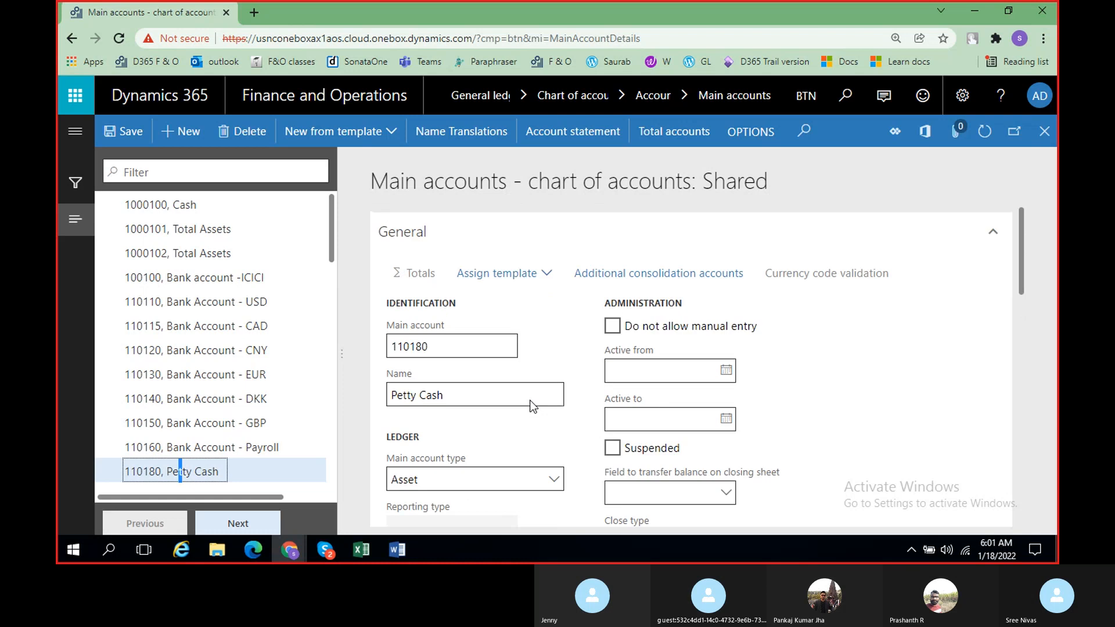
{"action": "scroll", "coordinate": [531, 406], "scroll_direction": "down", "scroll_amount": 3}
{"action": "scroll", "coordinate": [510, 372], "scroll_direction": "up", "scroll_amount": 4}
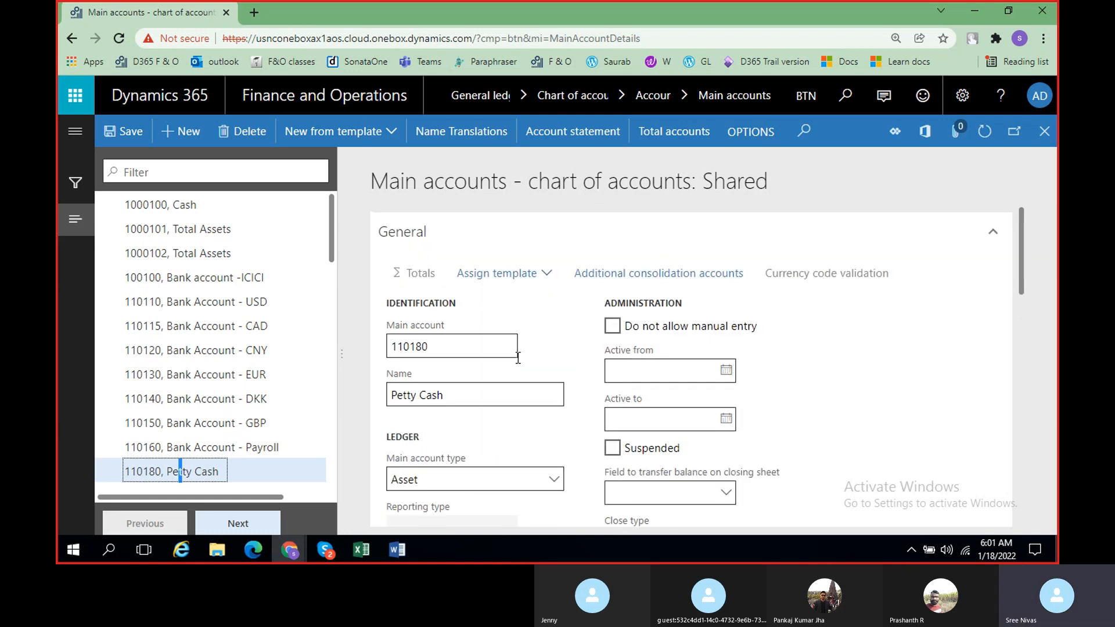
{"action": "scroll", "coordinate": [505, 401], "scroll_direction": "down", "scroll_amount": 3}
- Set the Petty Cash account's main account category to CASH
{"action": "left_click", "coordinate": [511, 432]}
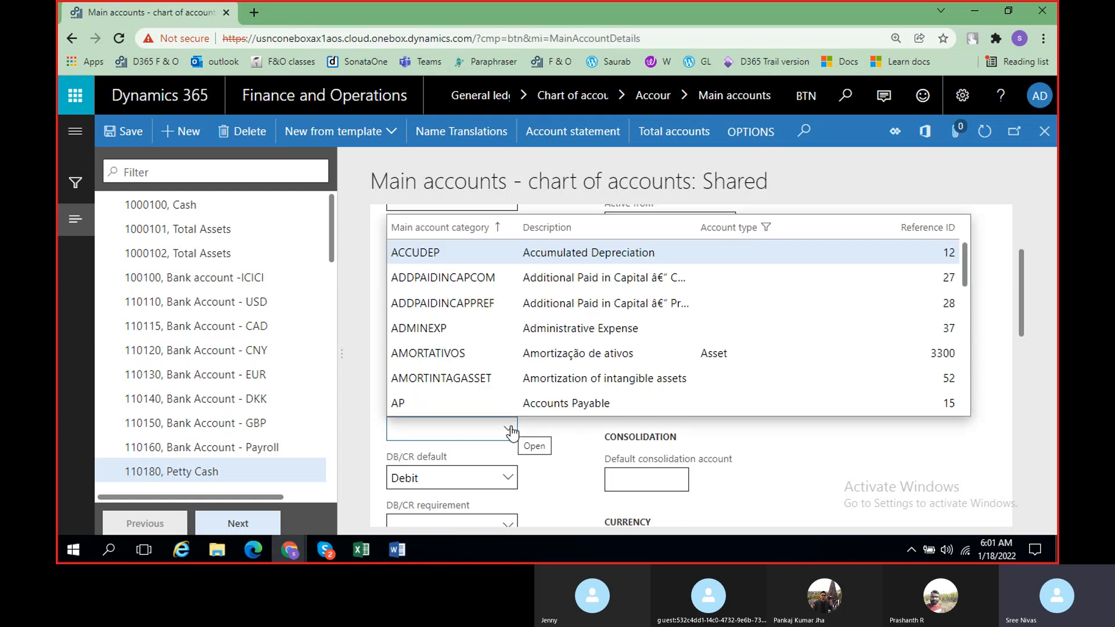
{"action": "scroll", "coordinate": [532, 359], "scroll_direction": "down", "scroll_amount": 8}
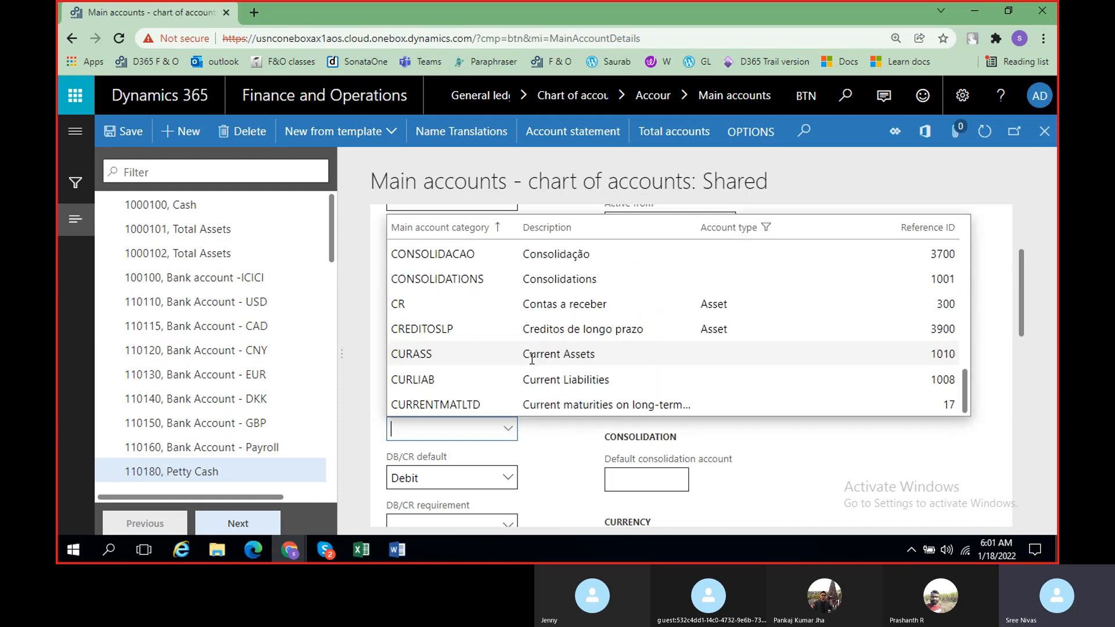
{"action": "scroll", "coordinate": [532, 359], "scroll_direction": "up", "scroll_amount": 5}
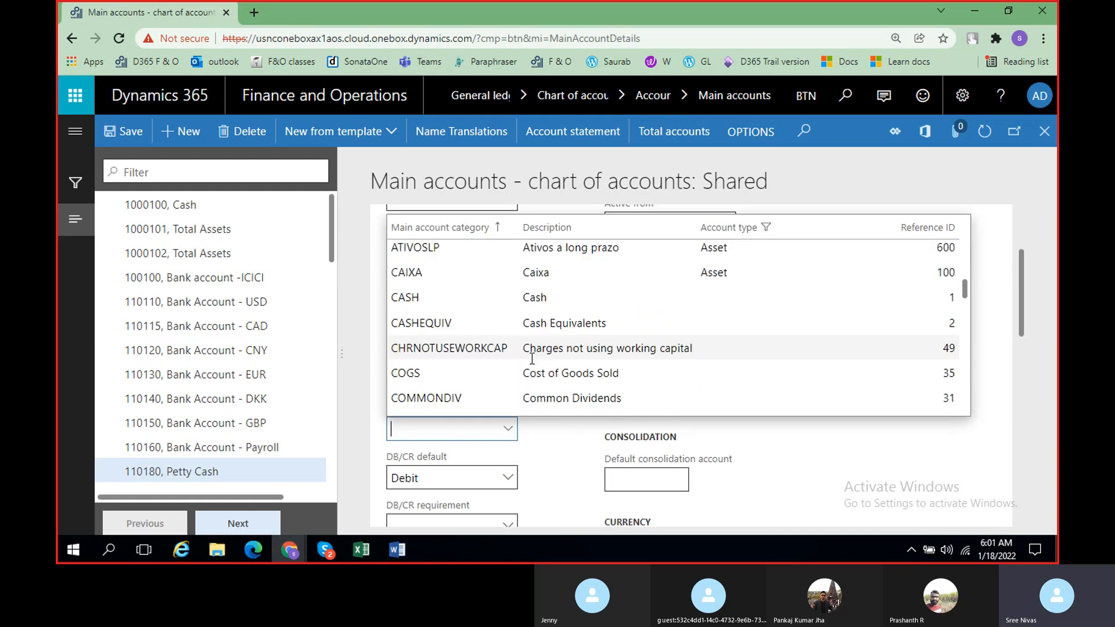
{"action": "left_click", "coordinate": [550, 300]}
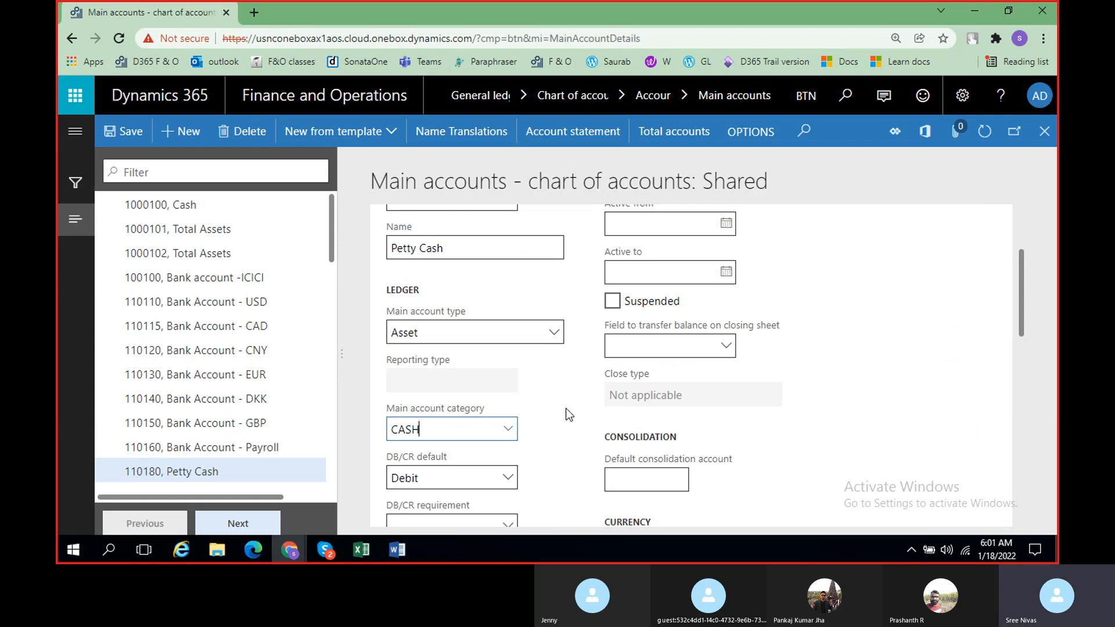
- Change the Petty Cash account's main account category to COGS, Cost of Goods Sold
{"action": "scroll", "coordinate": [566, 409], "scroll_direction": "up", "scroll_amount": 3}
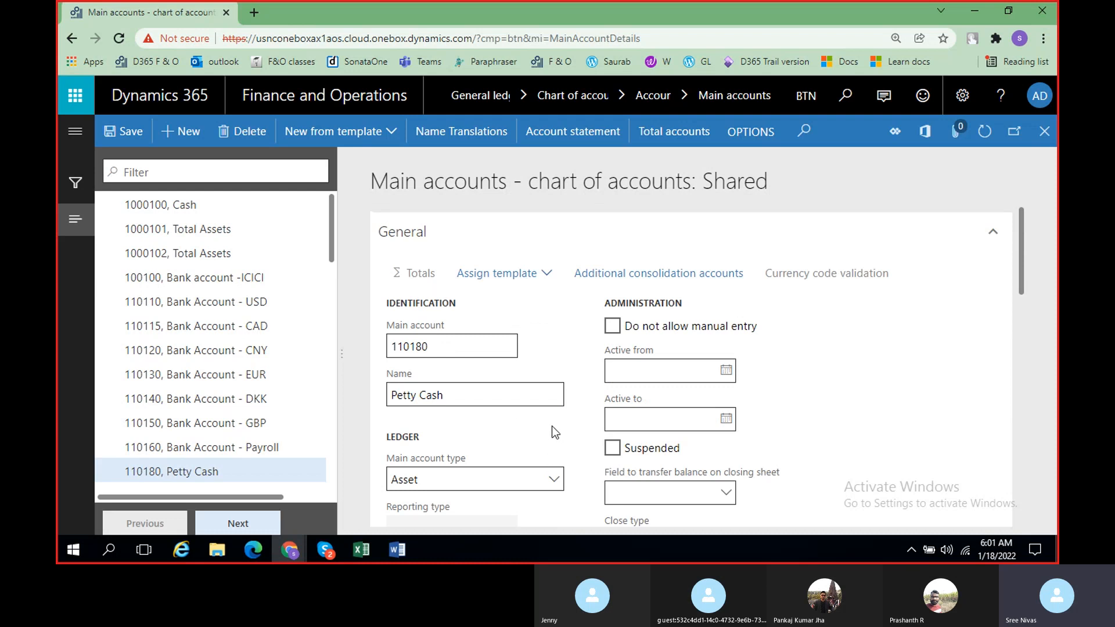
{"action": "scroll", "coordinate": [557, 442], "scroll_direction": "down", "scroll_amount": 2}
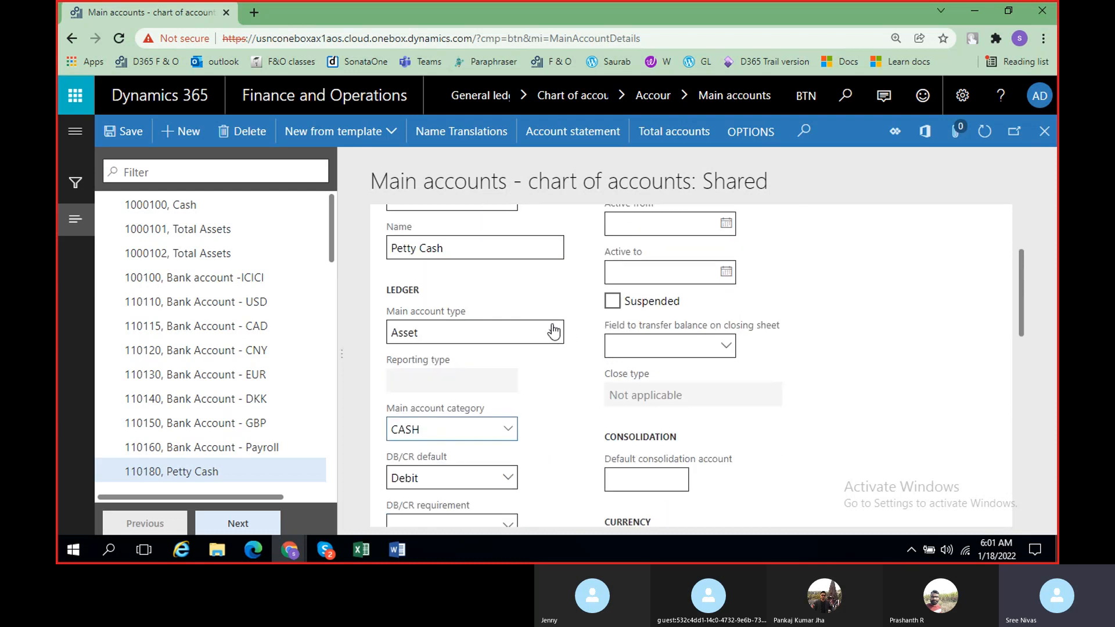
{"action": "scroll", "coordinate": [526, 297], "scroll_direction": "up", "scroll_amount": 2}
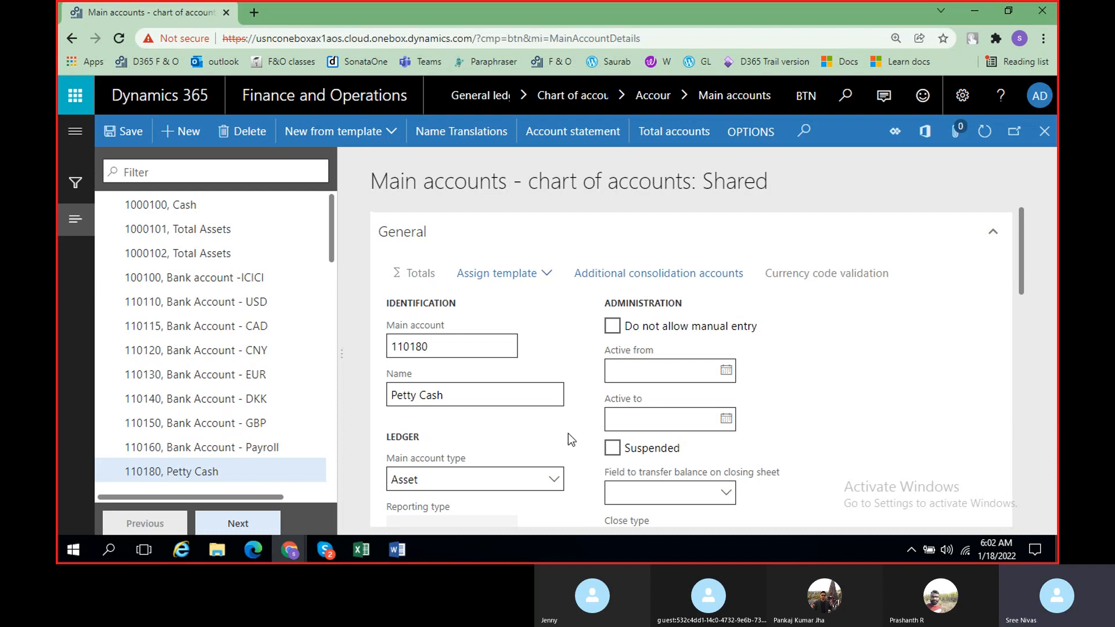
{"action": "scroll", "coordinate": [568, 433], "scroll_direction": "down", "scroll_amount": 1}
{"action": "scroll", "coordinate": [546, 439], "scroll_direction": "down", "scroll_amount": 2}
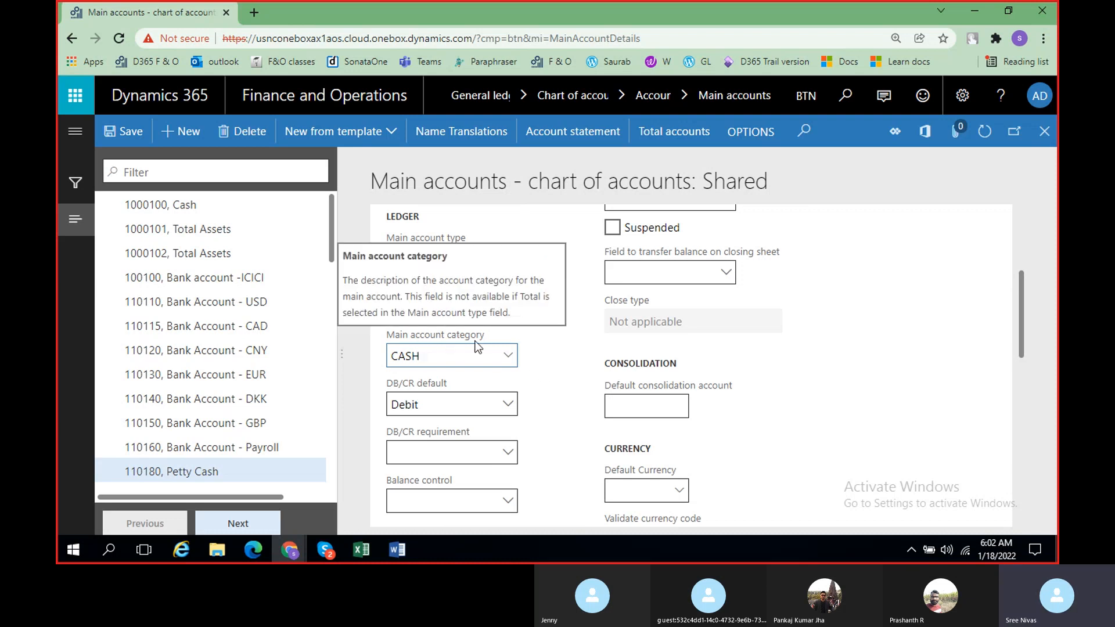
{"action": "left_click", "coordinate": [511, 363]}
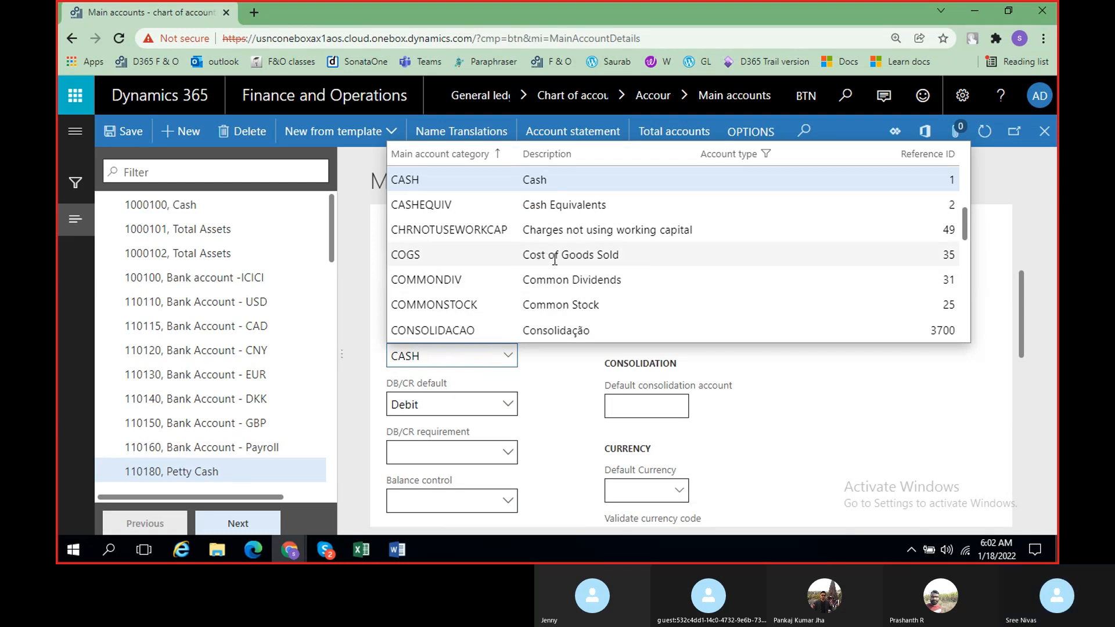
{"action": "left_click", "coordinate": [592, 256]}
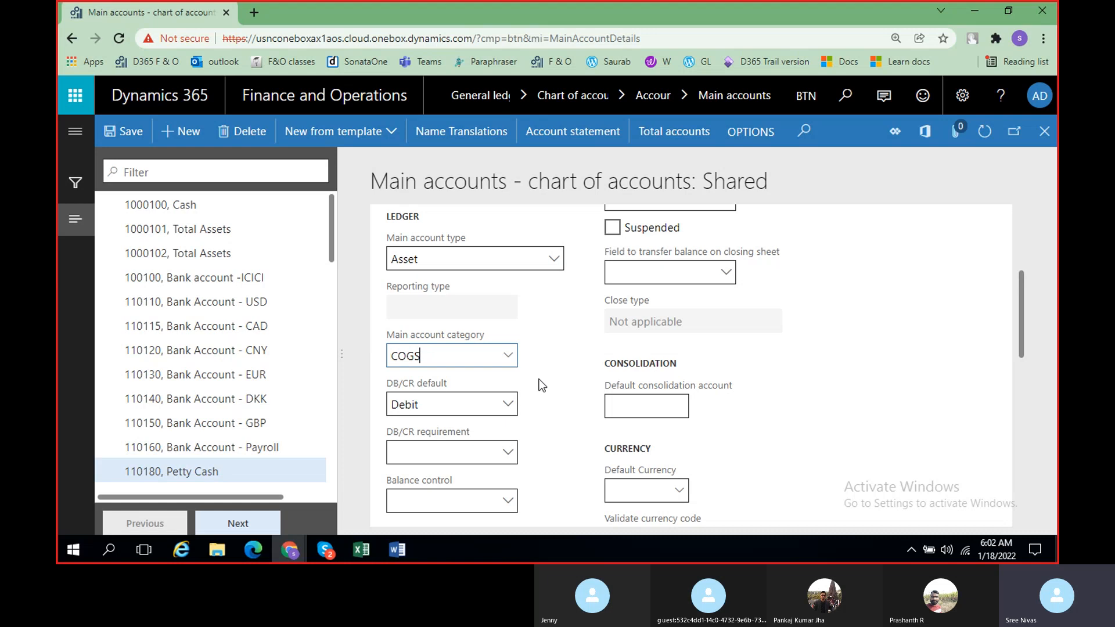
- Examine the Petty Cash account's name, main account type and category together in its general details
{"action": "scroll", "coordinate": [556, 426], "scroll_direction": "up", "scroll_amount": 2}
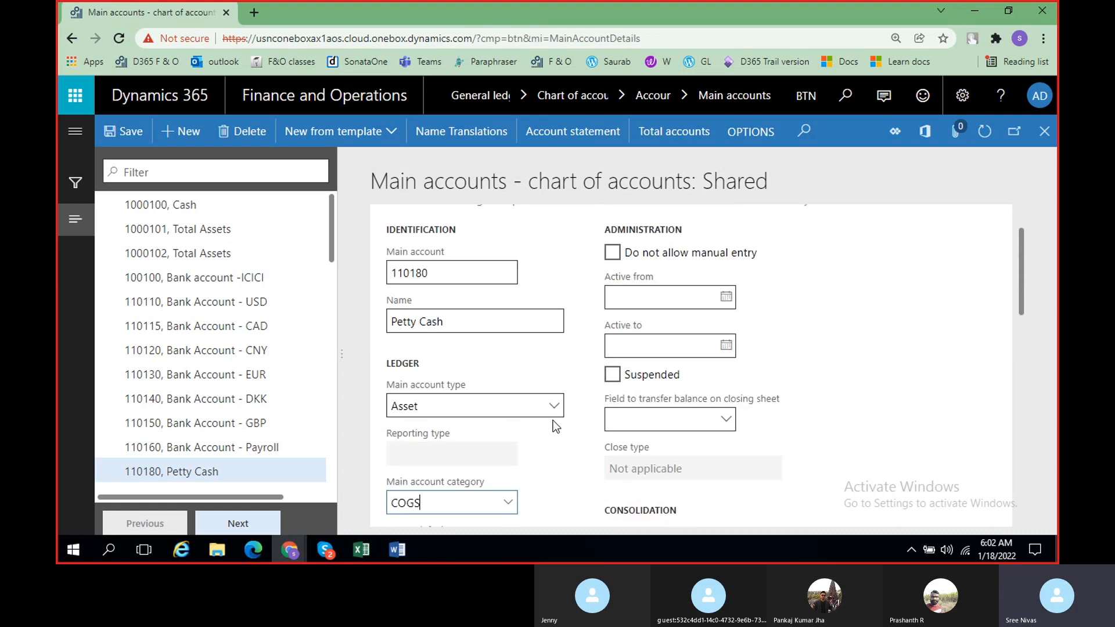
{"action": "scroll", "coordinate": [556, 426], "scroll_direction": "down", "scroll_amount": 2}
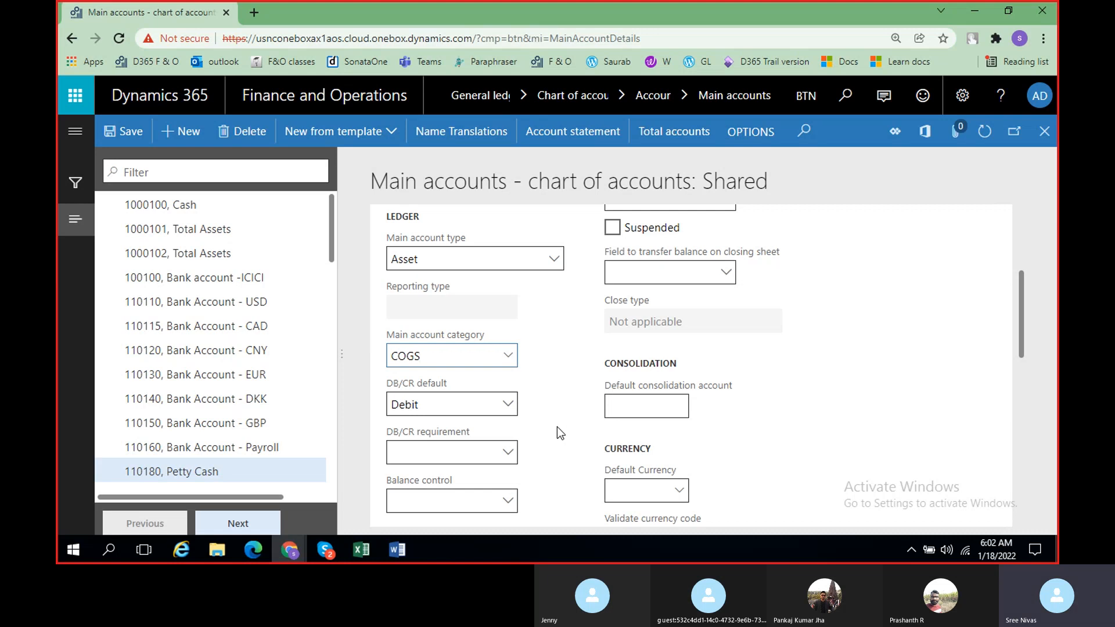
{"action": "scroll", "coordinate": [564, 423], "scroll_direction": "up", "scroll_amount": 1}
{"action": "scroll", "coordinate": [566, 428], "scroll_direction": "up", "scroll_amount": 2}
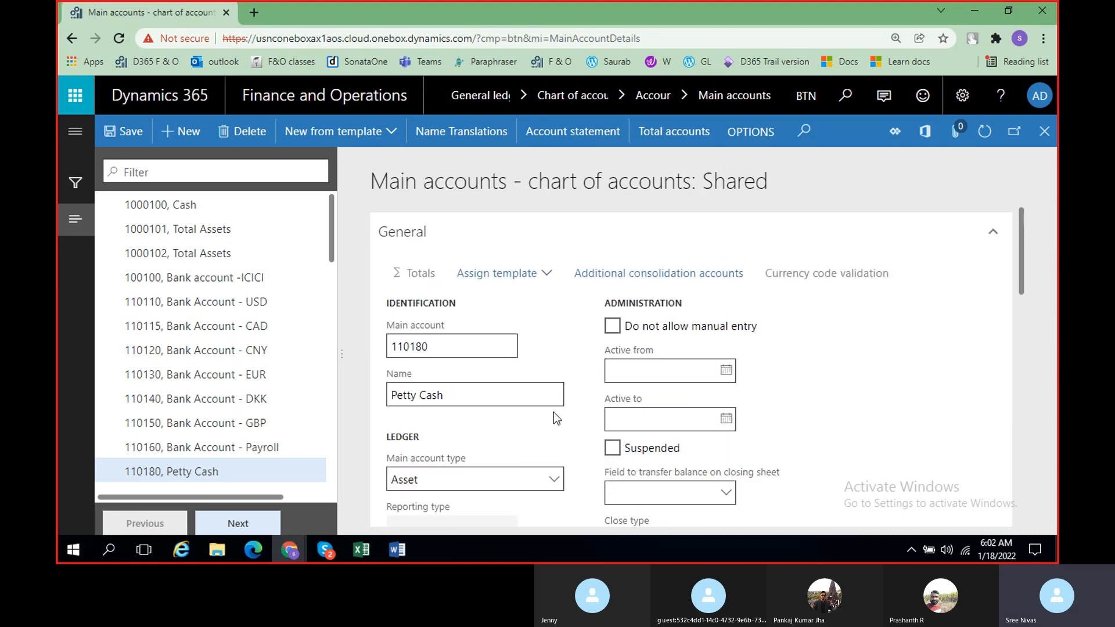
{"action": "scroll", "coordinate": [553, 414], "scroll_direction": "down", "scroll_amount": 2}
{"action": "scroll", "coordinate": [518, 305], "scroll_direction": "up", "scroll_amount": 1}
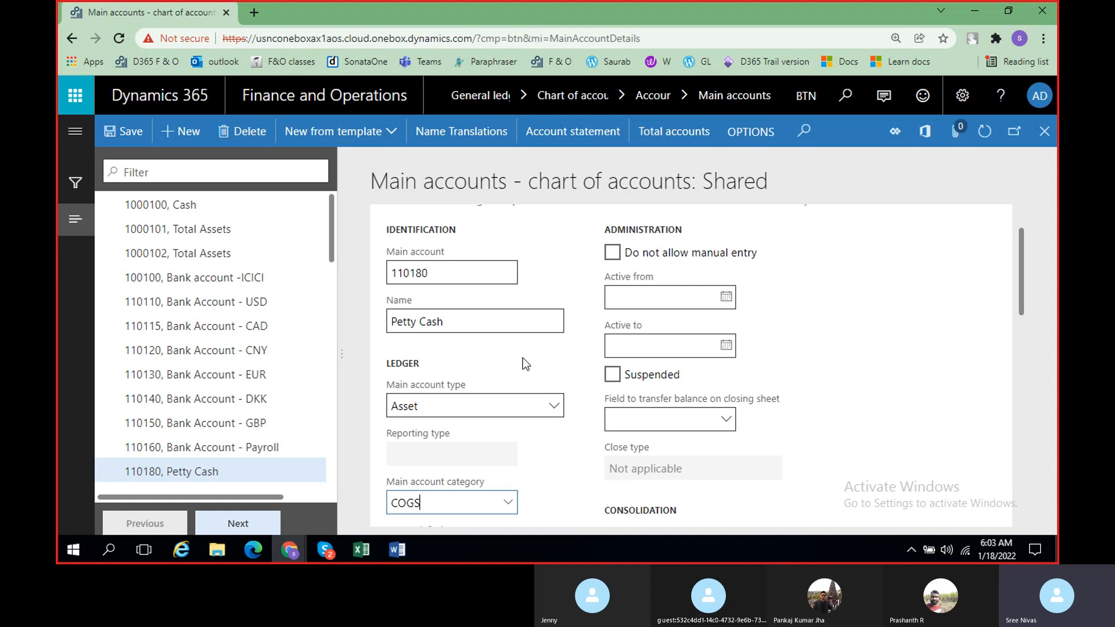
{"action": "scroll", "coordinate": [523, 358], "scroll_direction": "down", "scroll_amount": 1}
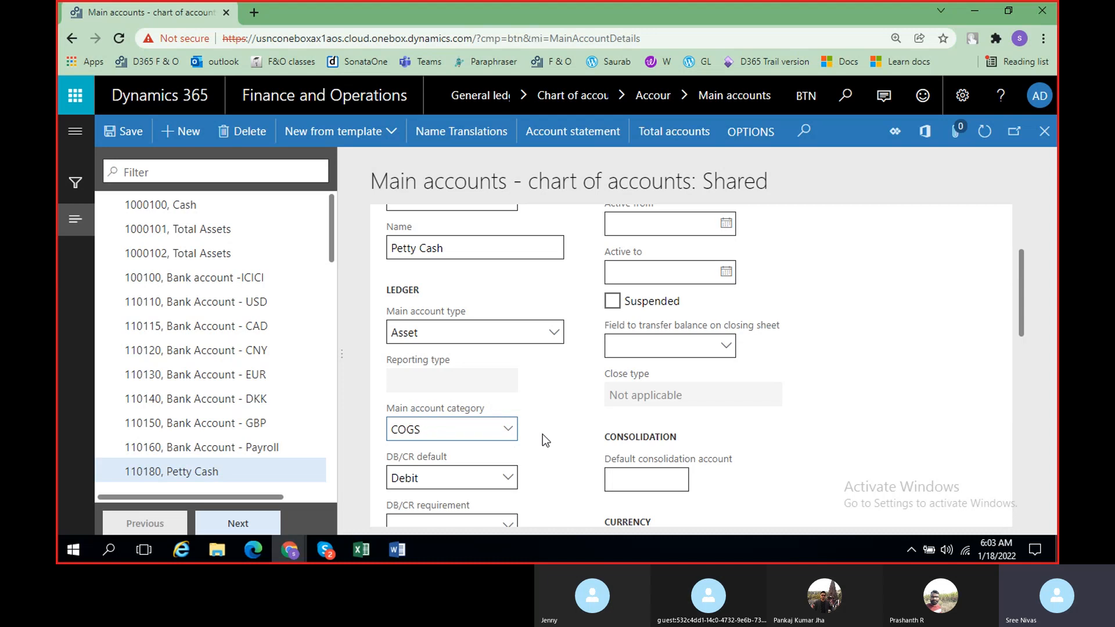
{"action": "scroll", "coordinate": [543, 434], "scroll_direction": "up", "scroll_amount": 3}
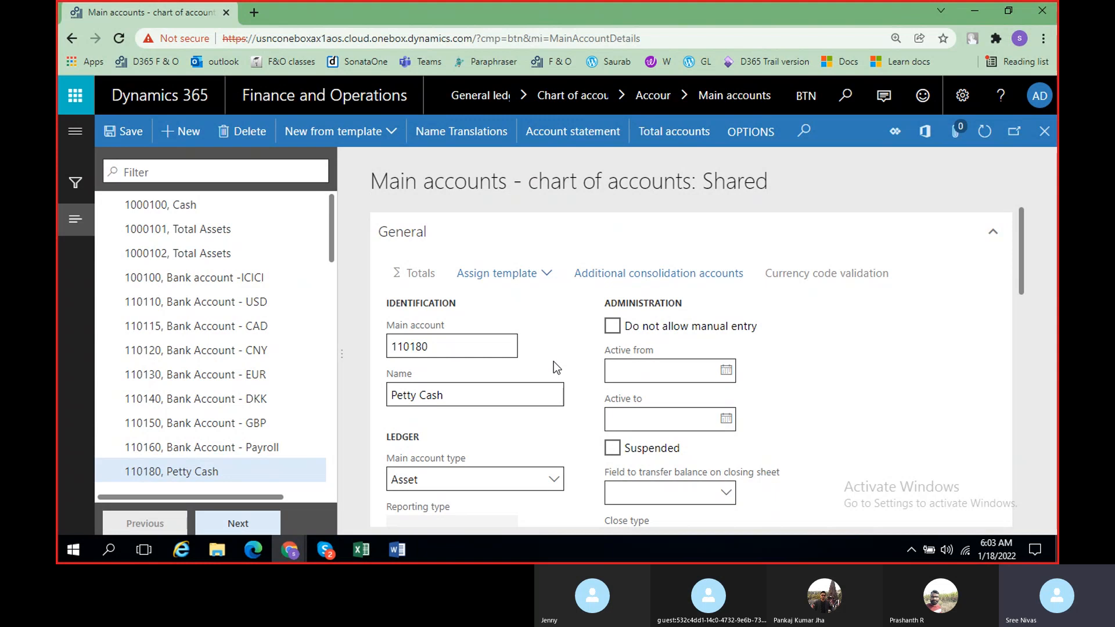
{"action": "scroll", "coordinate": [553, 361], "scroll_direction": "down", "scroll_amount": 1}
{"action": "scroll", "coordinate": [553, 362], "scroll_direction": "down", "scroll_amount": 1}
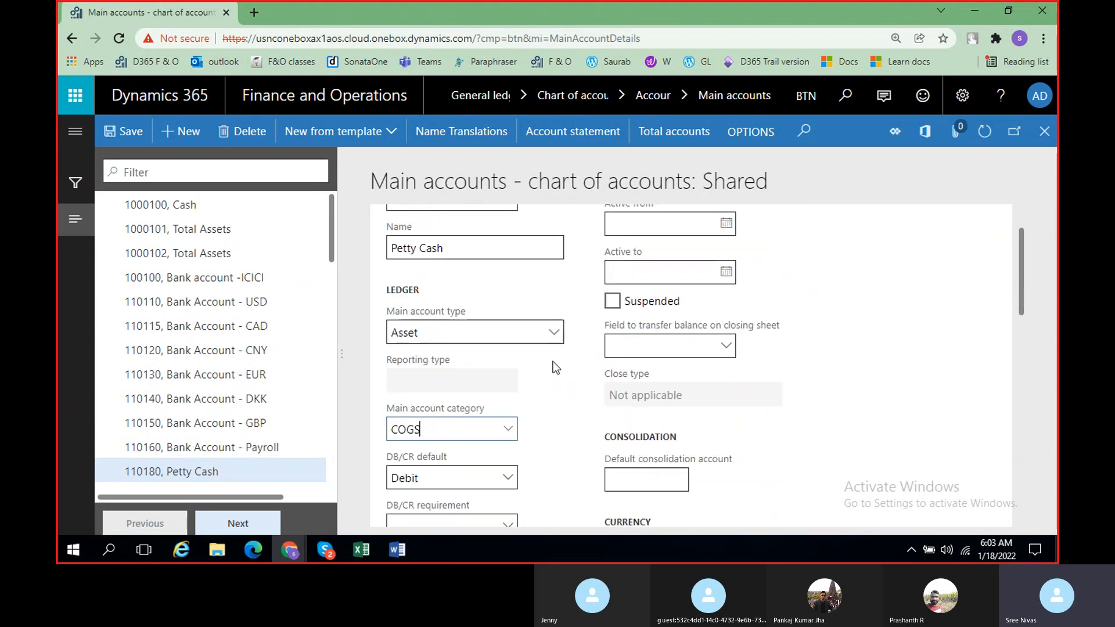
{"action": "scroll", "coordinate": [553, 362], "scroll_direction": "down", "scroll_amount": 1}
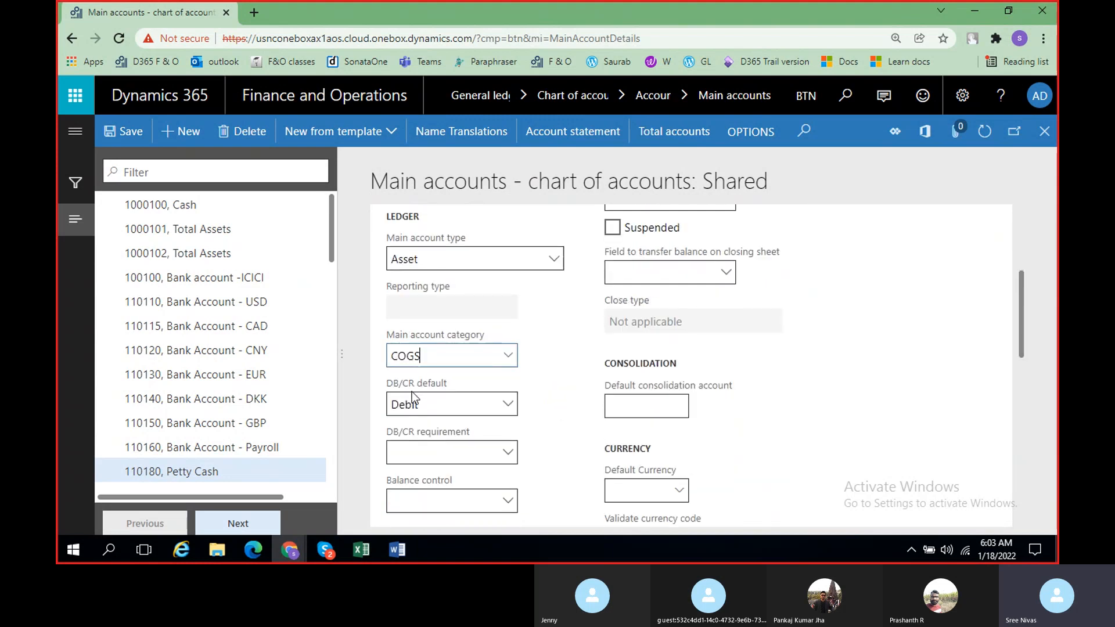
- Browse the full list of main account categories offered for Petty Cash and close it without choosing another
{"action": "left_click", "coordinate": [509, 357]}
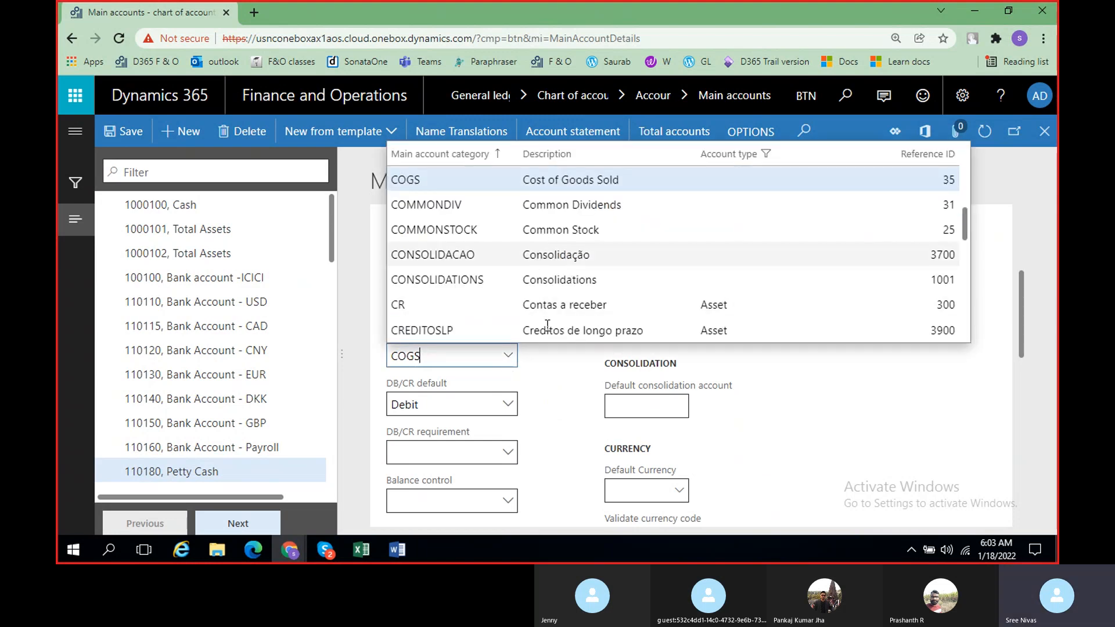
{"action": "scroll", "coordinate": [546, 317], "scroll_direction": "down", "scroll_amount": 2}
{"action": "scroll", "coordinate": [555, 308], "scroll_direction": "up", "scroll_amount": 8}
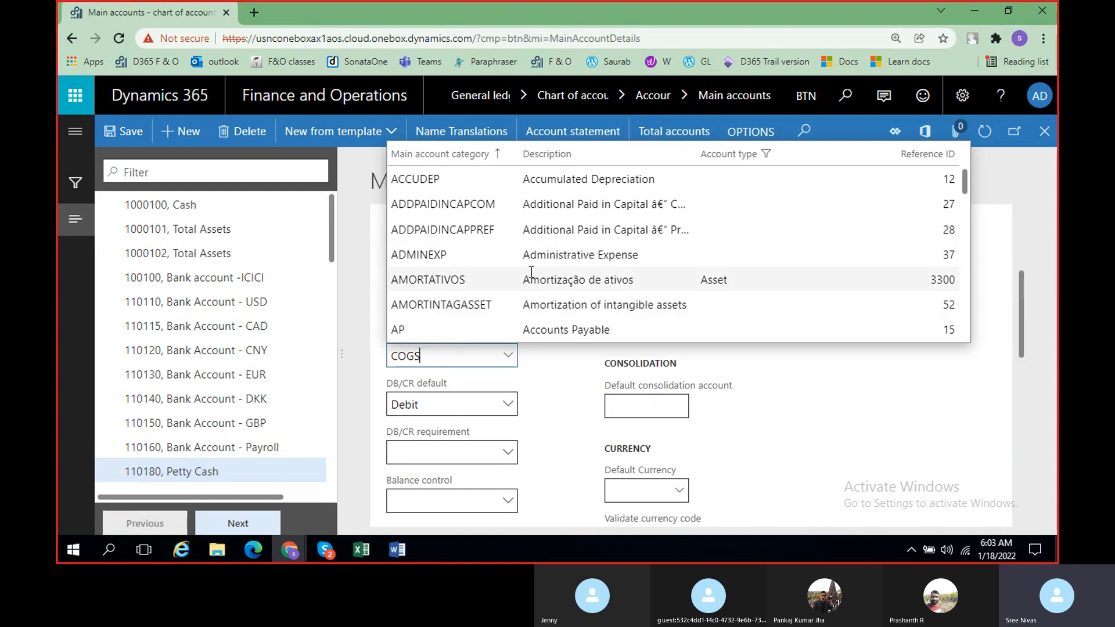
{"action": "scroll", "coordinate": [556, 349], "scroll_direction": "down", "scroll_amount": 3}
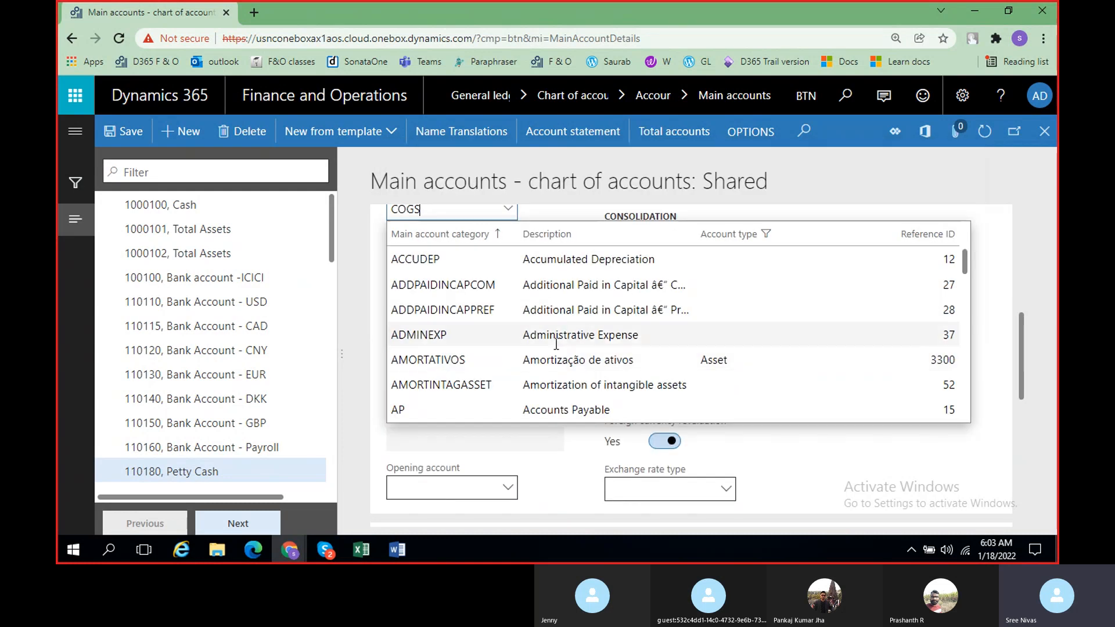
{"action": "scroll", "coordinate": [568, 377], "scroll_direction": "down", "scroll_amount": 2}
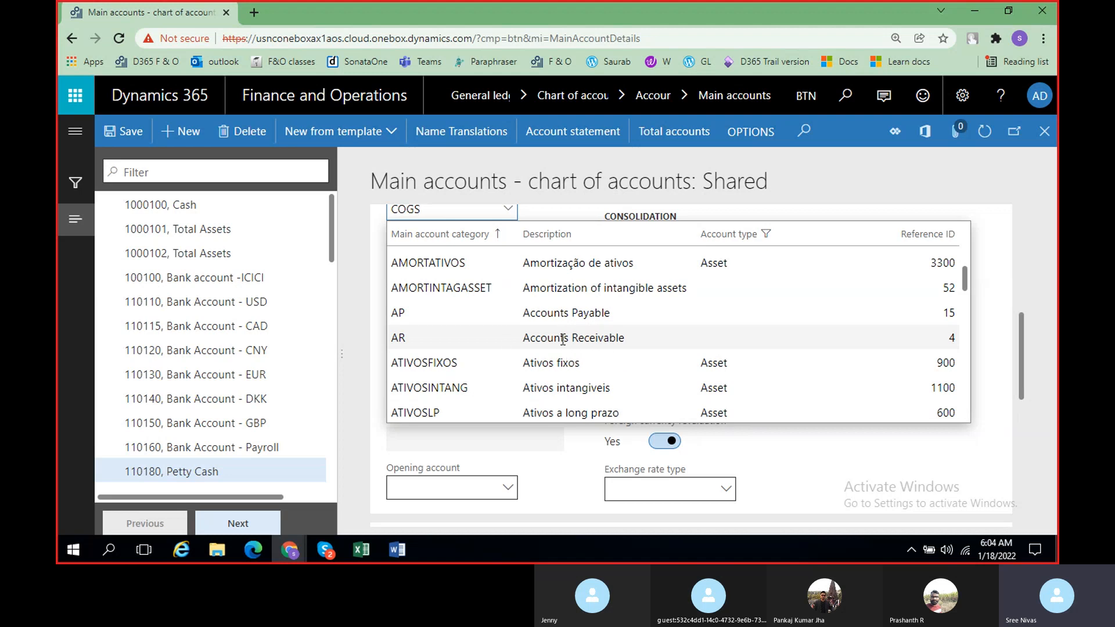
{"action": "scroll", "coordinate": [562, 340], "scroll_direction": "up", "scroll_amount": 2}
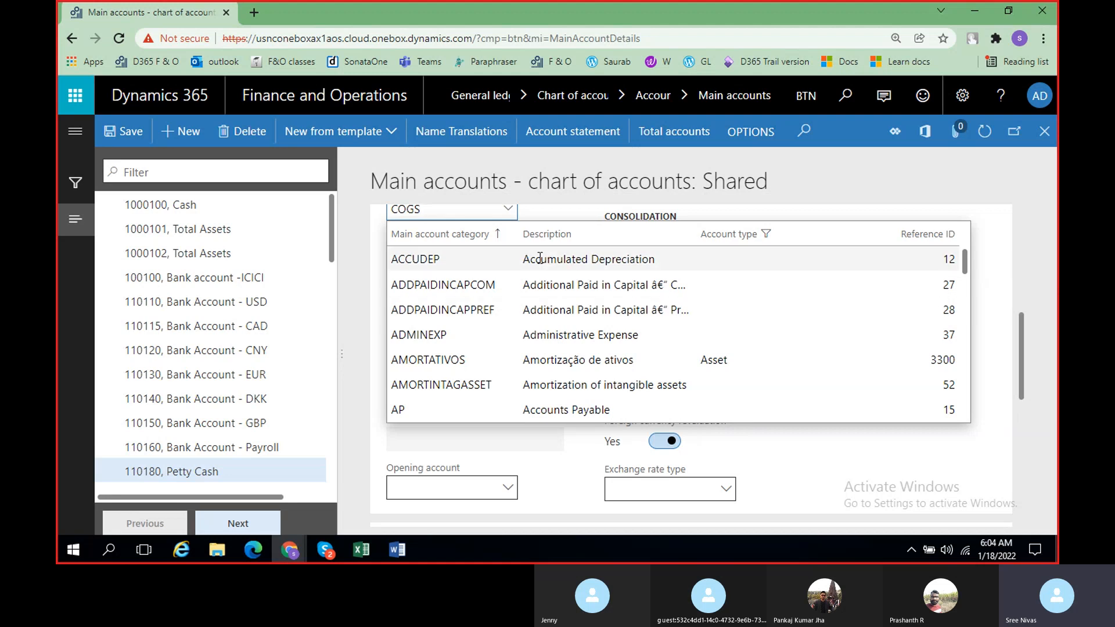
{"action": "scroll", "coordinate": [553, 280], "scroll_direction": "down", "scroll_amount": 3}
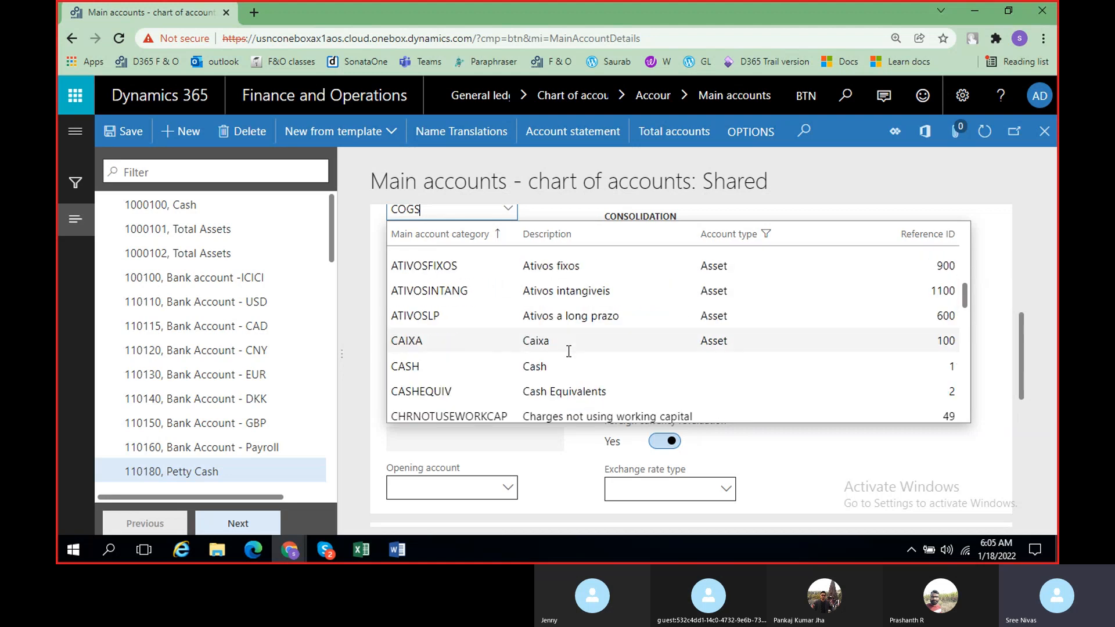
{"action": "scroll", "coordinate": [569, 357], "scroll_direction": "down", "scroll_amount": 3}
{"action": "scroll", "coordinate": [569, 357], "scroll_direction": "down", "scroll_amount": 10}
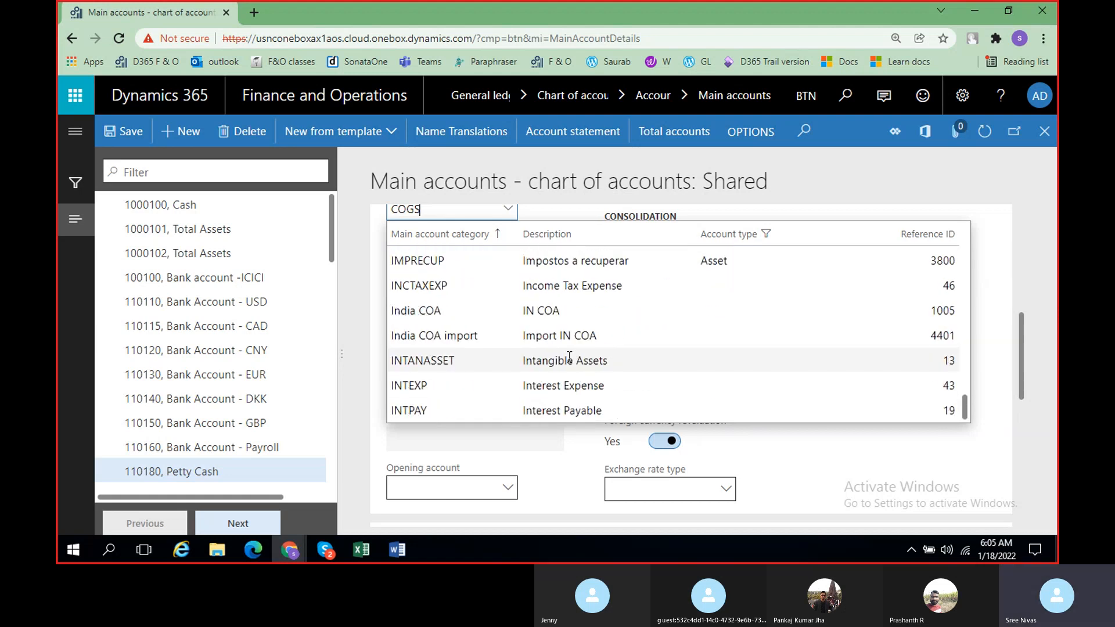
{"action": "scroll", "coordinate": [569, 356], "scroll_direction": "down", "scroll_amount": 6}
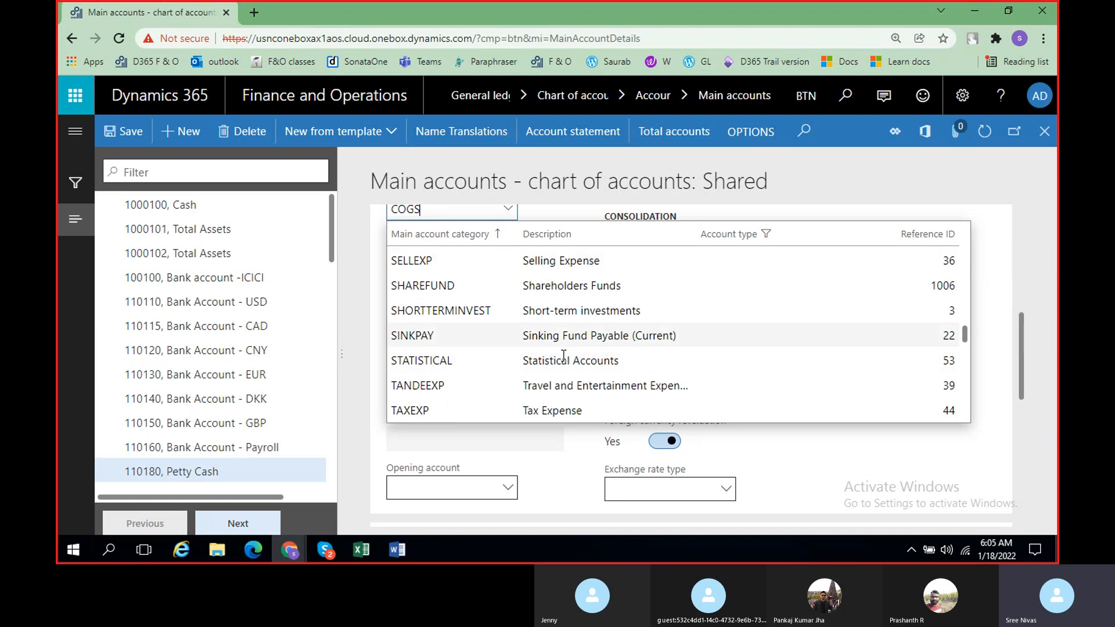
{"action": "scroll", "coordinate": [598, 375], "scroll_direction": "down", "scroll_amount": 3}
{"action": "scroll", "coordinate": [592, 376], "scroll_direction": "up", "scroll_amount": 10}
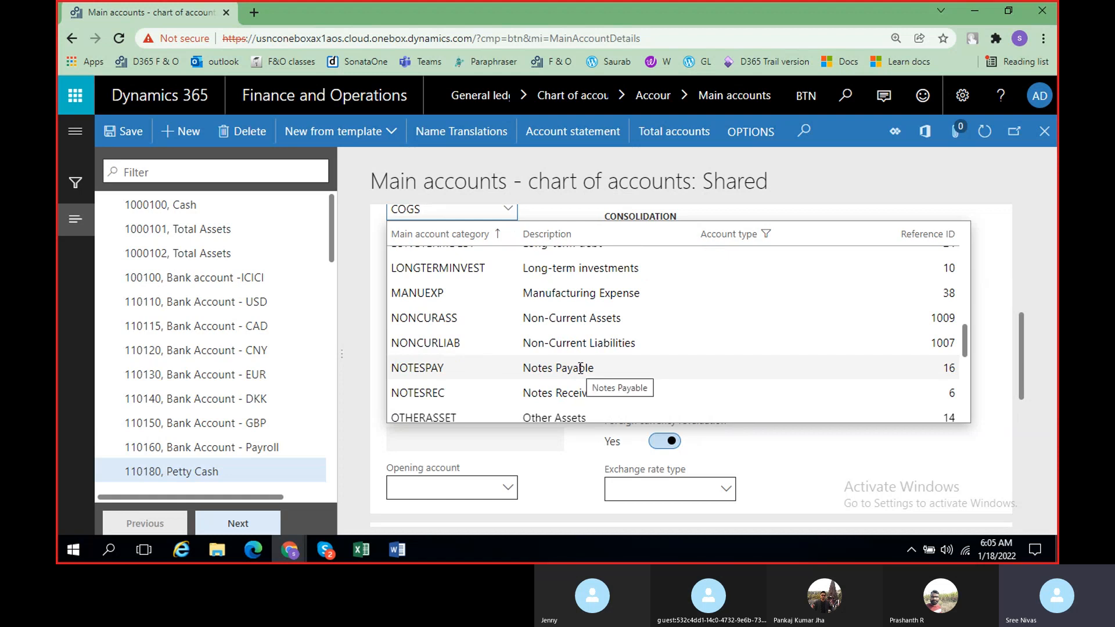
{"action": "left_click", "coordinate": [556, 455]}
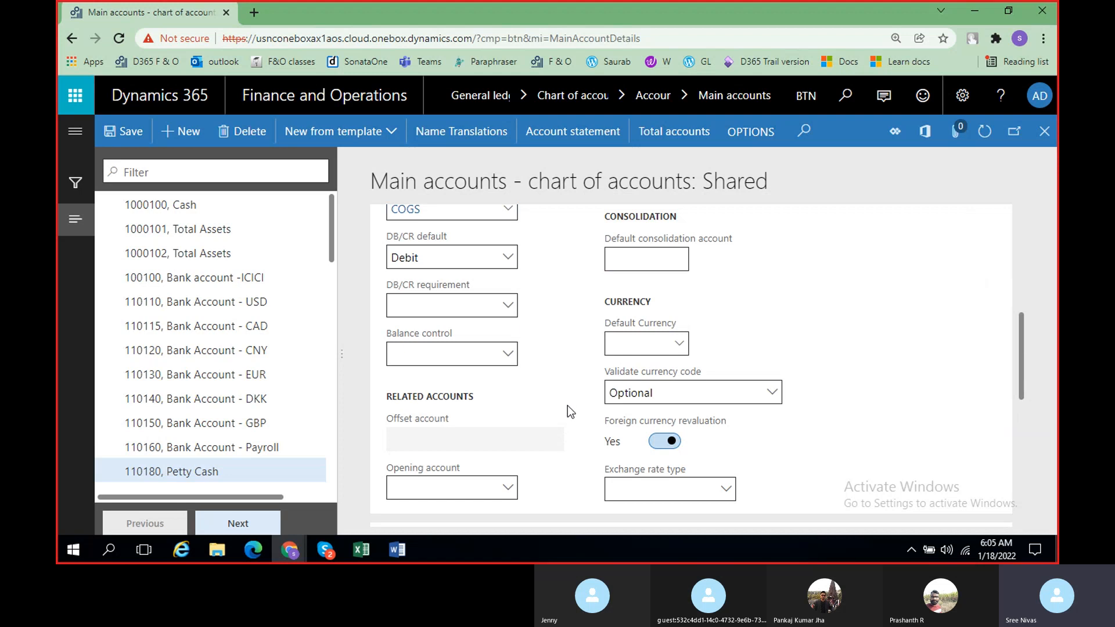
- Open the Main account categories form through the details of Petty Cash's main account category field
{"action": "scroll", "coordinate": [570, 407], "scroll_direction": "up", "scroll_amount": 5}
{"action": "scroll", "coordinate": [571, 411], "scroll_direction": "down", "scroll_amount": 1}
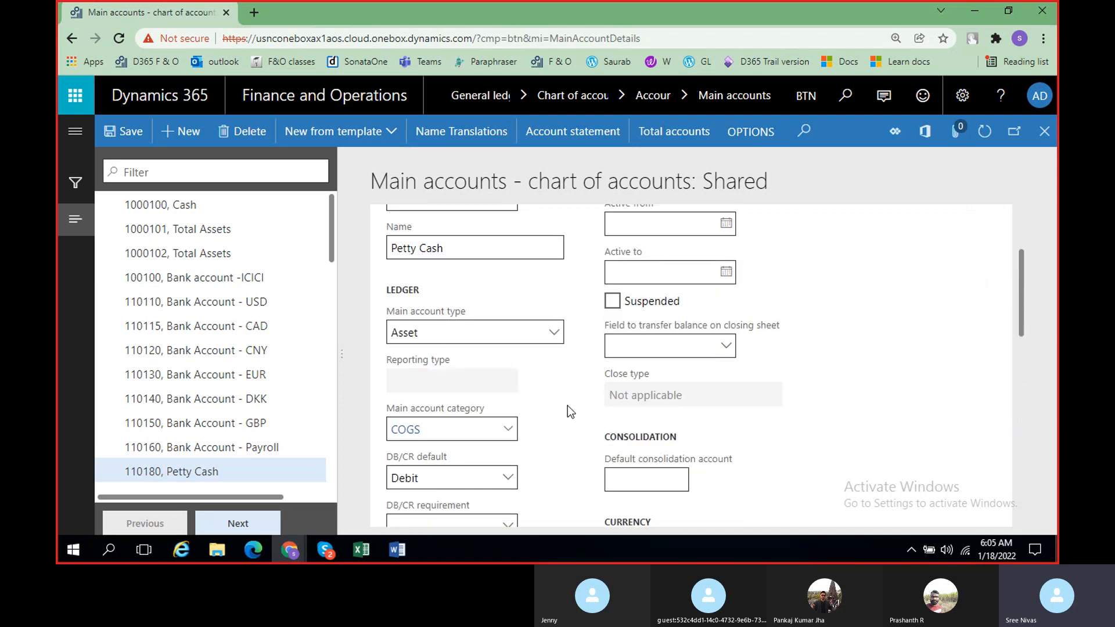
{"action": "scroll", "coordinate": [571, 411], "scroll_direction": "down", "scroll_amount": 1}
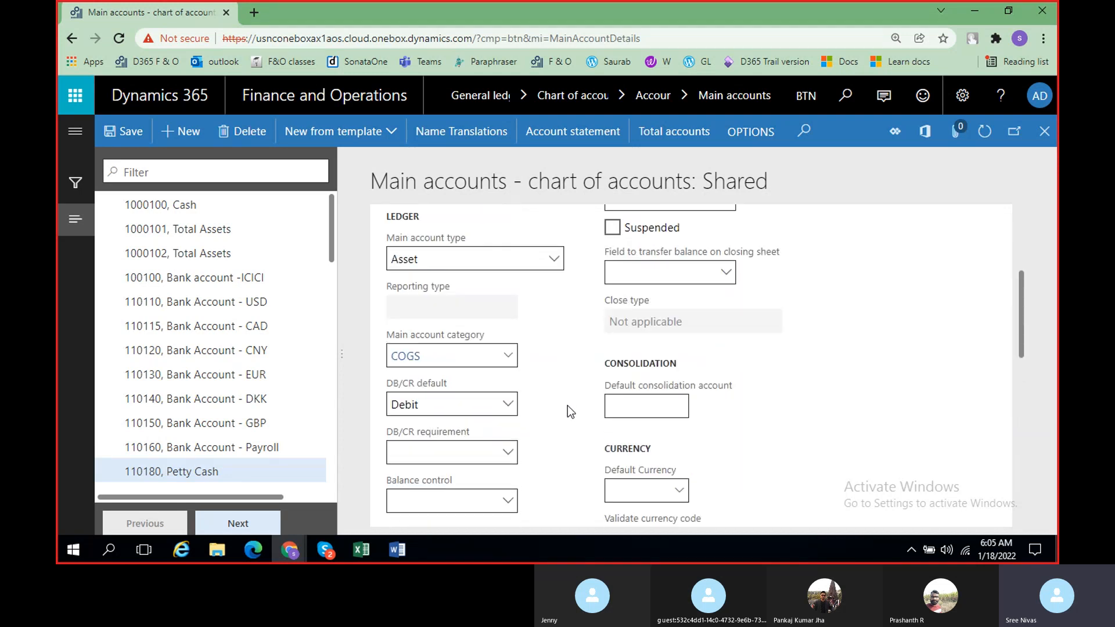
{"action": "right_click", "coordinate": [509, 360]}
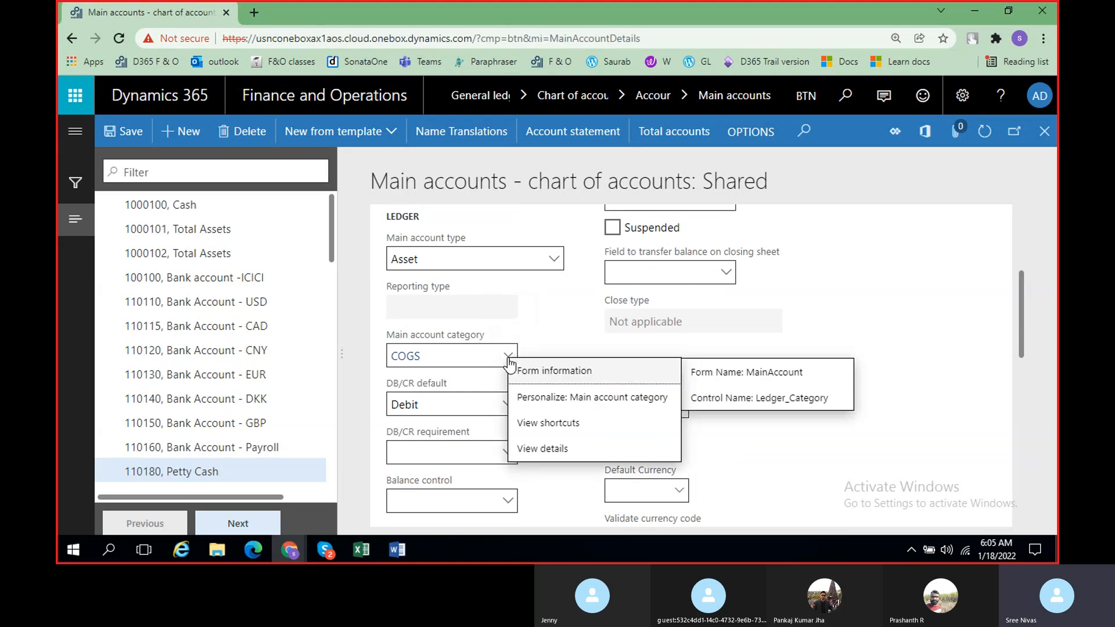
{"action": "left_click", "coordinate": [542, 448]}
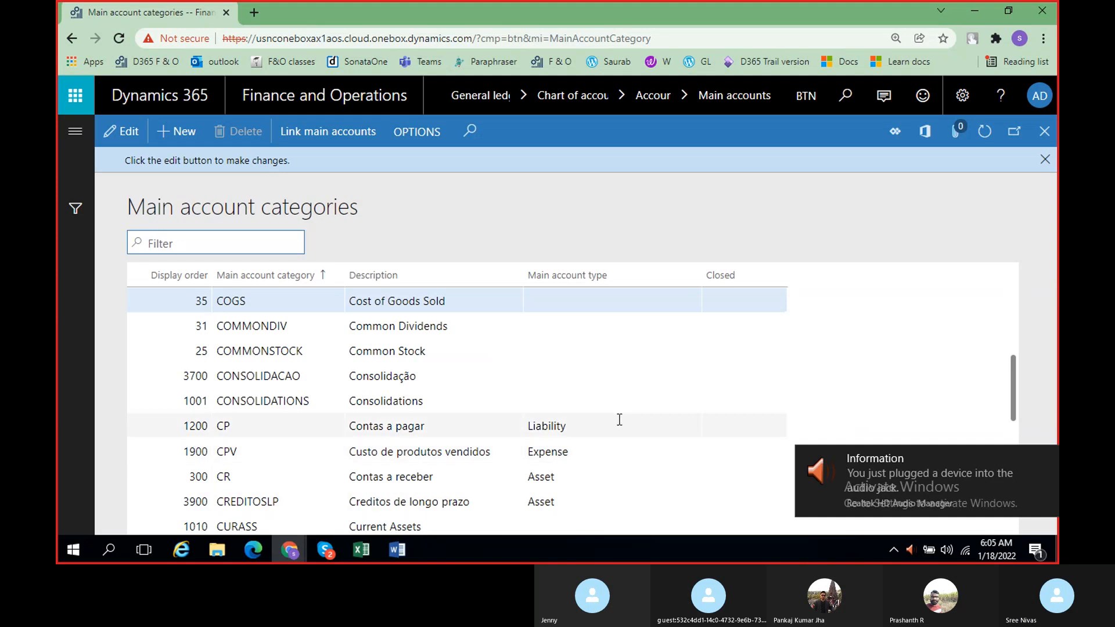
- Look through the main account categories and check their display orders, descriptions and main account types
{"action": "left_click", "coordinate": [769, 386]}
{"action": "scroll", "coordinate": [393, 416], "scroll_direction": "up", "scroll_amount": 5}
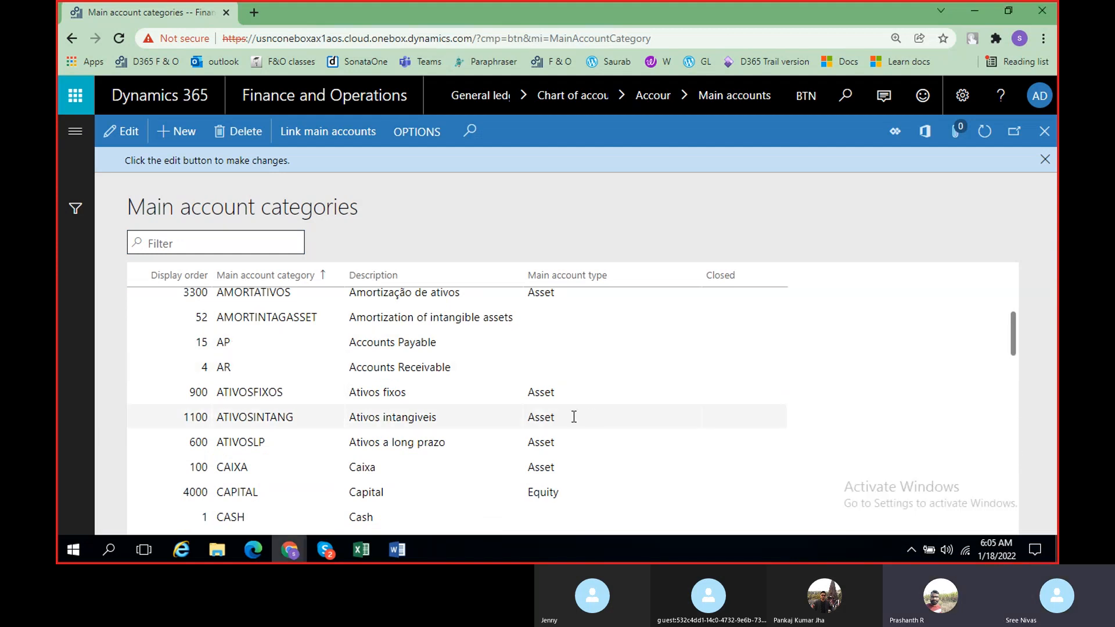
{"action": "scroll", "coordinate": [523, 395], "scroll_direction": "up", "scroll_amount": 2}
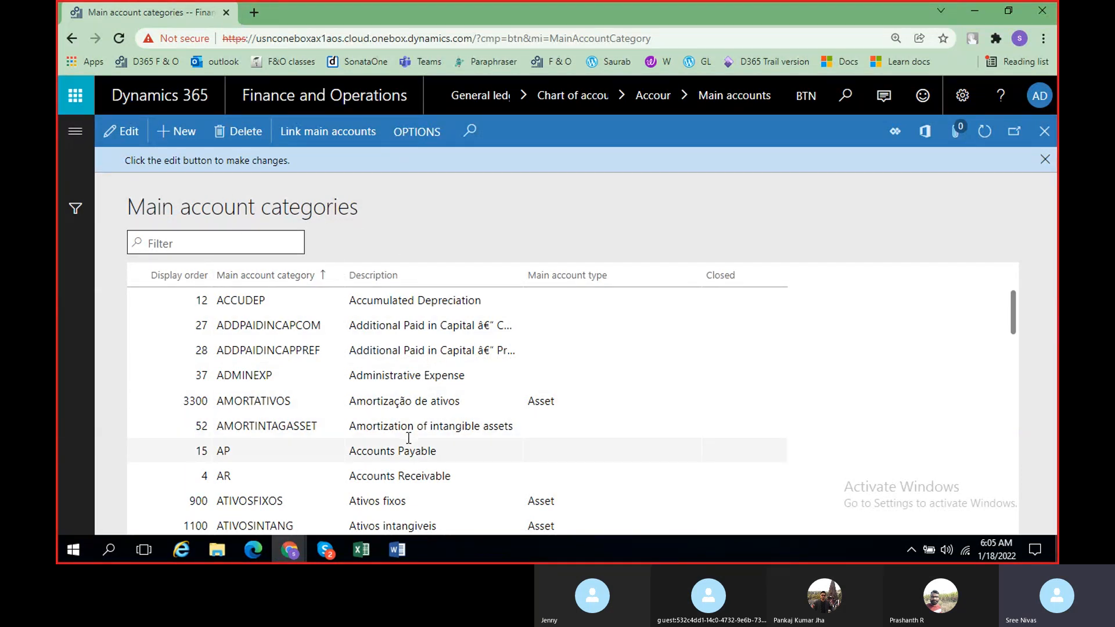
{"action": "scroll", "coordinate": [373, 408], "scroll_direction": "down", "scroll_amount": 3}
{"action": "scroll", "coordinate": [372, 408], "scroll_direction": "down", "scroll_amount": 2}
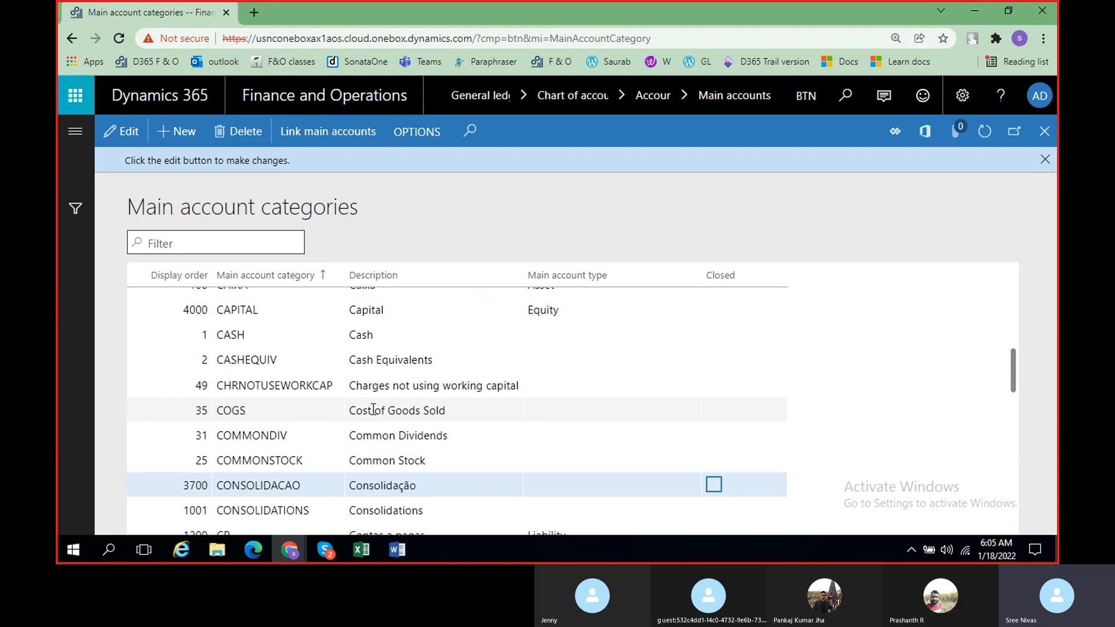
{"action": "scroll", "coordinate": [373, 408], "scroll_direction": "up", "scroll_amount": 5}
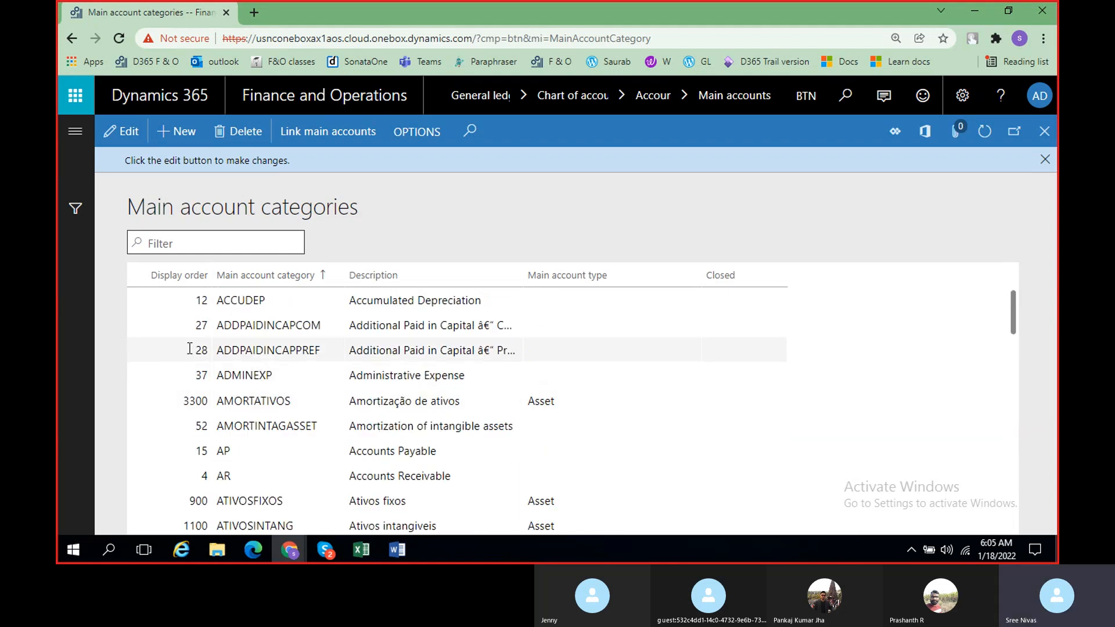
- Create a main account category named Demo BRT with display order 4457 and the description Britannia Accounts
{"action": "left_click", "coordinate": [179, 130]}
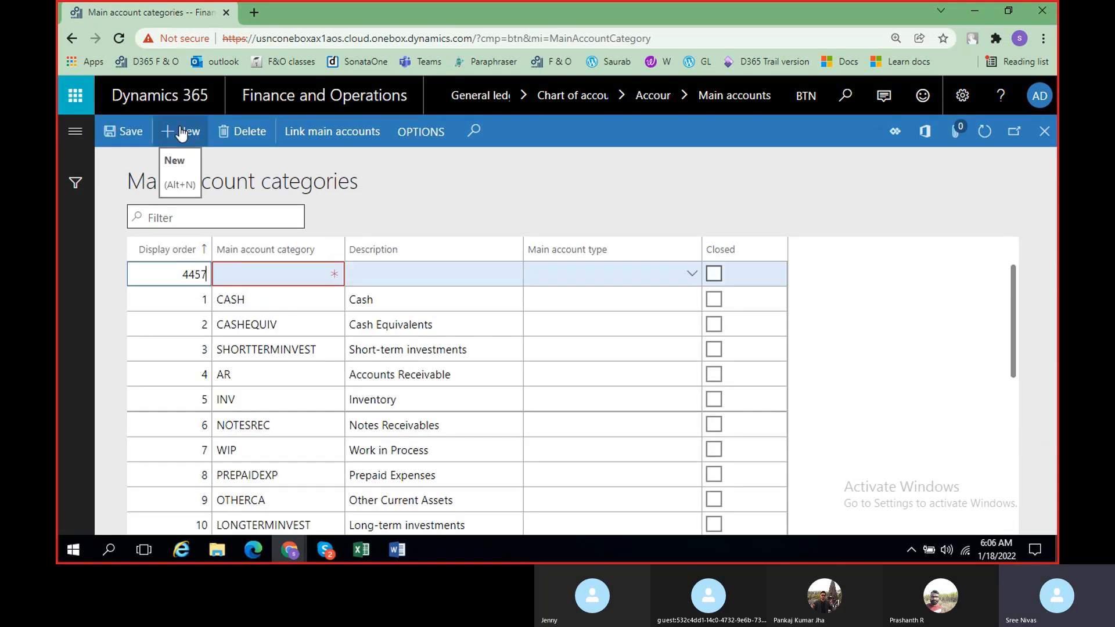
{"action": "left_click", "coordinate": [272, 275]}
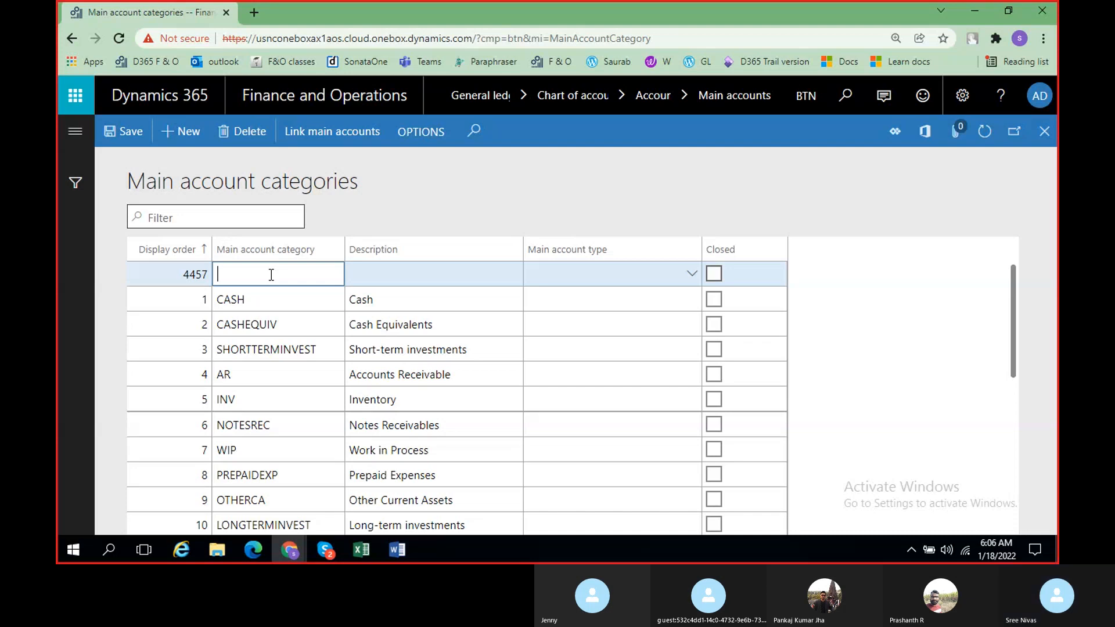
{"action": "type", "text": "Demo BRT"}
{"action": "left_click", "coordinate": [394, 274]}
{"action": "type", "text": "B"}
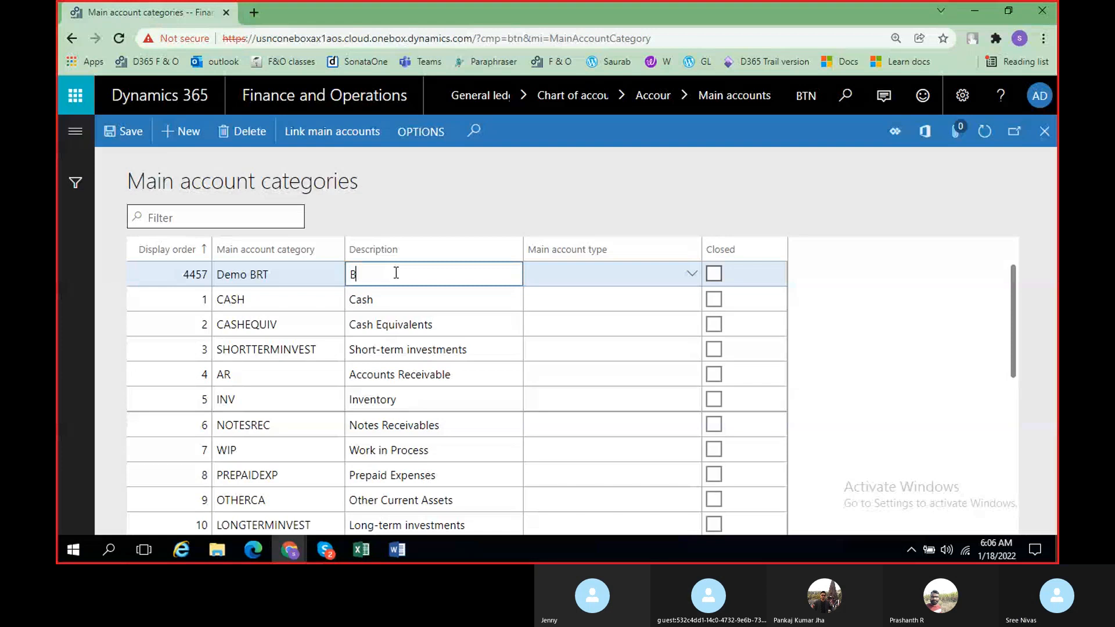
{"action": "type", "text": "r"}
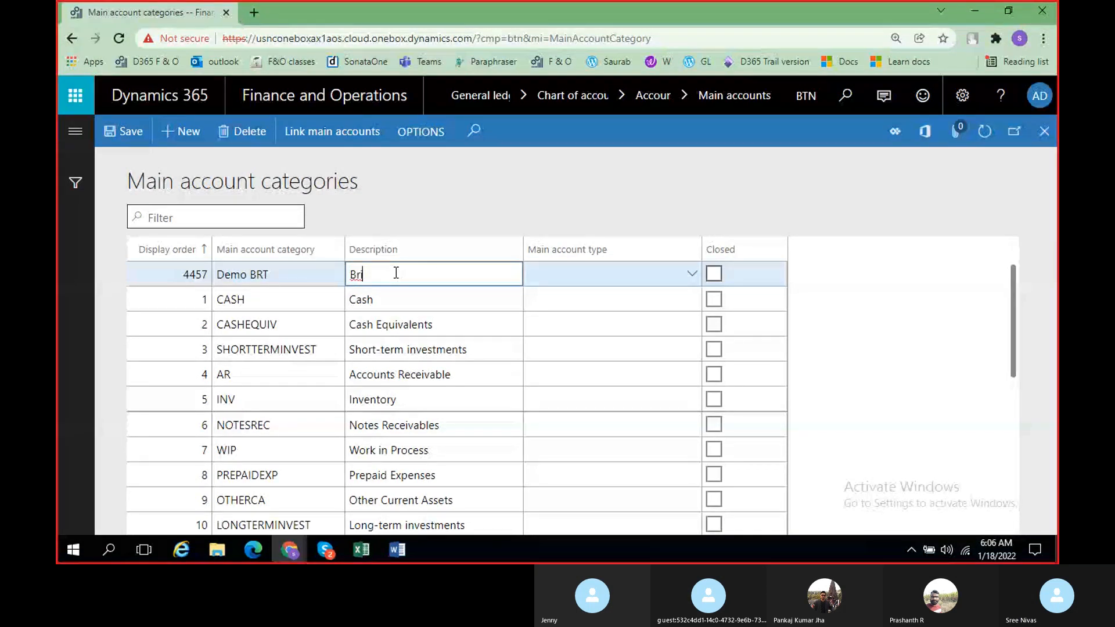
{"action": "type", "text": "itannia Accounts"}
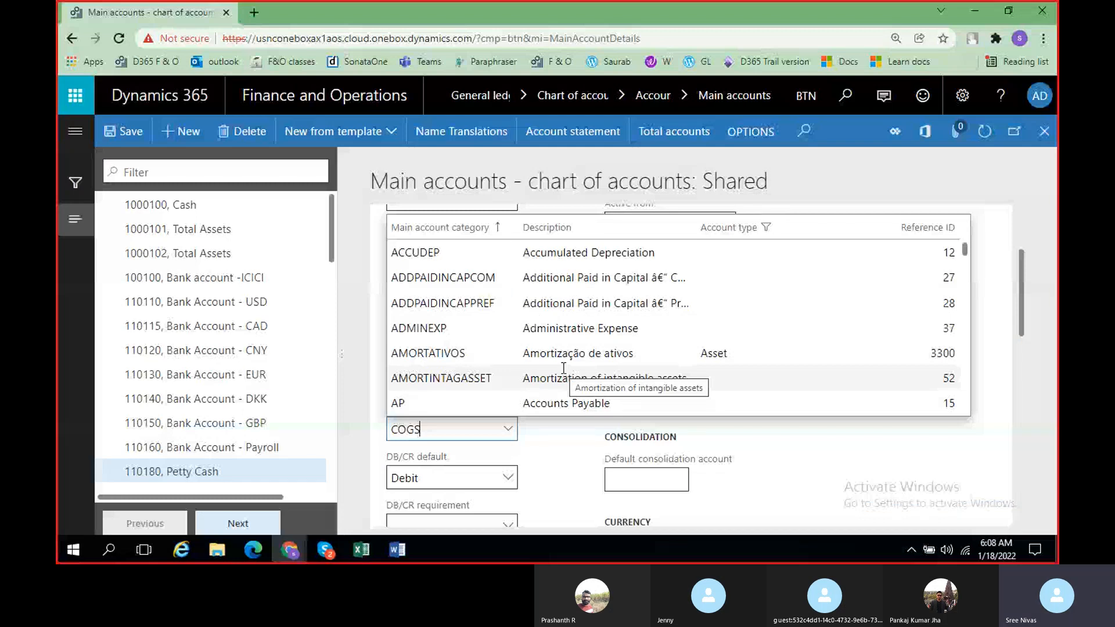
- Set the Petty Cash account's main account category to Demo BRT, Britannia Accounts
{"action": "scroll", "coordinate": [564, 368], "scroll_direction": "down", "scroll_amount": 5}
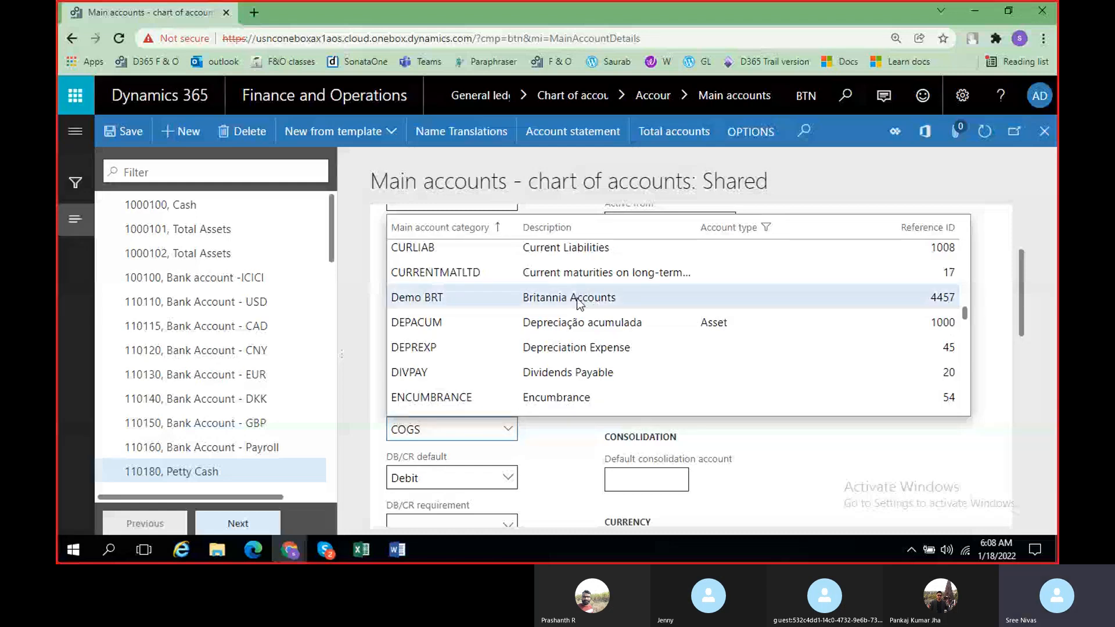
{"action": "left_click", "coordinate": [579, 298]}
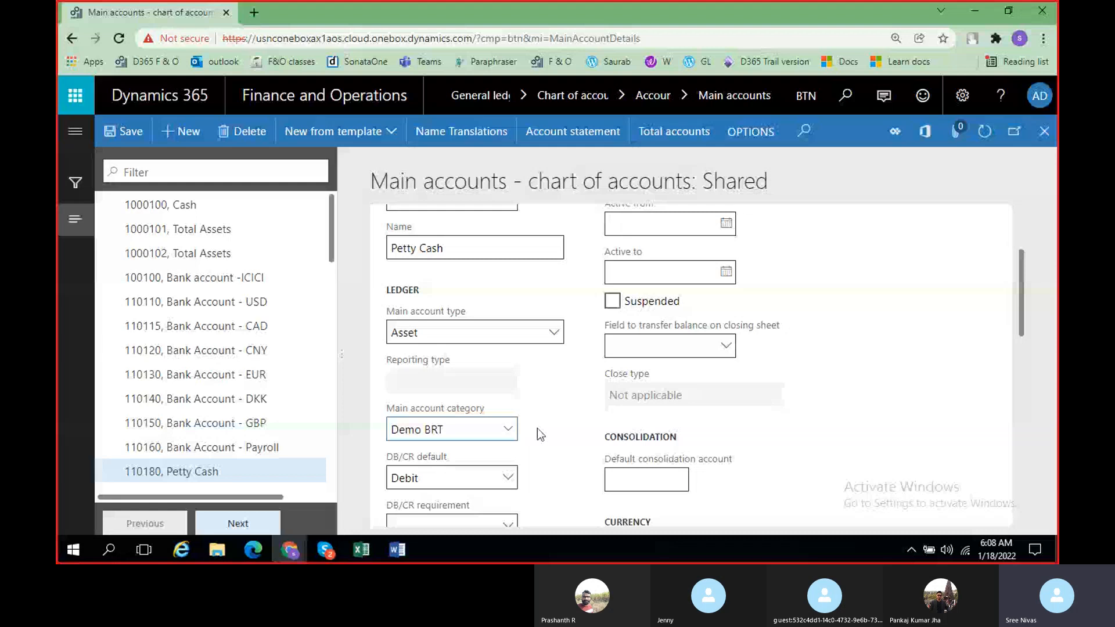
{"action": "scroll", "coordinate": [538, 427], "scroll_direction": "up", "scroll_amount": 3}
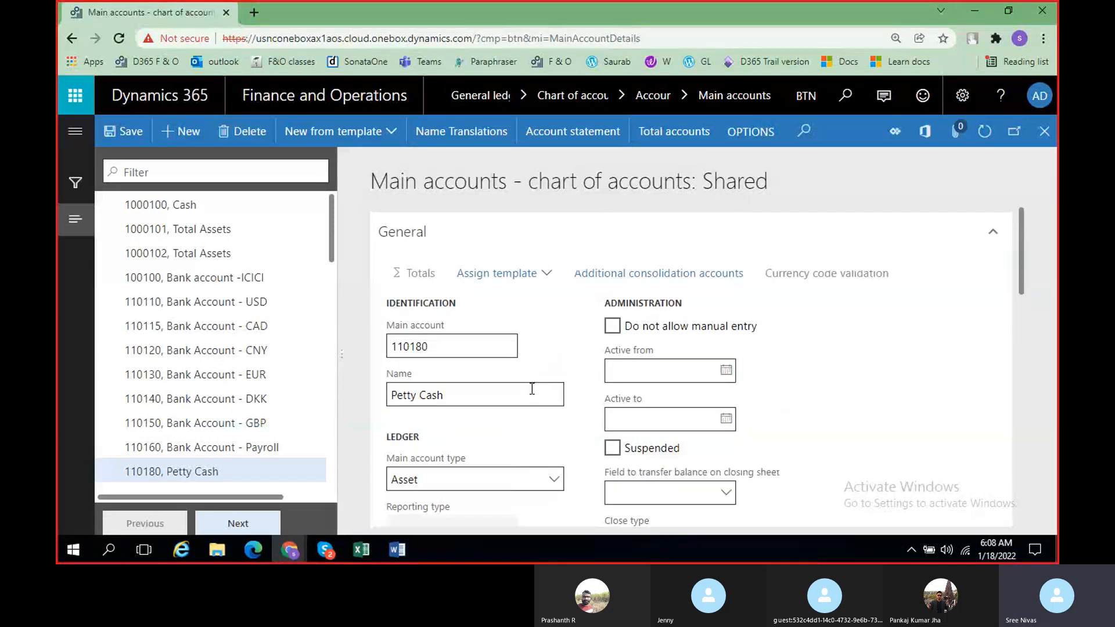
{"action": "scroll", "coordinate": [532, 389], "scroll_direction": "down", "scroll_amount": 3}
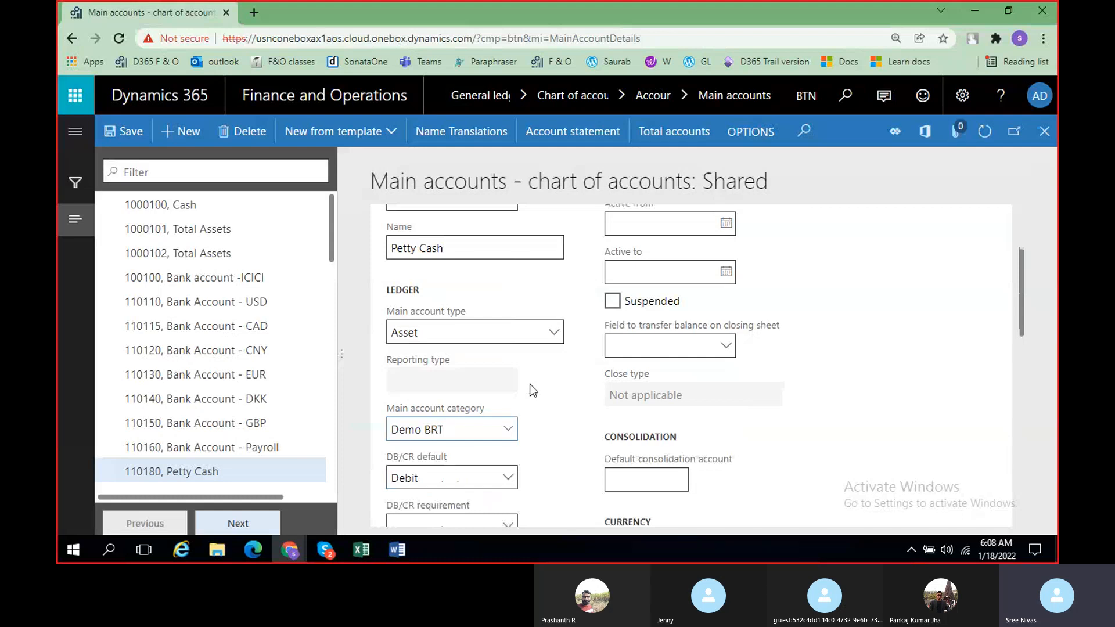
- Look through the categories offered around Demo BRT for Petty Cash and close the list, keeping Demo BRT
{"action": "scroll", "coordinate": [532, 391], "scroll_direction": "down", "scroll_amount": 1}
{"action": "left_click", "coordinate": [509, 355]}
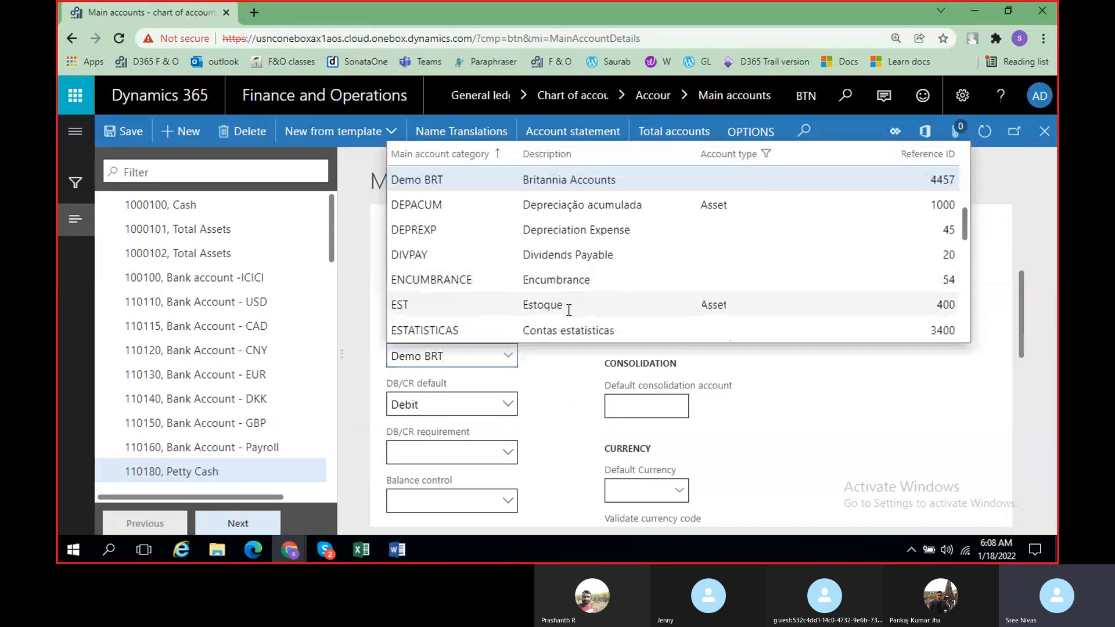
{"action": "scroll", "coordinate": [569, 311], "scroll_direction": "up", "scroll_amount": 3}
{"action": "scroll", "coordinate": [569, 311], "scroll_direction": "up", "scroll_amount": 5}
{"action": "scroll", "coordinate": [586, 258], "scroll_direction": "down", "scroll_amount": 10}
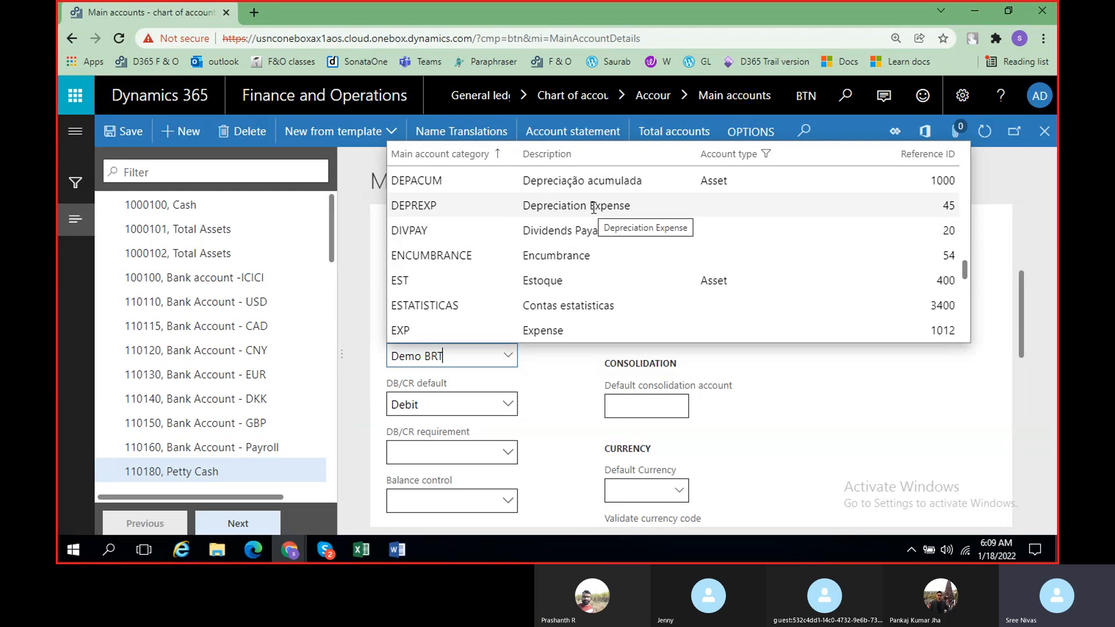
{"action": "left_click", "coordinate": [570, 368]}
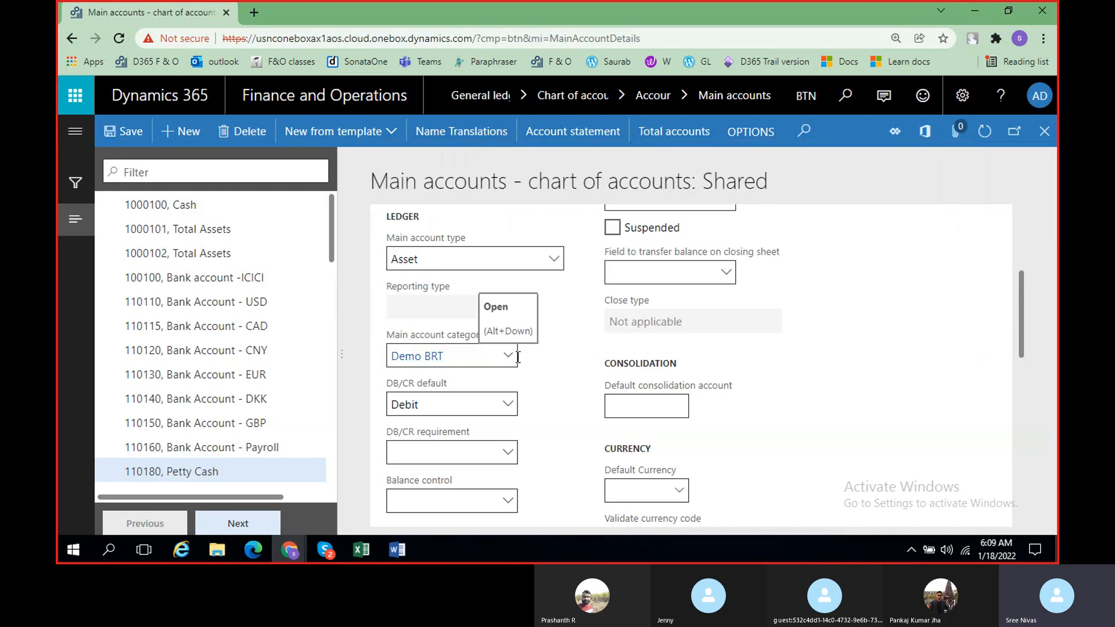
- Duplicate the Main accounts page in a second browser tab
{"action": "left_click", "coordinate": [74, 134]}
{"action": "right_click", "coordinate": [125, 12]}
{"action": "left_click", "coordinate": [196, 123]}
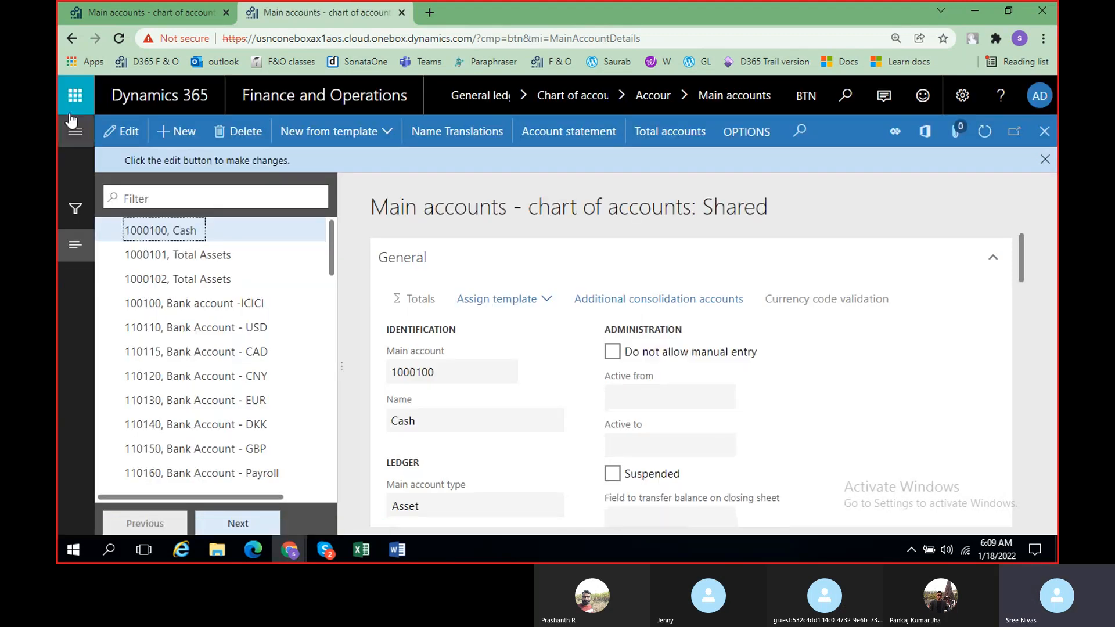
- Open the Main account categories form from the General ledger module's chart of accounts setup in the duplicated tab
{"action": "left_click", "coordinate": [72, 124]}
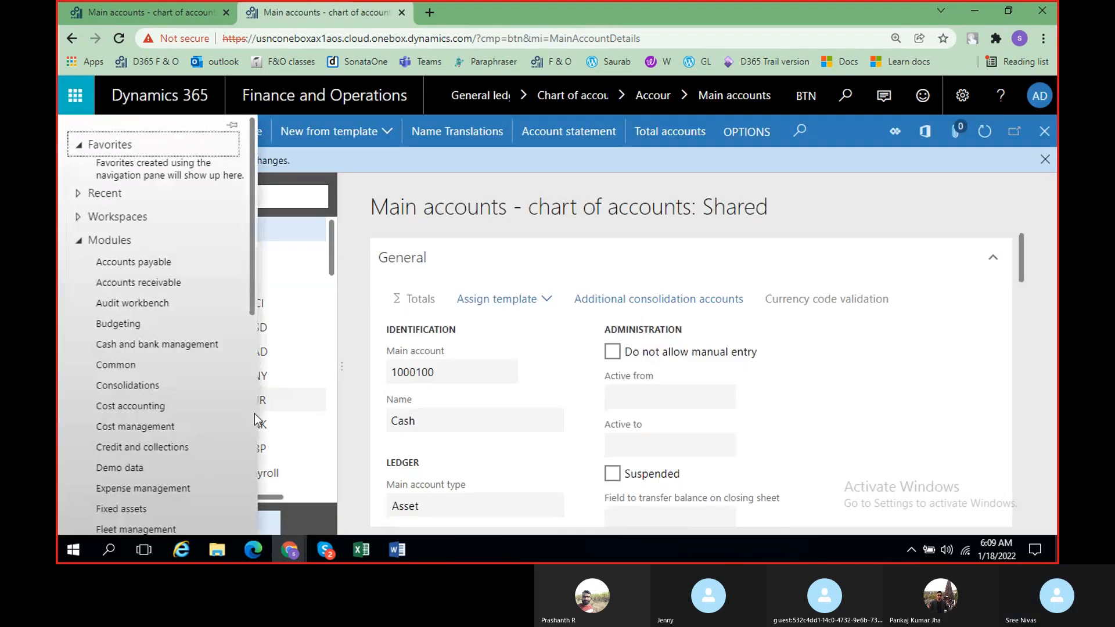
{"action": "scroll", "coordinate": [132, 393], "scroll_direction": "down", "scroll_amount": 3}
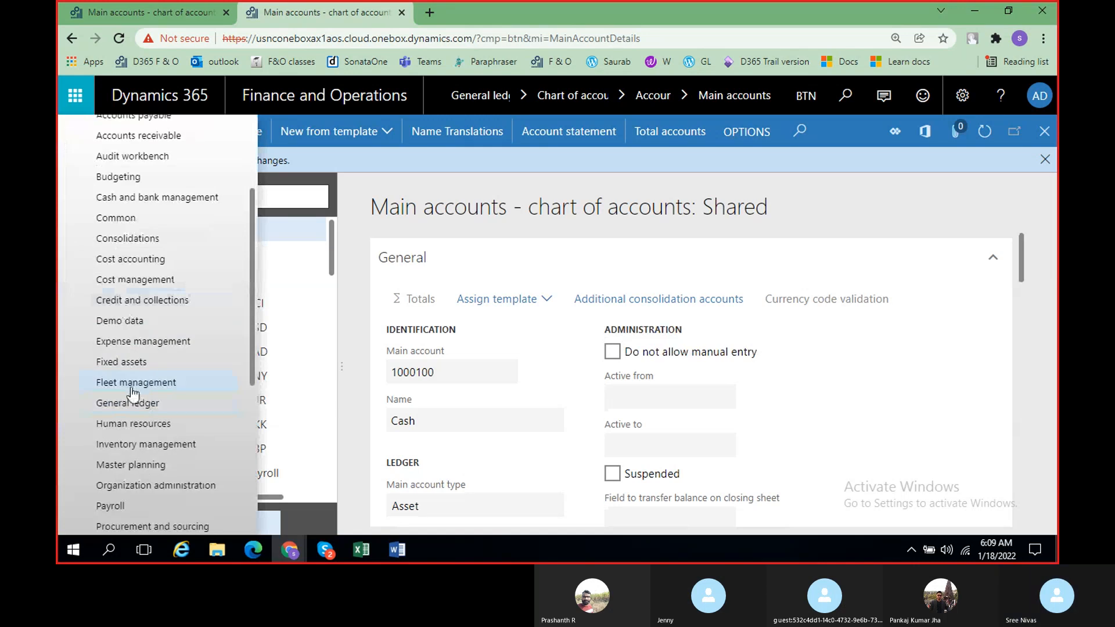
{"action": "left_click", "coordinate": [133, 424]}
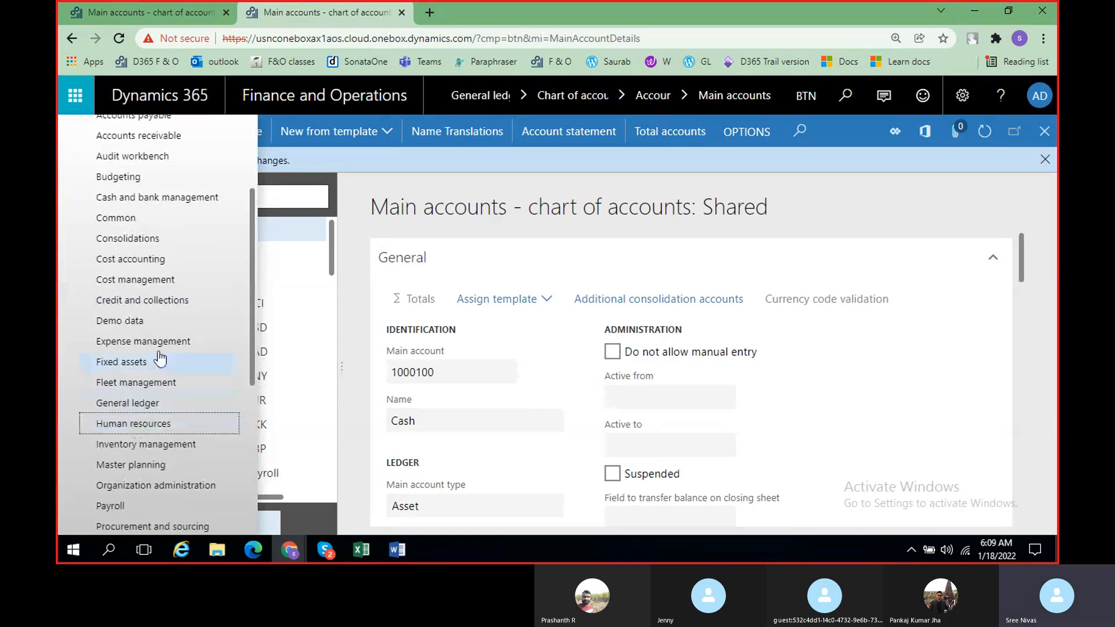
{"action": "left_click", "coordinate": [128, 403]}
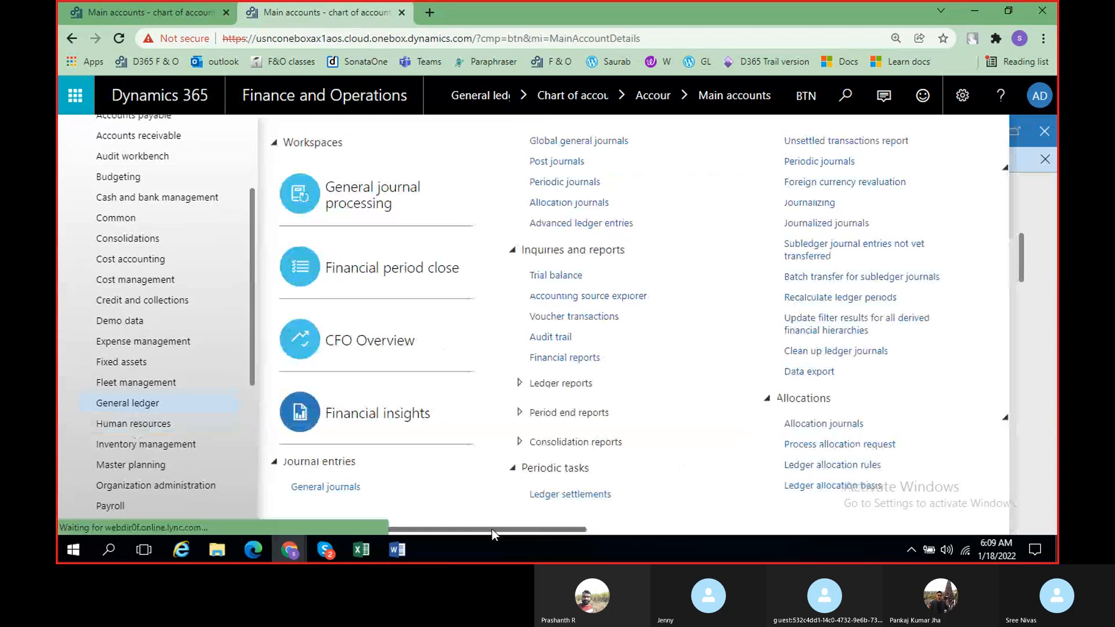
{"action": "left_click", "coordinate": [590, 530]}
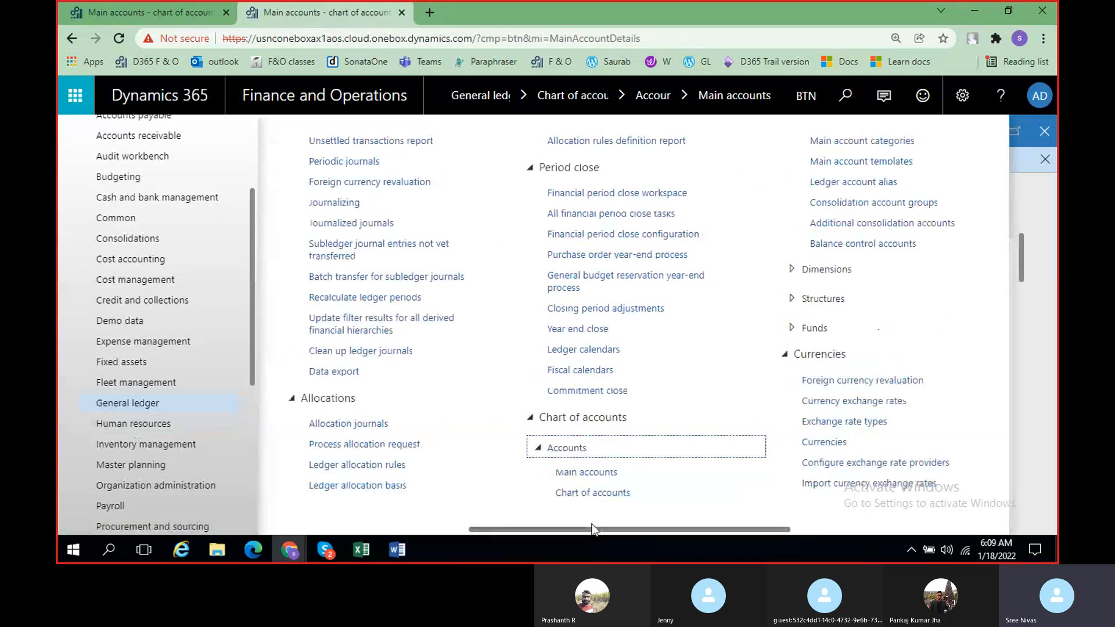
{"action": "left_click_drag", "start_coordinate": [596, 531], "coordinate": [649, 533]}
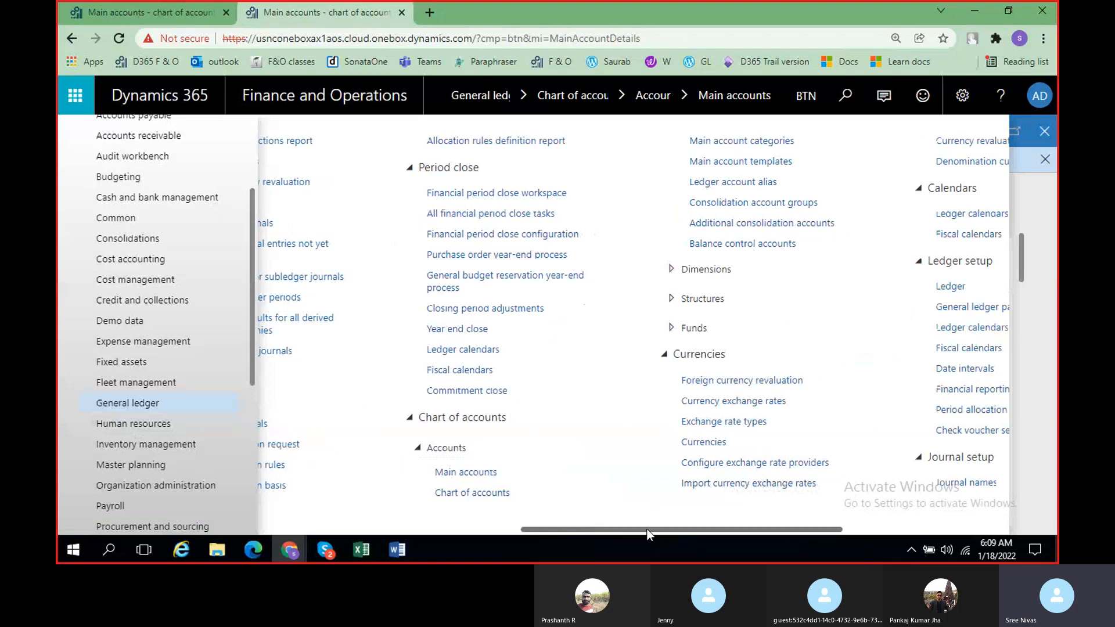
{"action": "left_click", "coordinate": [771, 139]}
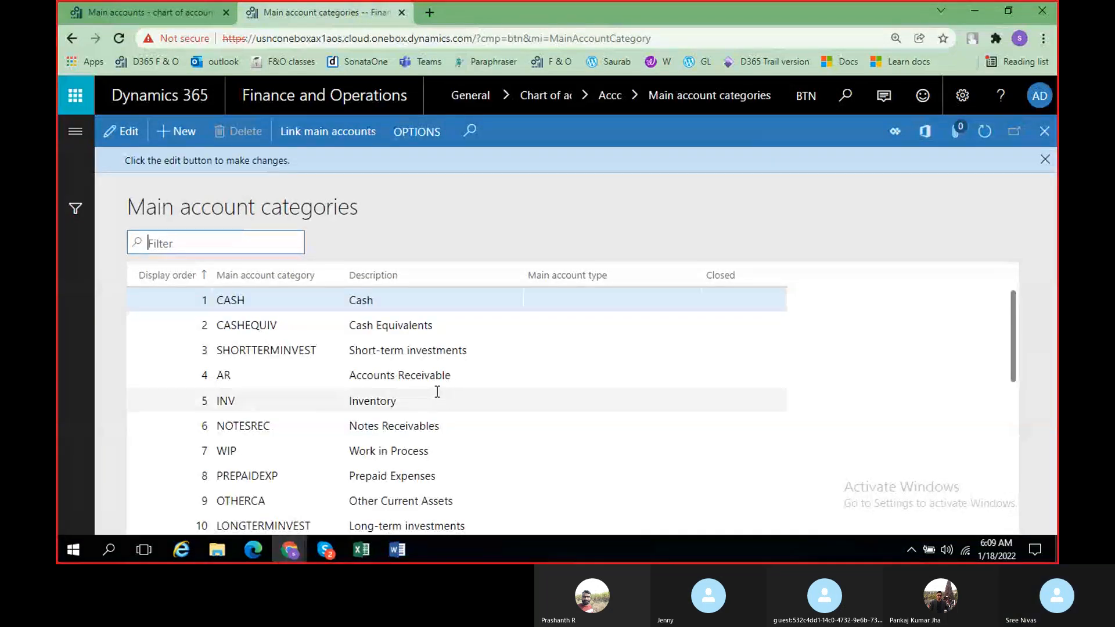
- Look for the Demo BRT category in the list and filter the main account categories by "demo"
{"action": "scroll", "coordinate": [437, 391], "scroll_direction": "down", "scroll_amount": 5}
{"action": "scroll", "coordinate": [437, 391], "scroll_direction": "down", "scroll_amount": 5}
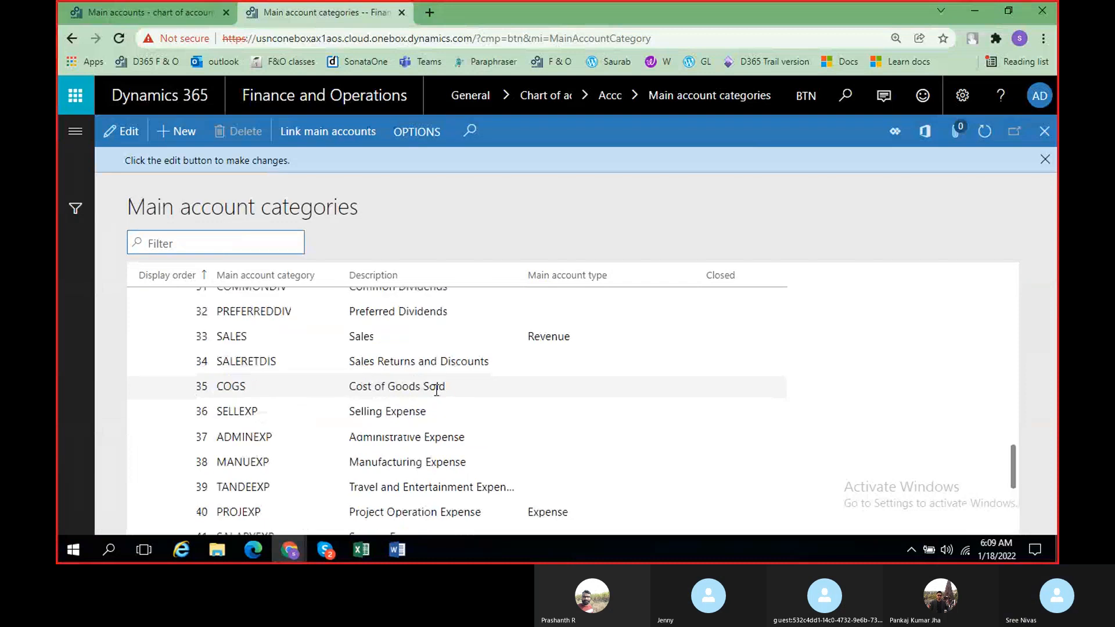
{"action": "scroll", "coordinate": [436, 388], "scroll_direction": "down", "scroll_amount": 3}
{"action": "scroll", "coordinate": [435, 388], "scroll_direction": "down", "scroll_amount": 5}
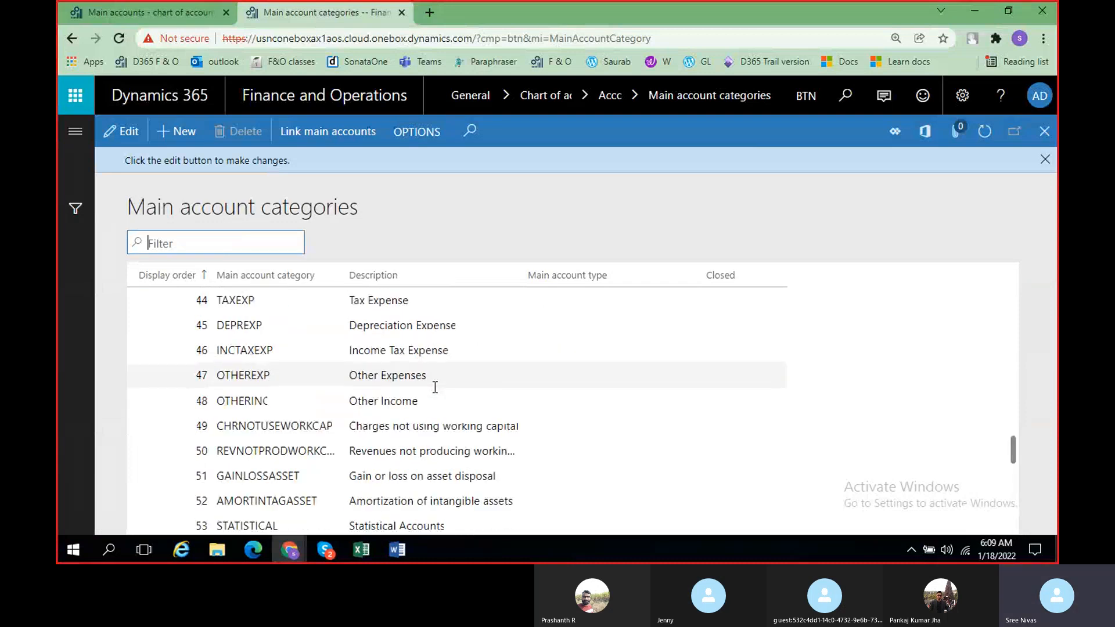
{"action": "scroll", "coordinate": [435, 387], "scroll_direction": "up", "scroll_amount": 15}
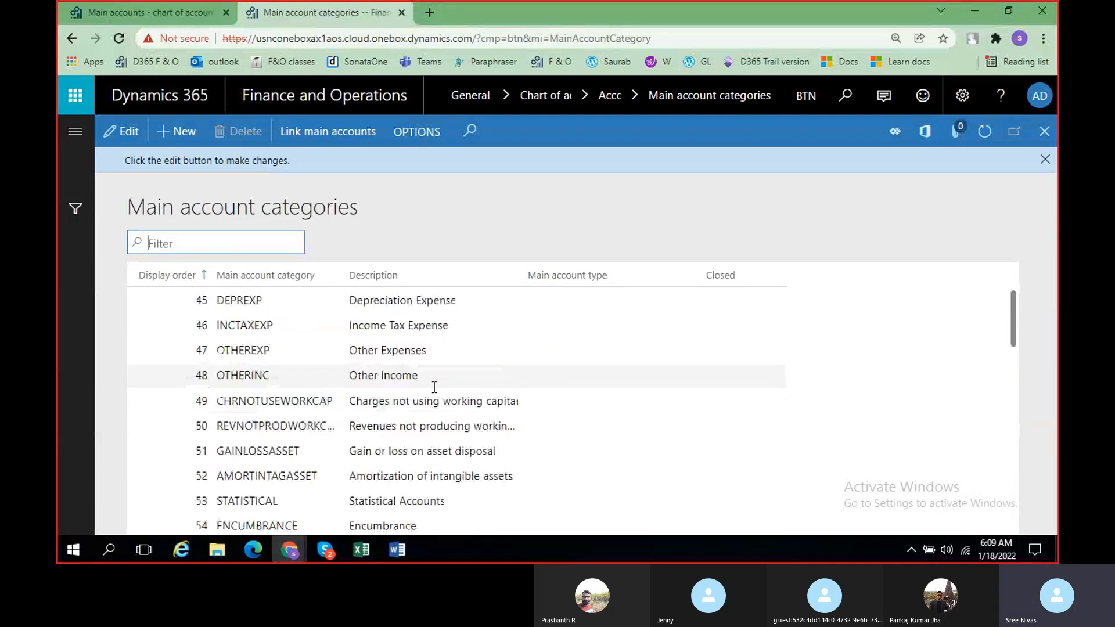
{"action": "left_click", "coordinate": [213, 243]}
{"action": "type", "text": "demo"}
{"action": "key", "text": "Return"}
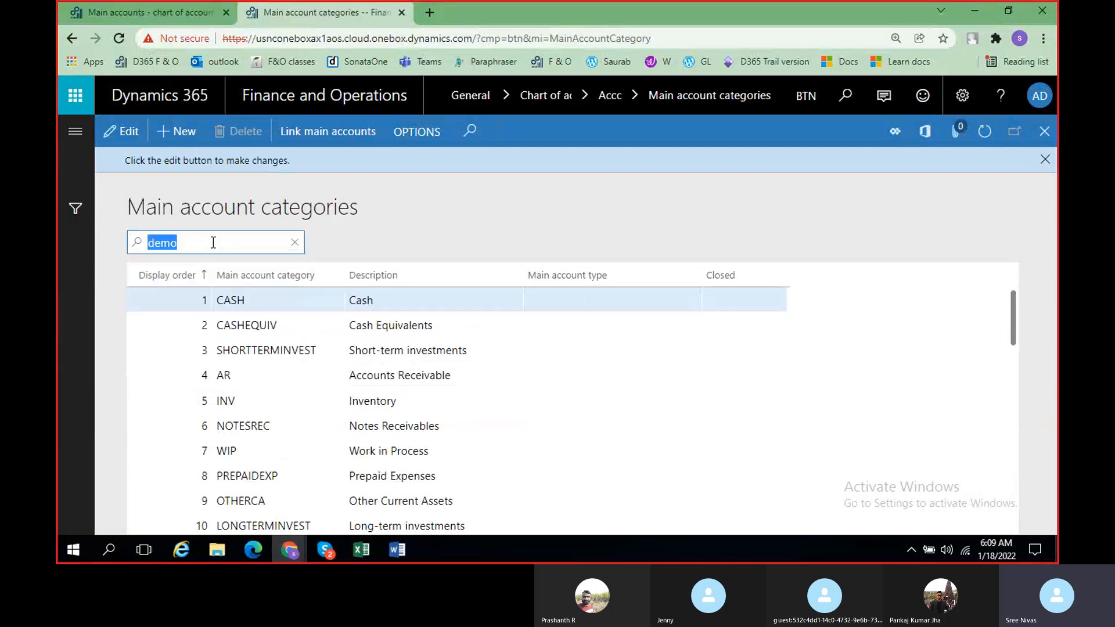
- Replace the main account categories filter with "brt"
{"action": "left_click", "coordinate": [265, 246]}
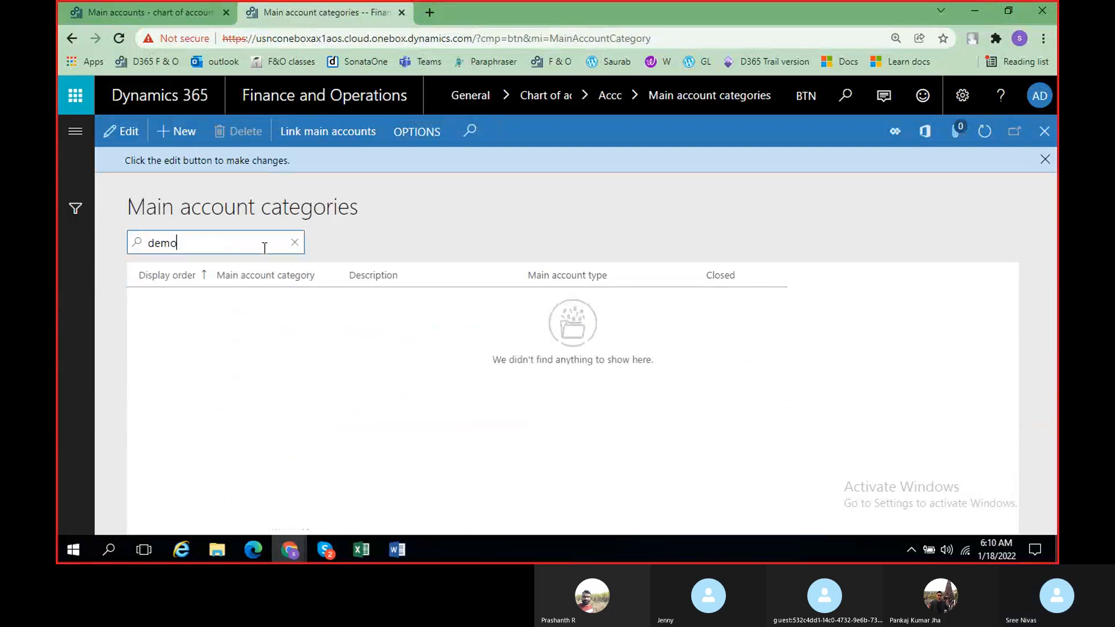
{"action": "key", "text": "BackSpace"}
{"action": "key", "text": "BackSpace"}
{"action": "key", "text": "BackSpace"}
{"action": "key", "text": "BackSpace"}
{"action": "type", "text": "brt"}
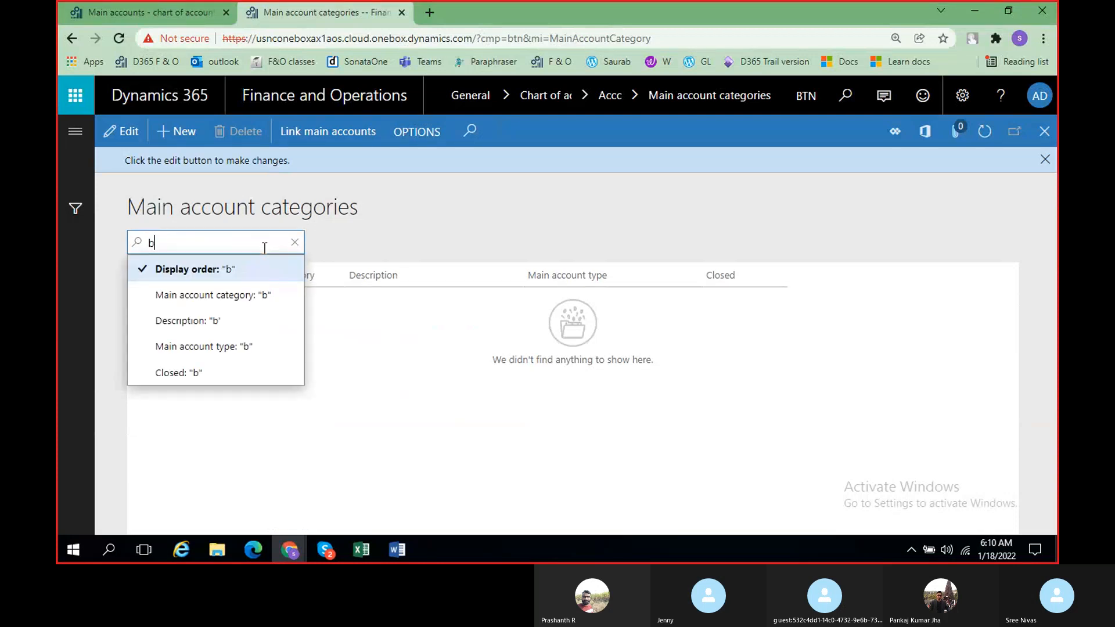
{"action": "key", "text": "Return"}
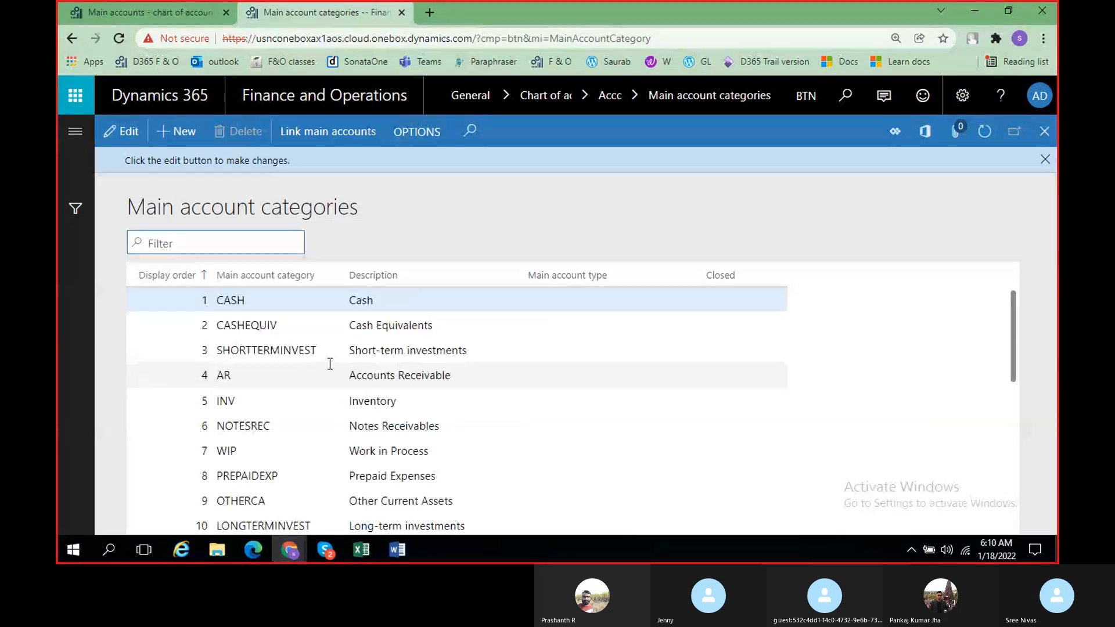
- View Demo BRT in the Main account categories form reached from Petty Cash's category, and return to the duplicated tab's list
{"action": "key", "text": "ctrl+Tab"}
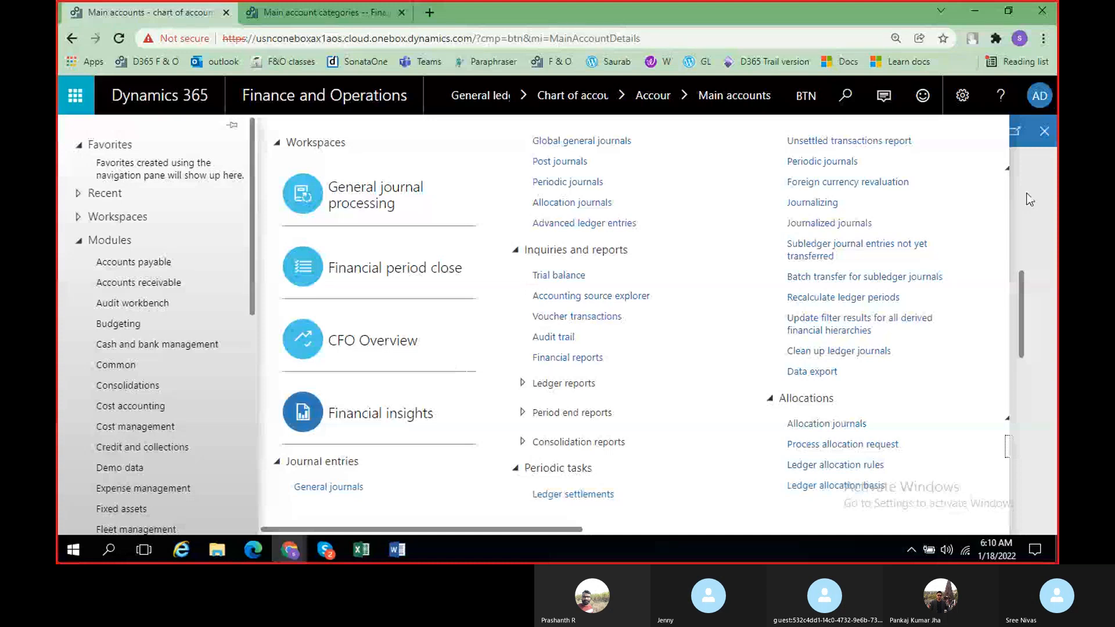
{"action": "left_click", "coordinate": [1030, 200]}
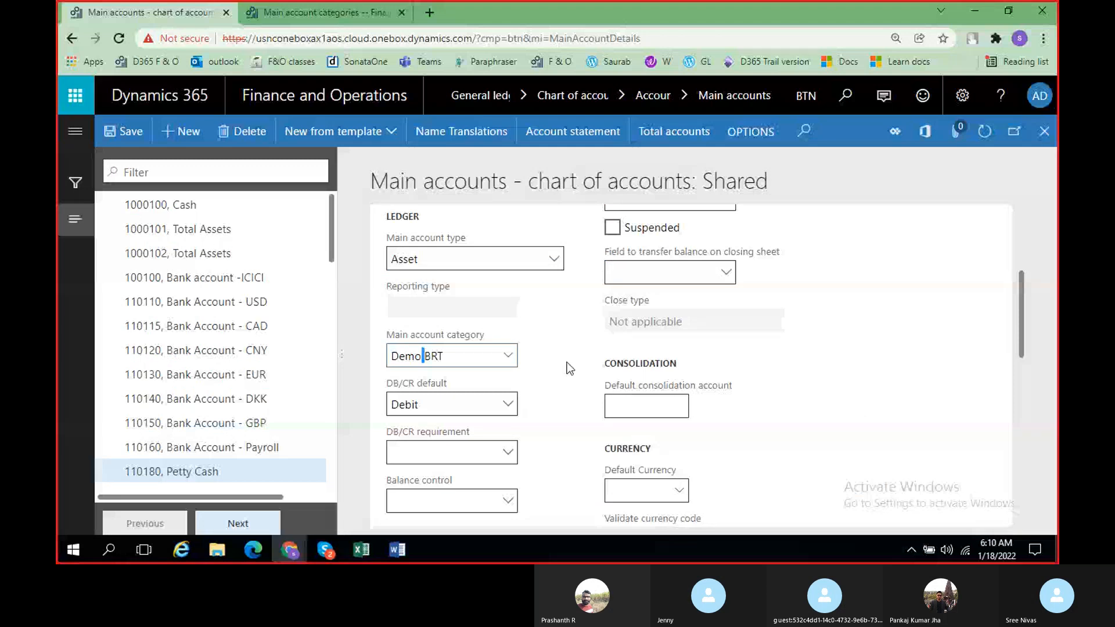
{"action": "left_click", "coordinate": [300, 15]}
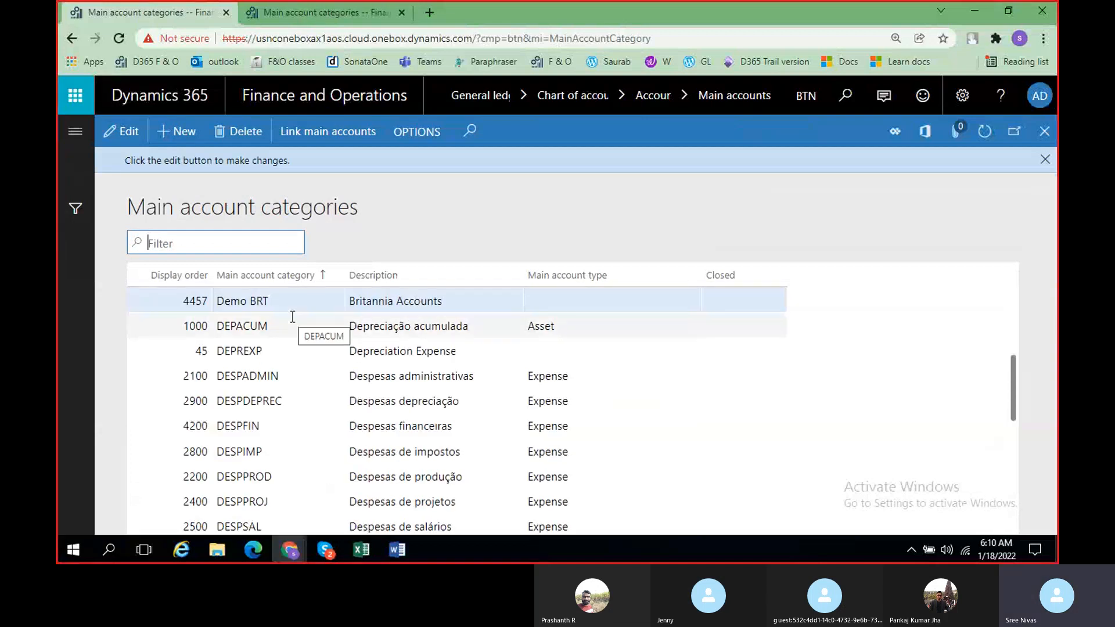
{"action": "left_click", "coordinate": [326, 12]}
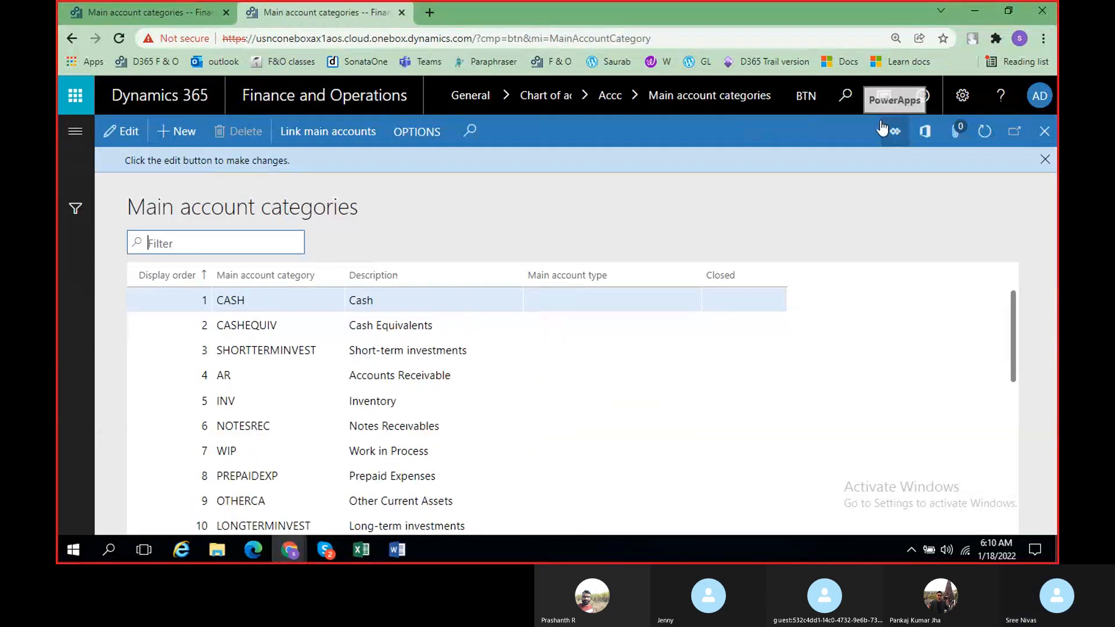
- Look up Demo BRT's display order in the original tab and filter the duplicated tab's main account categories by 4457
{"action": "left_click", "coordinate": [111, 13]}
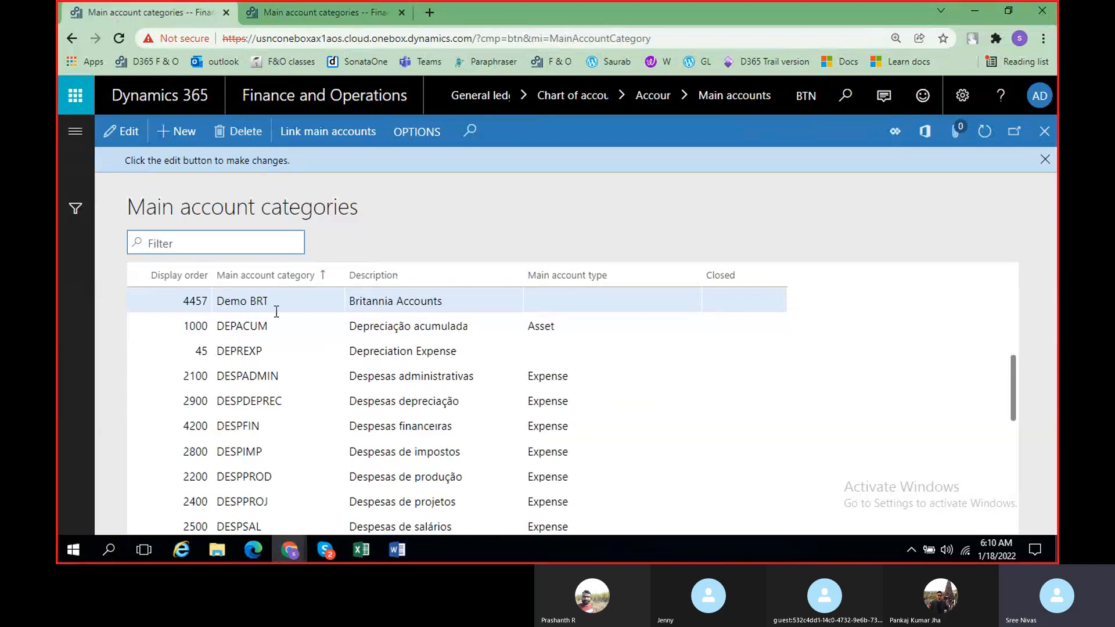
{"action": "left_click", "coordinate": [344, 10]}
{"action": "left_click", "coordinate": [159, 12]}
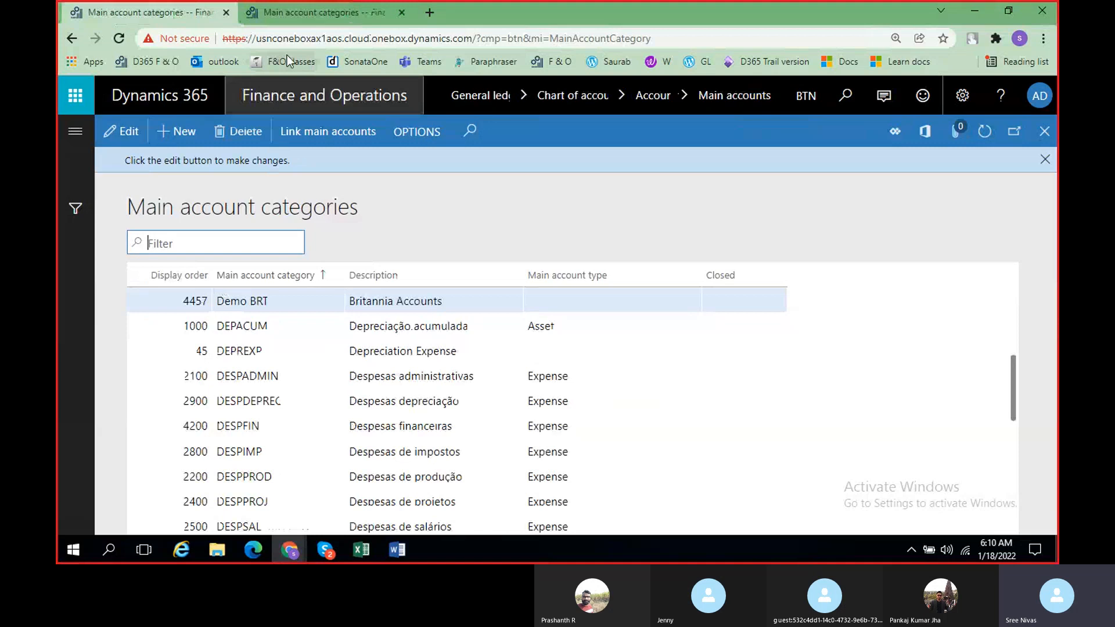
{"action": "key", "text": "ctrl+Tab"}
{"action": "left_click", "coordinate": [252, 235]}
{"action": "type", "text": "4457"}
{"action": "key", "text": "Return"}
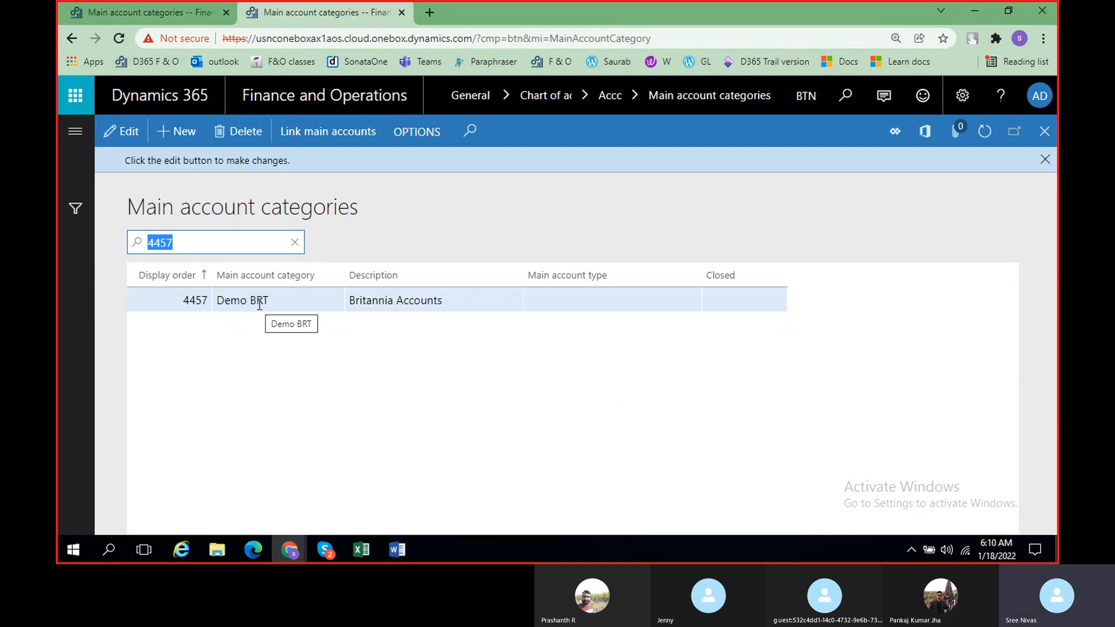
- Open Link main accounts for the Demo BRT category, look through the available charts of accounts, and keep Shared
{"action": "left_click", "coordinate": [342, 137]}
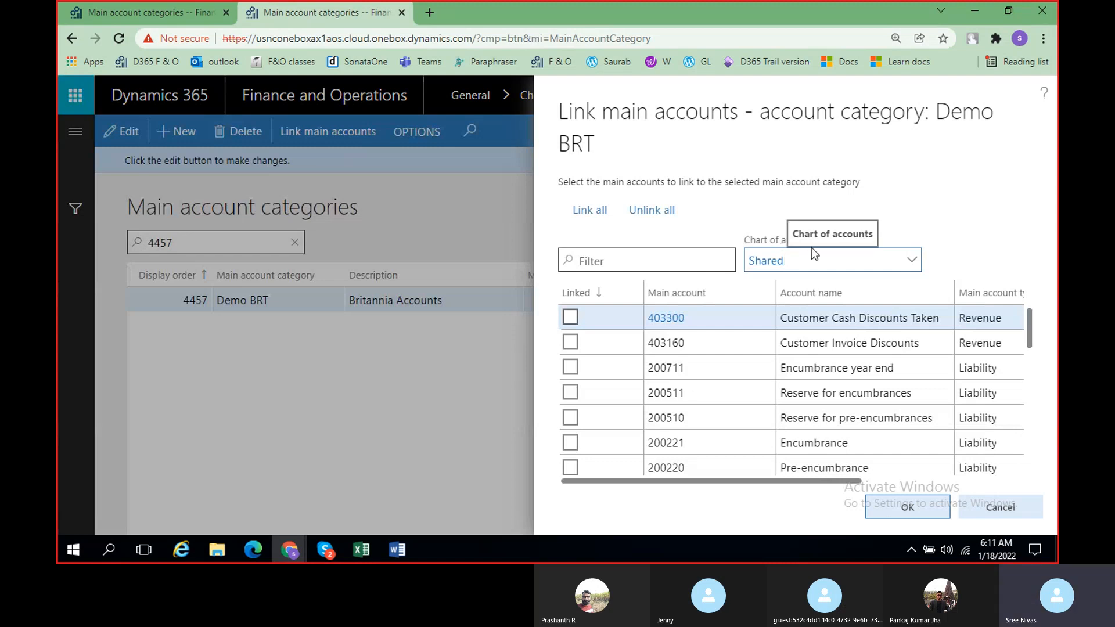
{"action": "left_click", "coordinate": [916, 261]}
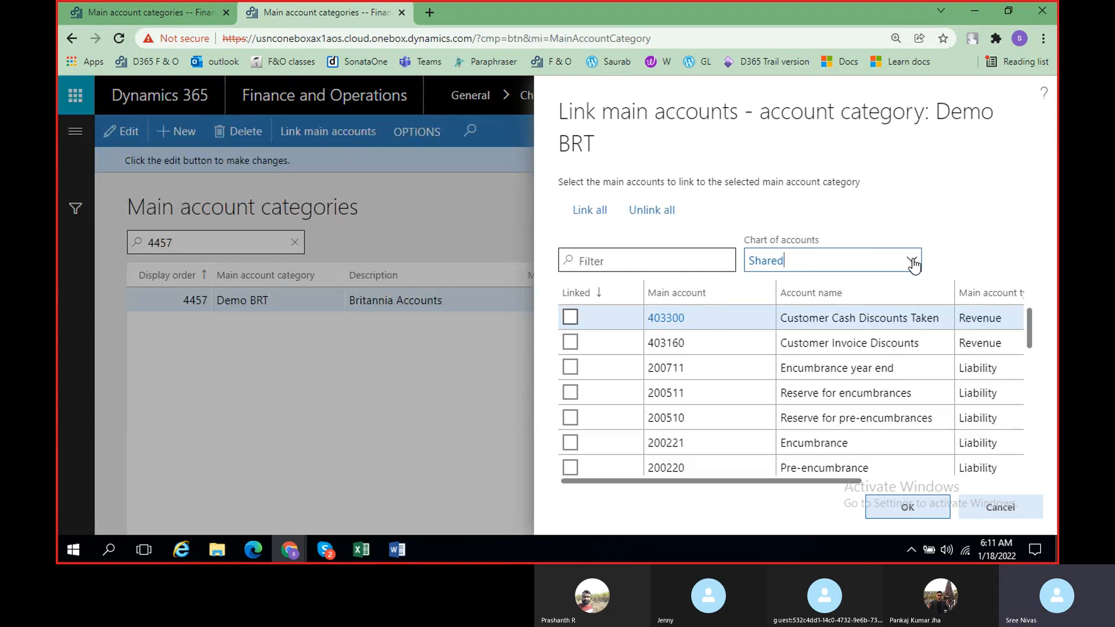
{"action": "left_click", "coordinate": [912, 261]}
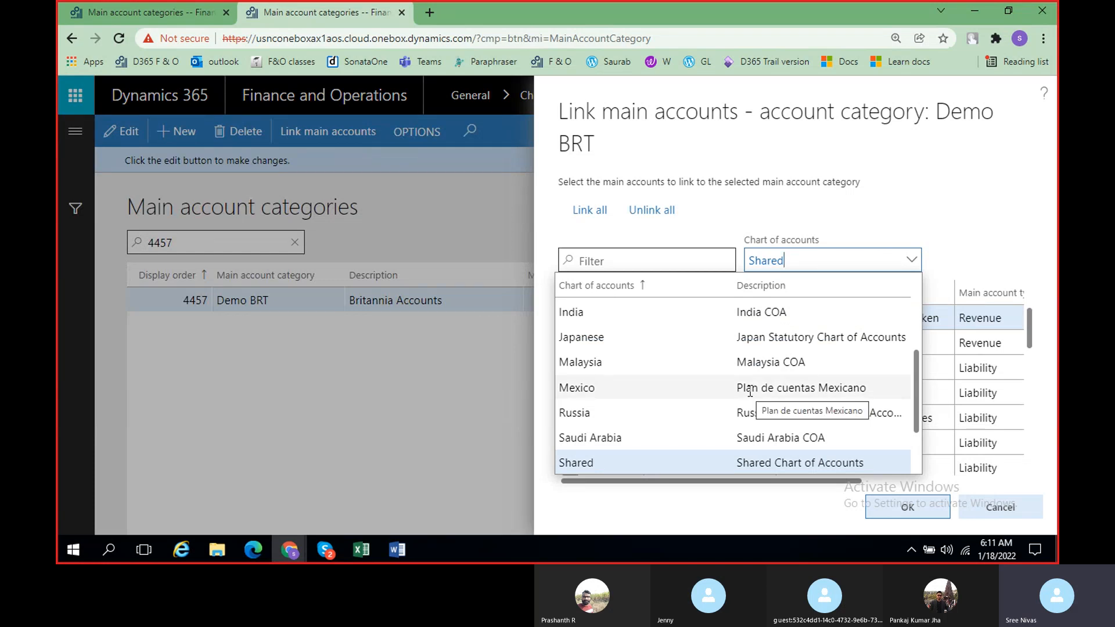
{"action": "scroll", "coordinate": [749, 390], "scroll_direction": "up", "scroll_amount": 2}
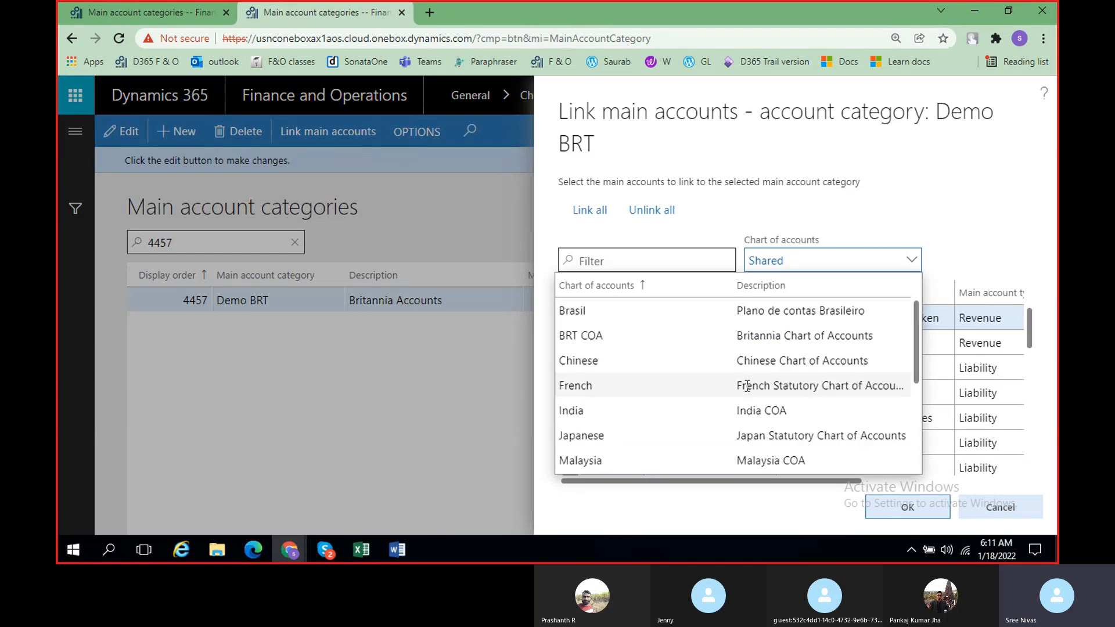
{"action": "scroll", "coordinate": [748, 387], "scroll_direction": "down", "scroll_amount": 2}
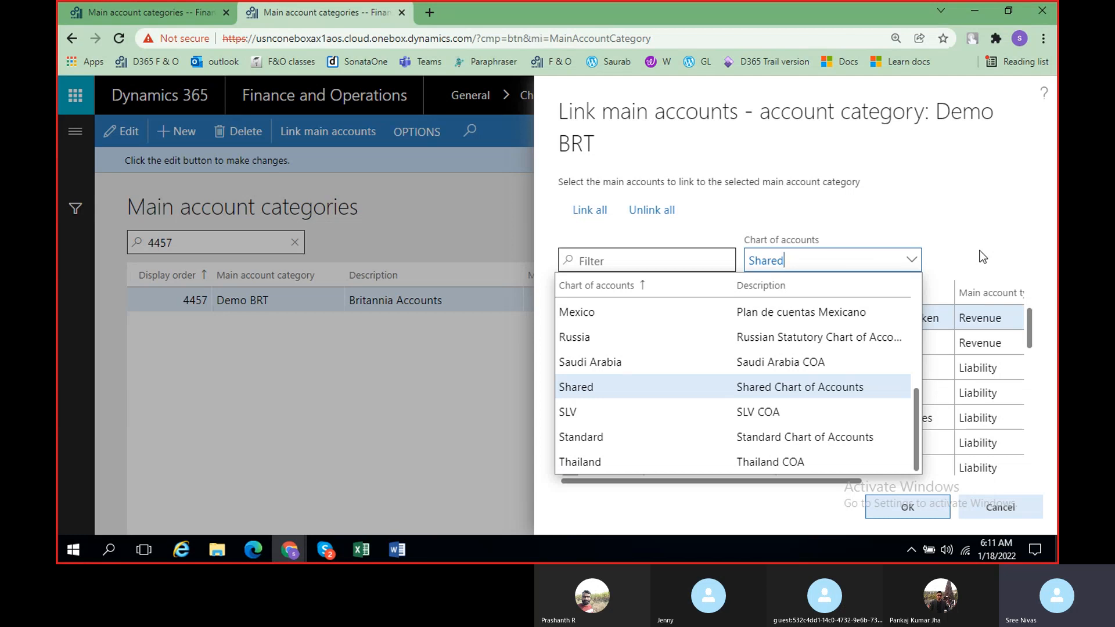
{"action": "left_click", "coordinate": [784, 261]}
- Link all main accounts of the Shared chart to Demo BRT and agree to replace their assigned categories
{"action": "left_click", "coordinate": [590, 211]}
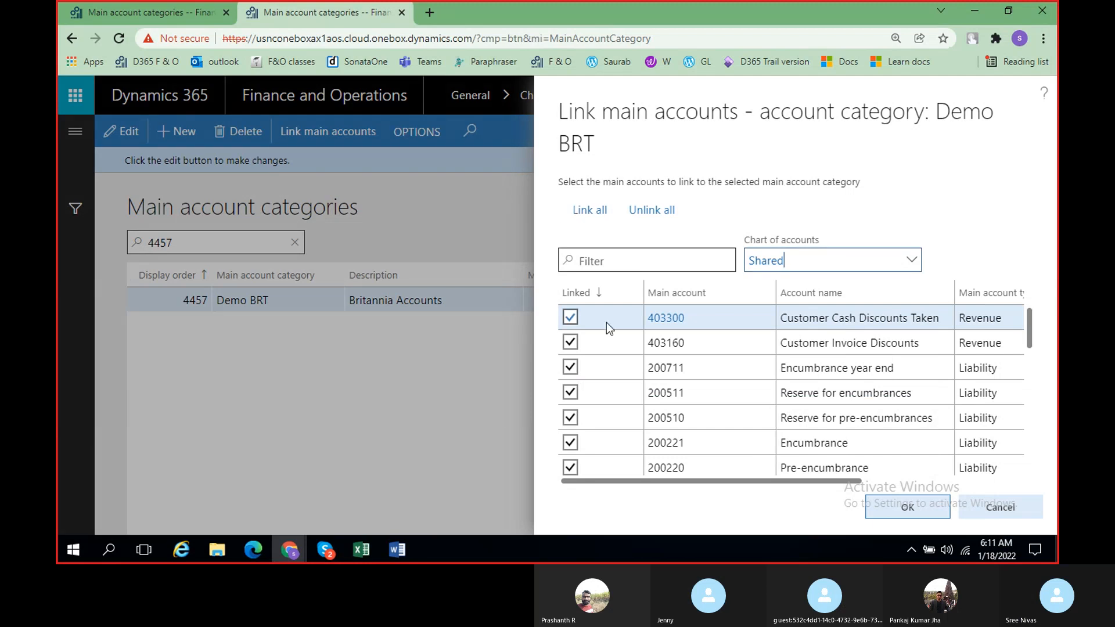
{"action": "left_click", "coordinate": [914, 512]}
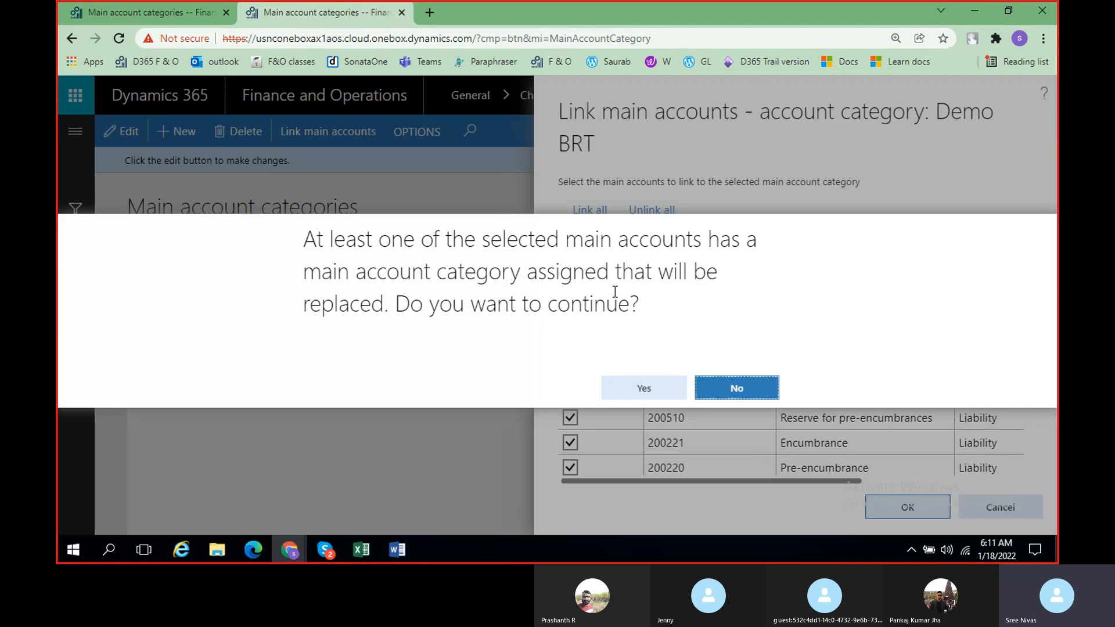
{"action": "left_click", "coordinate": [654, 391]}
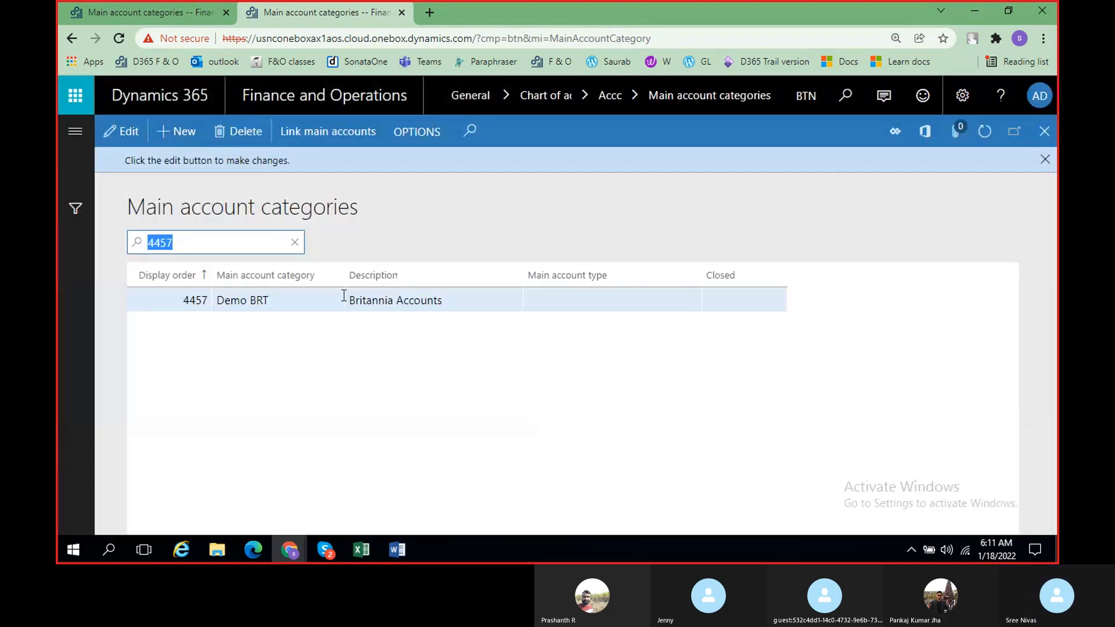
- Return to Petty Cash in the original tab by closing the categories form, and choose Demo BRT as its main account category
{"action": "left_click", "coordinate": [344, 296]}
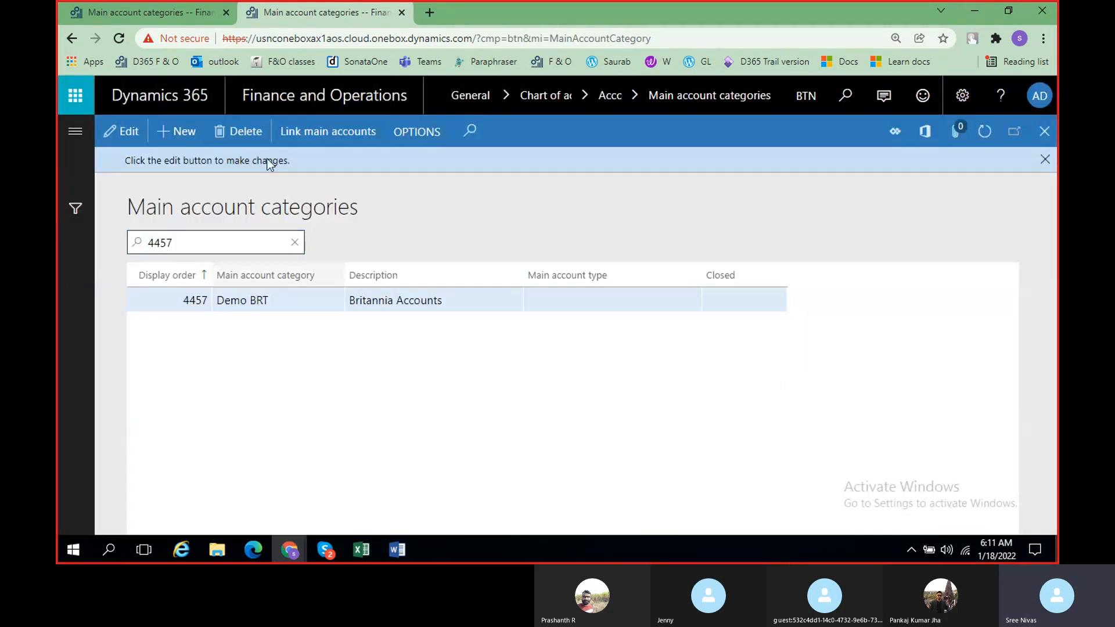
{"action": "left_click", "coordinate": [139, 11]}
{"action": "left_click", "coordinate": [1046, 160]}
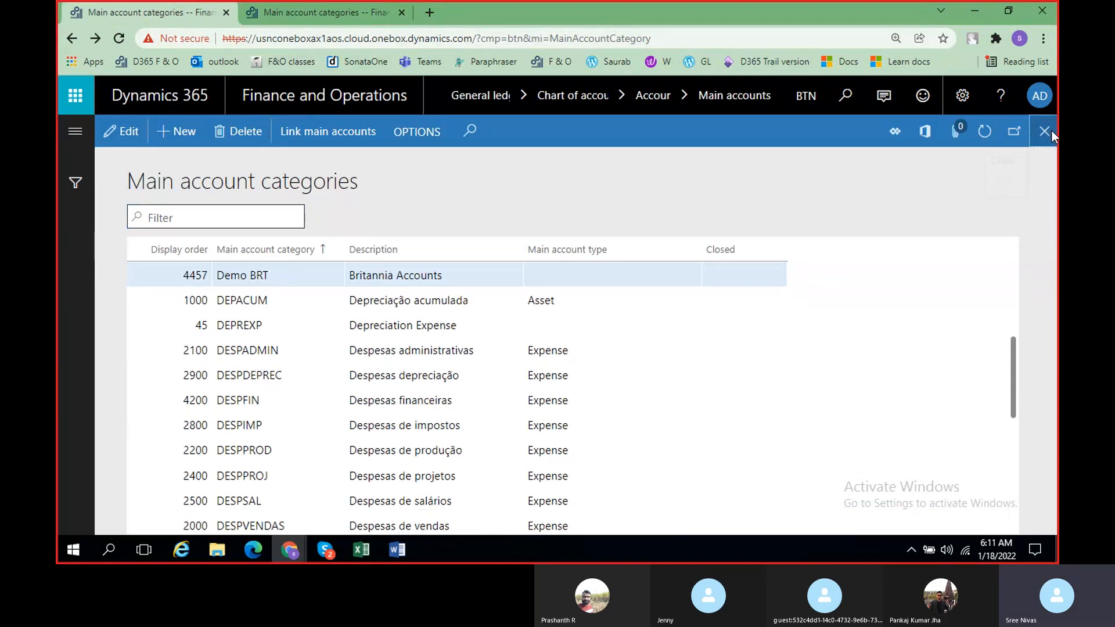
{"action": "left_click", "coordinate": [1051, 131]}
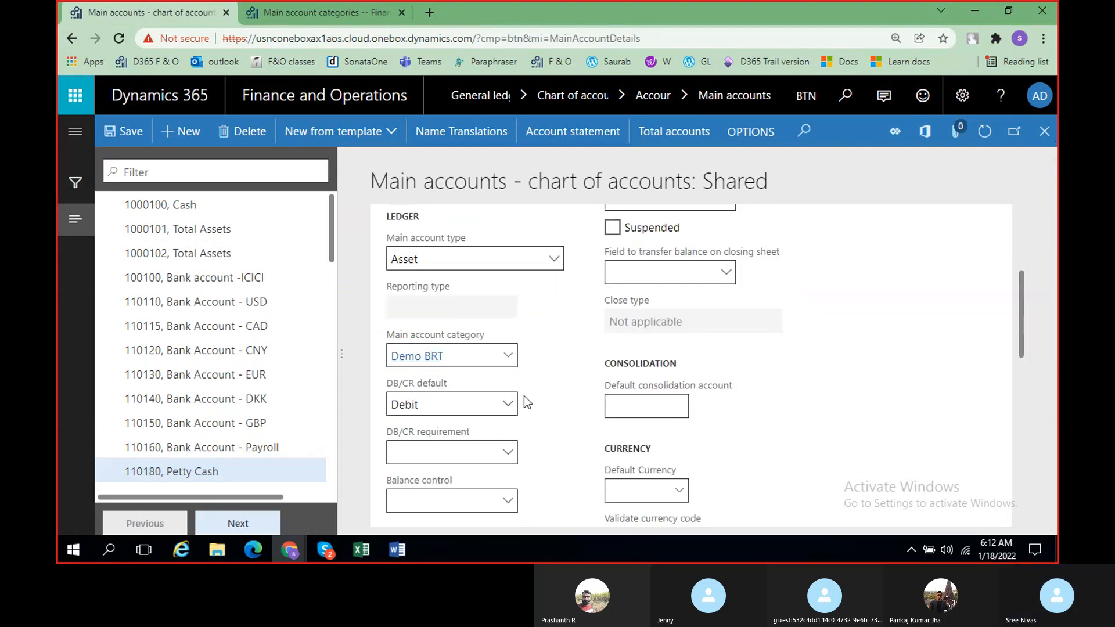
{"action": "scroll", "coordinate": [523, 395], "scroll_direction": "down", "scroll_amount": 1}
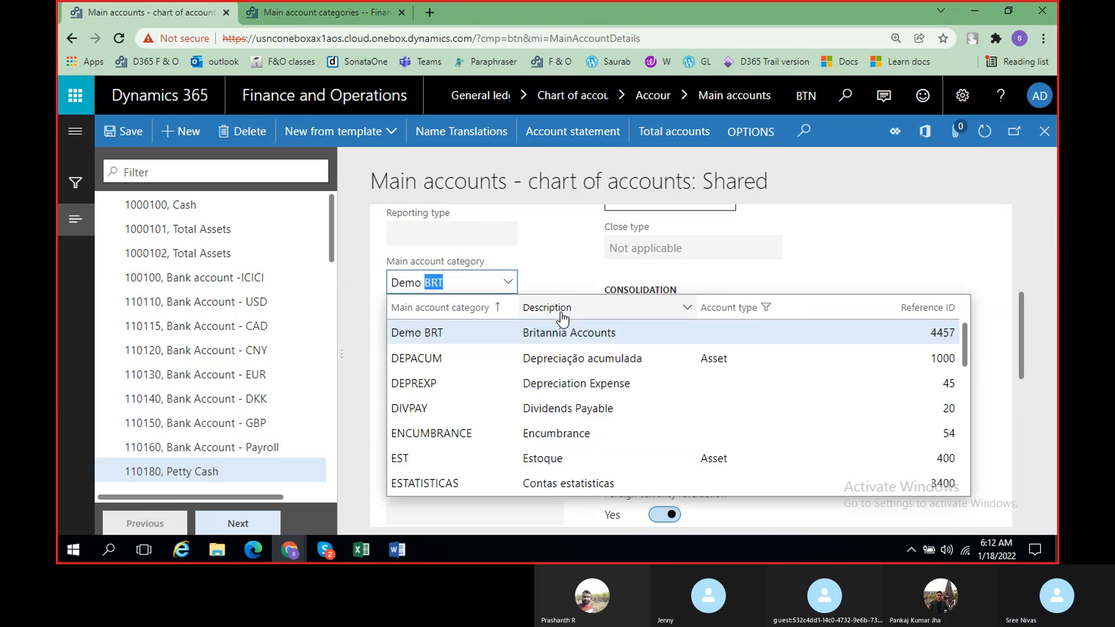
{"action": "left_click", "coordinate": [562, 332]}
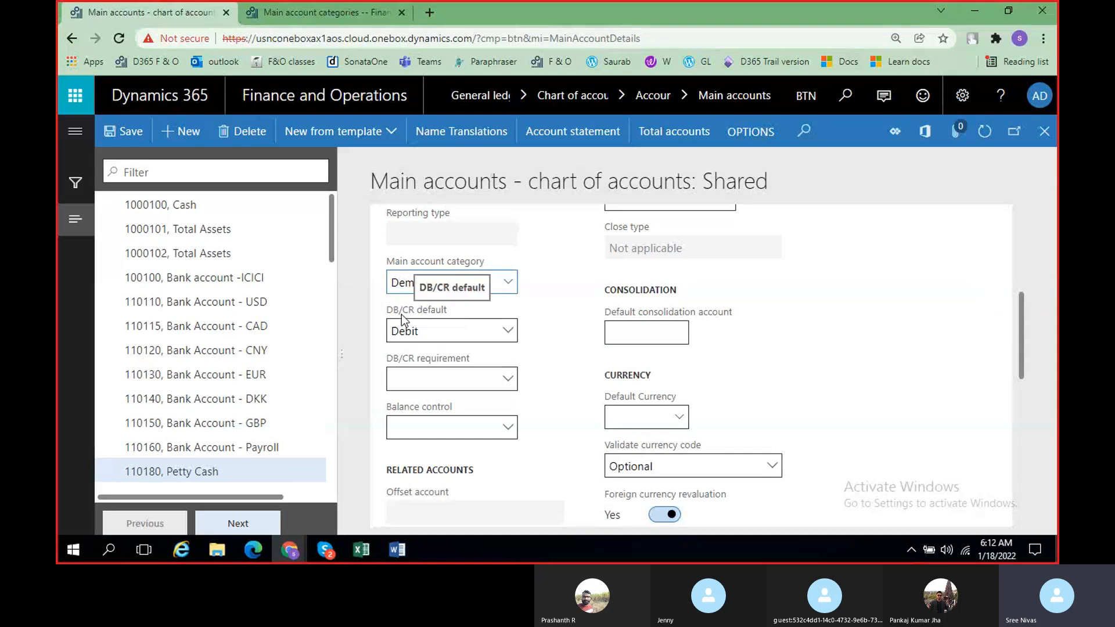
- Review Petty Cash's identification and ledger fields, from the main account number down to the DB/CR and balance settings
{"action": "scroll", "coordinate": [567, 348], "scroll_direction": "up", "scroll_amount": 4}
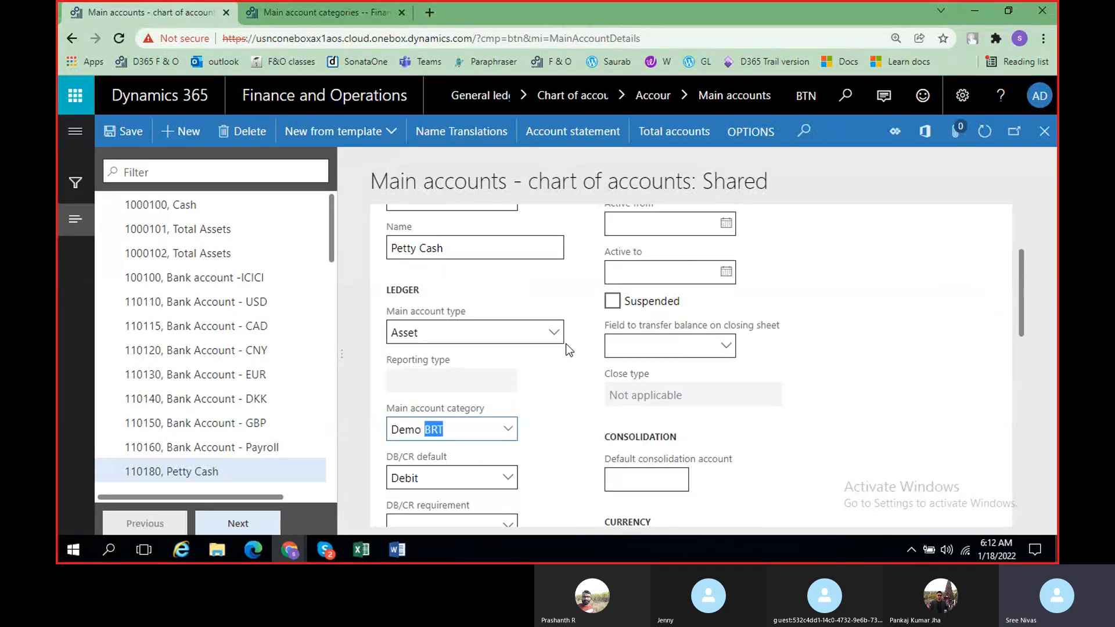
{"action": "scroll", "coordinate": [556, 377], "scroll_direction": "up", "scroll_amount": 1}
{"action": "scroll", "coordinate": [444, 364], "scroll_direction": "down", "scroll_amount": 3}
{"action": "scroll", "coordinate": [562, 383], "scroll_direction": "down", "scroll_amount": 4}
{"action": "scroll", "coordinate": [563, 384], "scroll_direction": "up", "scroll_amount": 2}
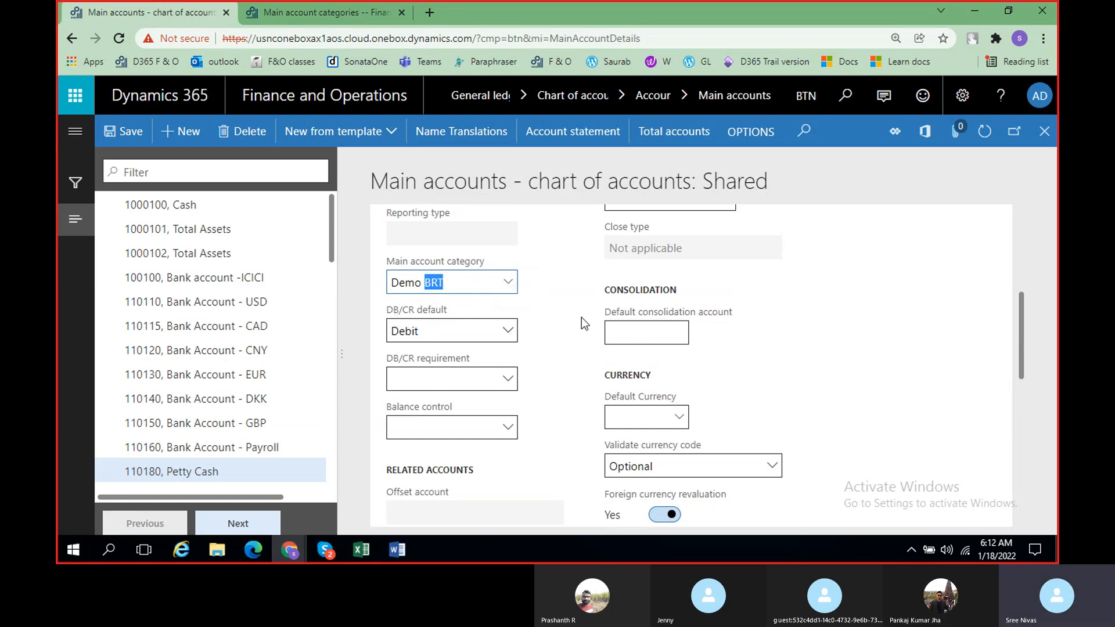
{"action": "scroll", "coordinate": [572, 323], "scroll_direction": "up", "scroll_amount": 4}
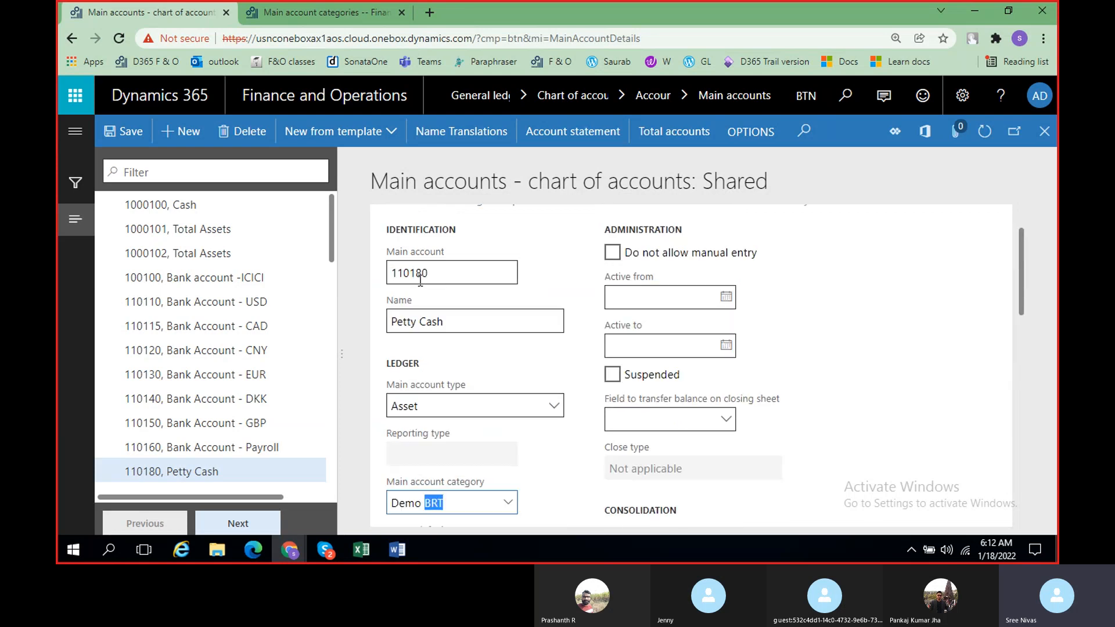
{"action": "scroll", "coordinate": [511, 383], "scroll_direction": "down", "scroll_amount": 3}
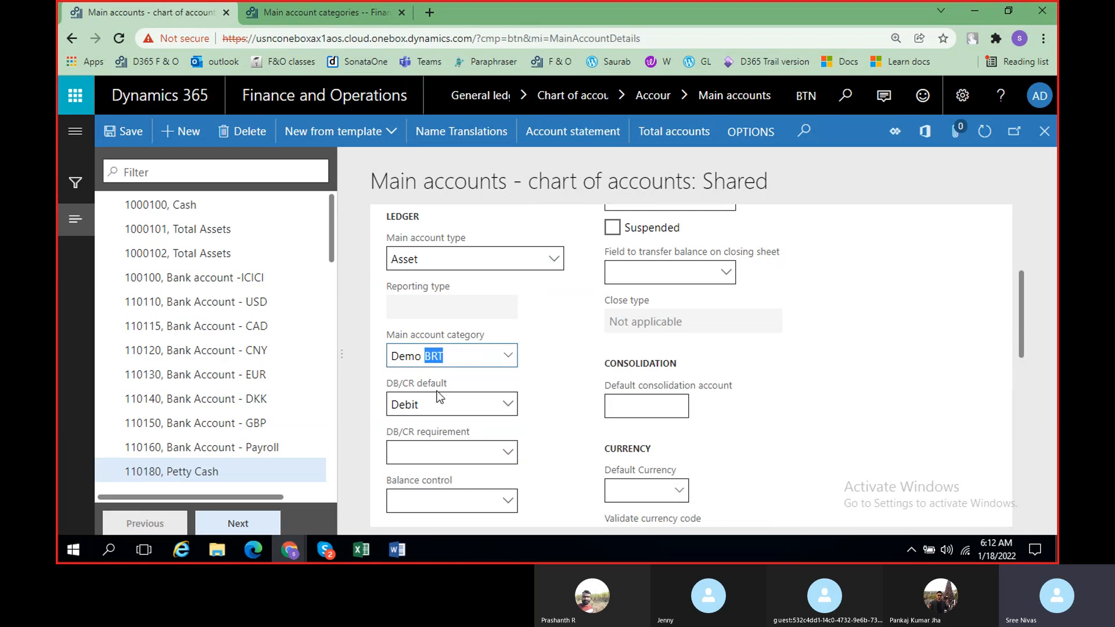
- Clear Petty Cash's DB/CR default, set it back to Debit, and review the account's general fields
{"action": "left_click", "coordinate": [508, 405]}
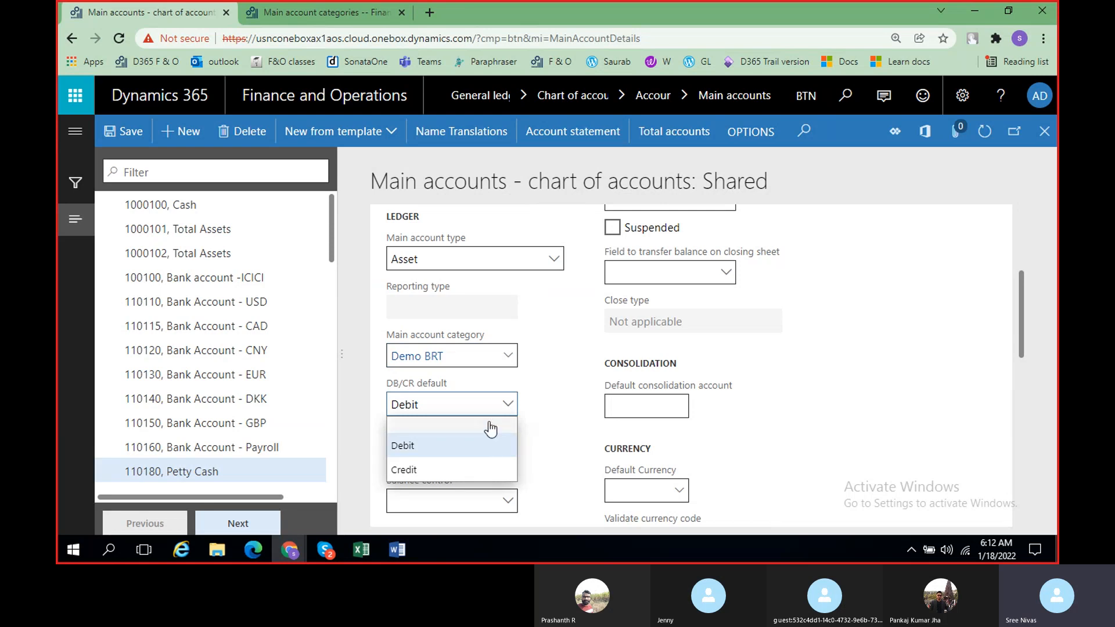
{"action": "left_click", "coordinate": [421, 427]}
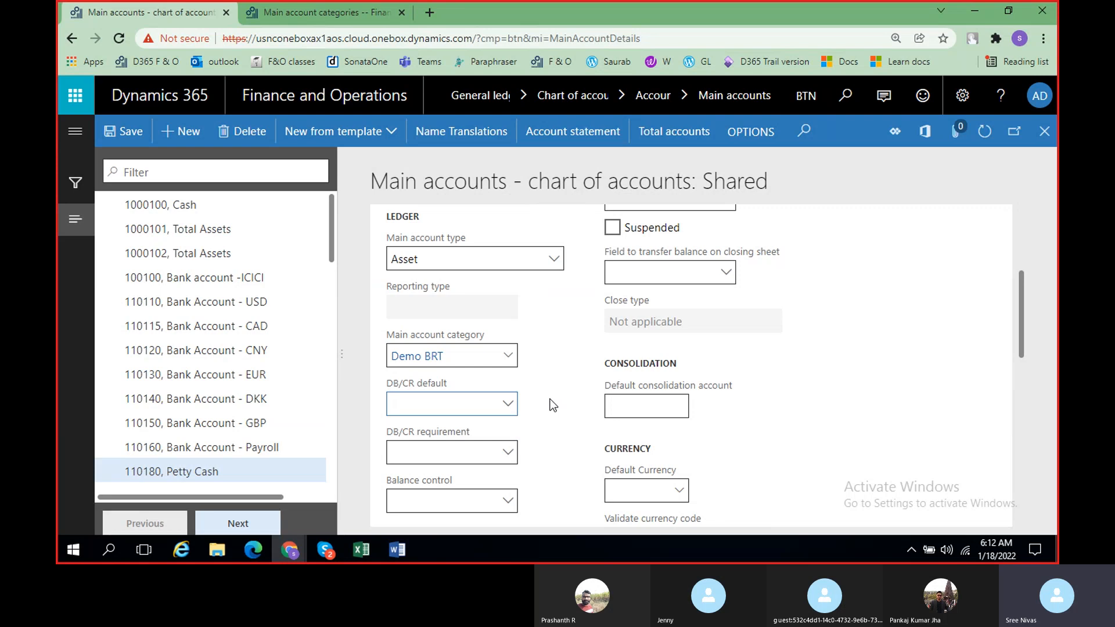
{"action": "scroll", "coordinate": [517, 330], "scroll_direction": "up", "scroll_amount": 3}
{"action": "scroll", "coordinate": [520, 344], "scroll_direction": "down", "scroll_amount": 4}
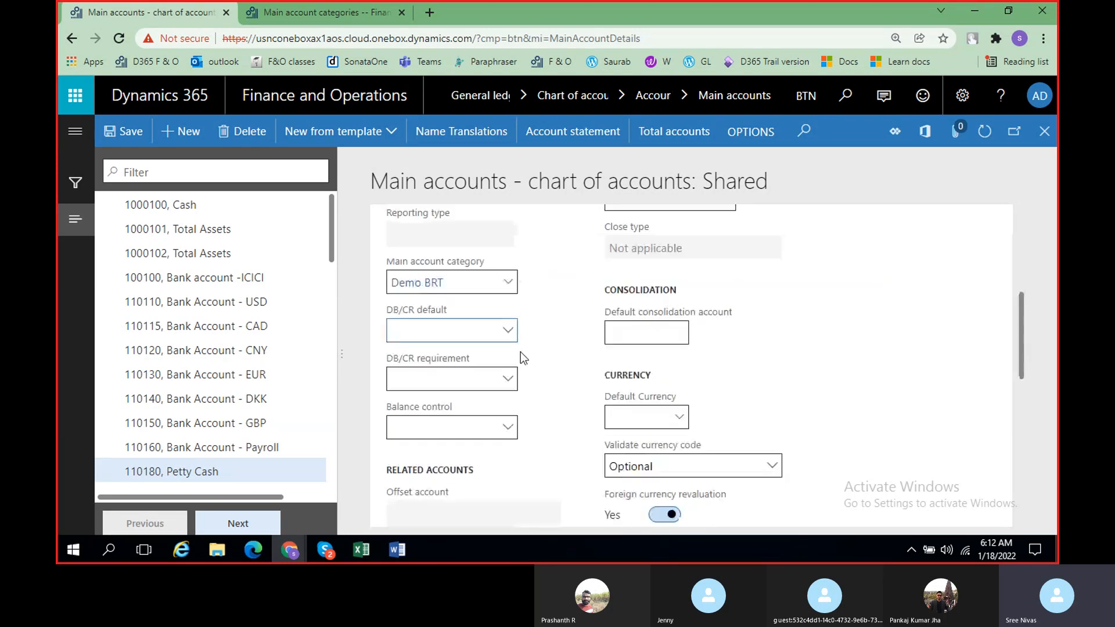
{"action": "left_click", "coordinate": [509, 331]}
{"action": "left_click", "coordinate": [487, 378]}
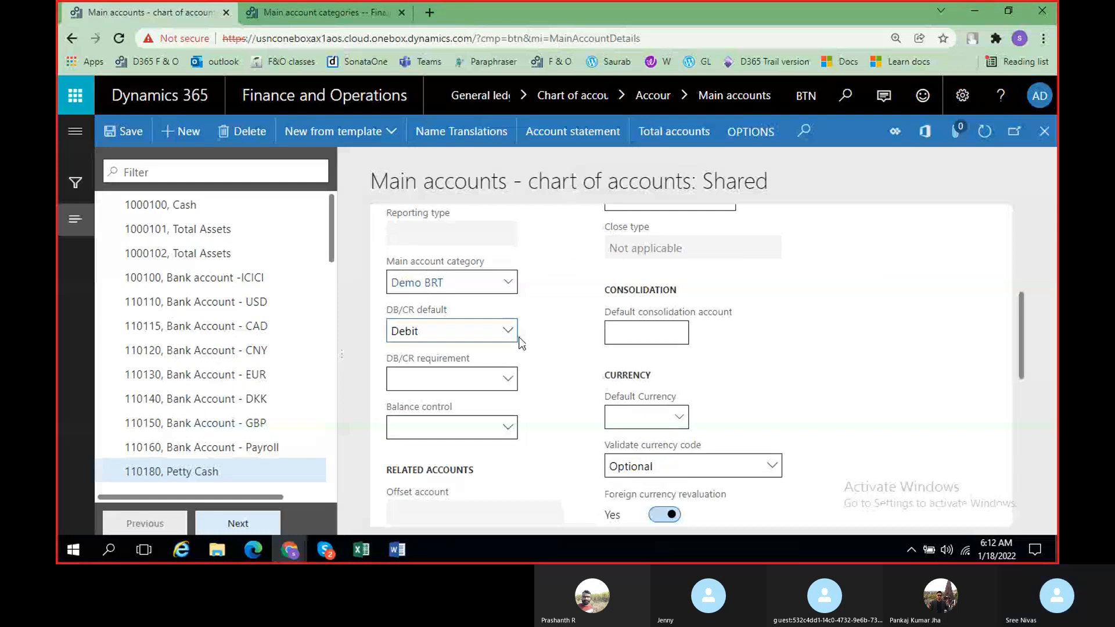
{"action": "scroll", "coordinate": [556, 351], "scroll_direction": "up", "scroll_amount": 3}
{"action": "scroll", "coordinate": [467, 395], "scroll_direction": "down", "scroll_amount": 2}
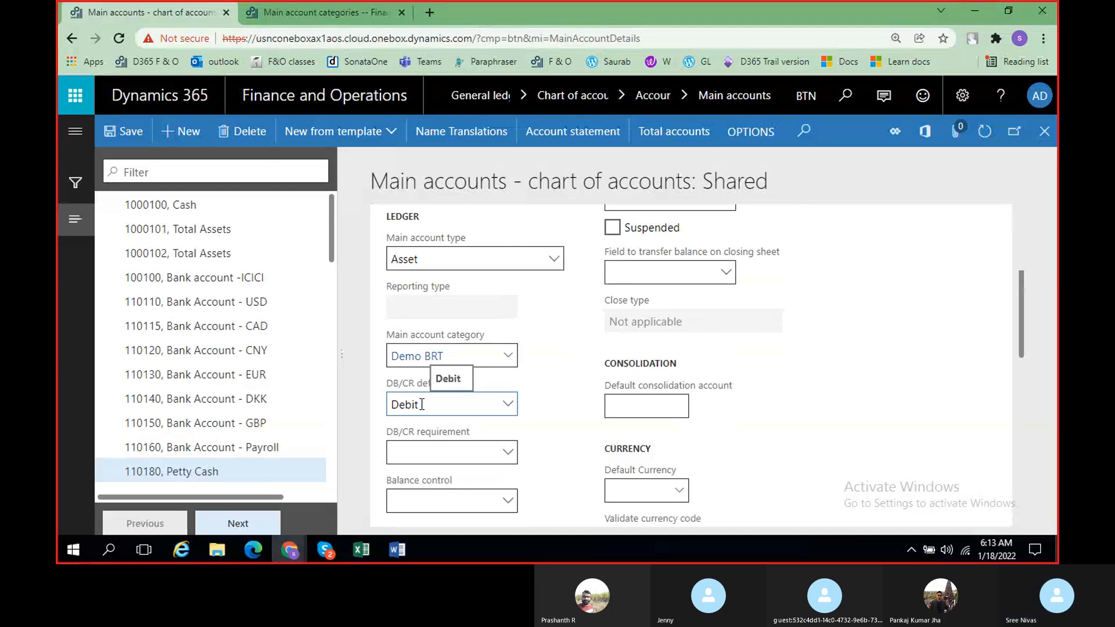
{"action": "scroll", "coordinate": [510, 383], "scroll_direction": "down", "scroll_amount": 1}
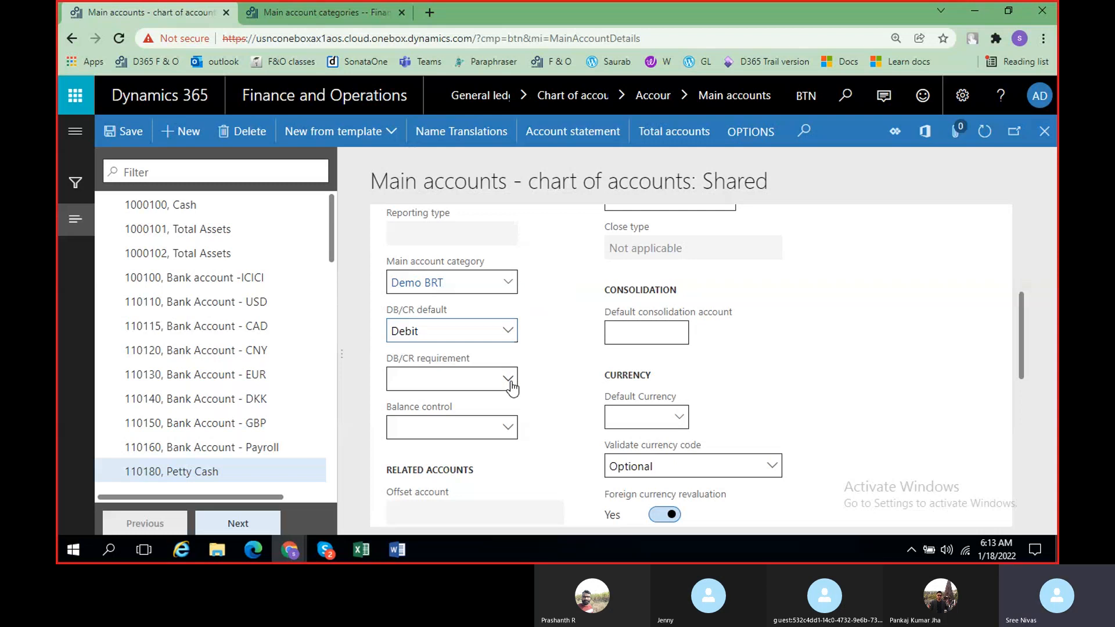
{"action": "scroll", "coordinate": [548, 399], "scroll_direction": "up", "scroll_amount": 5}
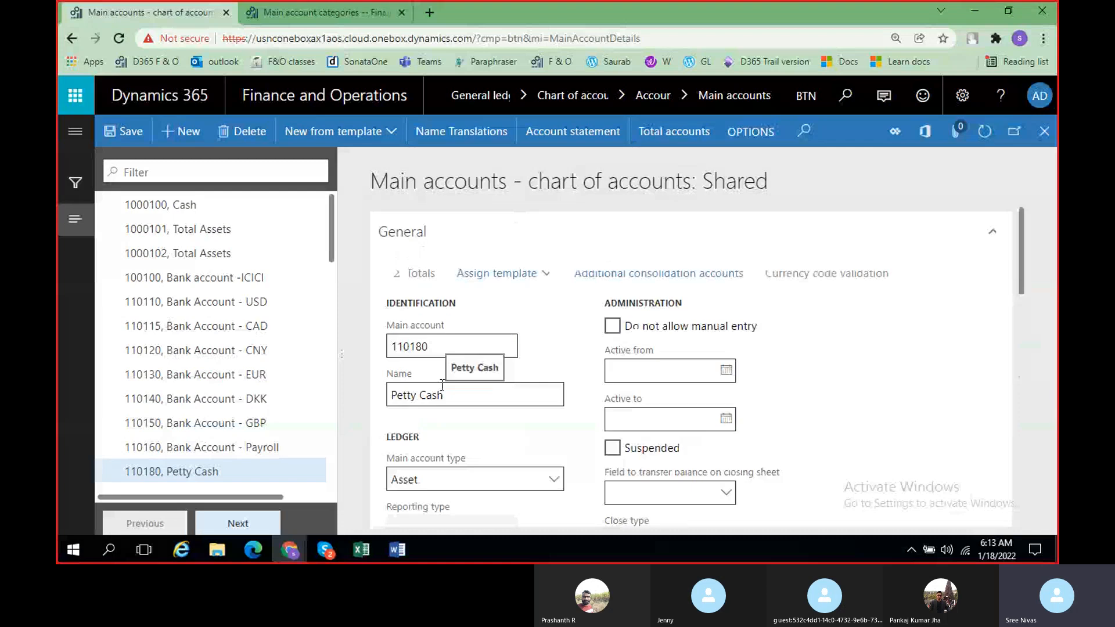
- Try Debit as the DB/CR requirement of the Maintenance expenses account, and clear the field again
{"action": "scroll", "coordinate": [545, 394], "scroll_direction": "down", "scroll_amount": 3}
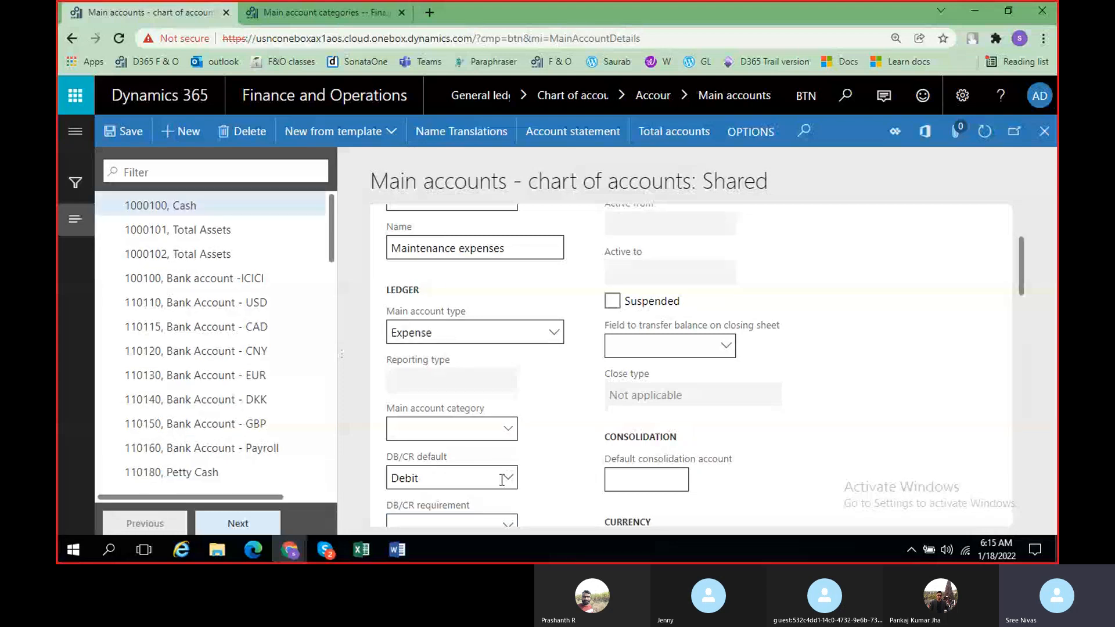
{"action": "scroll", "coordinate": [437, 399], "scroll_direction": "down", "scroll_amount": 1}
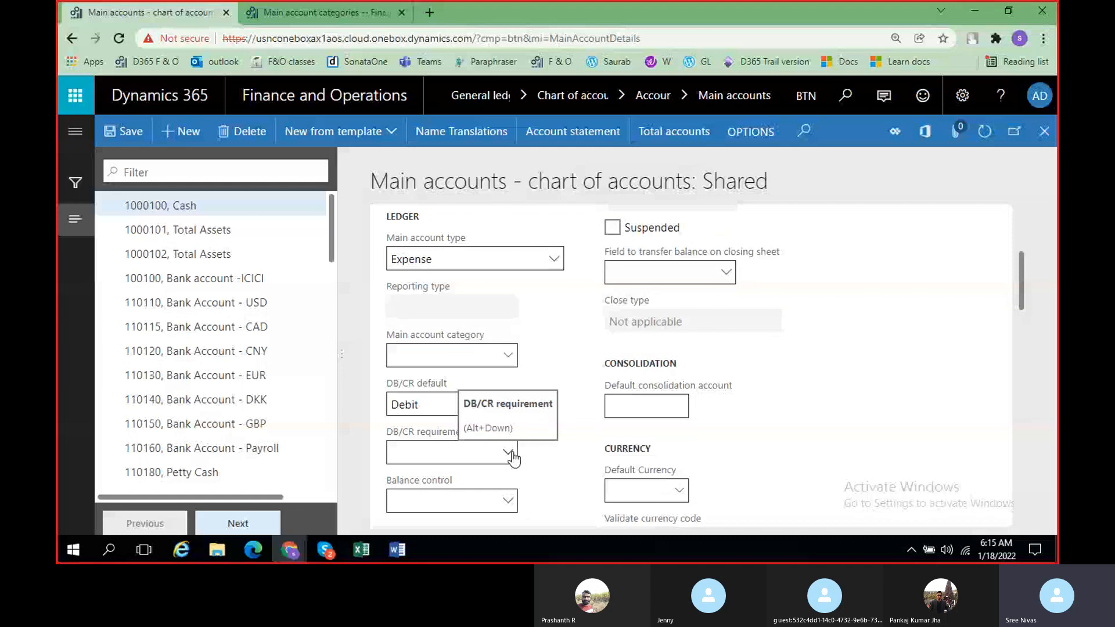
{"action": "scroll", "coordinate": [515, 456], "scroll_direction": "up", "scroll_amount": 1}
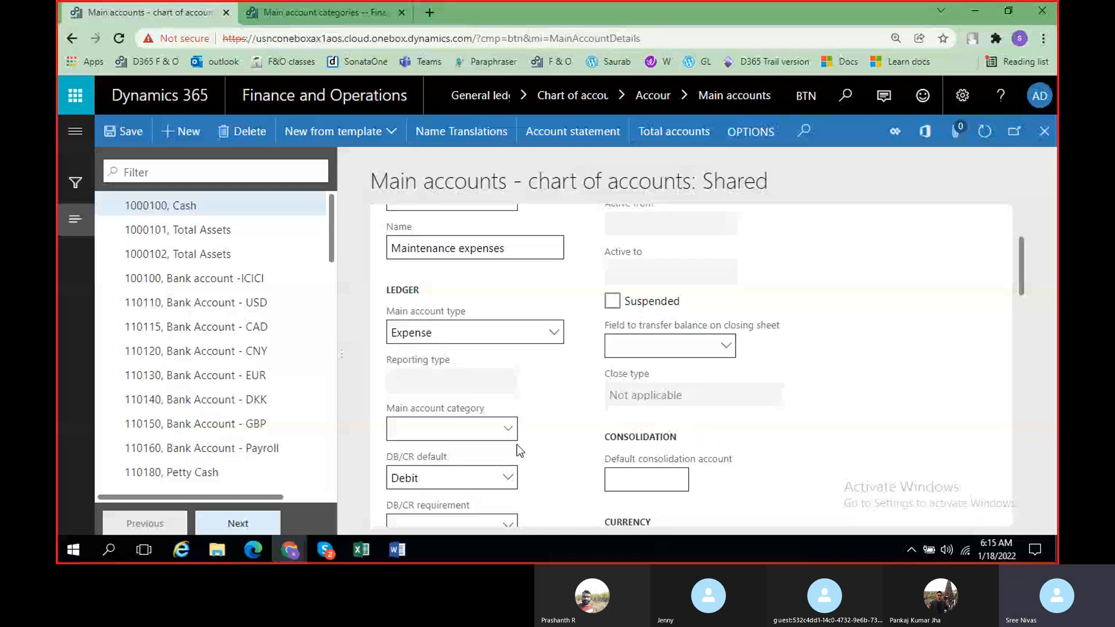
{"action": "scroll", "coordinate": [519, 450], "scroll_direction": "down", "scroll_amount": 2}
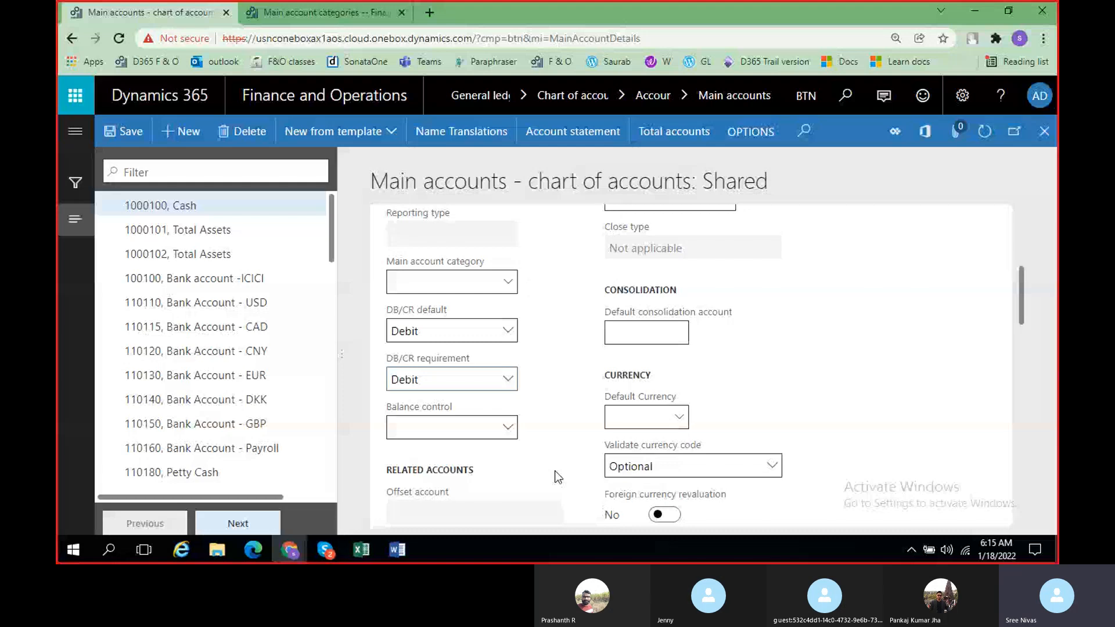
{"action": "scroll", "coordinate": [529, 456], "scroll_direction": "up", "scroll_amount": 1}
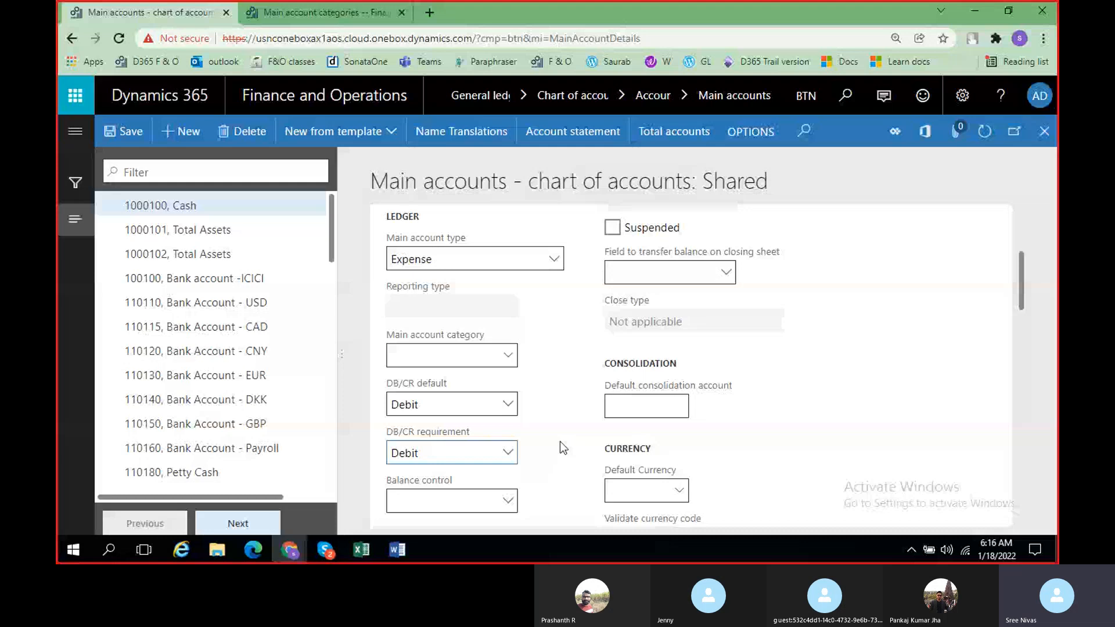
{"action": "left_click", "coordinate": [495, 456]}
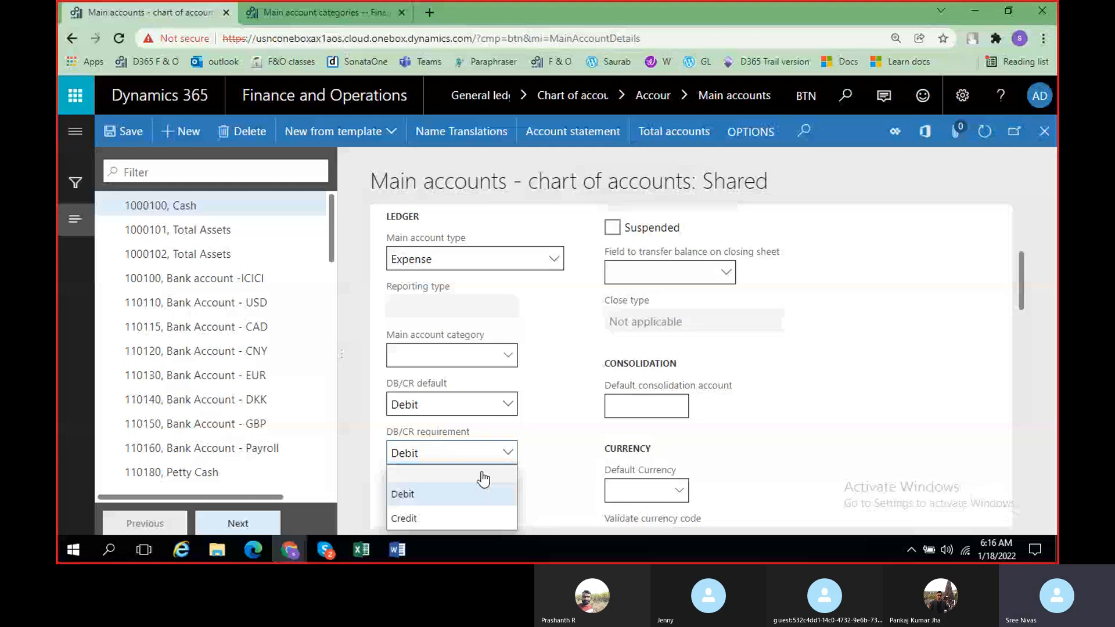
{"action": "left_click", "coordinate": [484, 478]}
- Set the Maintenance expenses account's balance control to Debit, and clear it again
{"action": "scroll", "coordinate": [573, 420], "scroll_direction": "down", "scroll_amount": 1}
{"action": "left_click", "coordinate": [507, 428]}
{"action": "left_click", "coordinate": [465, 469]}
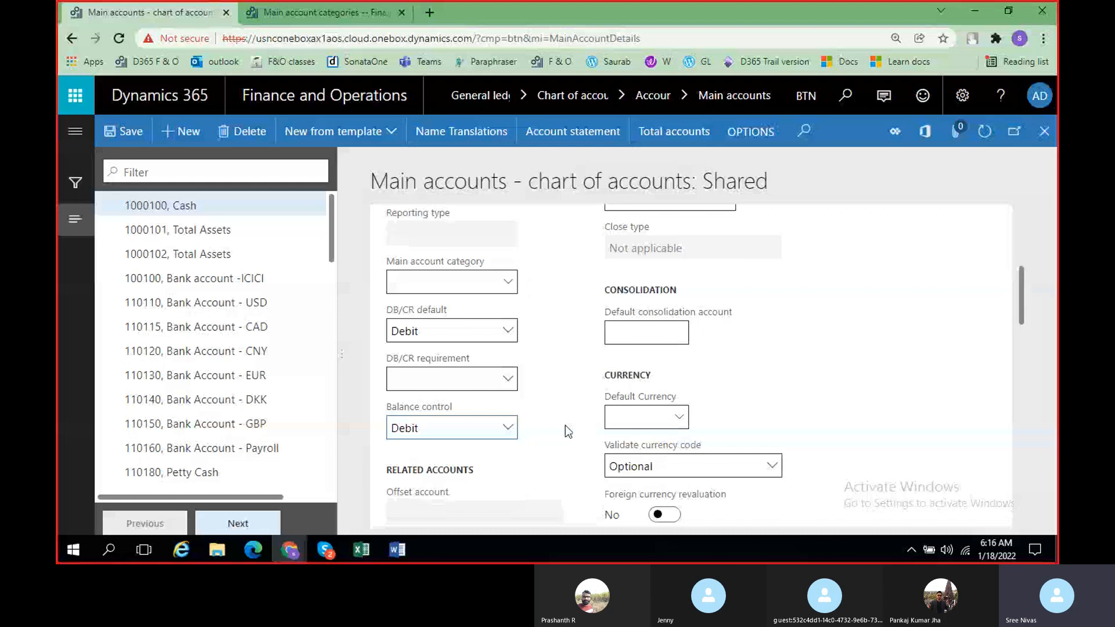
{"action": "mouse_move", "coordinate": [446, 361]}
{"action": "left_click", "coordinate": [478, 427]}
{"action": "left_click", "coordinate": [424, 376]}
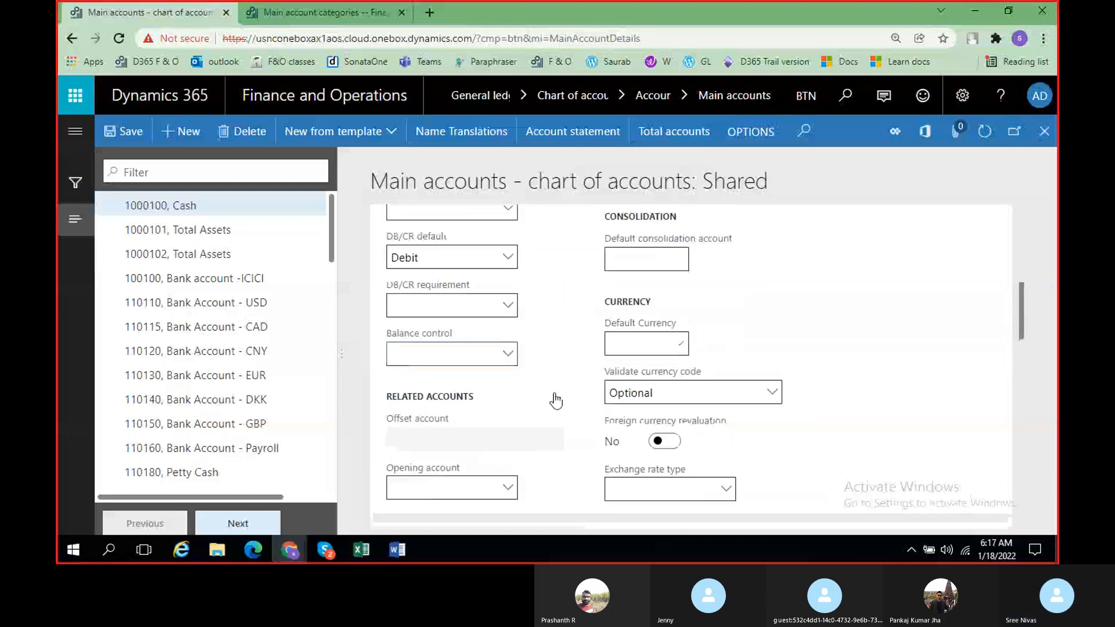
- Review the Maintenance expenses account's general fields and look through the main accounts offered for its opening account
{"action": "scroll", "coordinate": [556, 400], "scroll_direction": "up", "scroll_amount": 4}
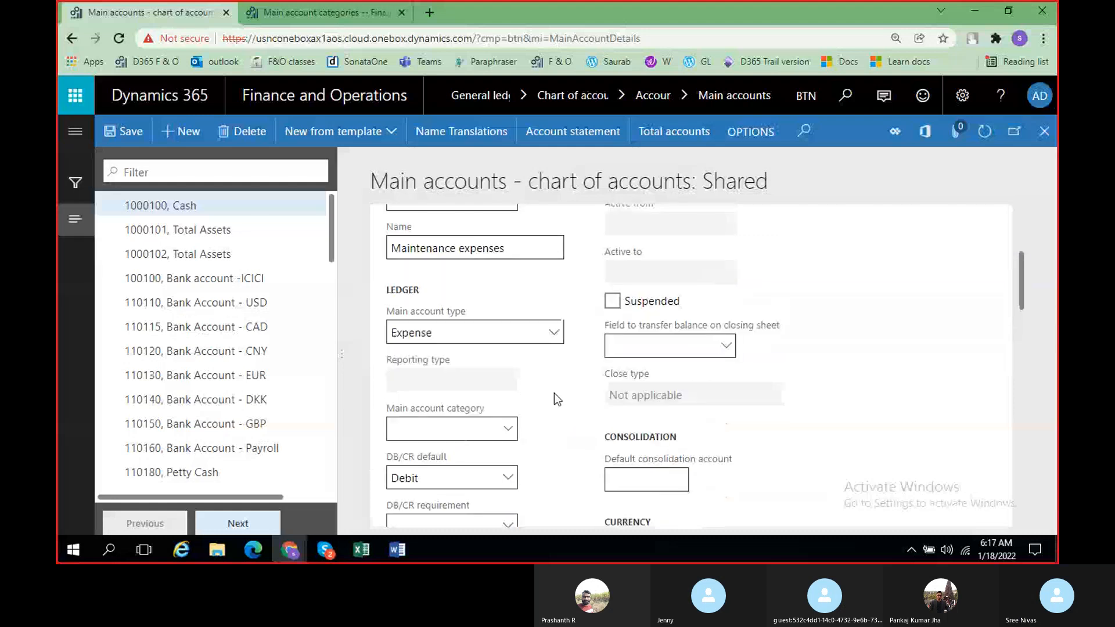
{"action": "scroll", "coordinate": [557, 400], "scroll_direction": "up", "scroll_amount": 3}
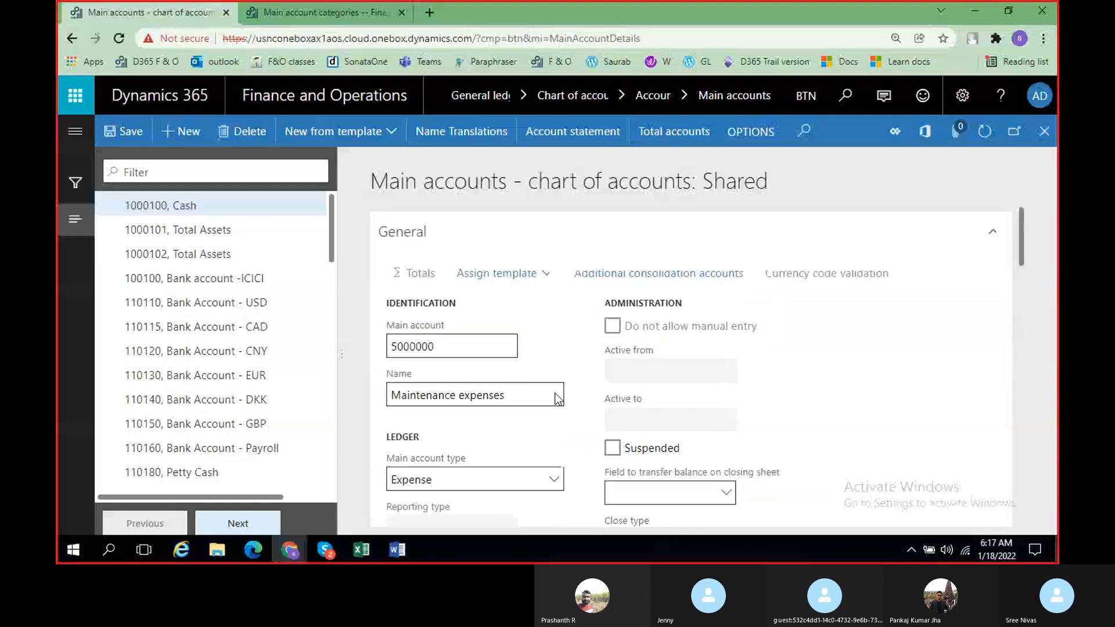
{"action": "scroll", "coordinate": [556, 400], "scroll_direction": "down", "scroll_amount": 7}
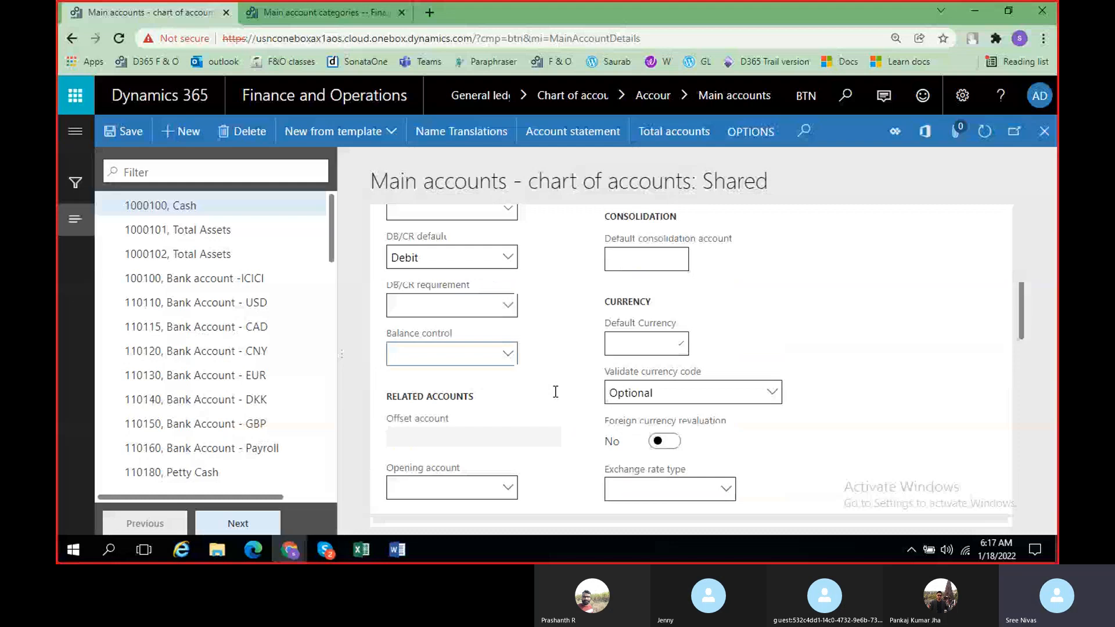
{"action": "scroll", "coordinate": [556, 392], "scroll_direction": "down", "scroll_amount": 3}
{"action": "left_click", "coordinate": [507, 343]}
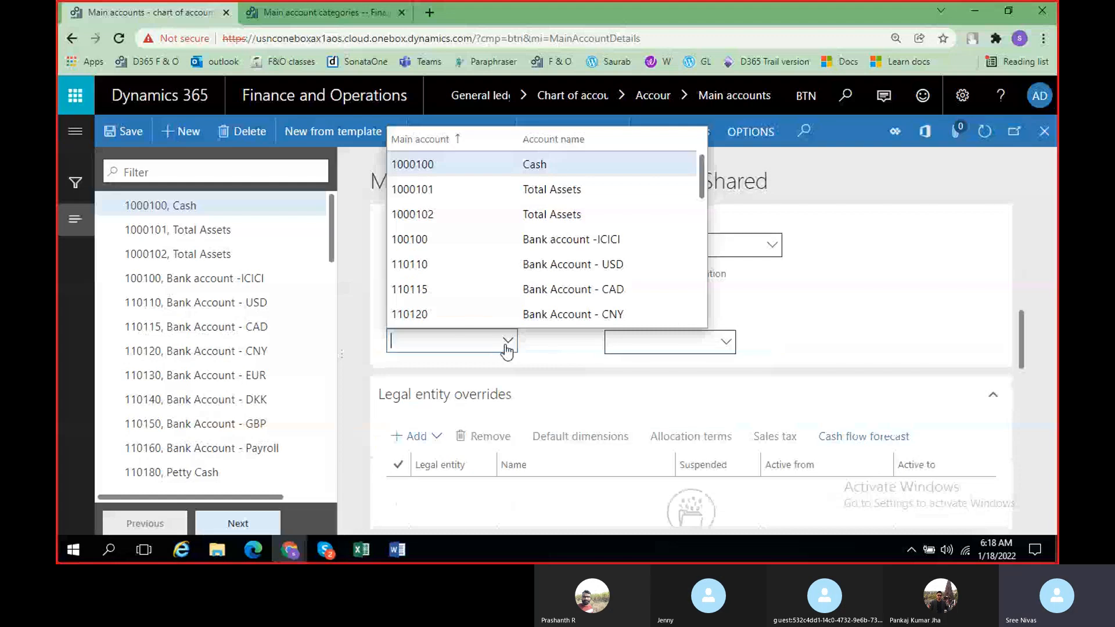
{"action": "scroll", "coordinate": [513, 298], "scroll_direction": "down", "scroll_amount": 5}
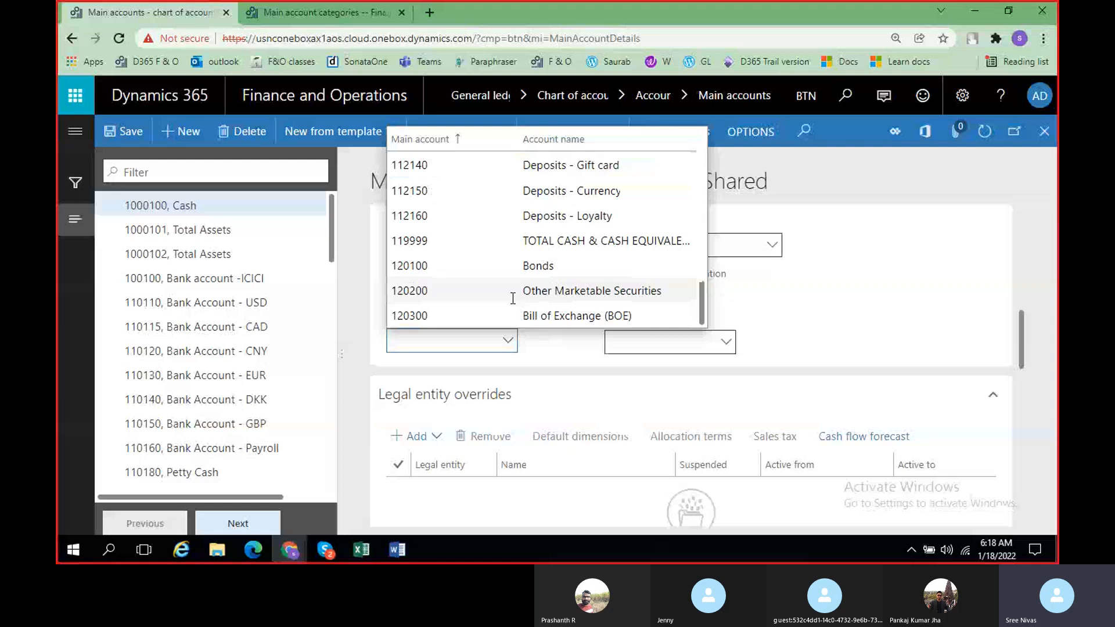
{"action": "scroll", "coordinate": [513, 298], "scroll_direction": "down", "scroll_amount": 3}
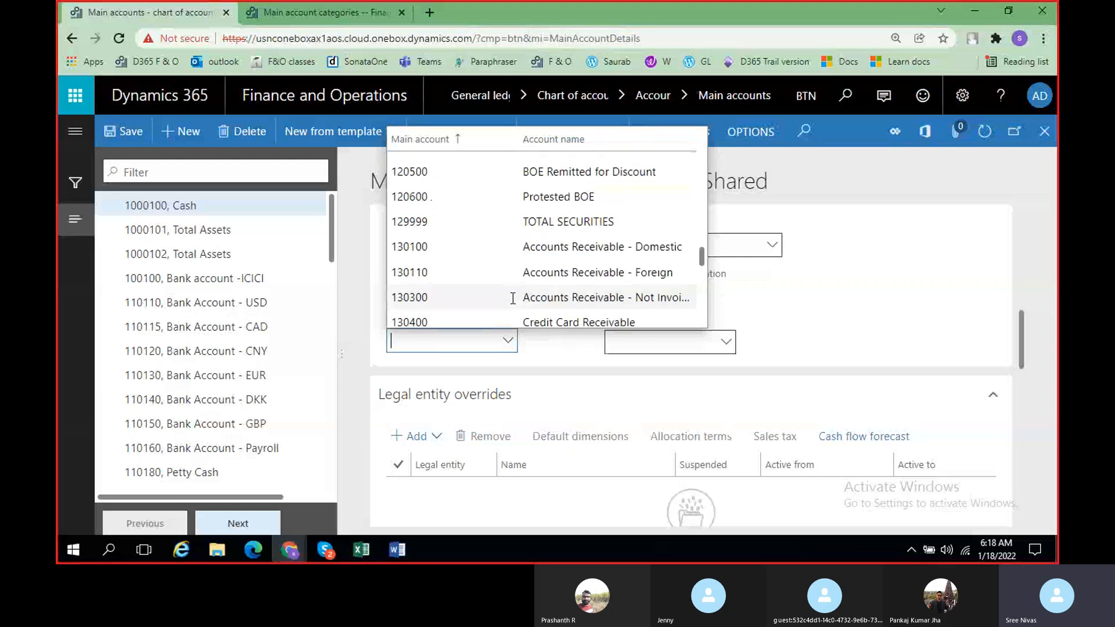
{"action": "scroll", "coordinate": [513, 298], "scroll_direction": "up", "scroll_amount": 2}
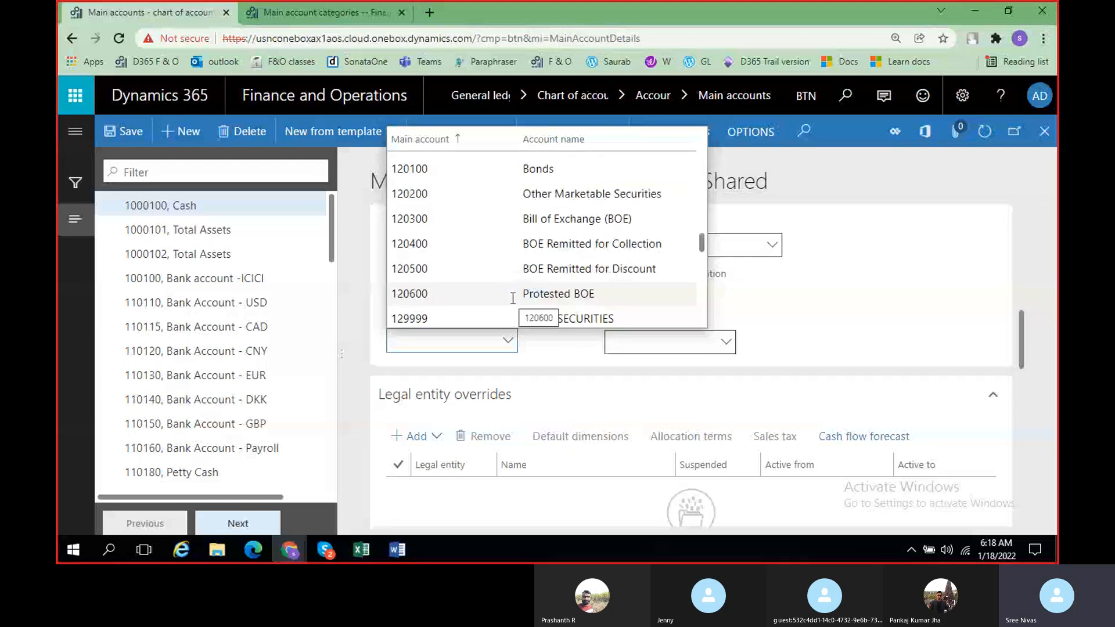
{"action": "left_click", "coordinate": [507, 343]}
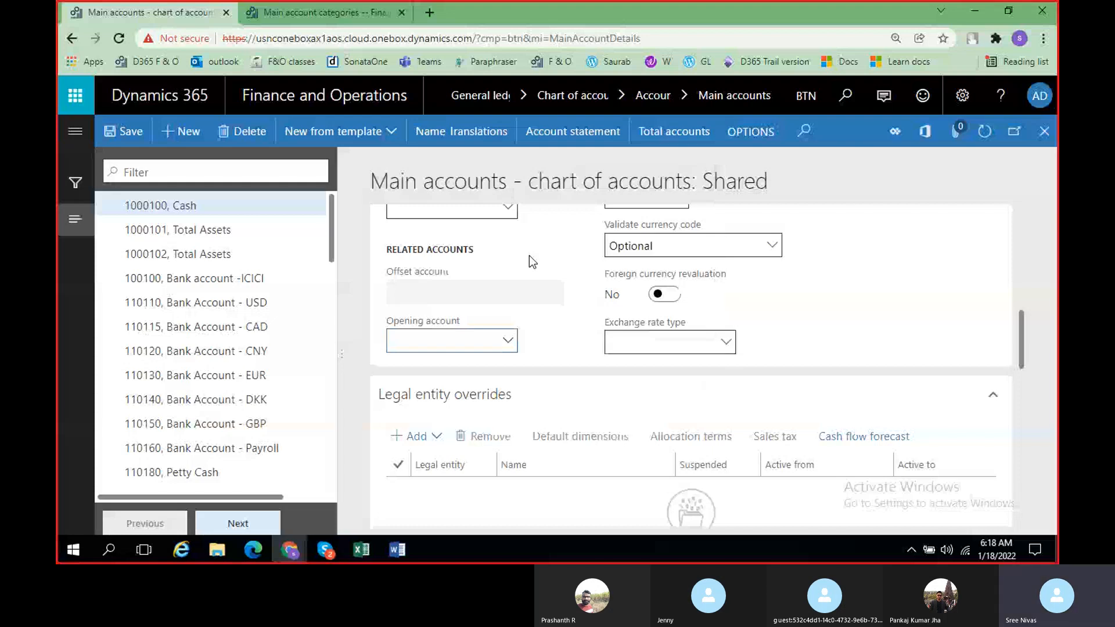
- Create main account 5000001 with the name "Opening balance of Maintenance Expenses"
{"action": "scroll", "coordinate": [529, 256], "scroll_direction": "up", "scroll_amount": 5}
{"action": "left_click", "coordinate": [459, 395]}
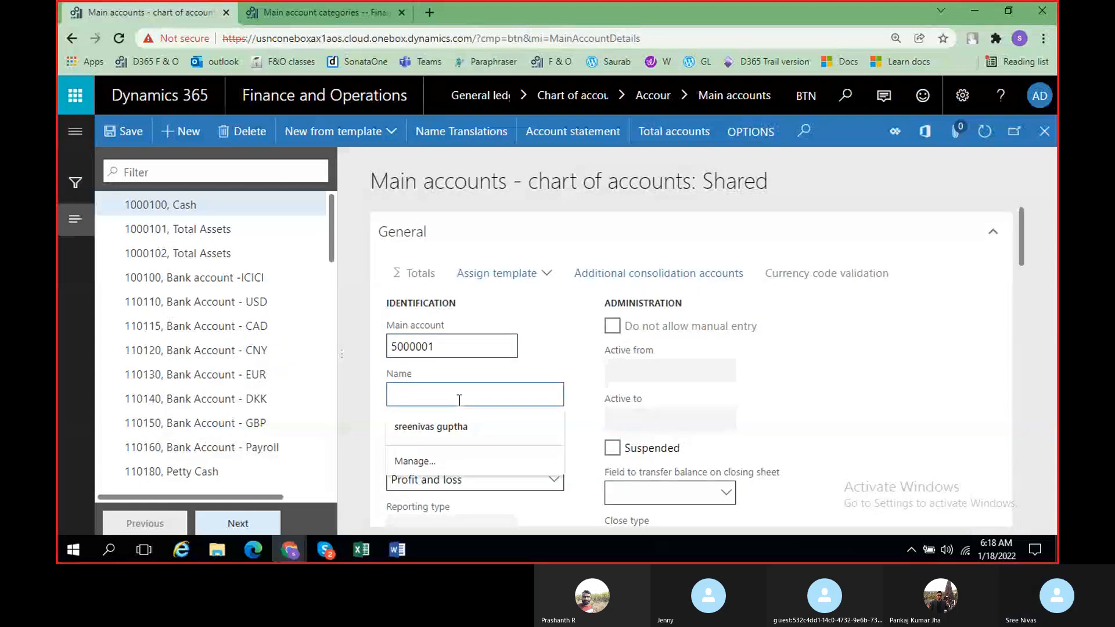
{"action": "type", "text": "Openin"}
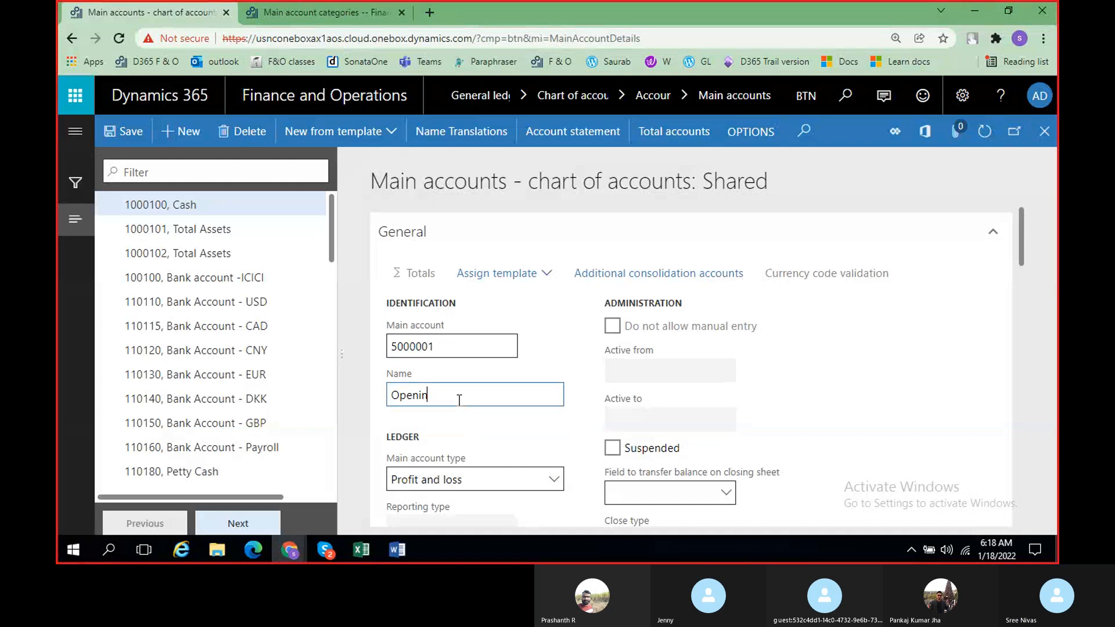
{"action": "type", "text": "g balance of Mainten"}
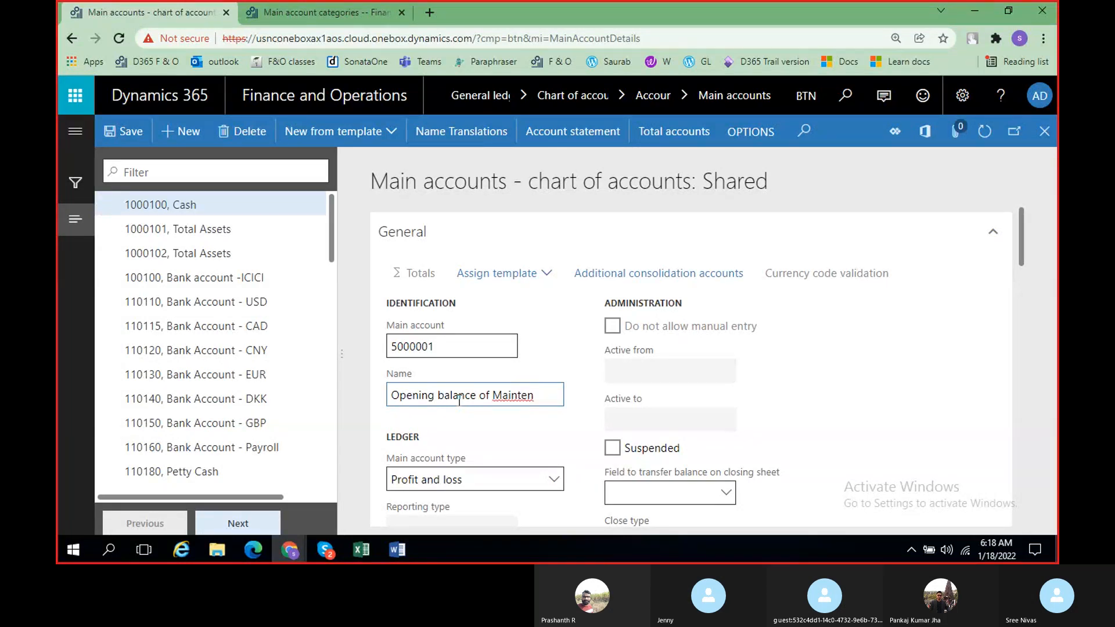
{"action": "type", "text": "ance Expenses"}
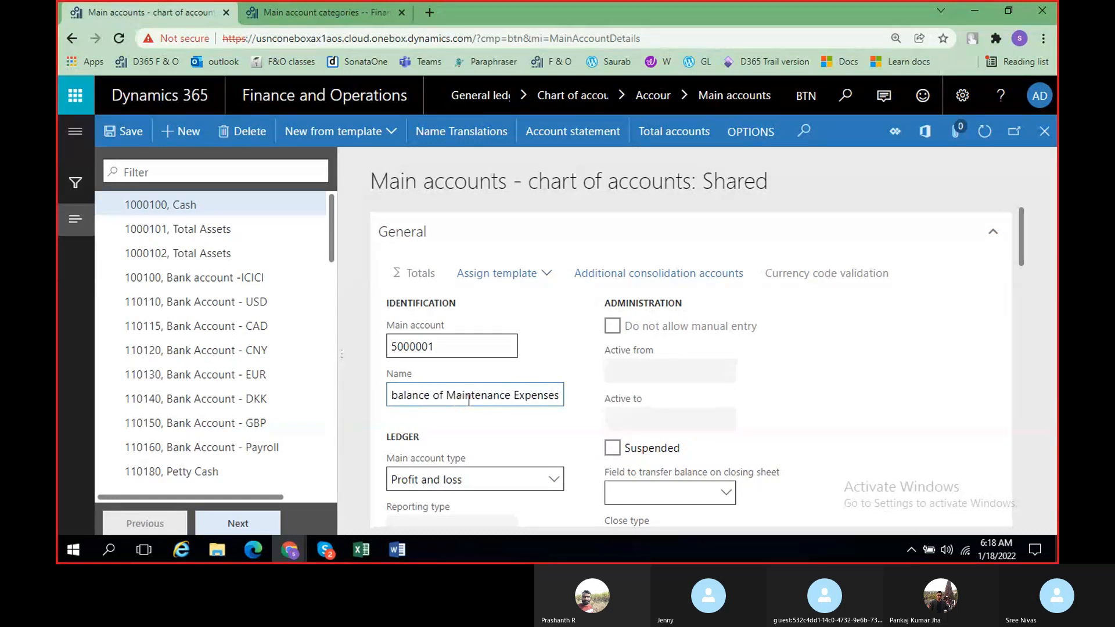
- Set the new opening balance account's main account type to Asset, check its remaining general fields and close the record
{"action": "scroll", "coordinate": [562, 336], "scroll_direction": "down", "scroll_amount": 3}
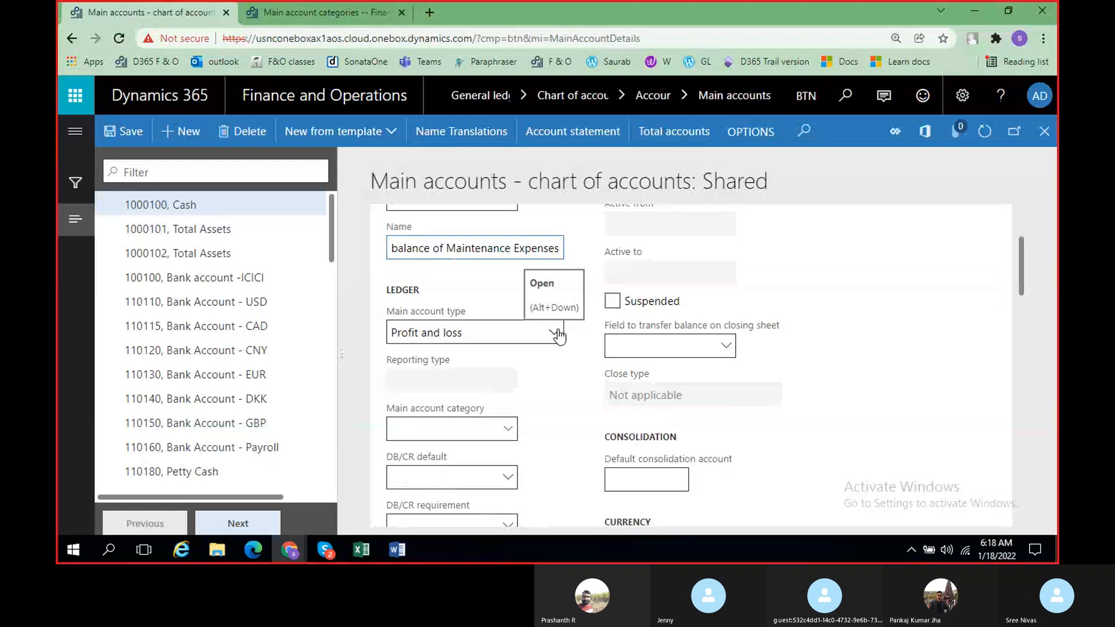
{"action": "left_click", "coordinate": [555, 333]}
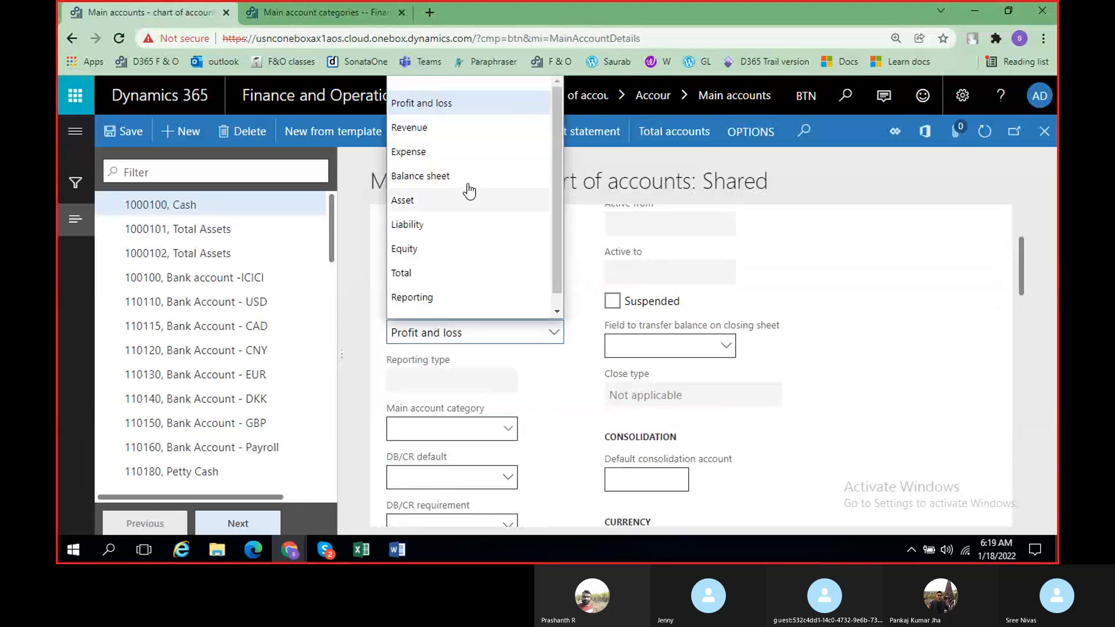
{"action": "left_click", "coordinate": [466, 197]}
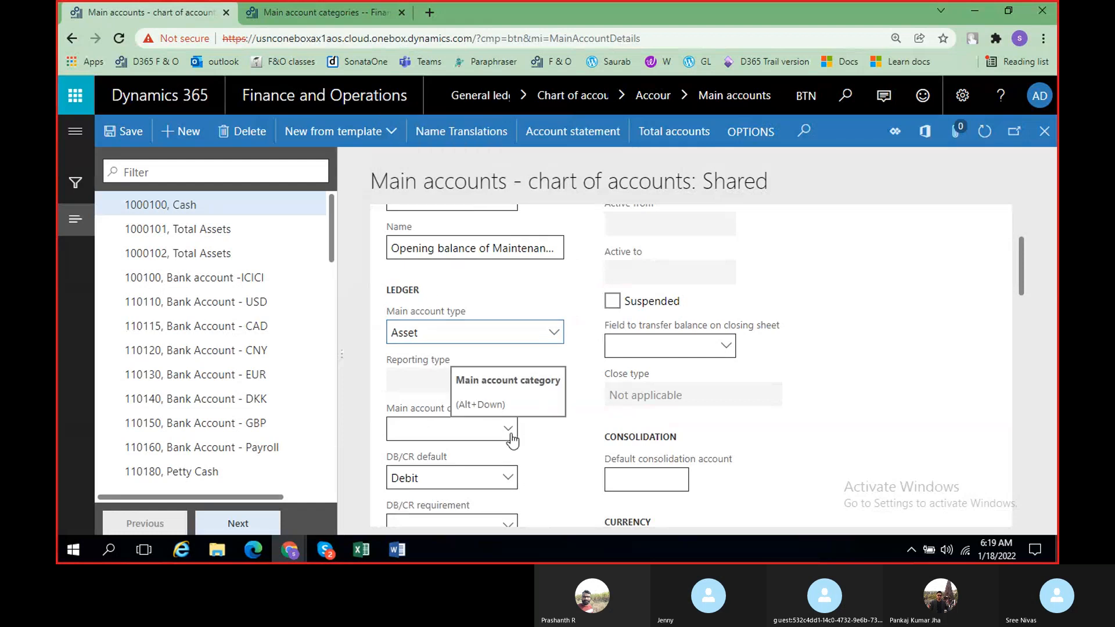
{"action": "scroll", "coordinate": [538, 448], "scroll_direction": "down", "scroll_amount": 3}
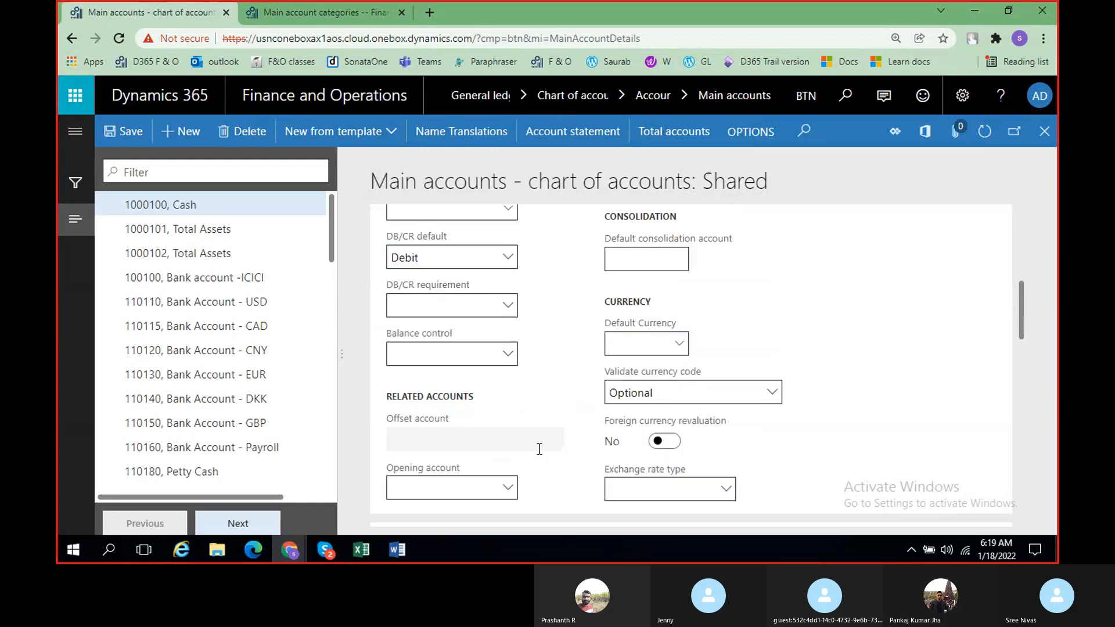
{"action": "scroll", "coordinate": [540, 449], "scroll_direction": "up", "scroll_amount": 2}
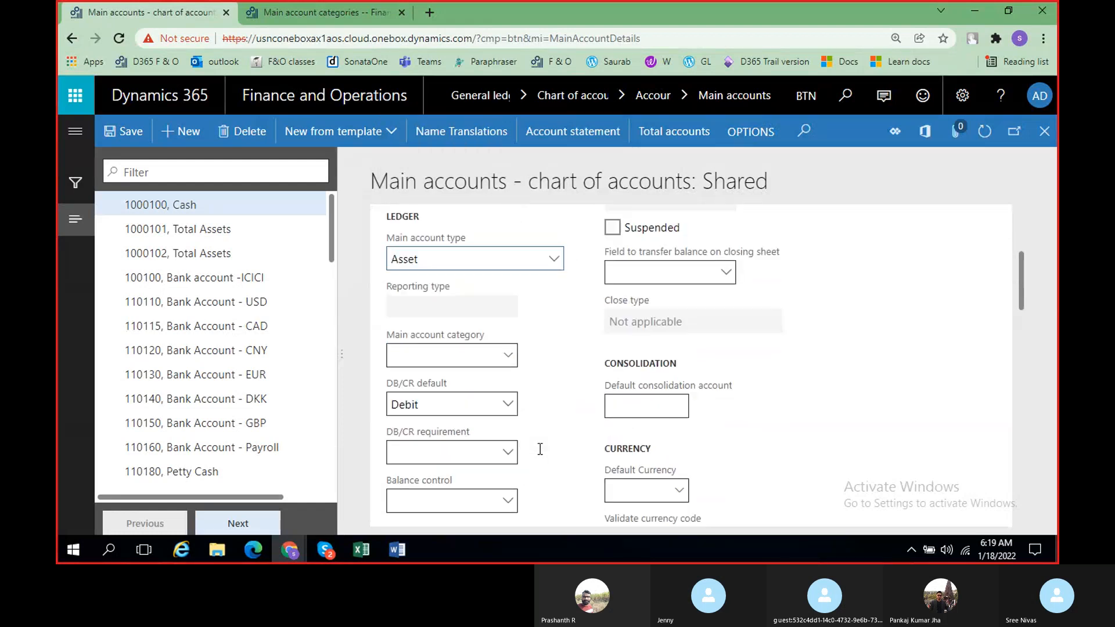
{"action": "scroll", "coordinate": [540, 449], "scroll_direction": "up", "scroll_amount": 2}
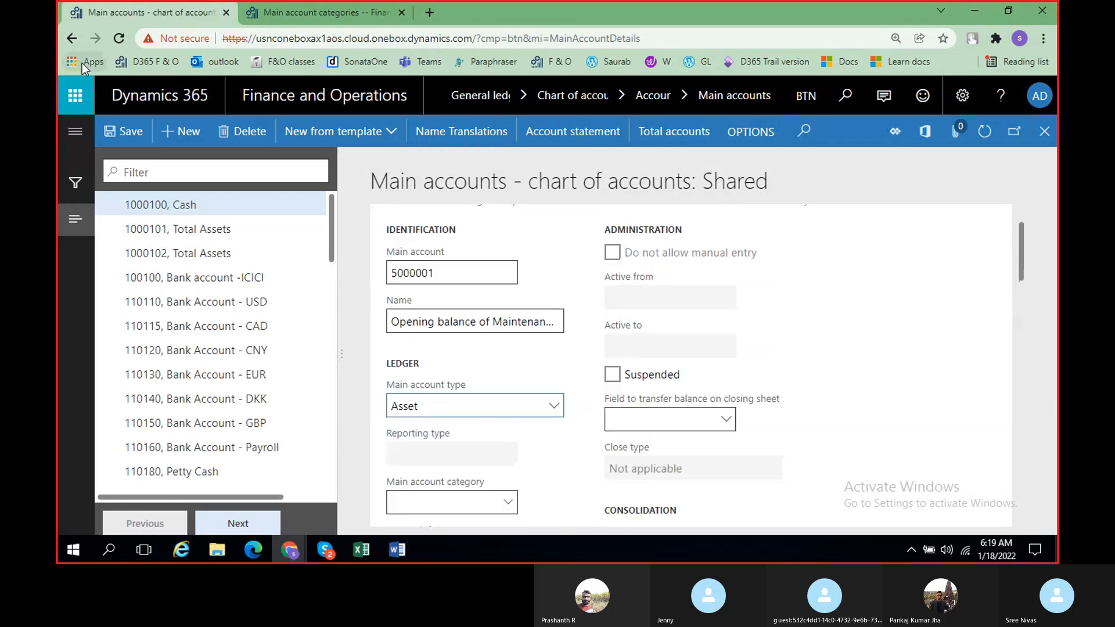
{"action": "left_click", "coordinate": [1044, 132]}
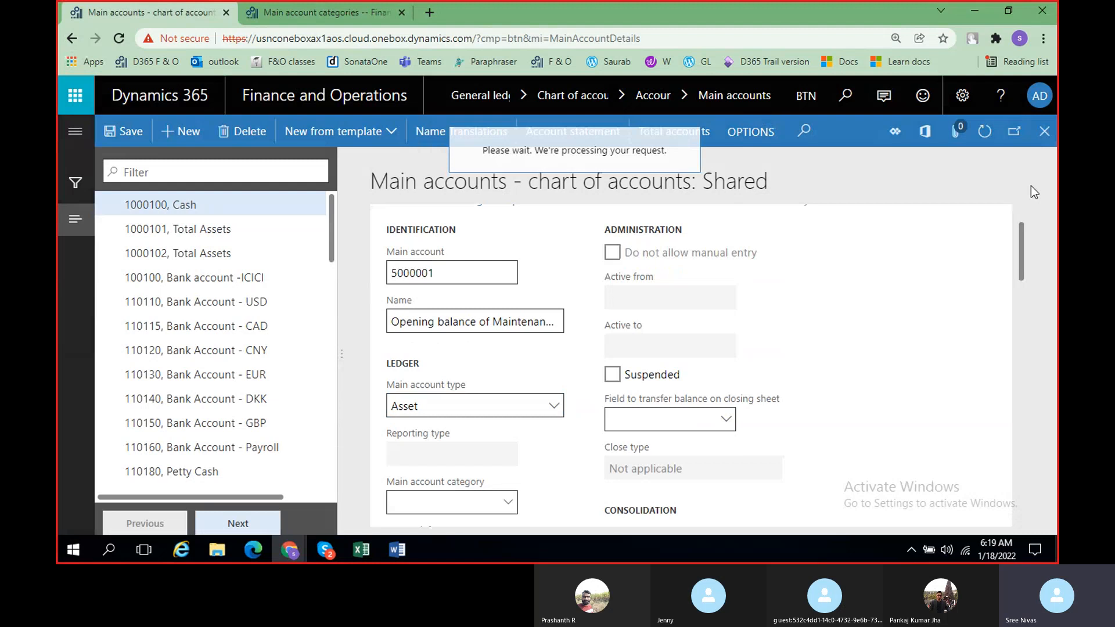
- Set the opening account of the Maintenance expenses account to 5000001
{"action": "scroll", "coordinate": [533, 388], "scroll_direction": "down", "scroll_amount": 5}
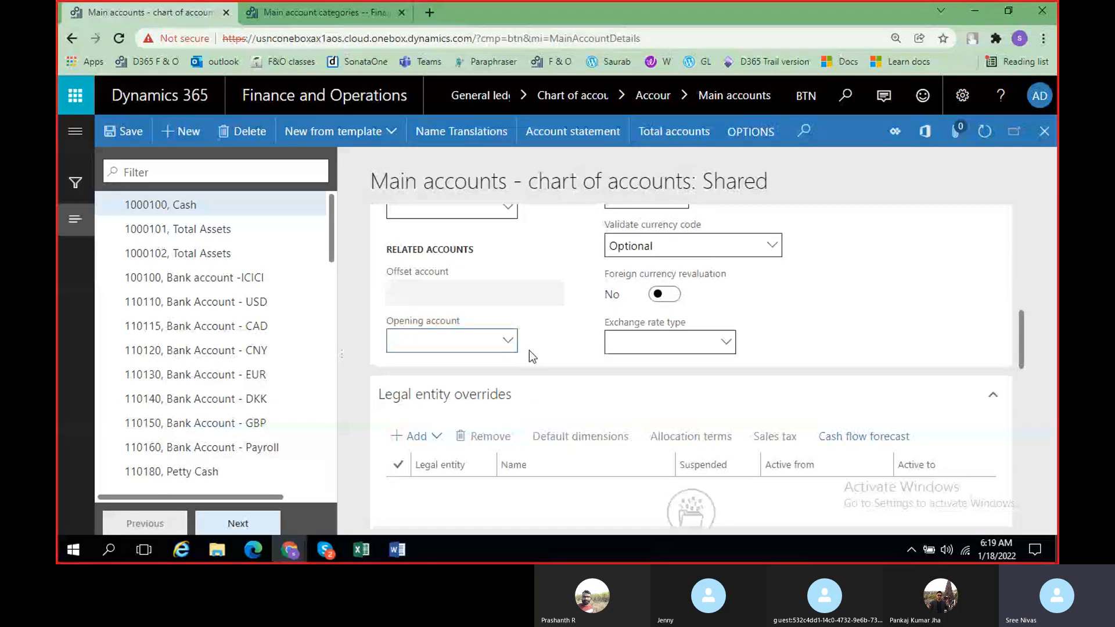
{"action": "scroll", "coordinate": [529, 351], "scroll_direction": "up", "scroll_amount": 5}
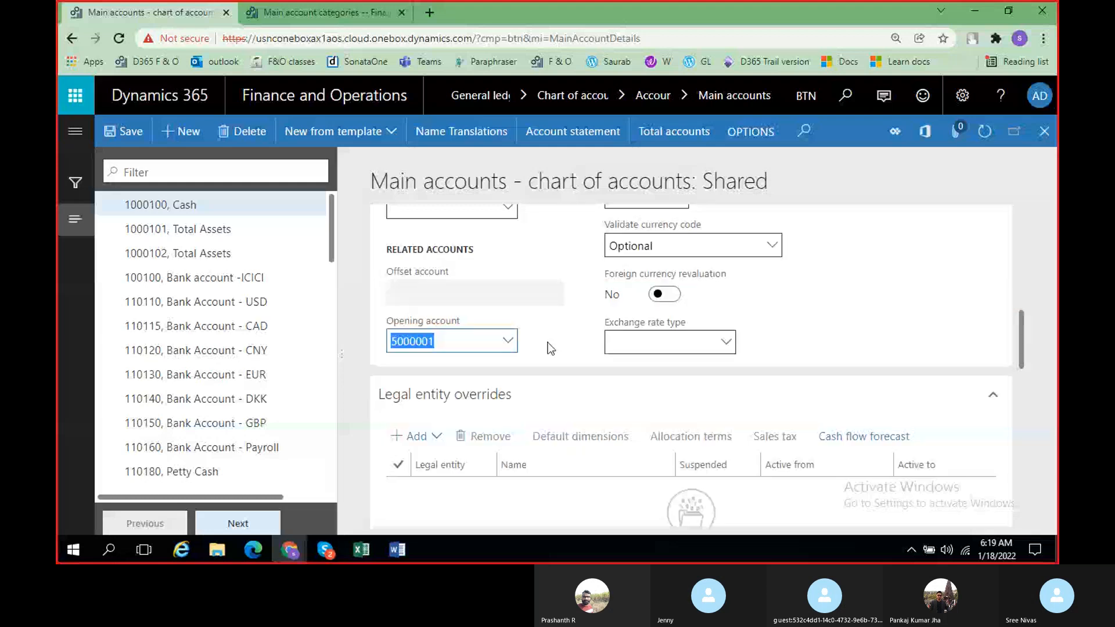
{"action": "left_click", "coordinate": [553, 348]}
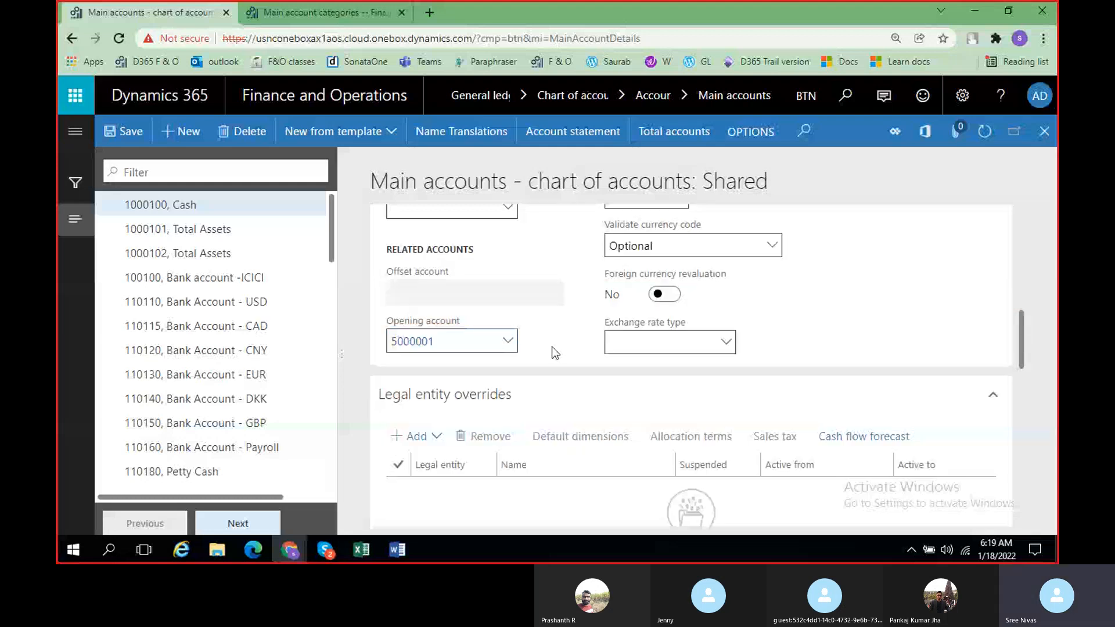
- Review the Maintenance expenses account's number, name and type together with its opening account assignment
{"action": "scroll", "coordinate": [440, 348], "scroll_direction": "up", "scroll_amount": 7}
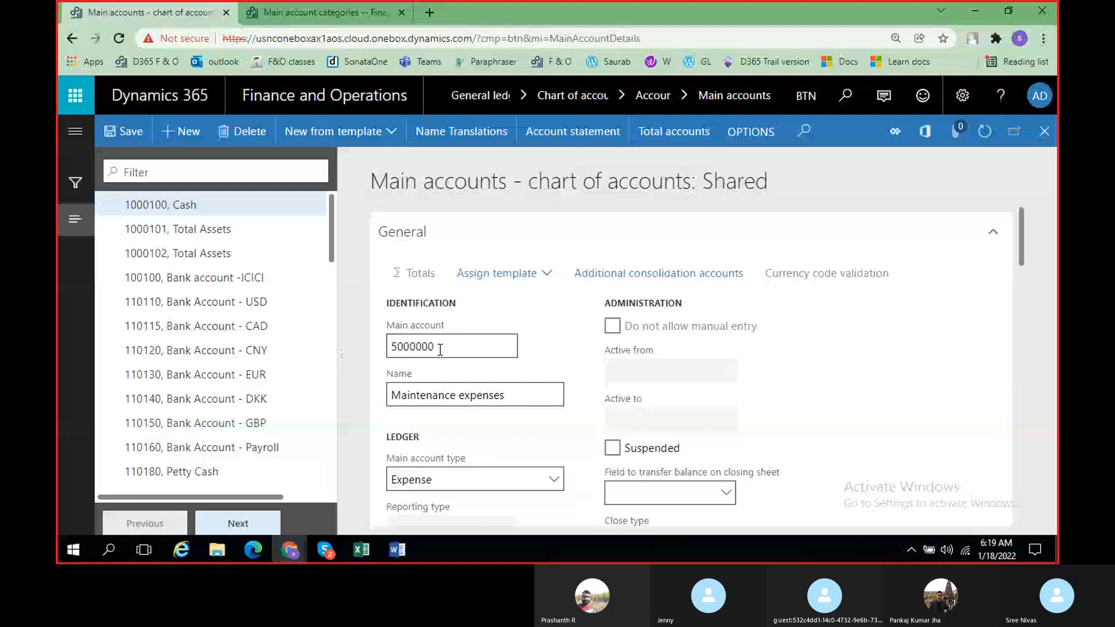
{"action": "scroll", "coordinate": [440, 349], "scroll_direction": "down", "scroll_amount": 5}
{"action": "left_click", "coordinate": [440, 480]}
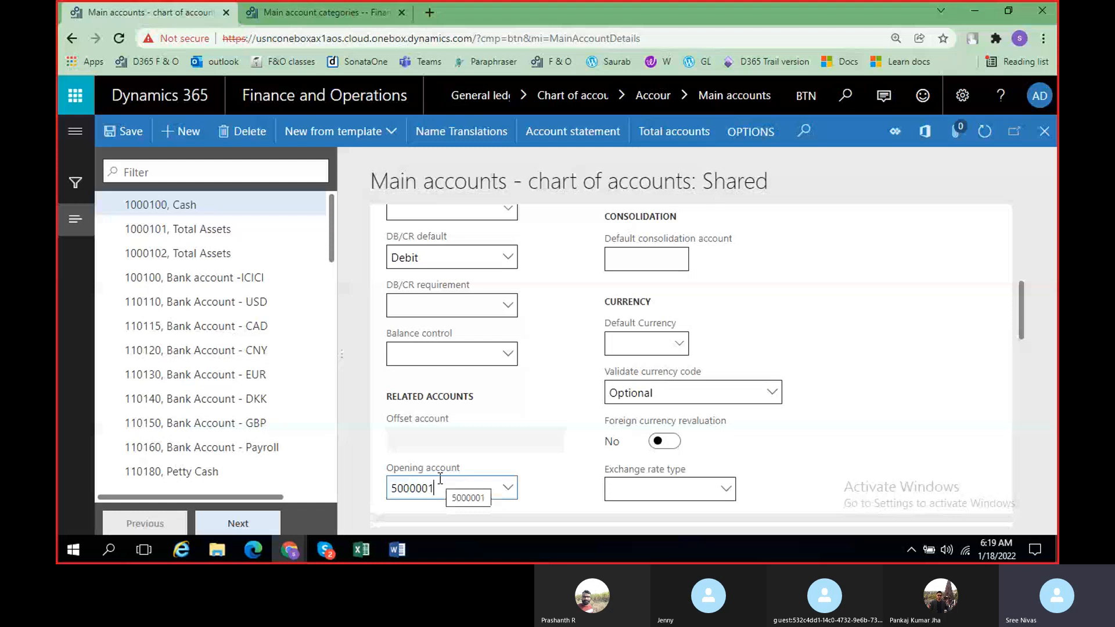
{"action": "scroll", "coordinate": [441, 478], "scroll_direction": "down", "scroll_amount": 2}
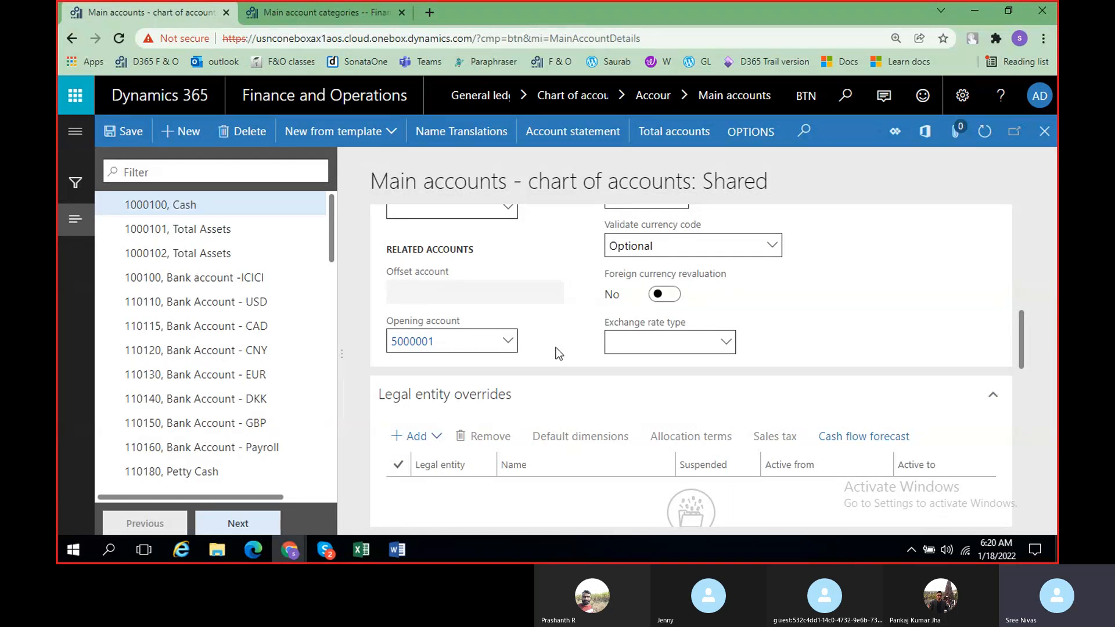
{"action": "scroll", "coordinate": [556, 349], "scroll_direction": "up", "scroll_amount": 1}
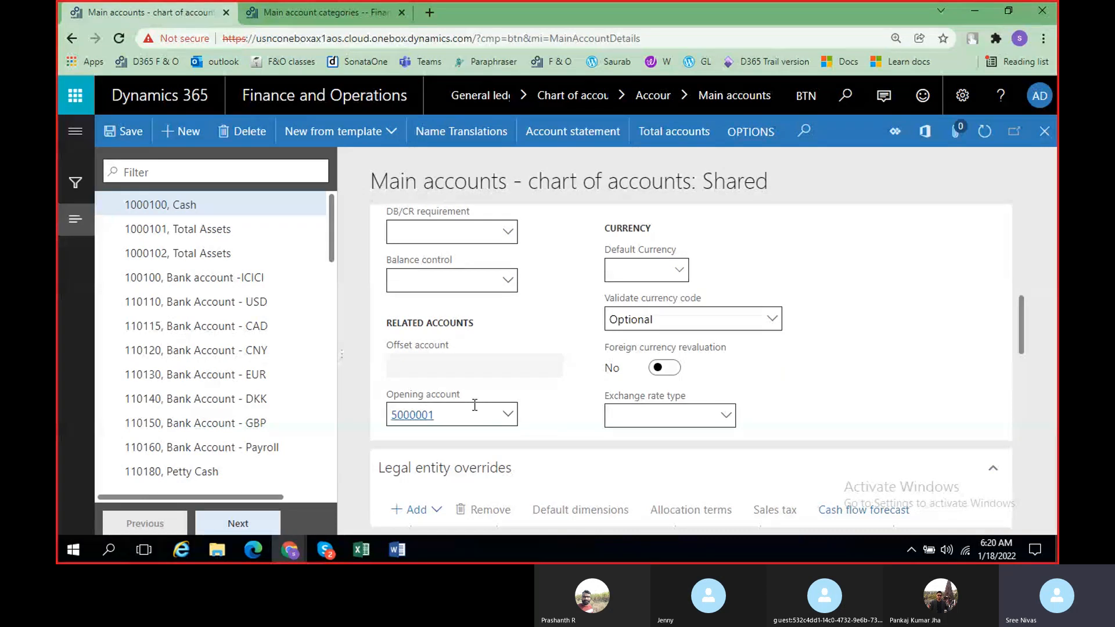
{"action": "scroll", "coordinate": [559, 408], "scroll_direction": "up", "scroll_amount": 5}
{"action": "scroll", "coordinate": [559, 407], "scroll_direction": "up", "scroll_amount": 2}
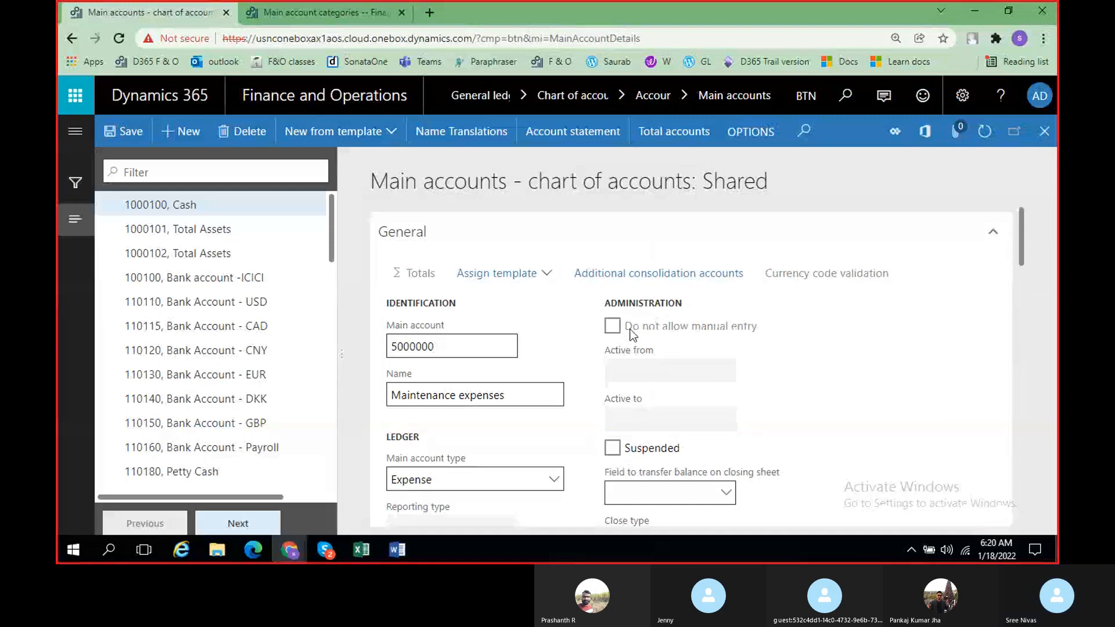
- Try to disallow manual entry for the Maintenance expenses account, and review its Active from description and general fields
{"action": "left_click", "coordinate": [614, 327]}
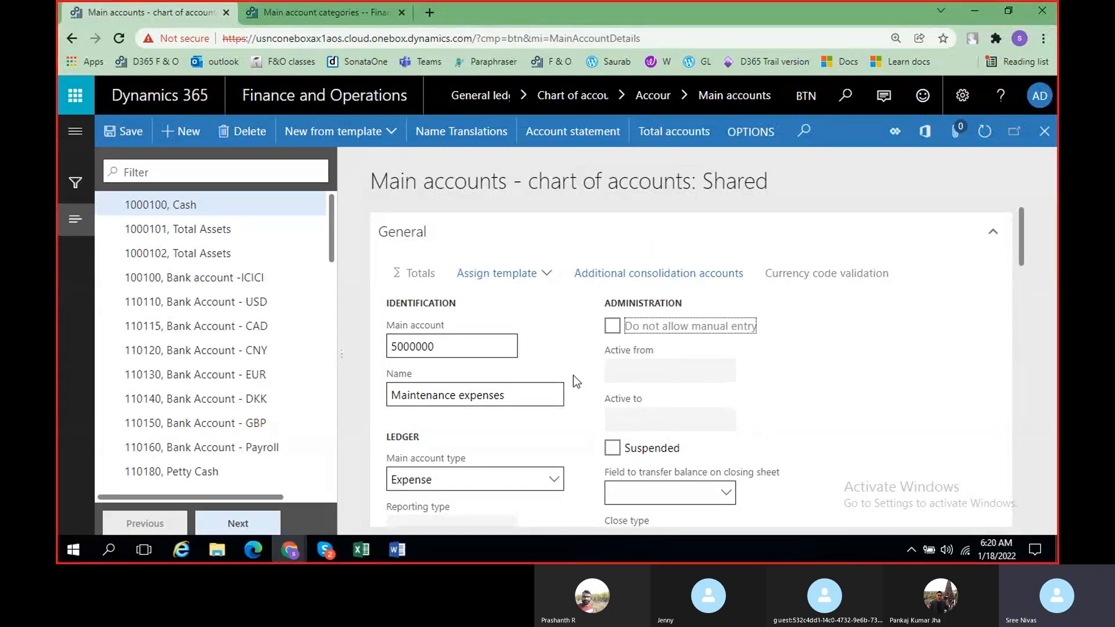
{"action": "mouse_move", "coordinate": [687, 375]}
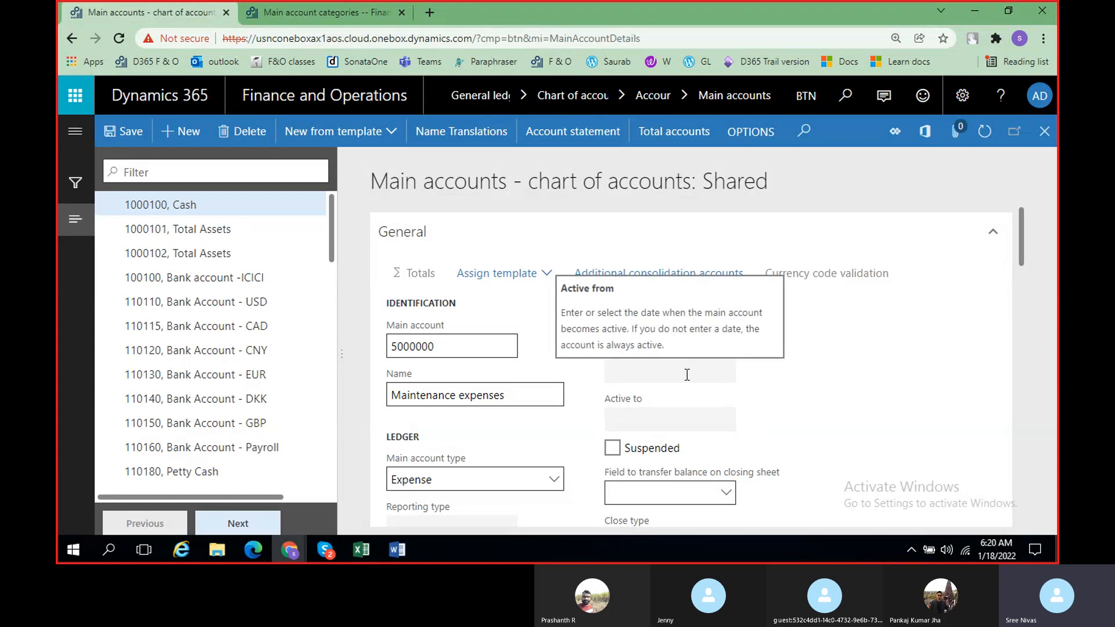
{"action": "scroll", "coordinate": [687, 375], "scroll_direction": "down", "scroll_amount": 5}
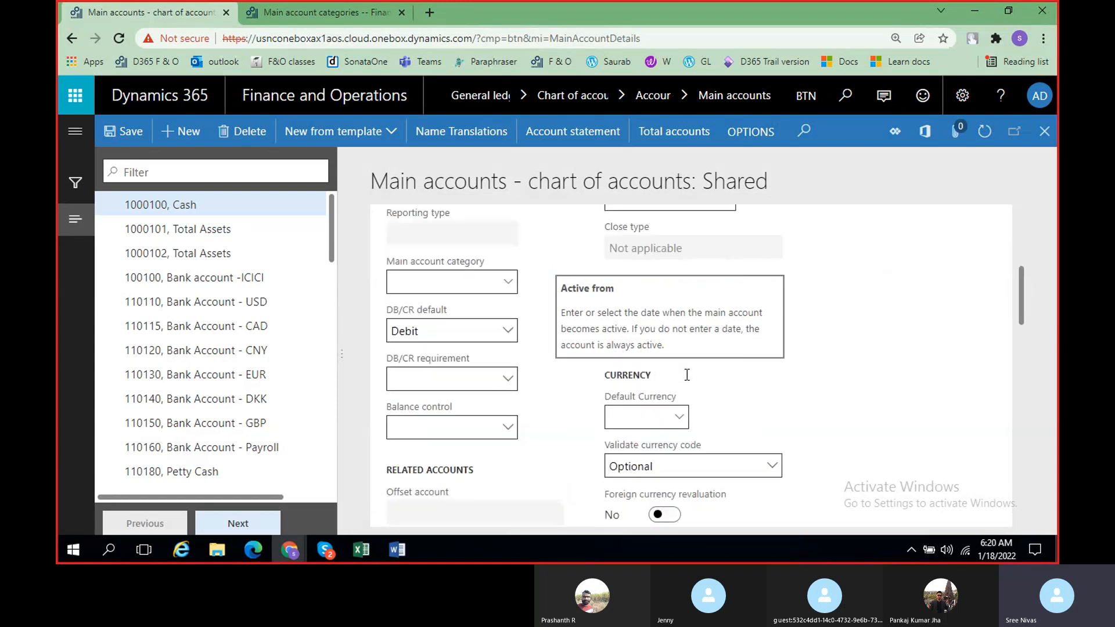
{"action": "scroll", "coordinate": [687, 375], "scroll_direction": "up", "scroll_amount": 5}
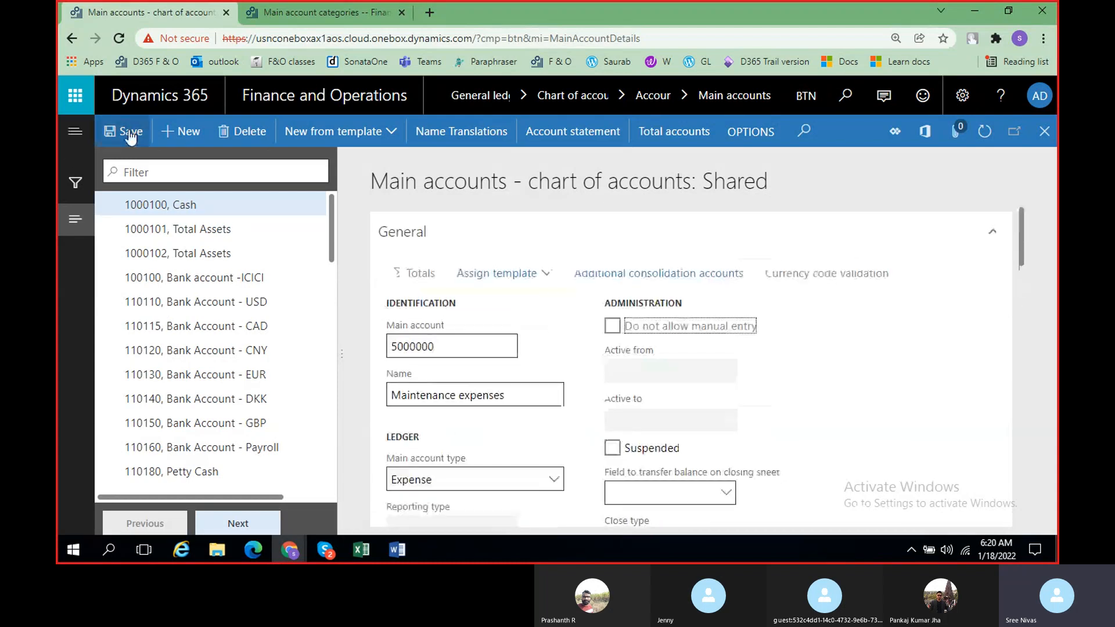
- Start a new main account record and look through the existing accounts from Maintenance expenses onward
{"action": "left_click", "coordinate": [182, 132]}
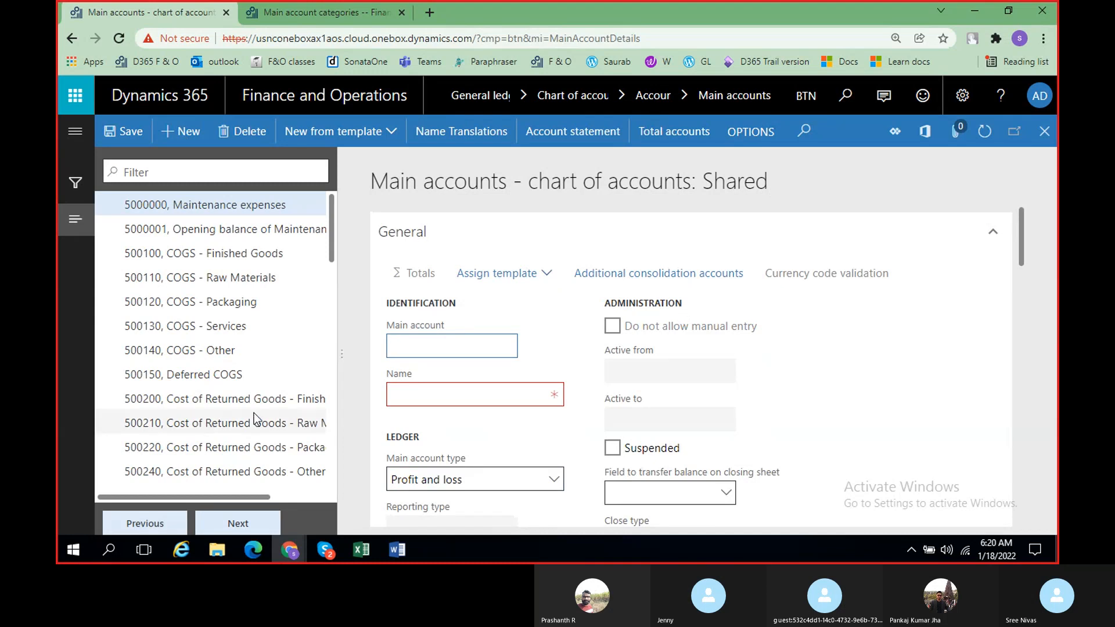
{"action": "scroll", "coordinate": [207, 426], "scroll_direction": "down", "scroll_amount": 3}
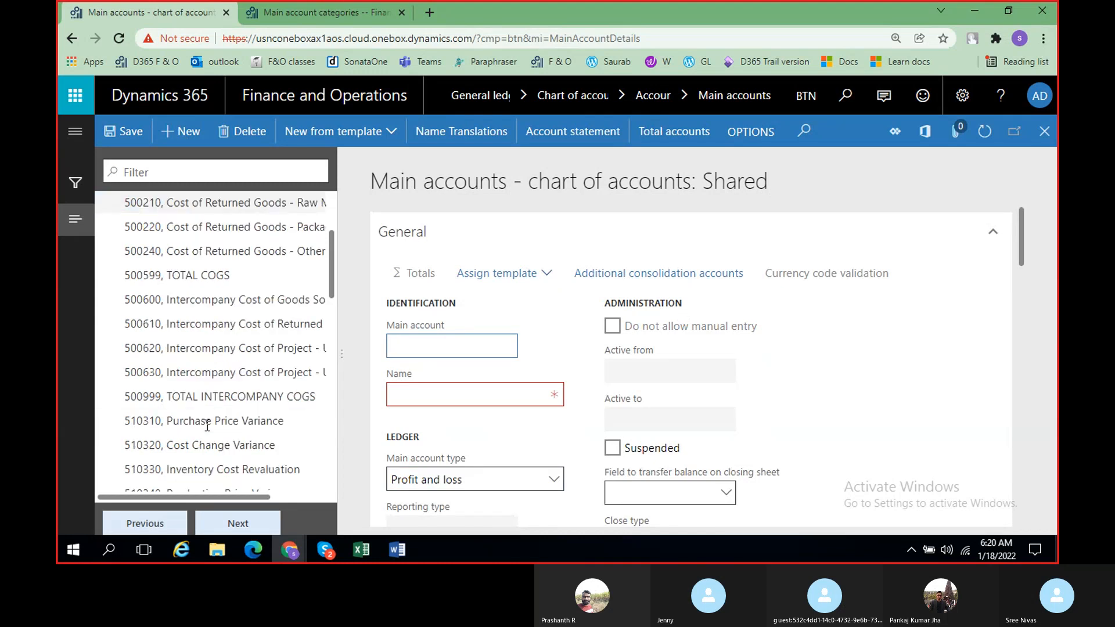
{"action": "scroll", "coordinate": [207, 426], "scroll_direction": "down", "scroll_amount": 1}
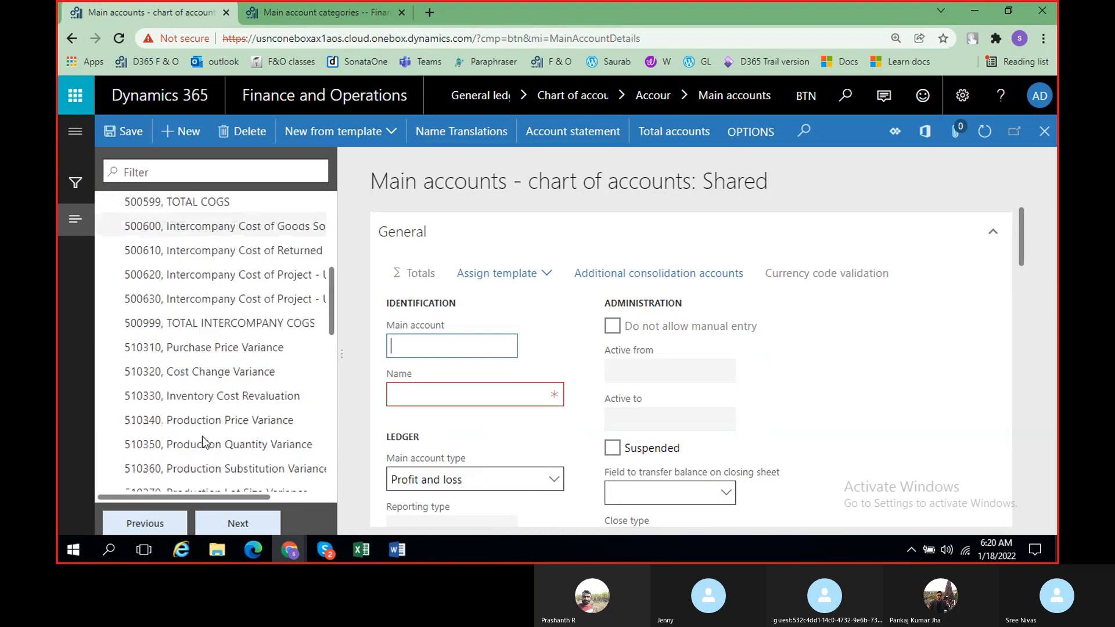
{"action": "scroll", "coordinate": [203, 443], "scroll_direction": "up", "scroll_amount": 5}
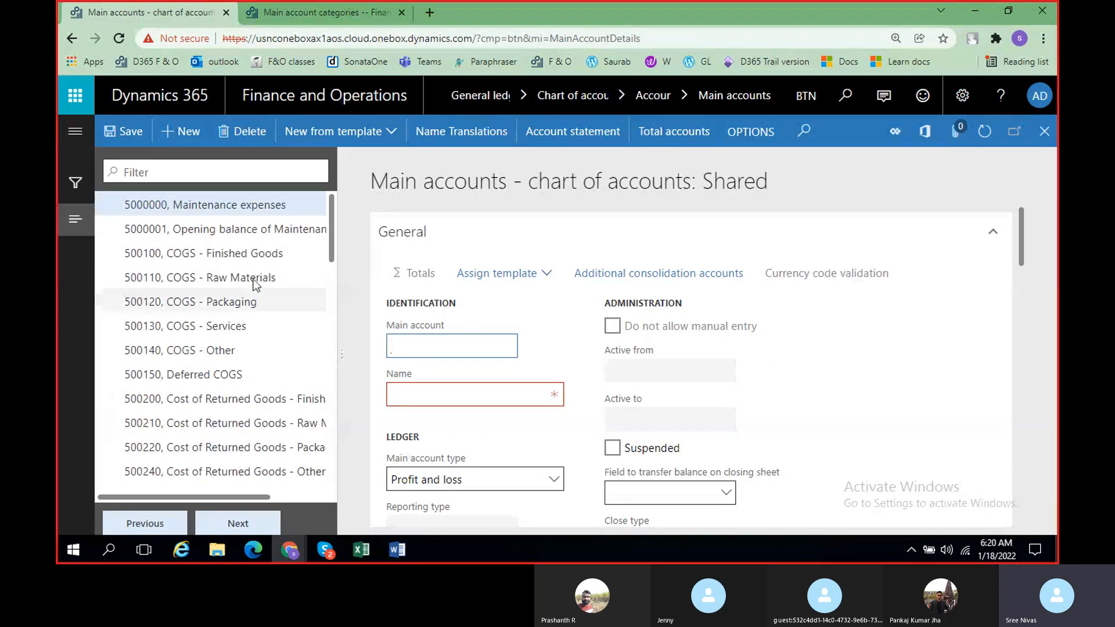
- Enter main account number 100003 and the name Bank account - SBI for the new record
{"action": "left_click", "coordinate": [393, 552]}
{"action": "type", "text": "1"}
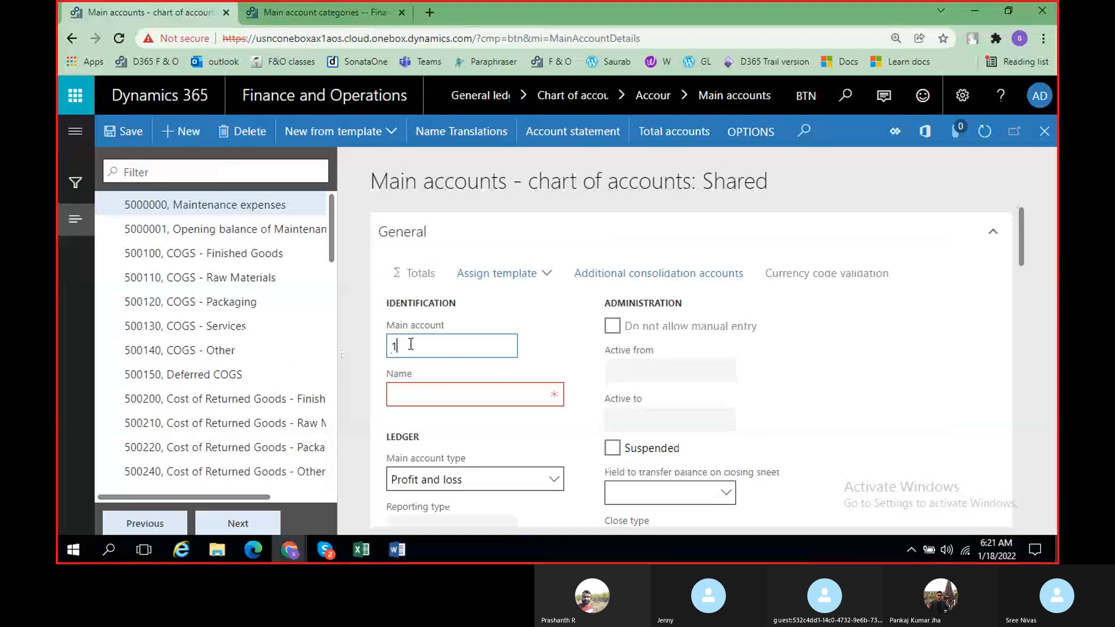
{"action": "type", "text": "000"}
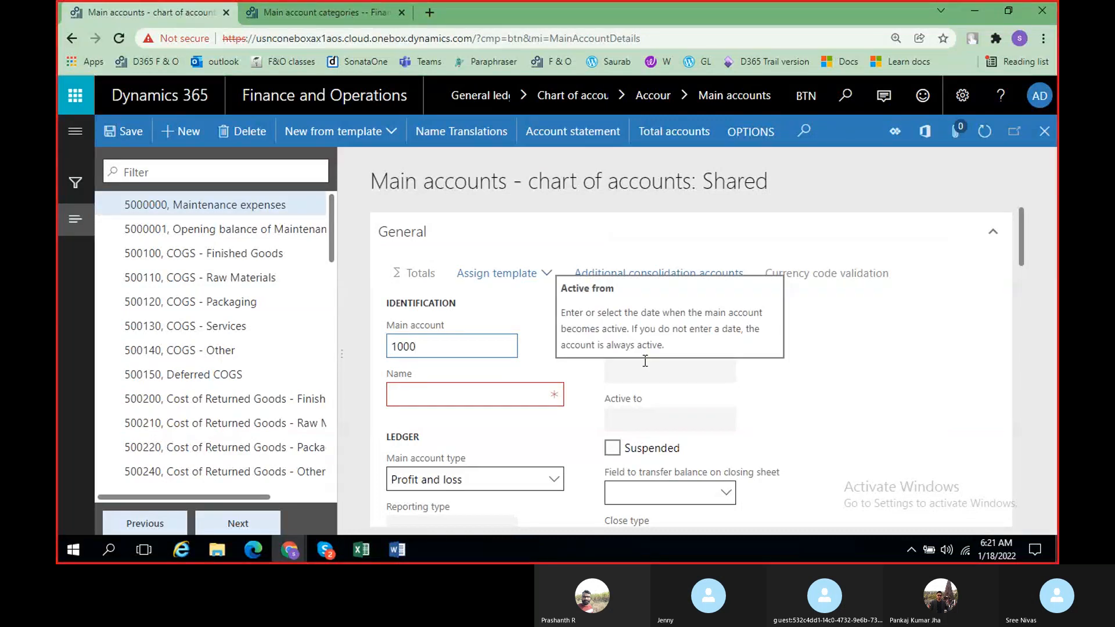
{"action": "type", "text": "03"}
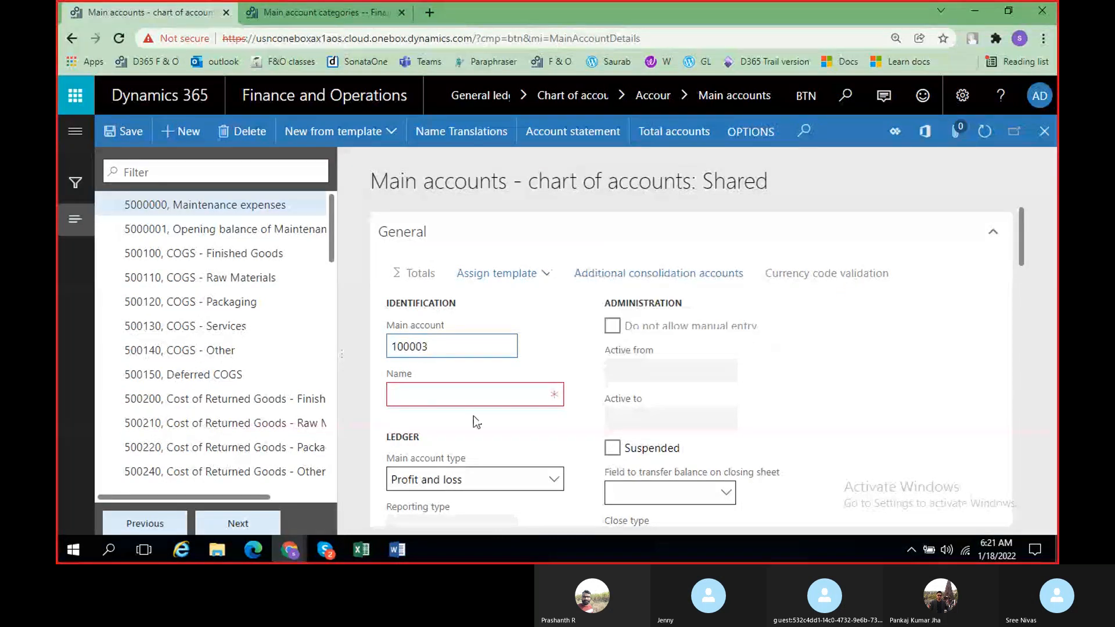
{"action": "left_click", "coordinate": [475, 395]}
{"action": "type", "text": "Bank account - "}
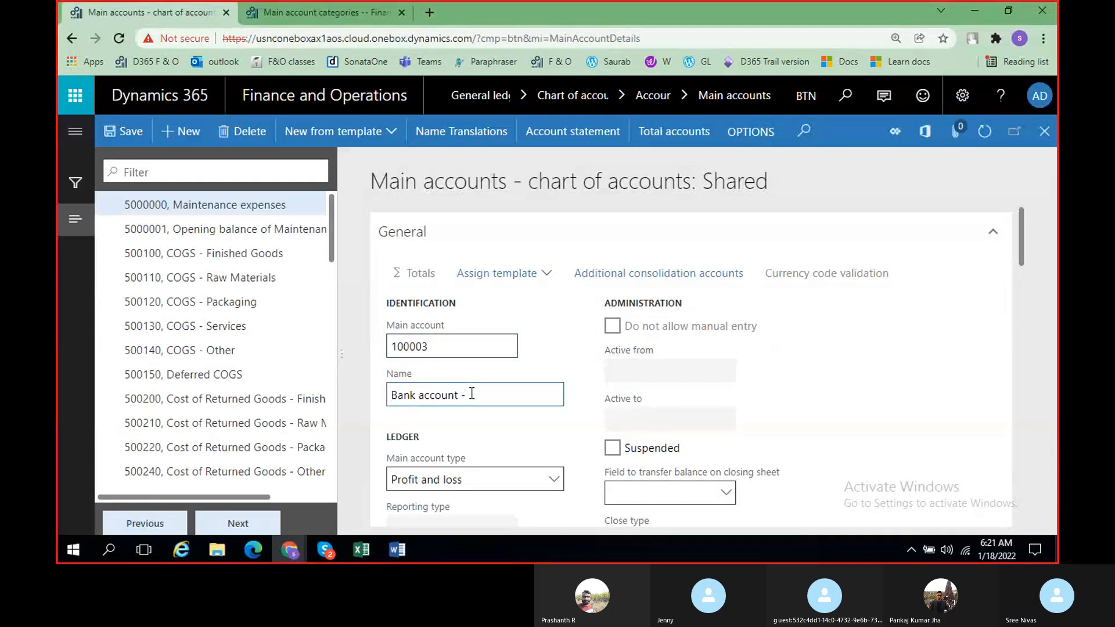
{"action": "type", "text": "SBI"}
- Set the main account type of Bank account - SBI to Asset and save the new account
{"action": "left_click", "coordinate": [553, 479]}
{"action": "left_click", "coordinate": [449, 332]}
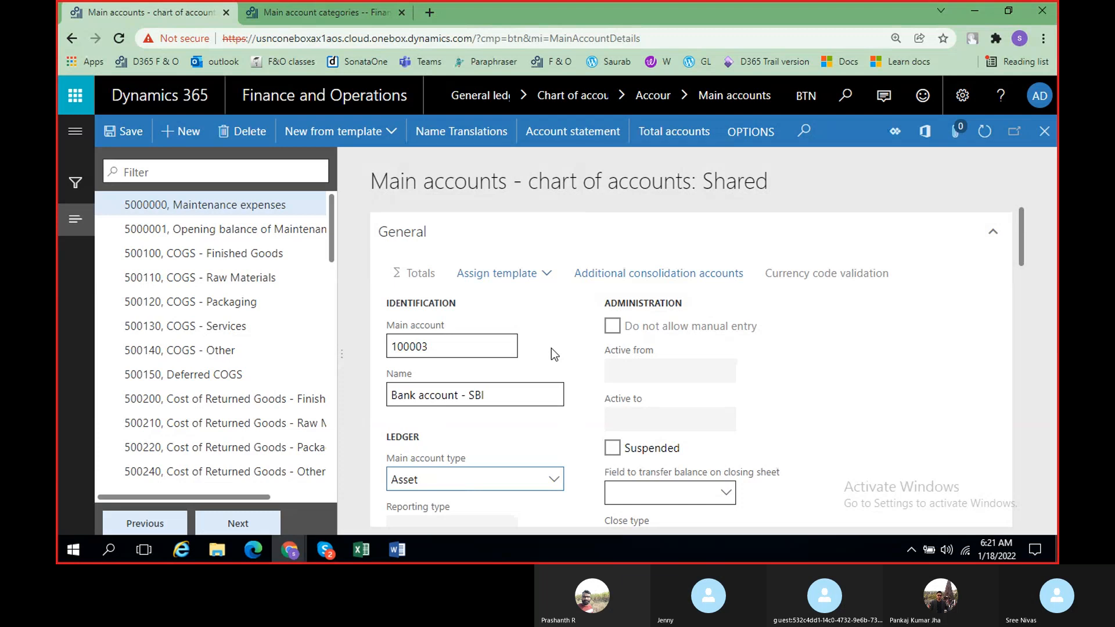
{"action": "key", "text": "Tab"}
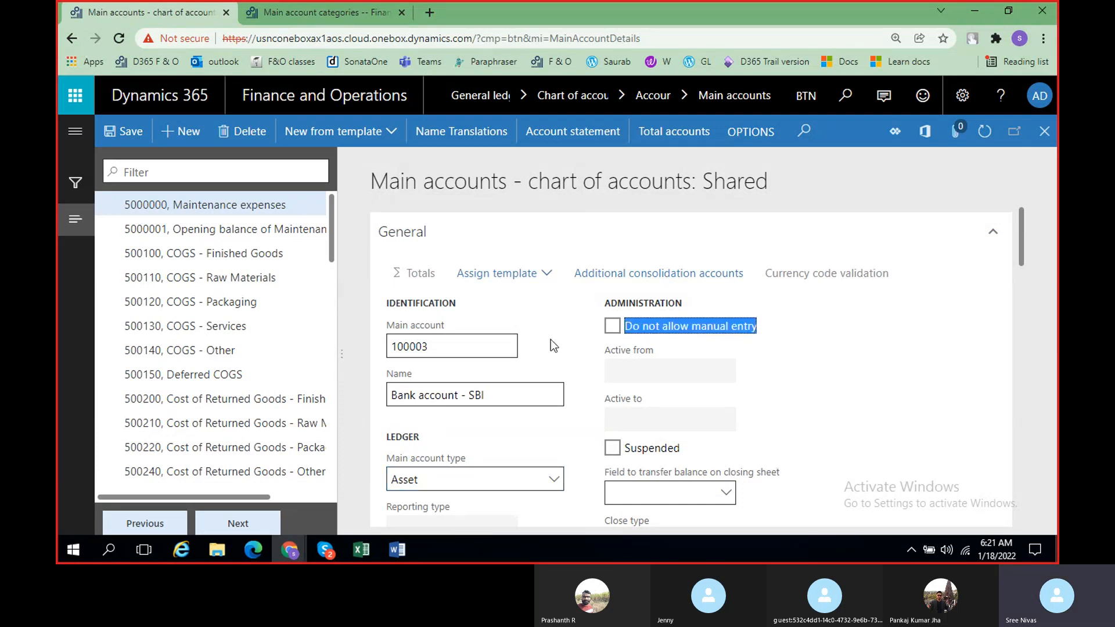
{"action": "left_click", "coordinate": [551, 339]}
{"action": "scroll", "coordinate": [551, 339], "scroll_direction": "down", "scroll_amount": 5}
{"action": "scroll", "coordinate": [551, 340], "scroll_direction": "up", "scroll_amount": 5}
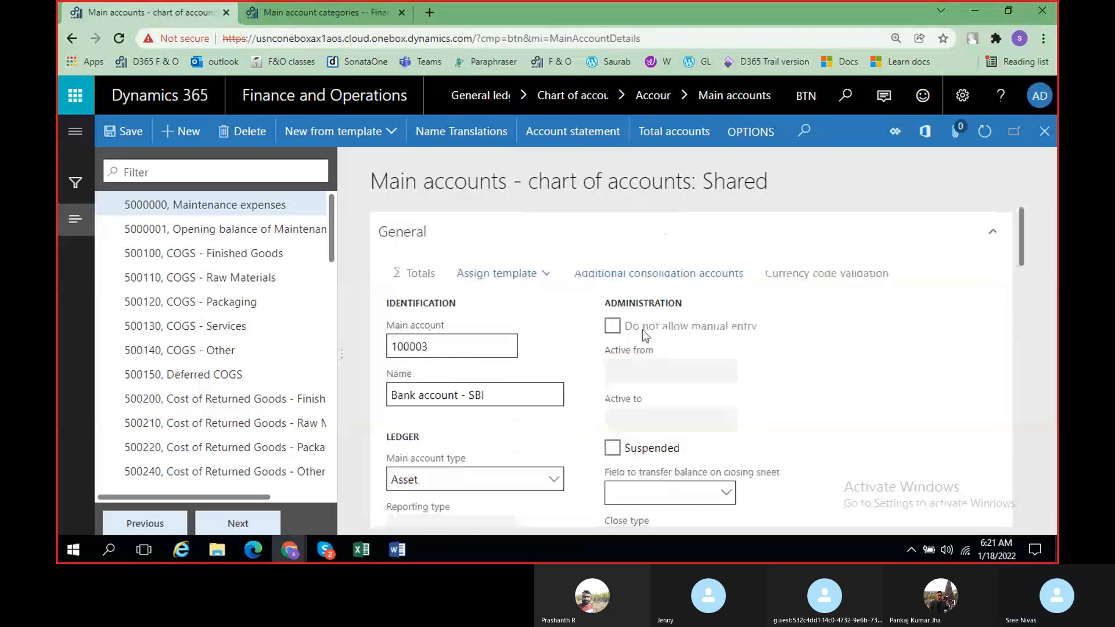
{"action": "left_click", "coordinate": [132, 135]}
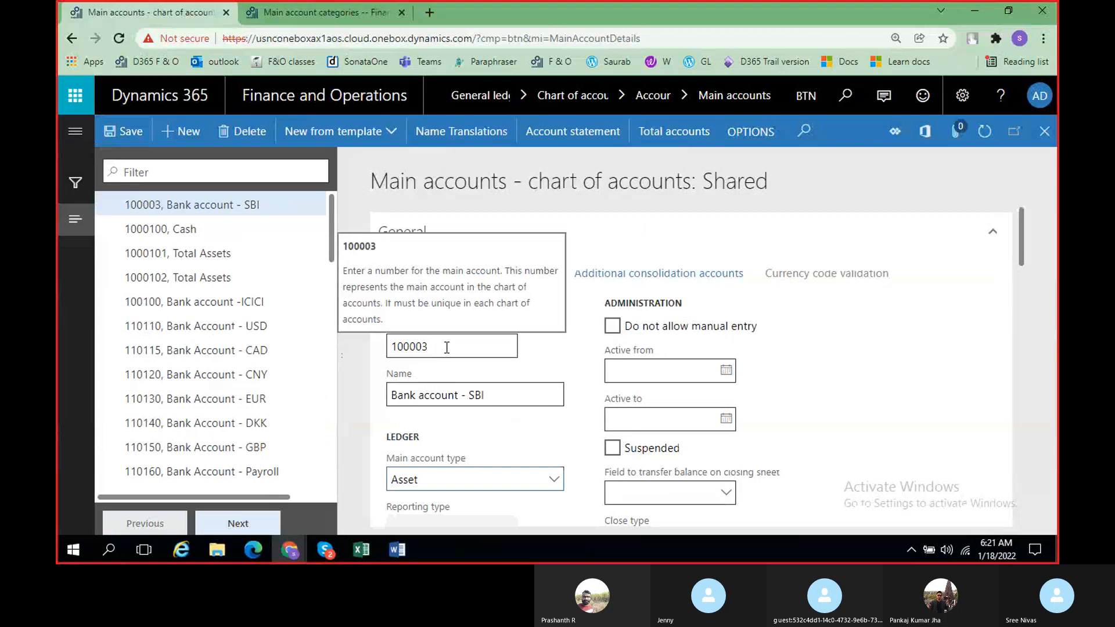
- Try out the Do not allow manual entry restriction on Bank account - SBI, leaving it cleared
{"action": "left_click", "coordinate": [613, 327]}
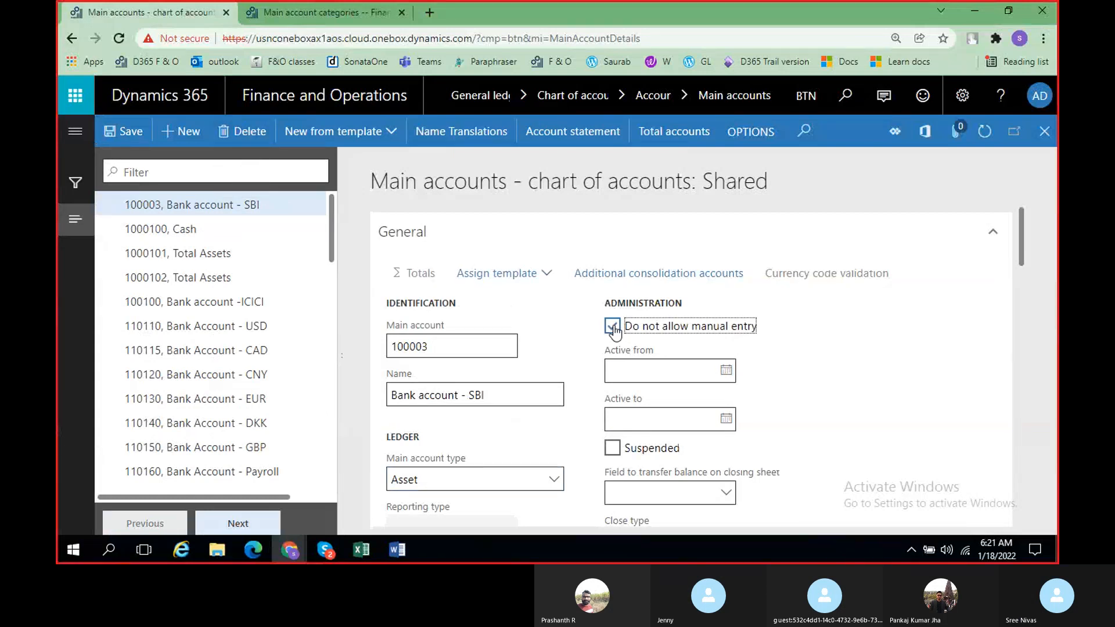
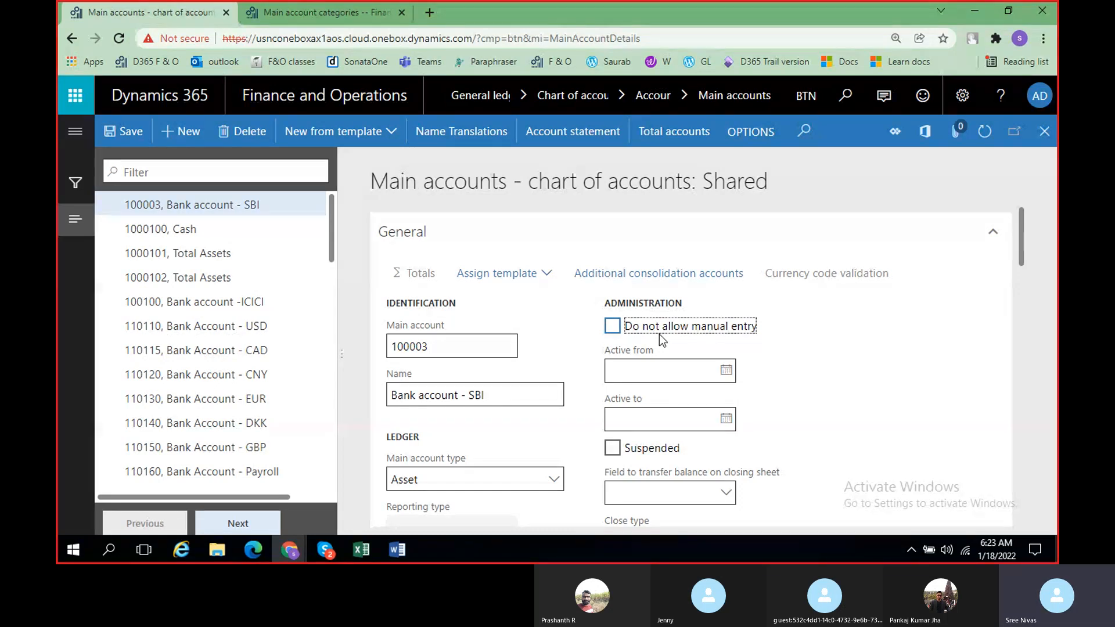
{"action": "key", "text": "space"}
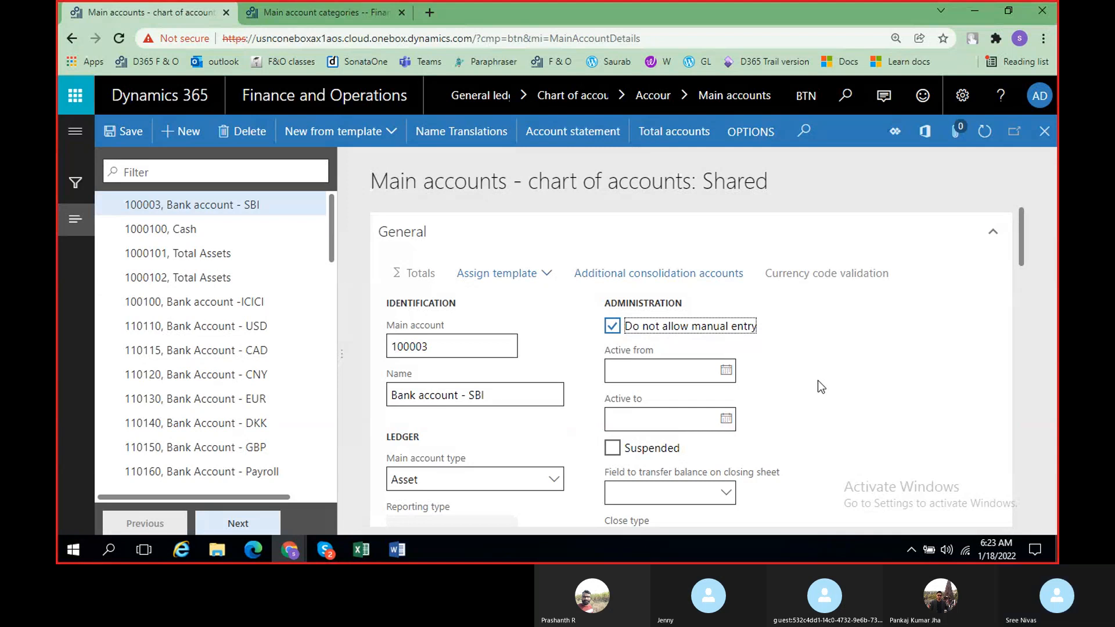
{"action": "left_click", "coordinate": [611, 328]}
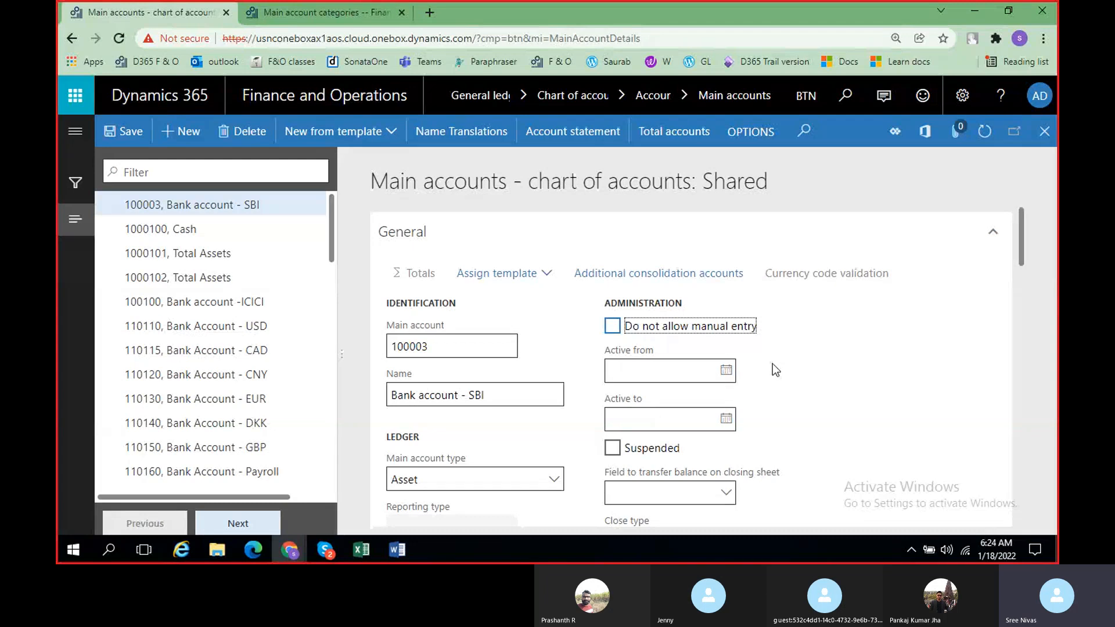
- Set the Bank account - SBI active period from 1/18/2022 to 1/31/2022
{"action": "left_click", "coordinate": [726, 372]}
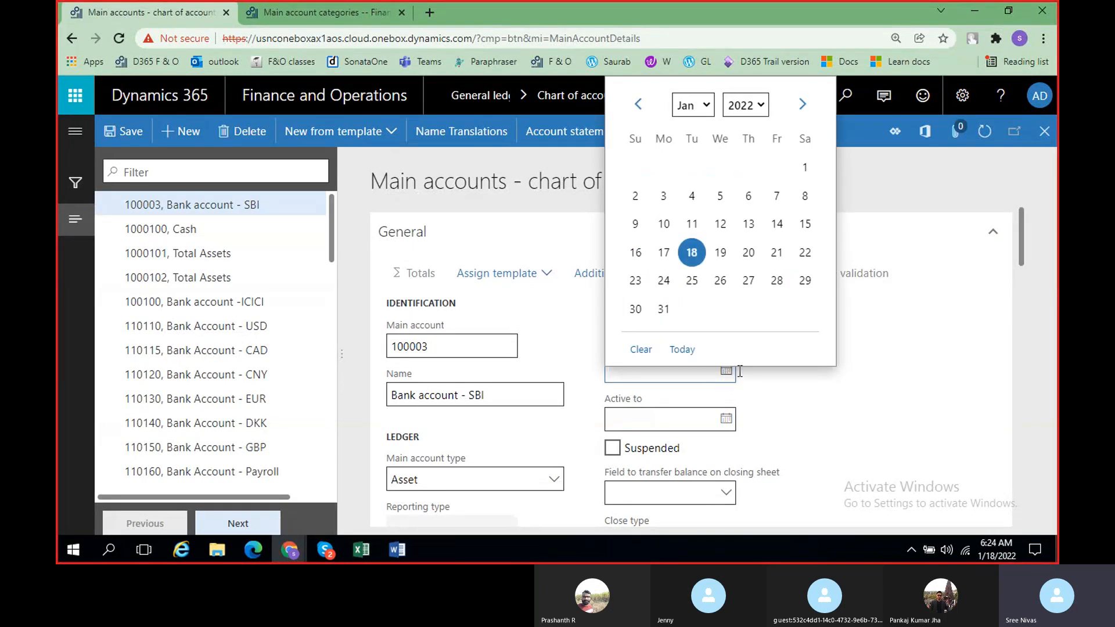
{"action": "left_click", "coordinate": [692, 253]}
{"action": "left_click", "coordinate": [727, 423]}
{"action": "left_click", "coordinate": [665, 351]}
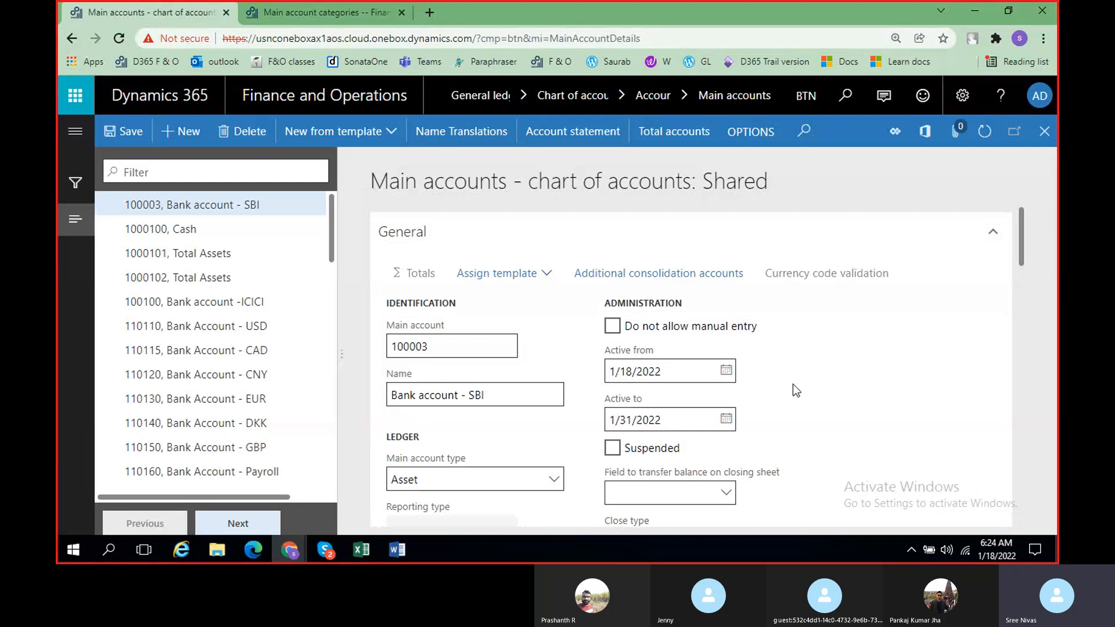
{"action": "scroll", "coordinate": [793, 384], "scroll_direction": "down", "scroll_amount": 3}
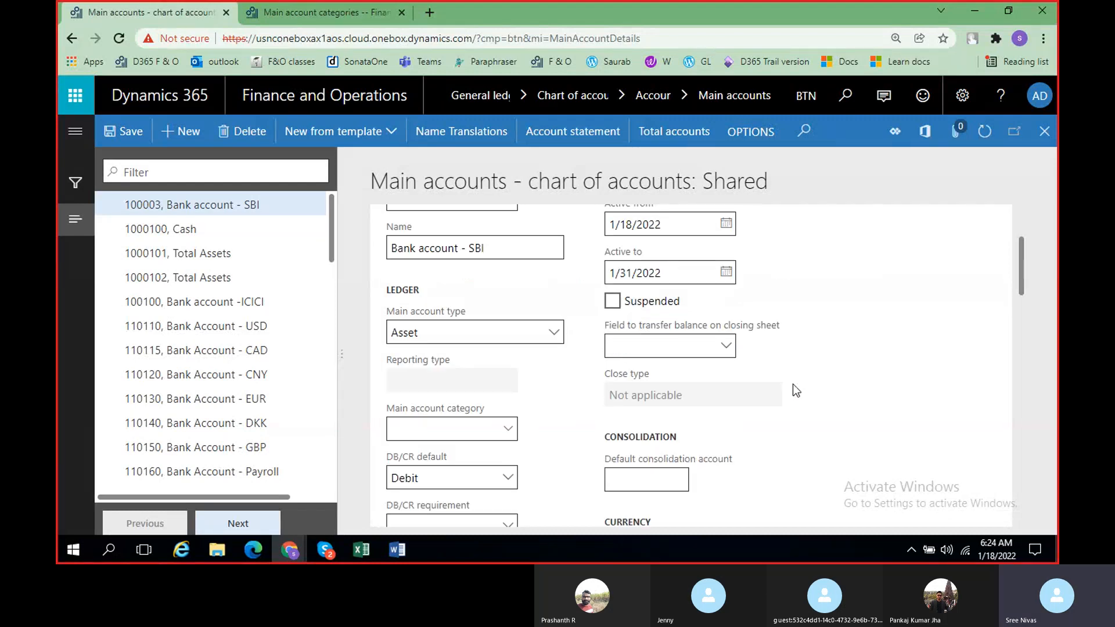
{"action": "scroll", "coordinate": [795, 389], "scroll_direction": "up", "scroll_amount": 3}
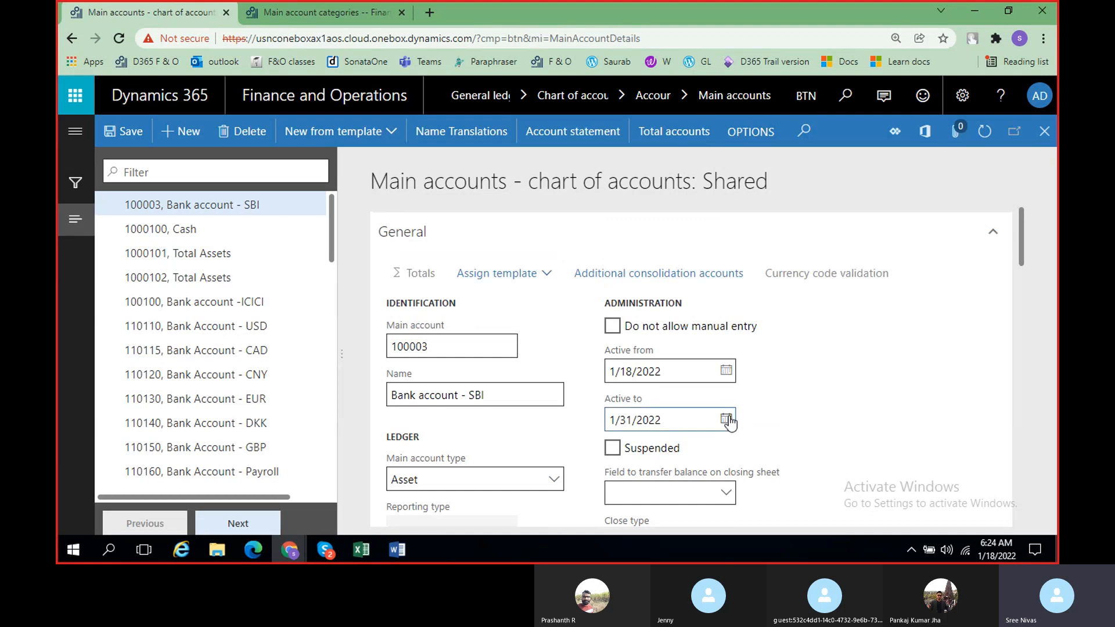
- Clear the Active to and Active from dates of Bank account - SBI
{"action": "left_click", "coordinate": [727, 420]}
{"action": "left_click", "coordinate": [862, 430]}
{"action": "left_click", "coordinate": [686, 419]}
{"action": "key", "text": "BackSpace"}
{"action": "key", "text": "BackSpace"}
{"action": "key", "text": "BackSpace"}
{"action": "key", "text": "BackSpace"}
{"action": "key", "text": "BackSpace"}
{"action": "key", "text": "BackSpace"}
{"action": "key", "text": "BackSpace"}
{"action": "key", "text": "BackSpace"}
{"action": "key", "text": "BackSpace"}
{"action": "left_click", "coordinate": [680, 372]}
{"action": "key", "text": "BackSpace"}
{"action": "key", "text": "BackSpace"}
{"action": "key", "text": "BackSpace"}
{"action": "key", "text": "BackSpace"}
{"action": "key", "text": "BackSpace"}
{"action": "key", "text": "BackSpace"}
{"action": "key", "text": "BackSpace"}
{"action": "key", "text": "BackSpace"}
{"action": "key", "text": "BackSpace"}
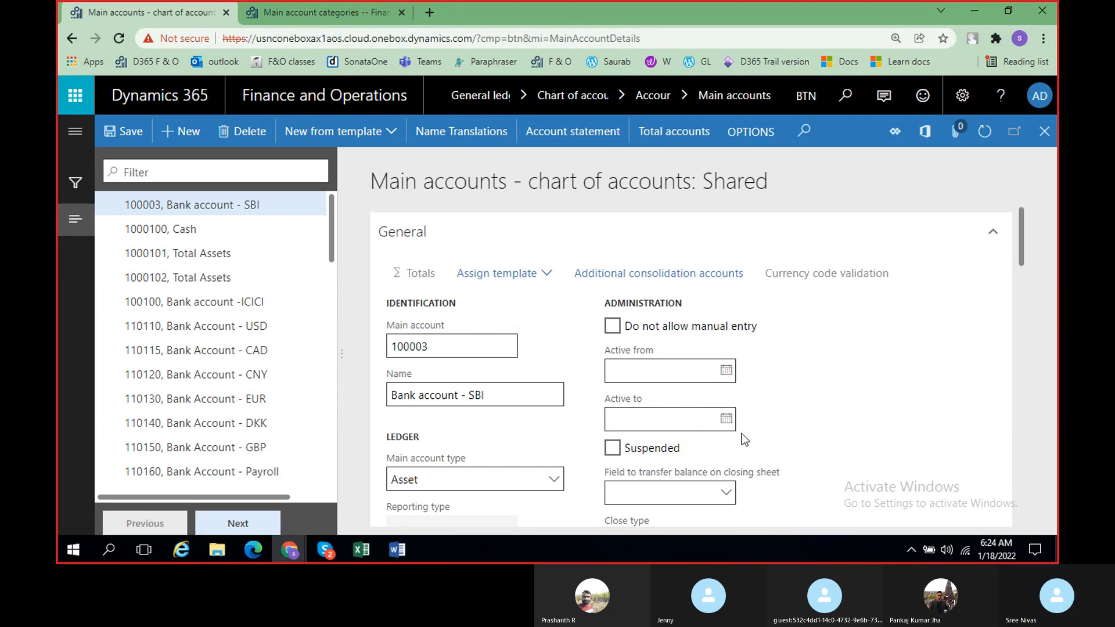
- Try out the Suspended option on Bank account - SBI, leaving it cleared
{"action": "scroll", "coordinate": [616, 385], "scroll_direction": "down", "scroll_amount": 1}
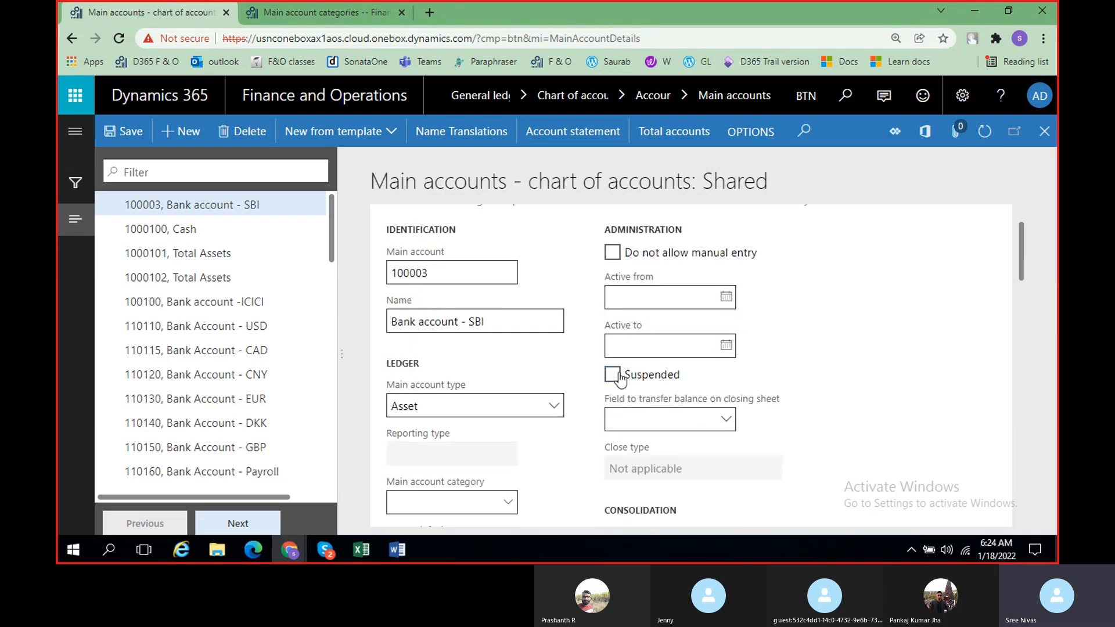
{"action": "left_click", "coordinate": [613, 375]}
{"action": "left_click", "coordinate": [614, 377]}
{"action": "mouse_move", "coordinate": [646, 383]}
- Examine the choices for the field to transfer balance on closing sheet, leaving it blank, and check the related account settings
{"action": "scroll", "coordinate": [753, 384], "scroll_direction": "down", "scroll_amount": 2}
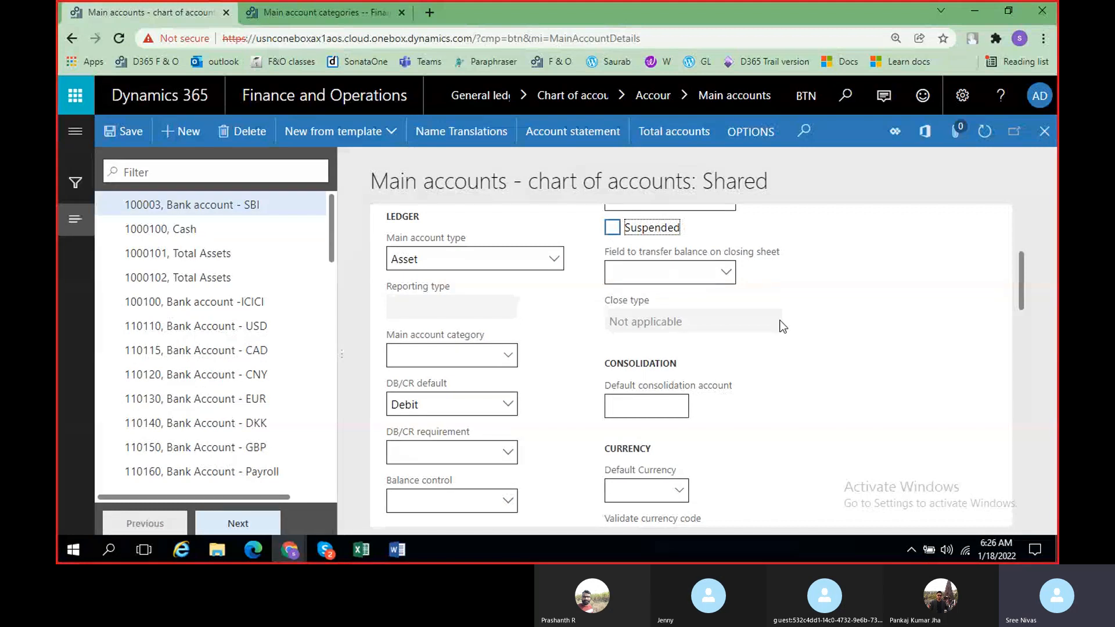
{"action": "left_click", "coordinate": [726, 273]}
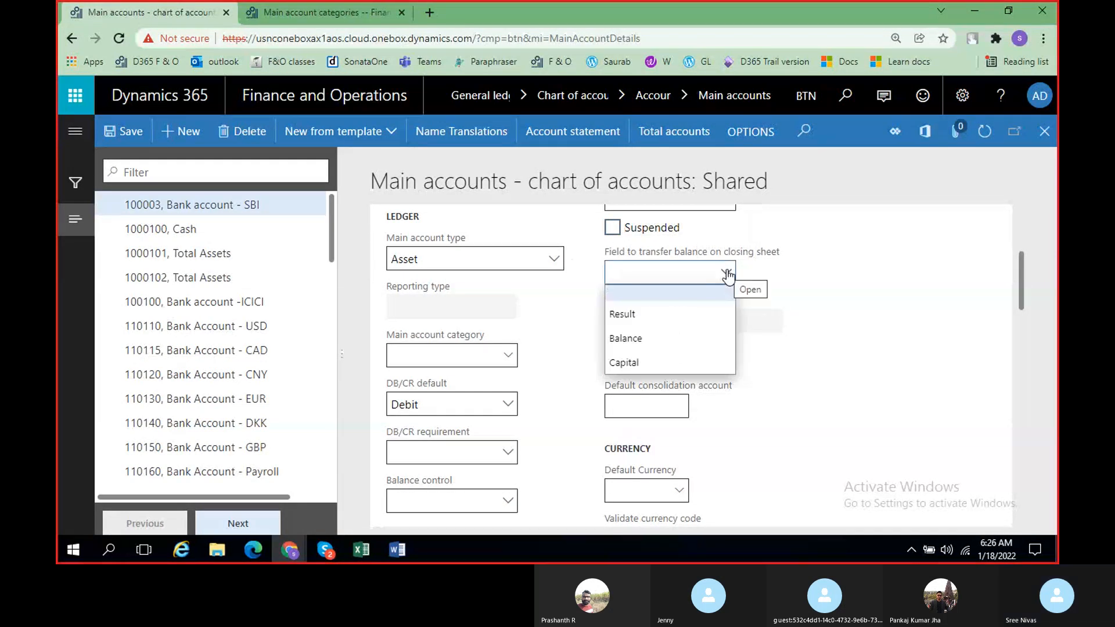
{"action": "left_click", "coordinate": [833, 319]}
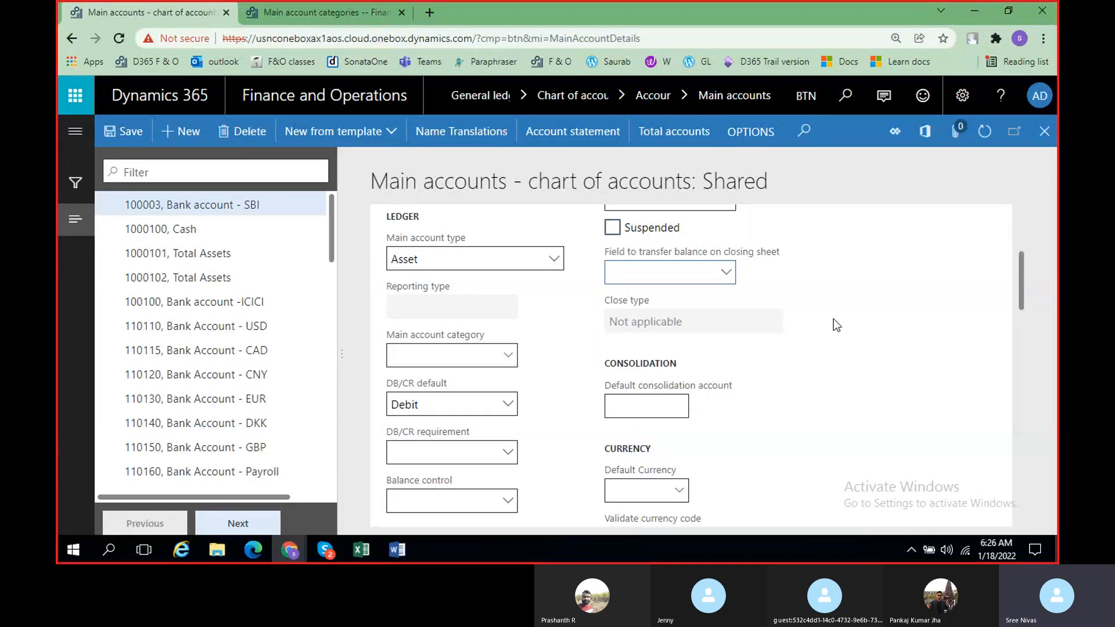
{"action": "scroll", "coordinate": [837, 351], "scroll_direction": "up", "scroll_amount": 3}
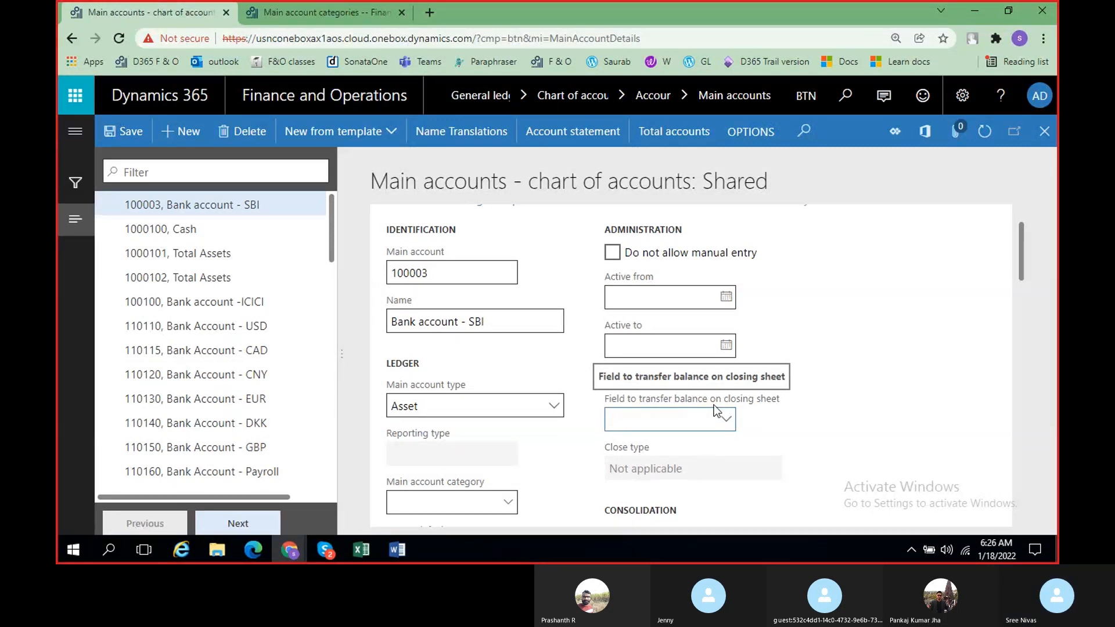
{"action": "scroll", "coordinate": [501, 481], "scroll_direction": "down", "scroll_amount": 5}
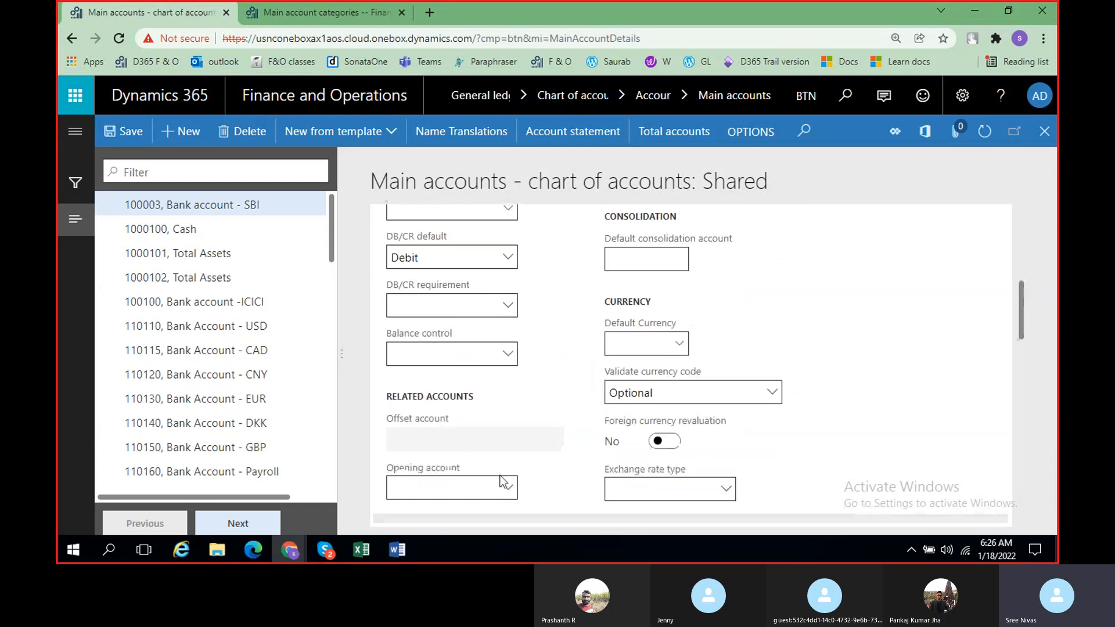
{"action": "scroll", "coordinate": [458, 481], "scroll_direction": "up", "scroll_amount": 3}
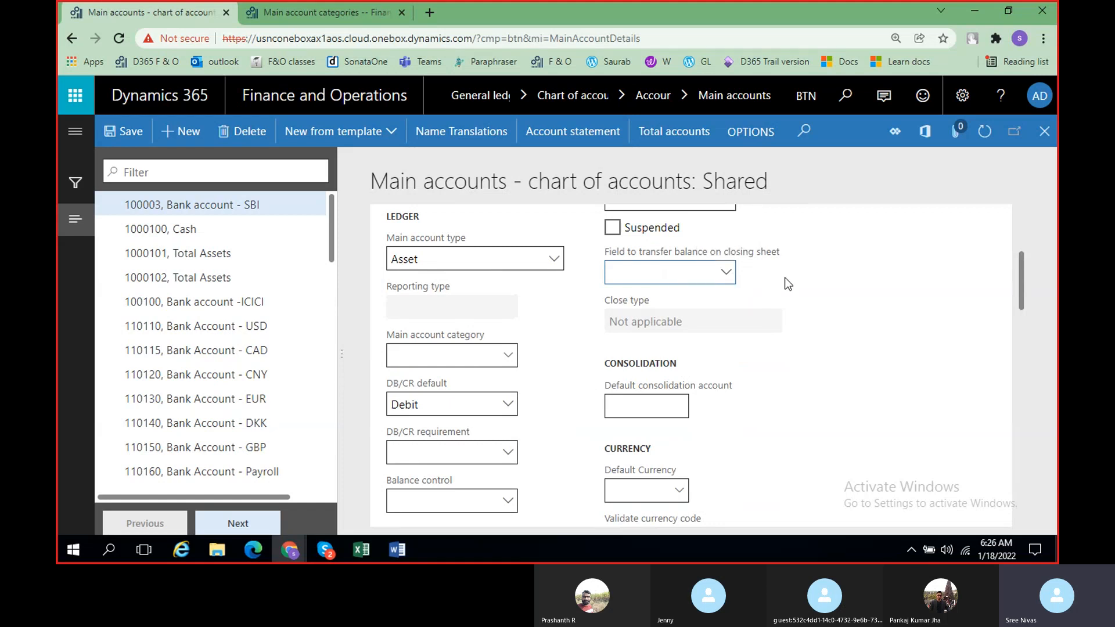
- Set the default consolidation account of Bank account - SBI to 1000500 after checking the account's number and name
{"action": "left_click", "coordinate": [684, 407]}
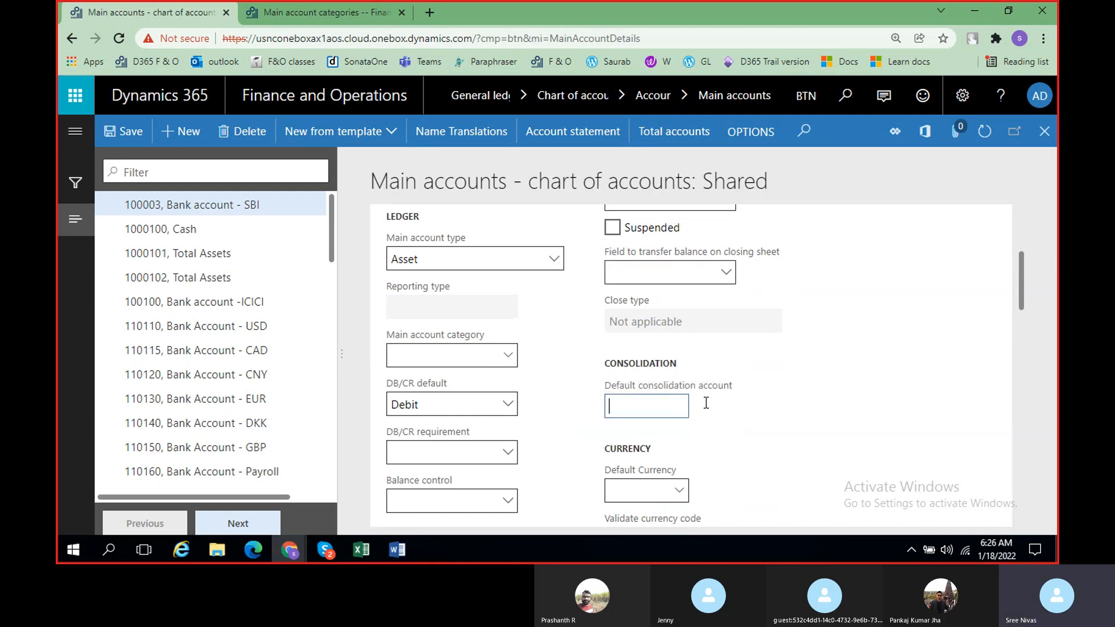
{"action": "scroll", "coordinate": [790, 408], "scroll_direction": "up", "scroll_amount": 3}
{"action": "scroll", "coordinate": [789, 409], "scroll_direction": "down", "scroll_amount": 3}
{"action": "scroll", "coordinate": [754, 446], "scroll_direction": "up", "scroll_amount": 1}
{"action": "scroll", "coordinate": [757, 454], "scroll_direction": "up", "scroll_amount": 1}
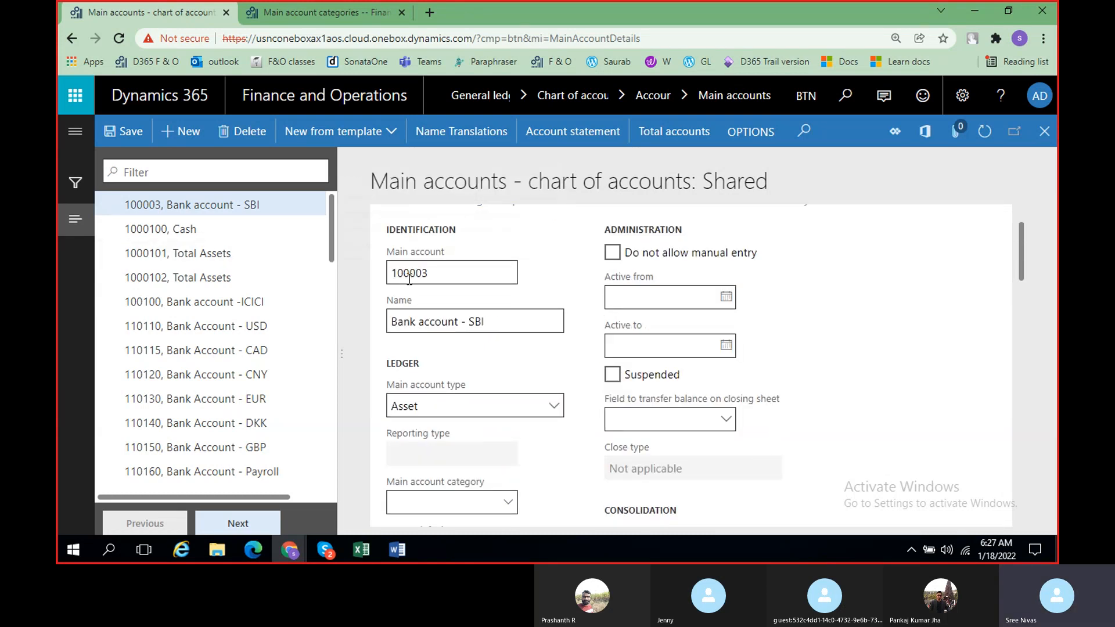
{"action": "scroll", "coordinate": [694, 458], "scroll_direction": "down", "scroll_amount": 3}
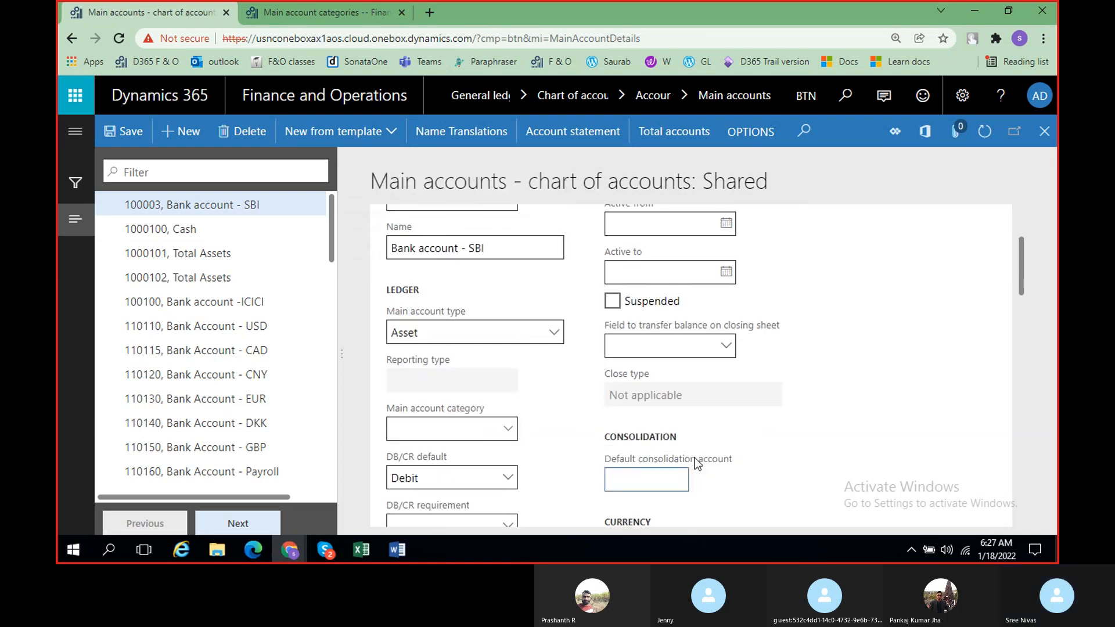
{"action": "left_click", "coordinate": [648, 335]}
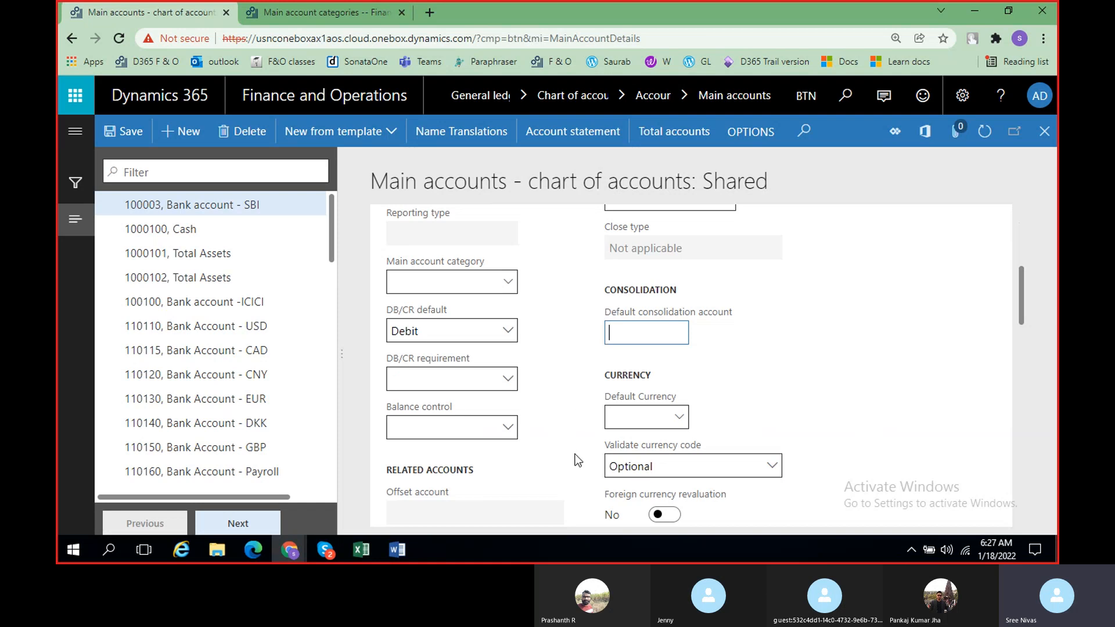
{"action": "scroll", "coordinate": [575, 453], "scroll_direction": "up", "scroll_amount": 5}
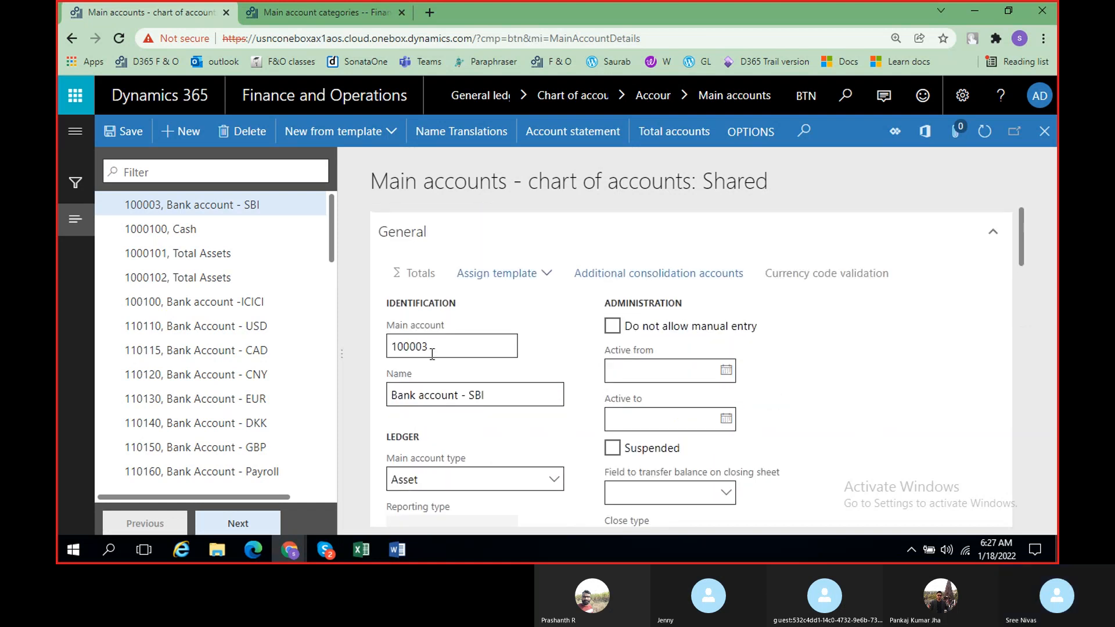
{"action": "scroll", "coordinate": [553, 395], "scroll_direction": "down", "scroll_amount": 3}
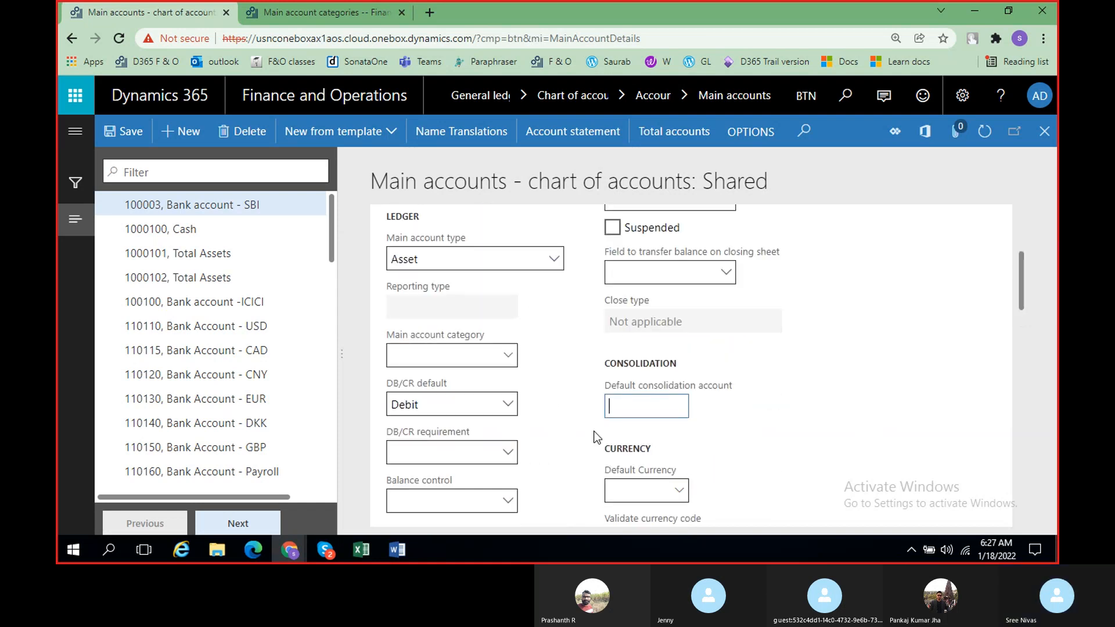
{"action": "type", "text": "1000"}
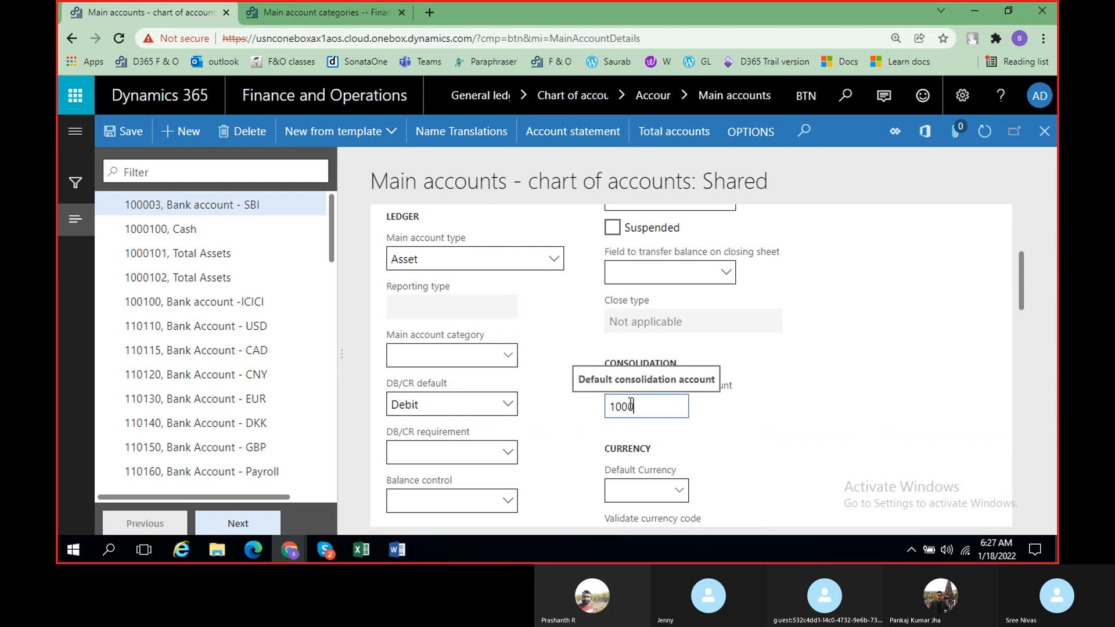
{"action": "type", "text": "010"}
{"action": "key", "text": "BackSpace"}
{"action": "key", "text": "BackSpace"}
{"action": "key", "text": "BackSpace"}
{"action": "type", "text": "500"}
{"action": "left_click", "coordinate": [747, 406]}
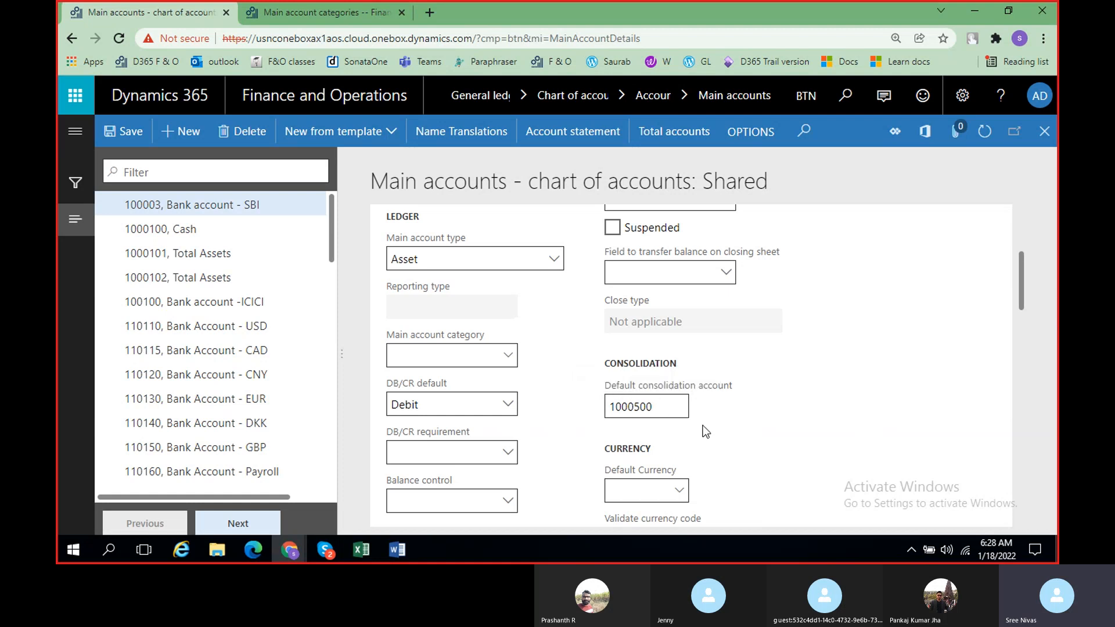
- Compare the account's identification with its consolidation setting and clear the default consolidation account
{"action": "scroll", "coordinate": [773, 456], "scroll_direction": "up", "scroll_amount": 1}
{"action": "scroll", "coordinate": [762, 448], "scroll_direction": "up", "scroll_amount": 1}
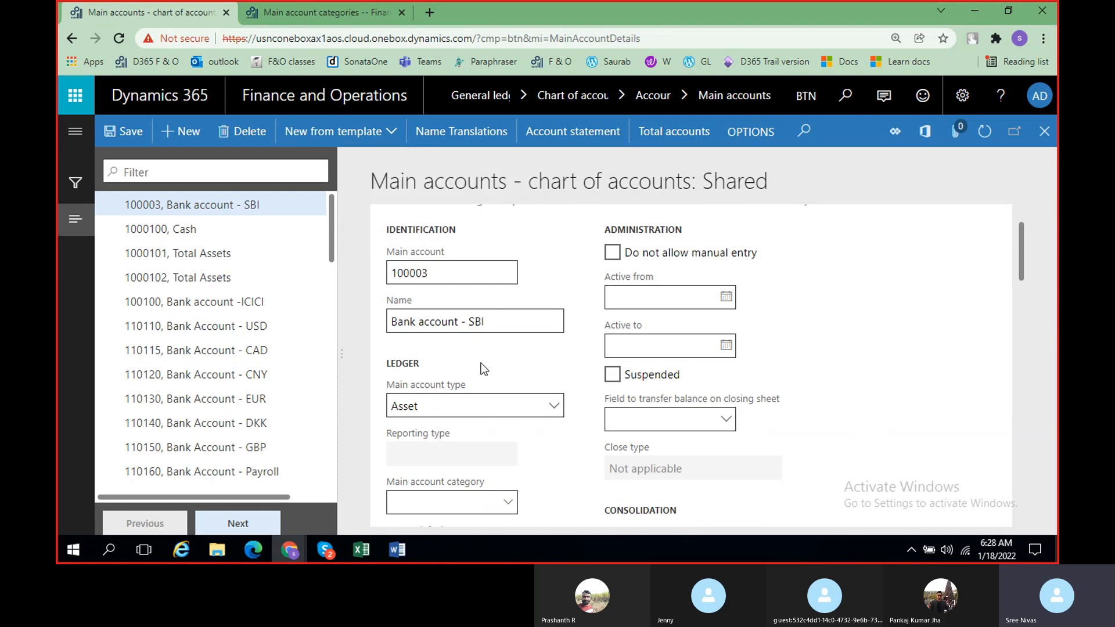
{"action": "scroll", "coordinate": [481, 363], "scroll_direction": "down", "scroll_amount": 3}
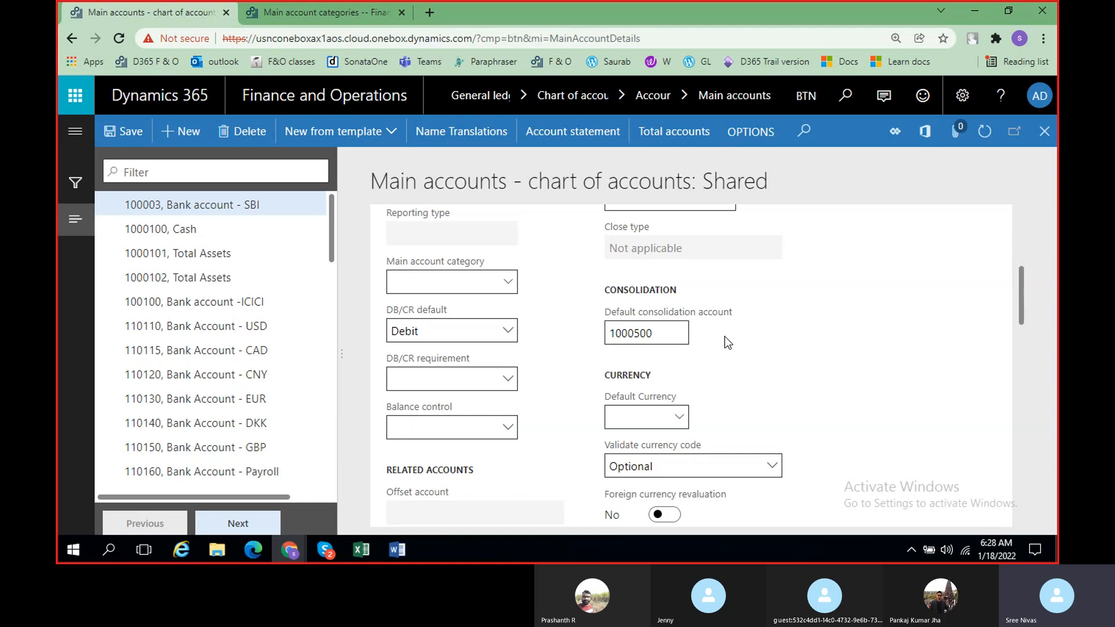
{"action": "left_click", "coordinate": [671, 336]}
{"action": "key", "text": "BackSpace"}
{"action": "key", "text": "BackSpace"}
{"action": "key", "text": "BackSpace"}
{"action": "key", "text": "BackSpace"}
{"action": "key", "text": "BackSpace"}
{"action": "key", "text": "BackSpace"}
{"action": "key", "text": "BackSpace"}
{"action": "left_click", "coordinate": [765, 343]}
{"action": "scroll", "coordinate": [735, 395], "scroll_direction": "up", "scroll_amount": 4}
{"action": "scroll", "coordinate": [734, 395], "scroll_direction": "down", "scroll_amount": 3}
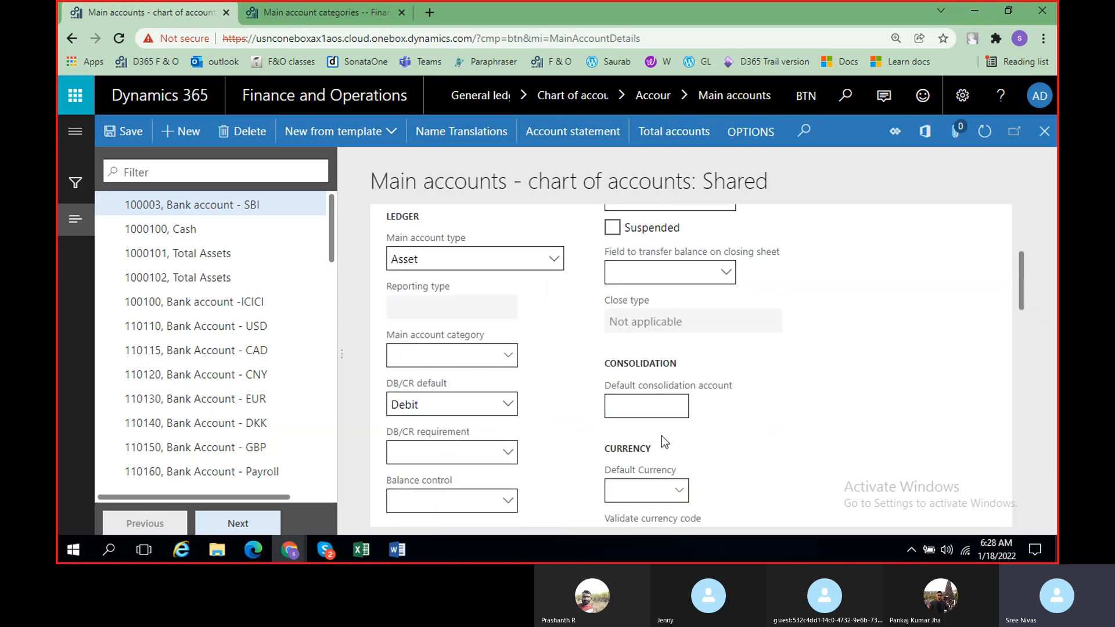
- Examine the default consolidation account and default currency fields of Bank account - SBI alongside its identification and ledger settings
{"action": "left_click", "coordinate": [660, 411]}
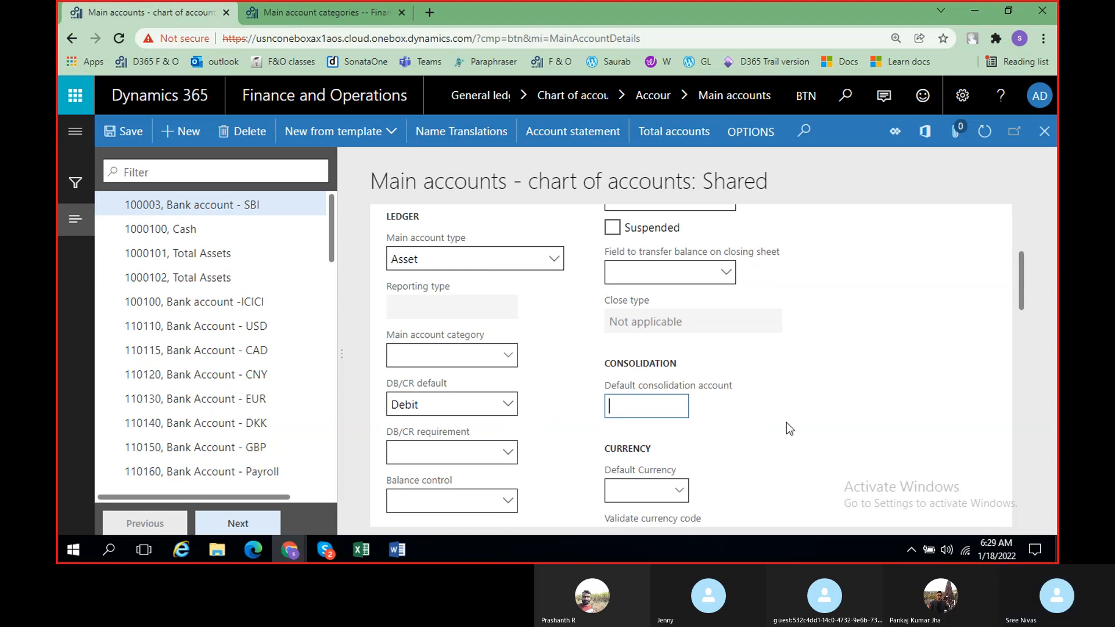
{"action": "scroll", "coordinate": [783, 418], "scroll_direction": "down", "scroll_amount": 1}
{"action": "scroll", "coordinate": [784, 416], "scroll_direction": "up", "scroll_amount": 2}
{"action": "scroll", "coordinate": [462, 263], "scroll_direction": "down", "scroll_amount": 2}
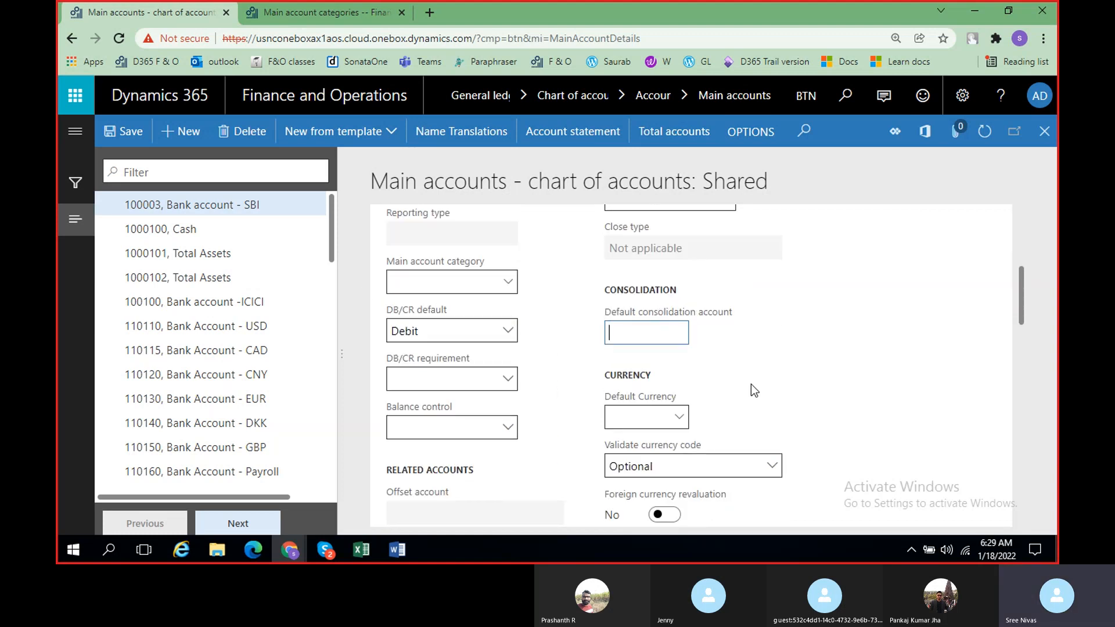
{"action": "scroll", "coordinate": [751, 384], "scroll_direction": "down", "scroll_amount": 2}
{"action": "scroll", "coordinate": [718, 343], "scroll_direction": "up", "scroll_amount": 1}
{"action": "left_click", "coordinate": [683, 355]}
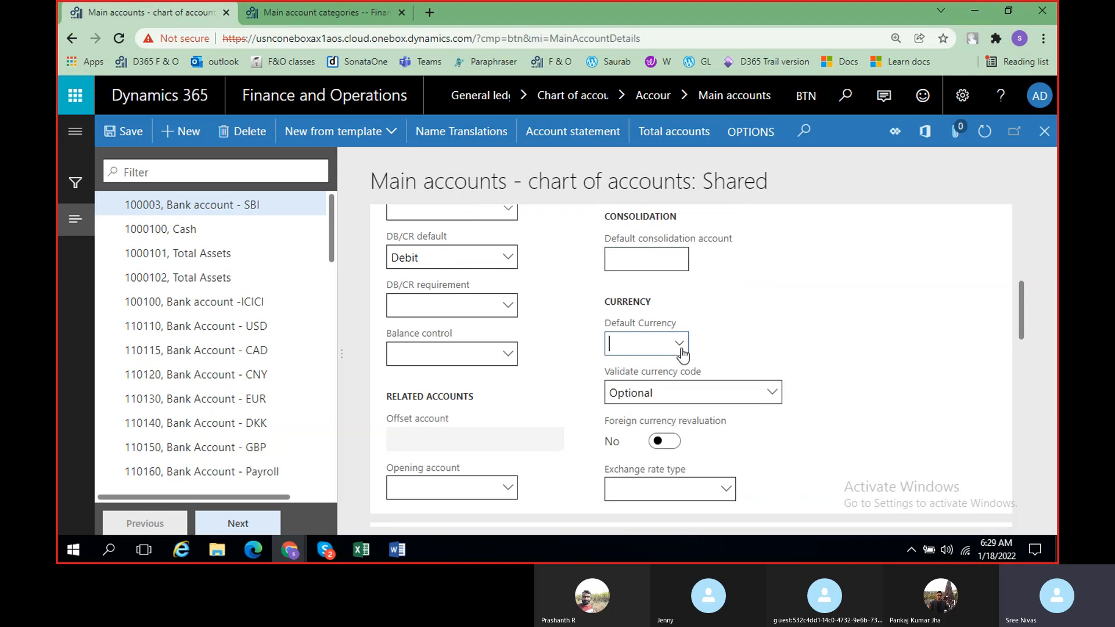
{"action": "left_click", "coordinate": [904, 350]}
{"action": "scroll", "coordinate": [904, 355], "scroll_direction": "up", "scroll_amount": 4}
{"action": "scroll", "coordinate": [903, 360], "scroll_direction": "up", "scroll_amount": 1}
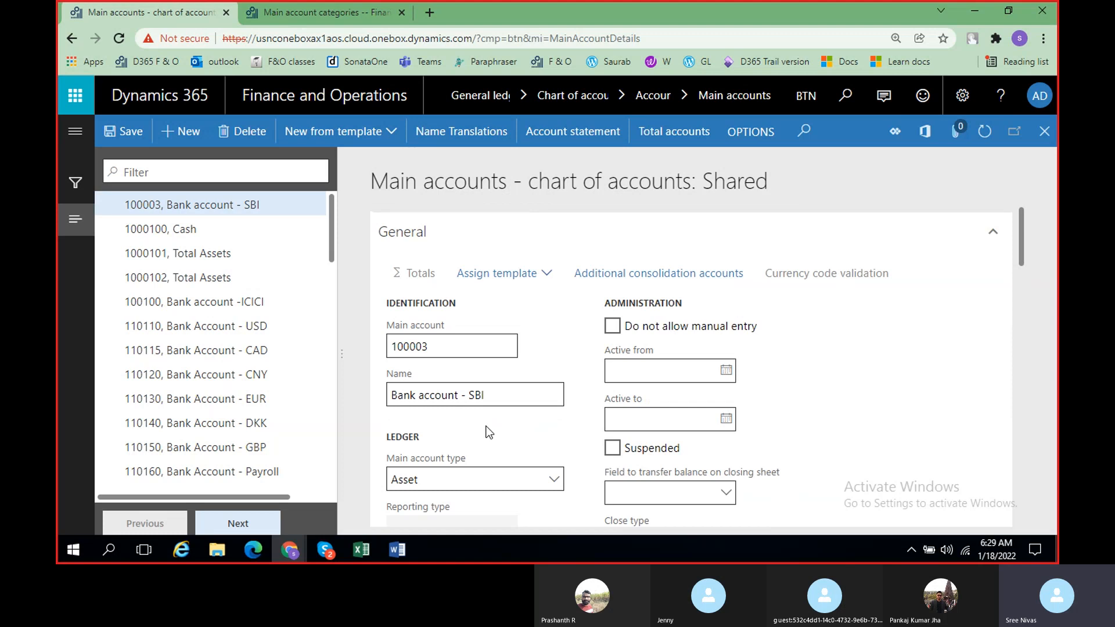
{"action": "scroll", "coordinate": [482, 424], "scroll_direction": "down", "scroll_amount": 1}
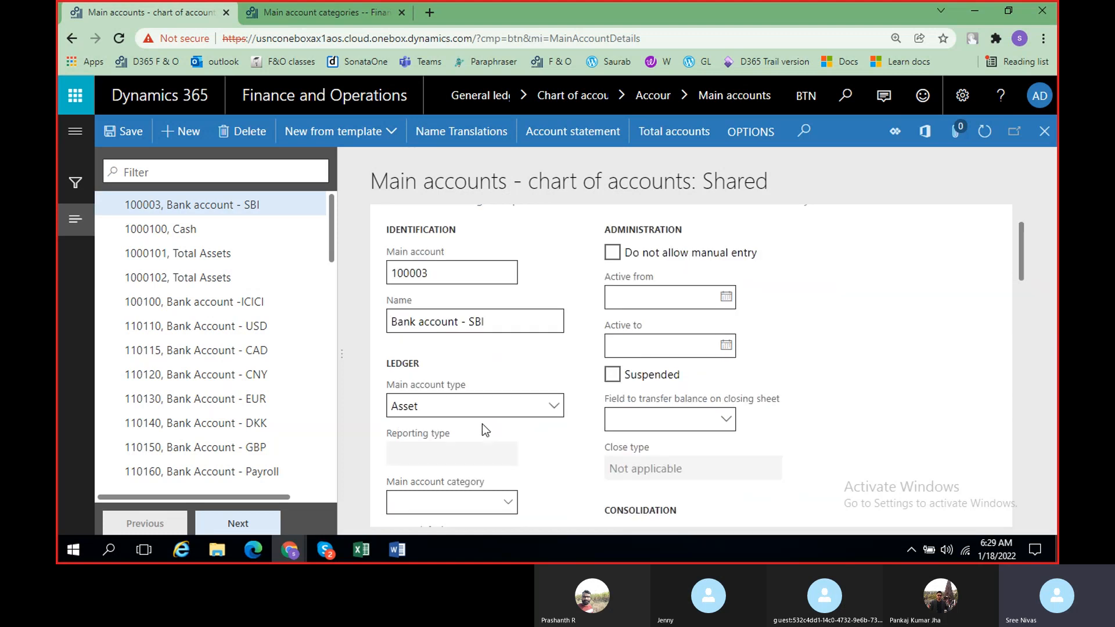
{"action": "scroll", "coordinate": [706, 433], "scroll_direction": "down", "scroll_amount": 2}
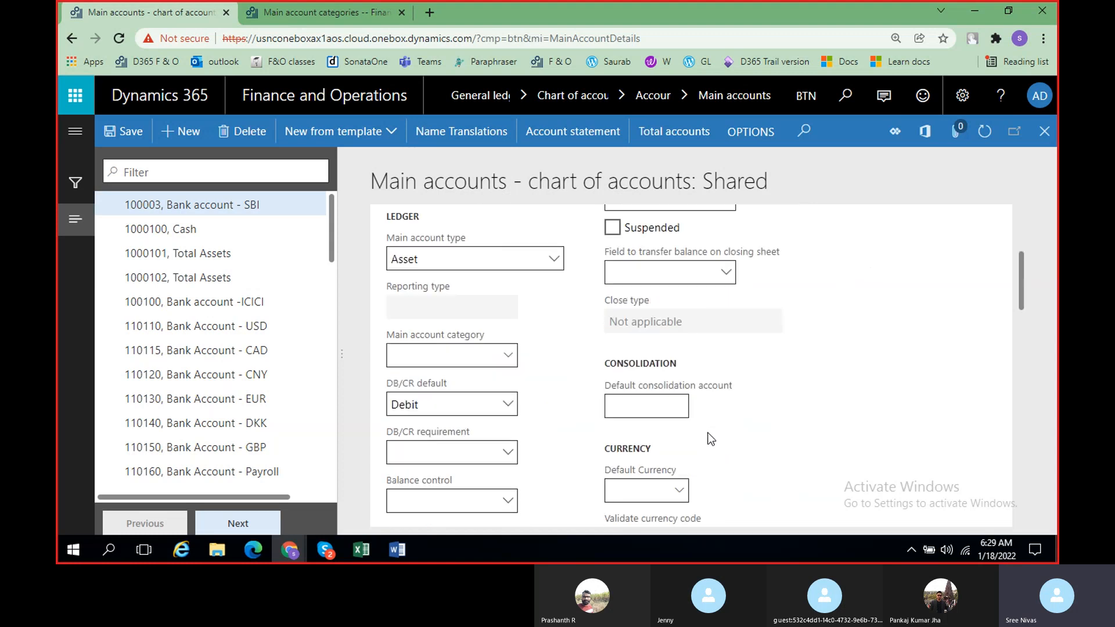
{"action": "scroll", "coordinate": [501, 322], "scroll_direction": "up", "scroll_amount": 2}
{"action": "scroll", "coordinate": [664, 428], "scroll_direction": "down", "scroll_amount": 2}
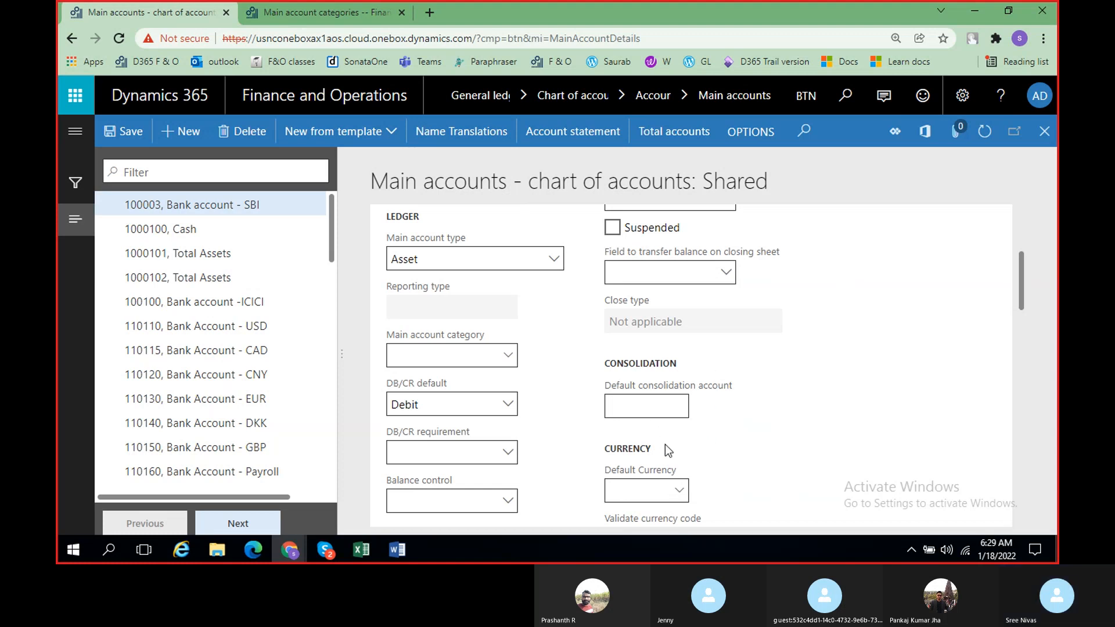
- Set the default currency of Bank account - SBI to INR
{"action": "scroll", "coordinate": [668, 444], "scroll_direction": "down", "scroll_amount": 2}
{"action": "left_click", "coordinate": [680, 346]}
{"action": "type", "text": "inr"}
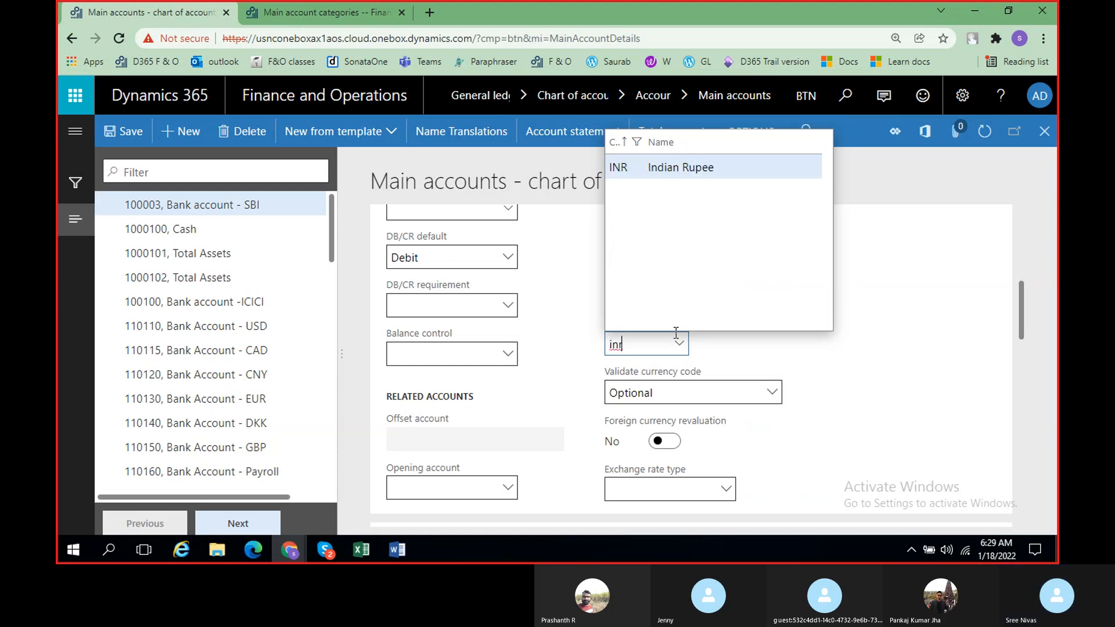
{"action": "left_click", "coordinate": [705, 167]}
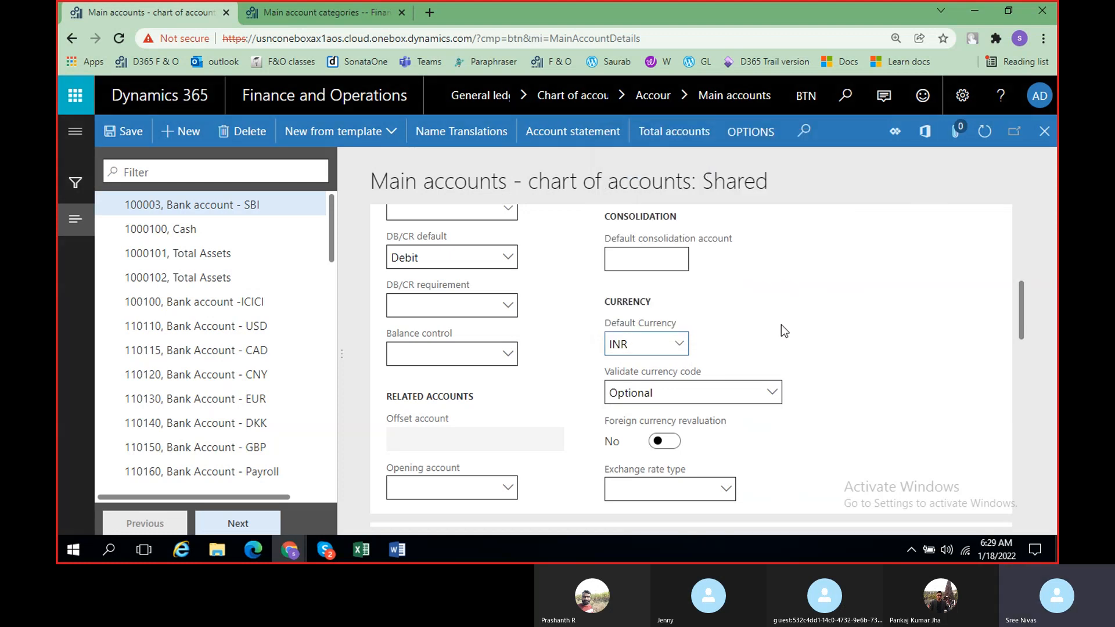
- Check the account's identification against its currency setting and clear the default currency
{"action": "scroll", "coordinate": [786, 377], "scroll_direction": "up", "scroll_amount": 4}
{"action": "scroll", "coordinate": [792, 394], "scroll_direction": "up", "scroll_amount": 1}
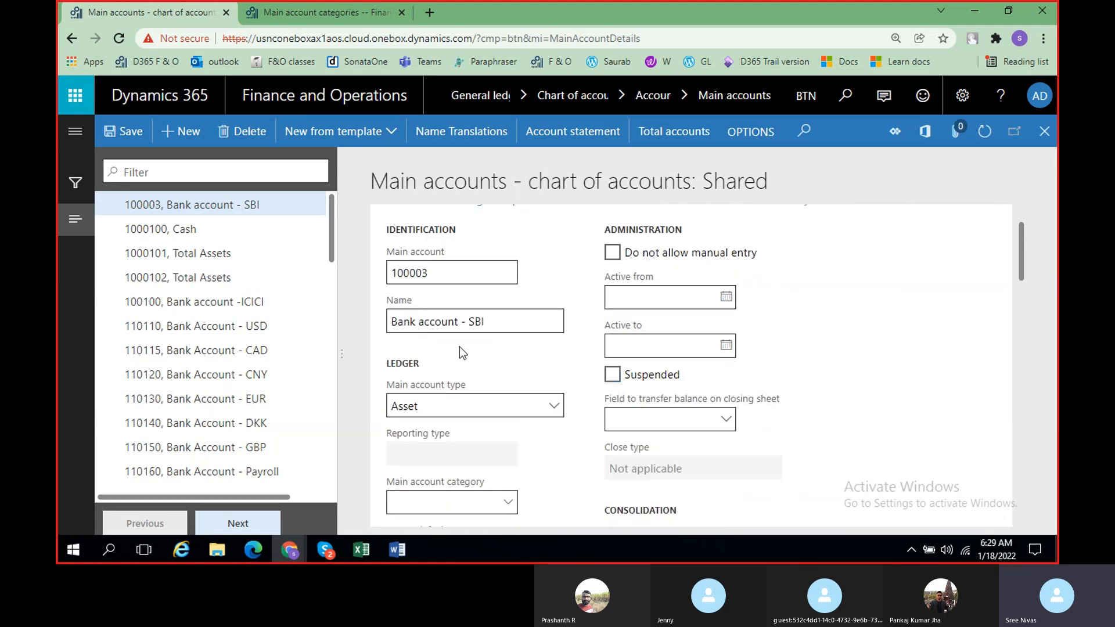
{"action": "scroll", "coordinate": [459, 346], "scroll_direction": "down", "scroll_amount": 4}
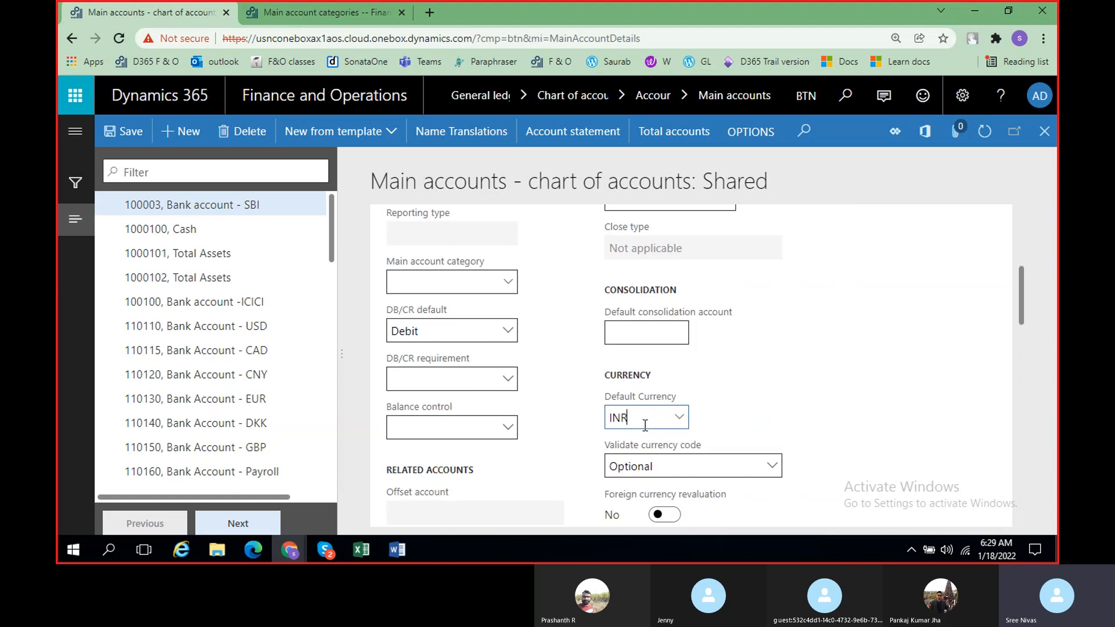
{"action": "key", "text": "BackSpace"}
{"action": "key", "text": "BackSpace"}
{"action": "key", "text": "BackSpace"}
{"action": "left_click", "coordinate": [949, 424]}
- Examine the choices for validating the currency code, keeping Optional
{"action": "scroll", "coordinate": [709, 416], "scroll_direction": "down", "scroll_amount": 3}
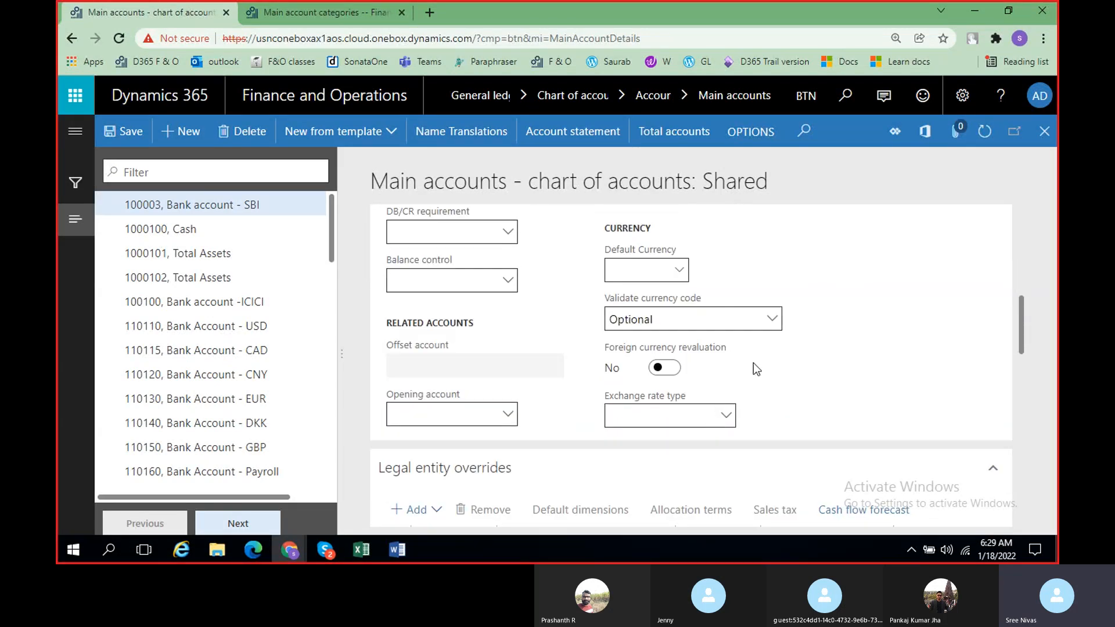
{"action": "left_click", "coordinate": [772, 321]}
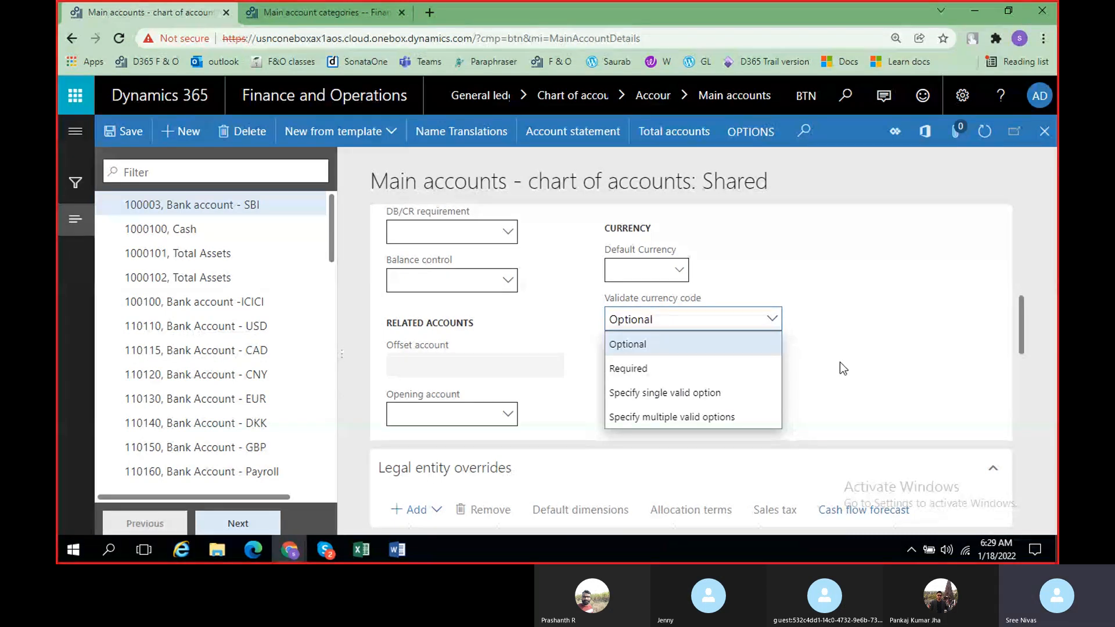
{"action": "left_click", "coordinate": [882, 364]}
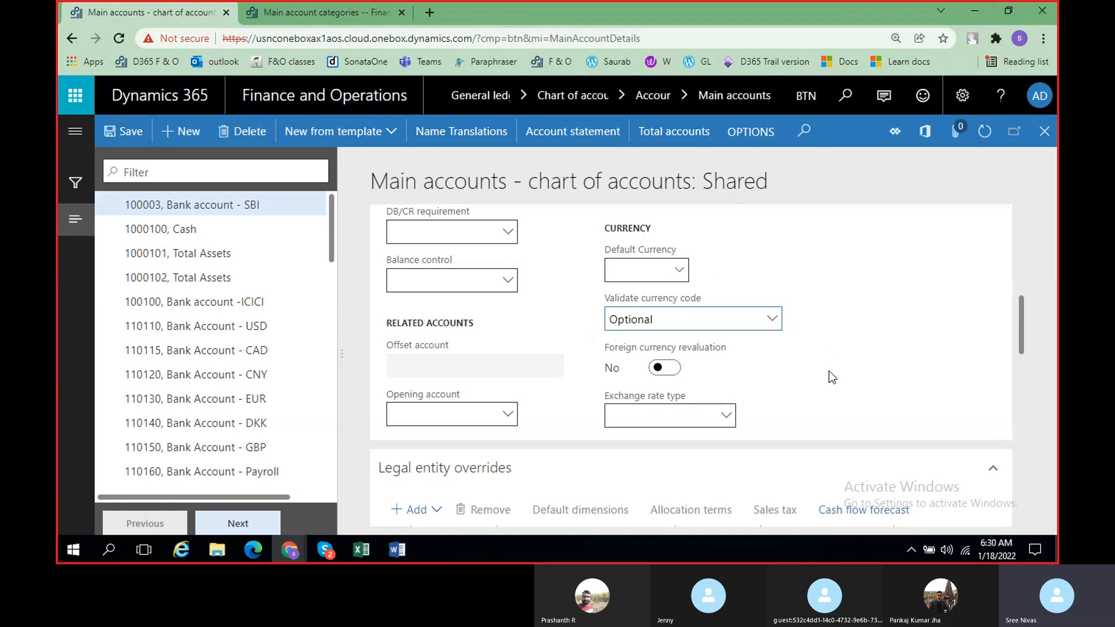
- Try out foreign currency revaluation on Bank account - SBI while reviewing its general settings, leaving the option at No
{"action": "left_click", "coordinate": [667, 368]}
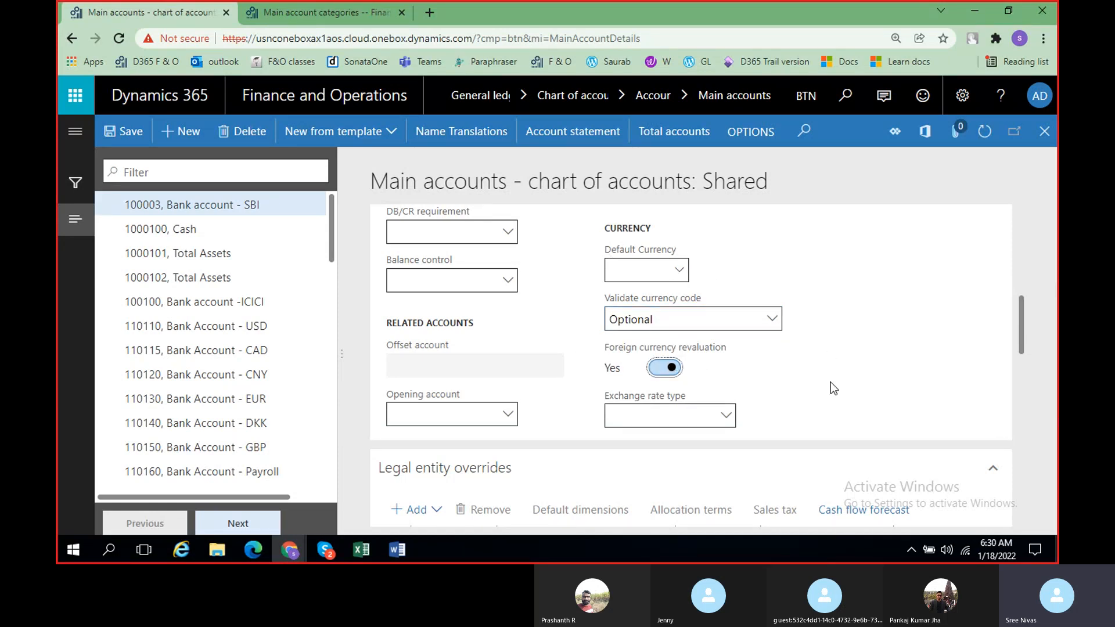
{"action": "scroll", "coordinate": [843, 391], "scroll_direction": "up", "scroll_amount": 5}
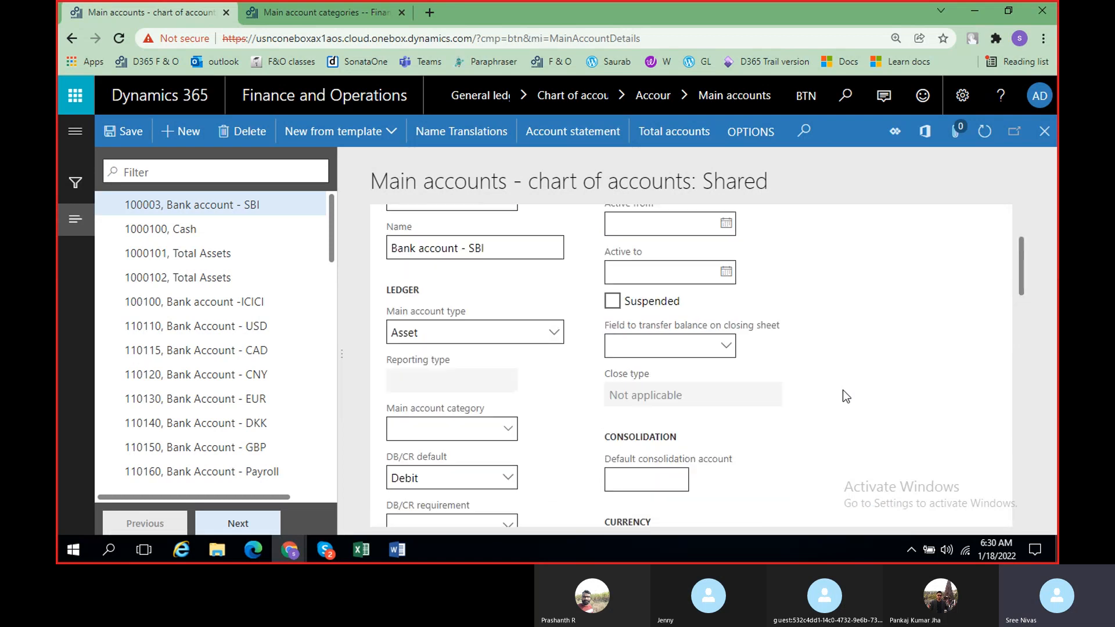
{"action": "scroll", "coordinate": [843, 391], "scroll_direction": "up", "scroll_amount": 2}
{"action": "scroll", "coordinate": [842, 391], "scroll_direction": "down", "scroll_amount": 6}
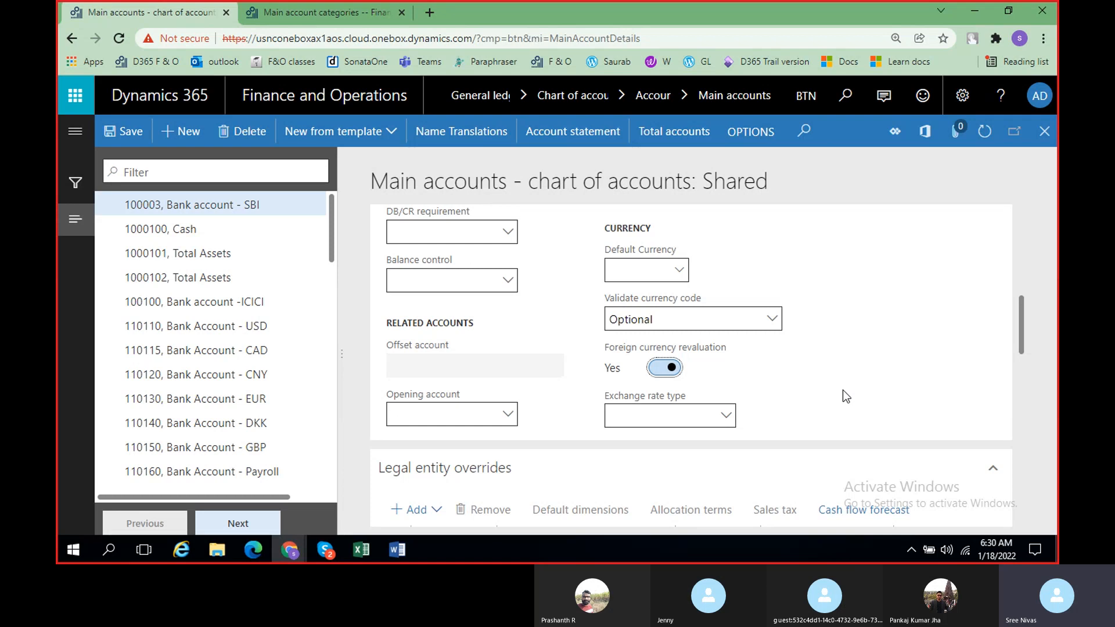
{"action": "left_click", "coordinate": [658, 371]}
- Examine the available exchange rate types for Bank account - SBI, leaving the field blank
{"action": "left_click", "coordinate": [727, 423]}
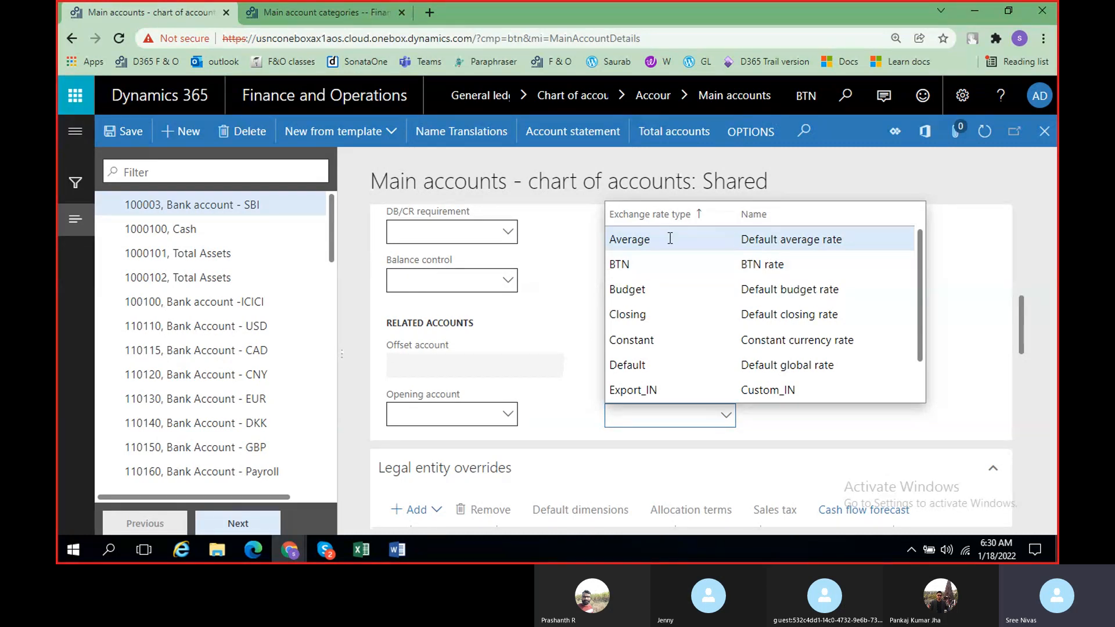
{"action": "left_click", "coordinate": [782, 427]}
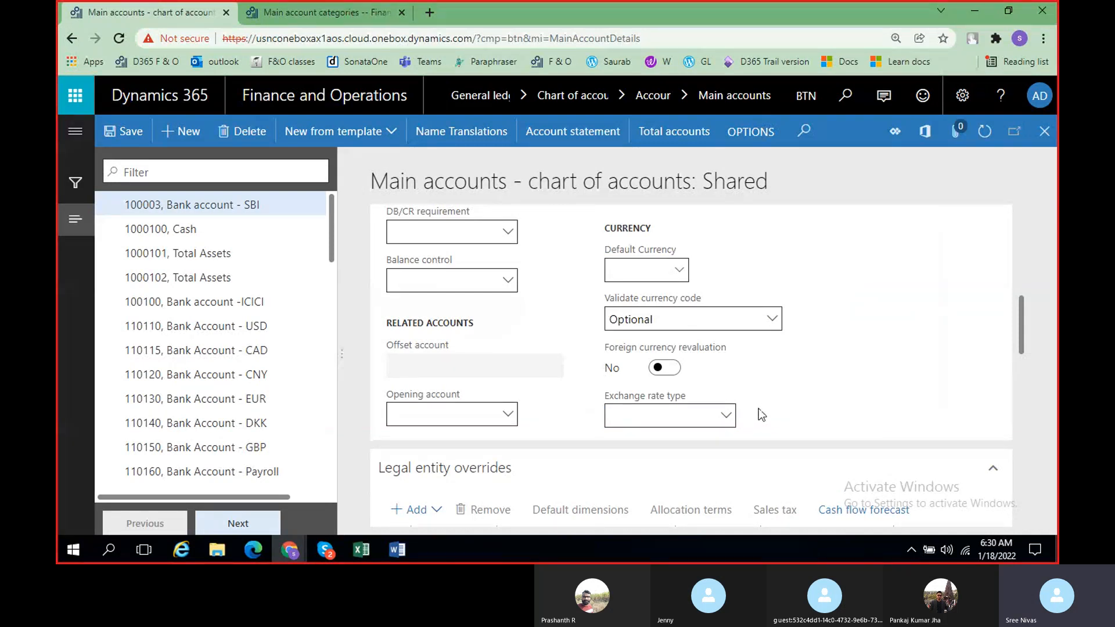
{"action": "scroll", "coordinate": [758, 409], "scroll_direction": "up", "scroll_amount": 10}
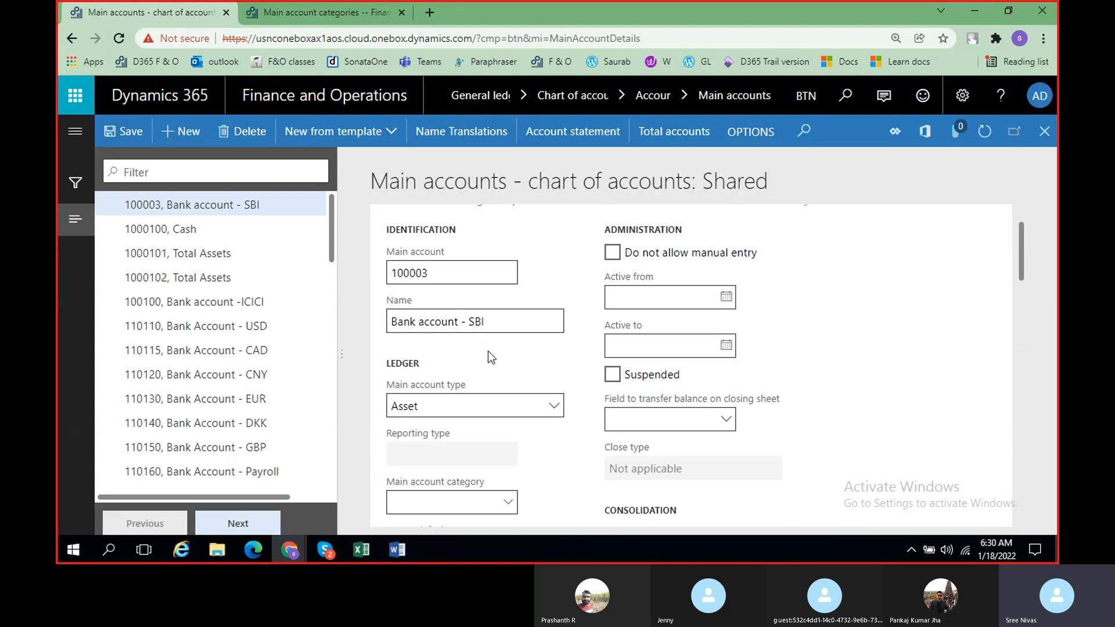
{"action": "scroll", "coordinate": [488, 352], "scroll_direction": "down", "scroll_amount": 5}
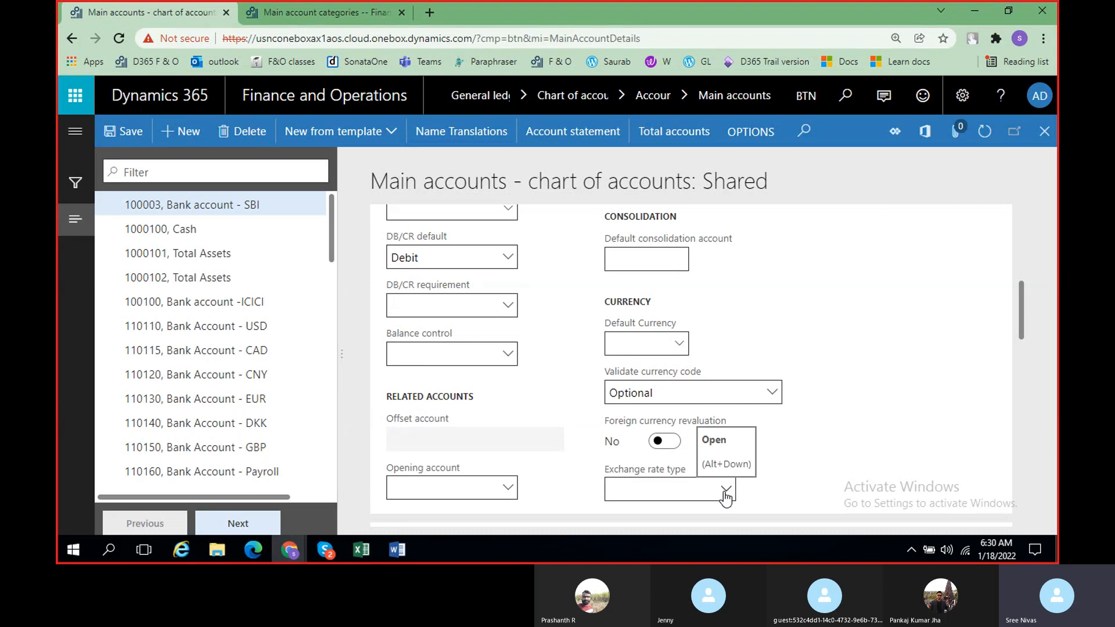
{"action": "scroll", "coordinate": [765, 475], "scroll_direction": "down", "scroll_amount": 3}
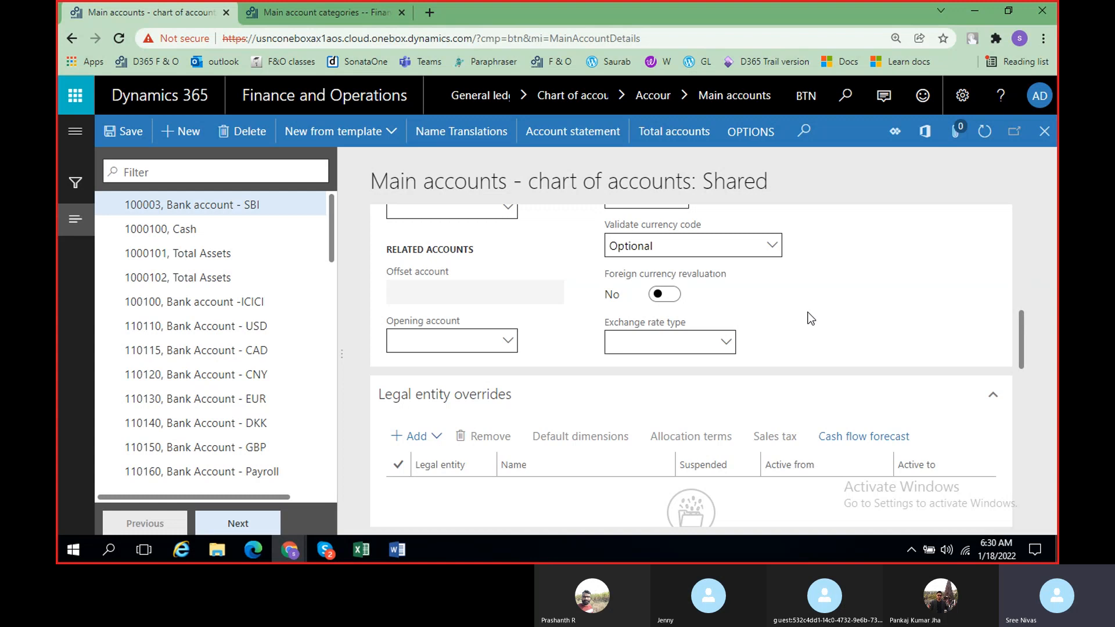
- Review the general settings of Bank account - SBI from identification through currency, along with its legal entity overrides
{"action": "scroll", "coordinate": [797, 350], "scroll_direction": "up", "scroll_amount": 5}
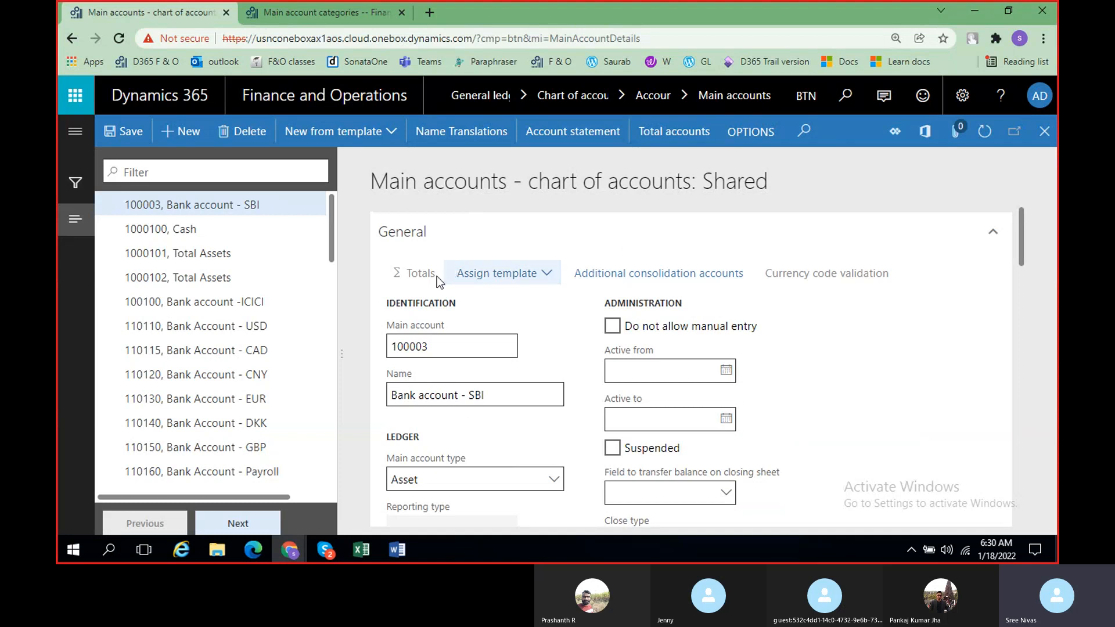
{"action": "scroll", "coordinate": [787, 398], "scroll_direction": "down", "scroll_amount": 6}
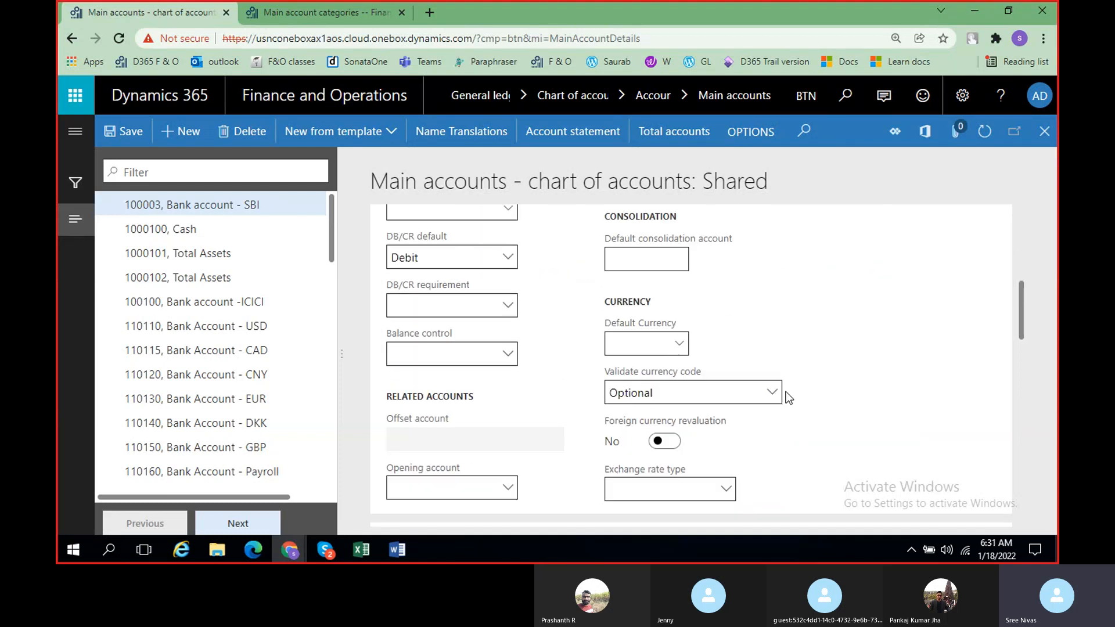
{"action": "scroll", "coordinate": [418, 351], "scroll_direction": "up", "scroll_amount": 5}
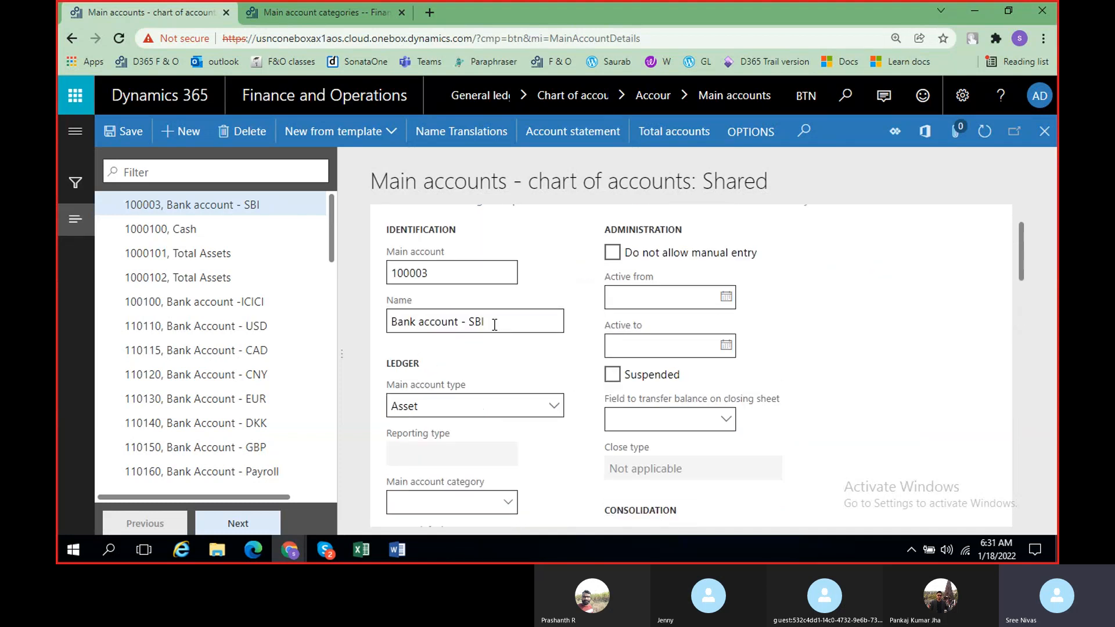
{"action": "scroll", "coordinate": [567, 393], "scroll_direction": "up", "scroll_amount": 1}
{"action": "scroll", "coordinate": [571, 396], "scroll_direction": "down", "scroll_amount": 6}
{"action": "scroll", "coordinate": [571, 396], "scroll_direction": "down", "scroll_amount": 4}
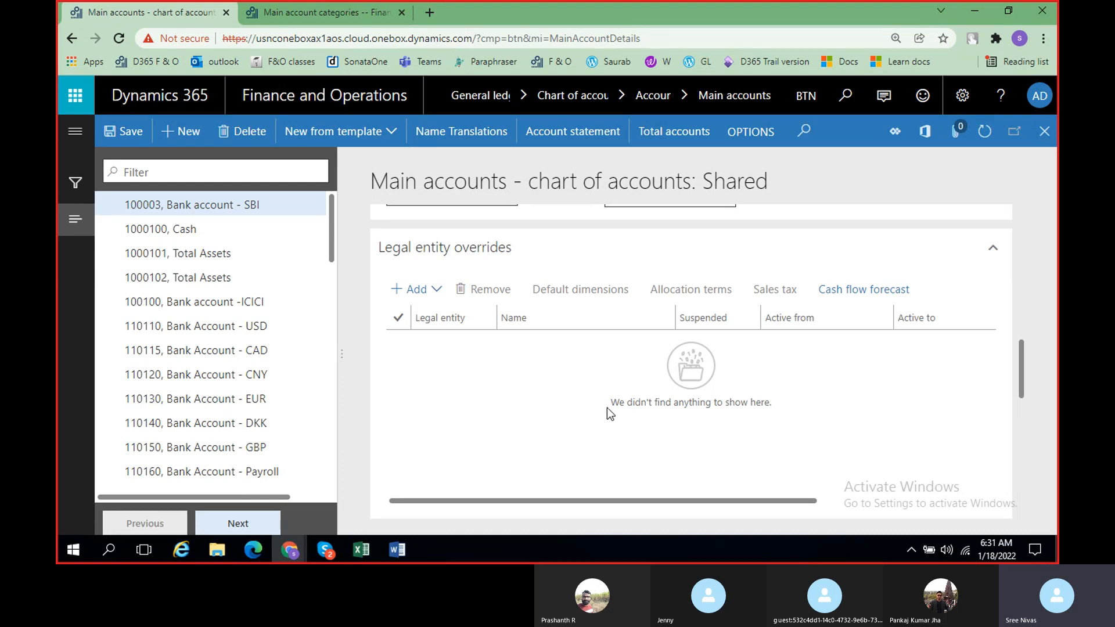
{"action": "scroll", "coordinate": [860, 290], "scroll_direction": "up", "scroll_amount": 3}
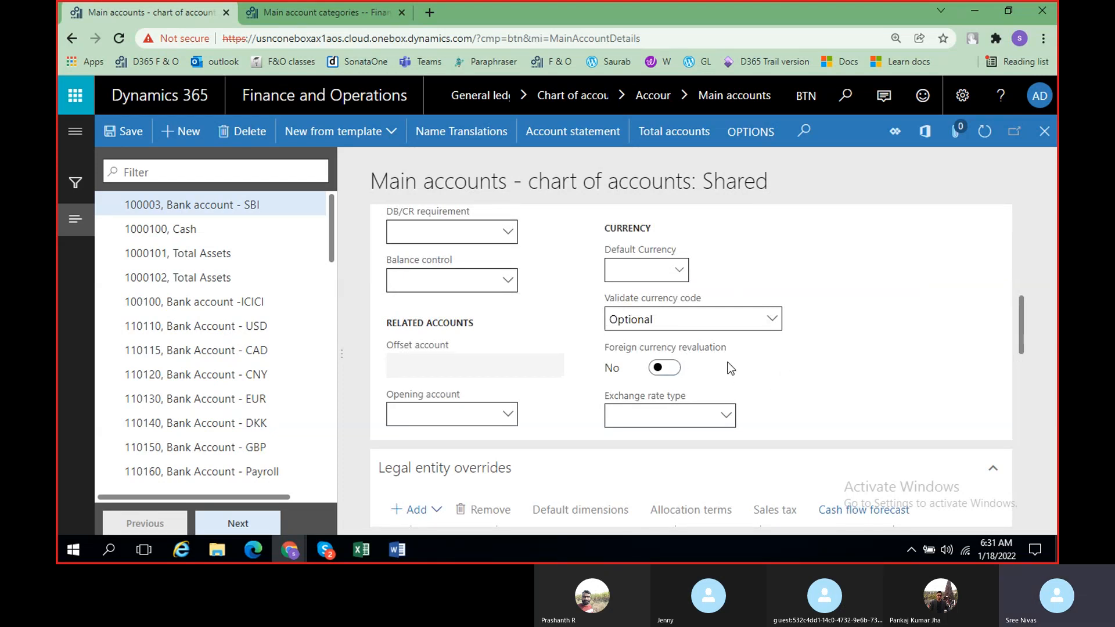
{"action": "scroll", "coordinate": [825, 394], "scroll_direction": "up", "scroll_amount": 6}
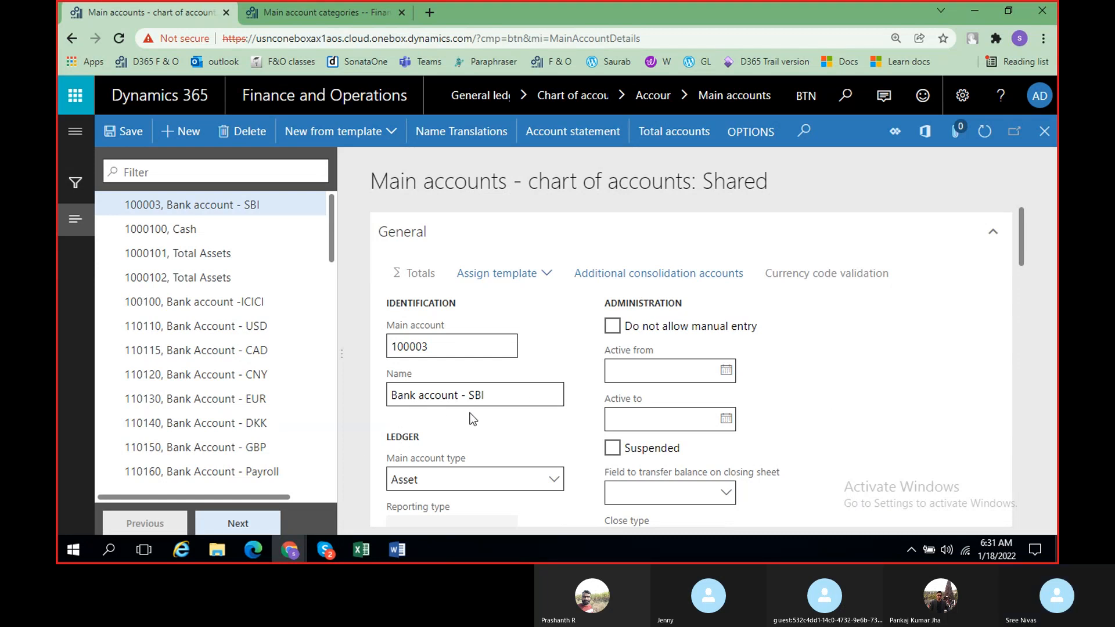
{"action": "scroll", "coordinate": [650, 360], "scroll_direction": "down", "scroll_amount": 6}
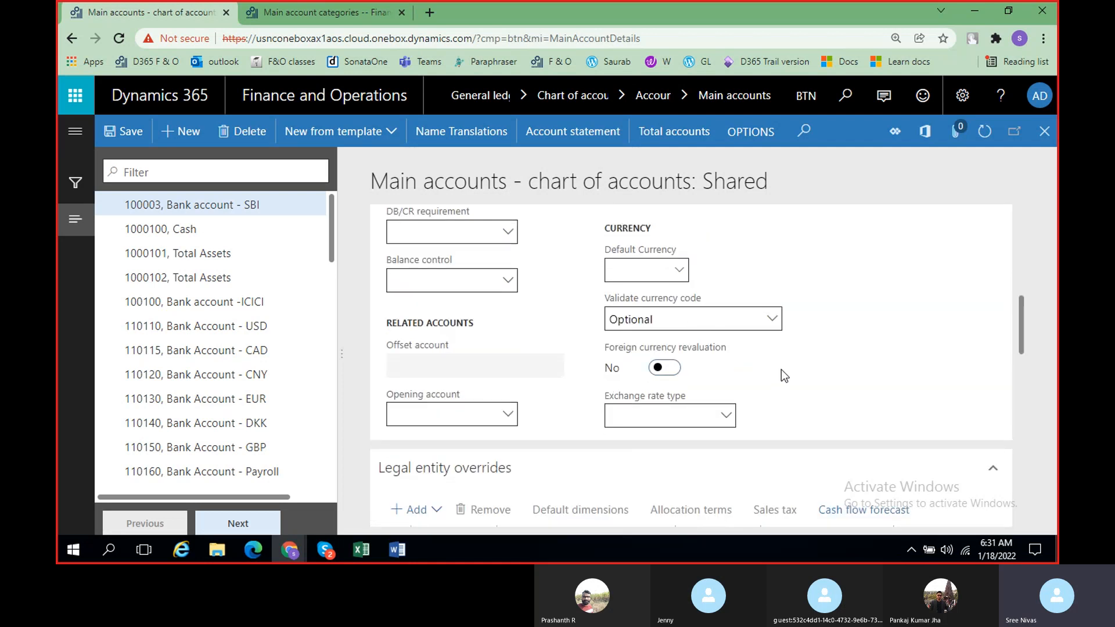
{"action": "scroll", "coordinate": [752, 362], "scroll_direction": "down", "scroll_amount": 2}
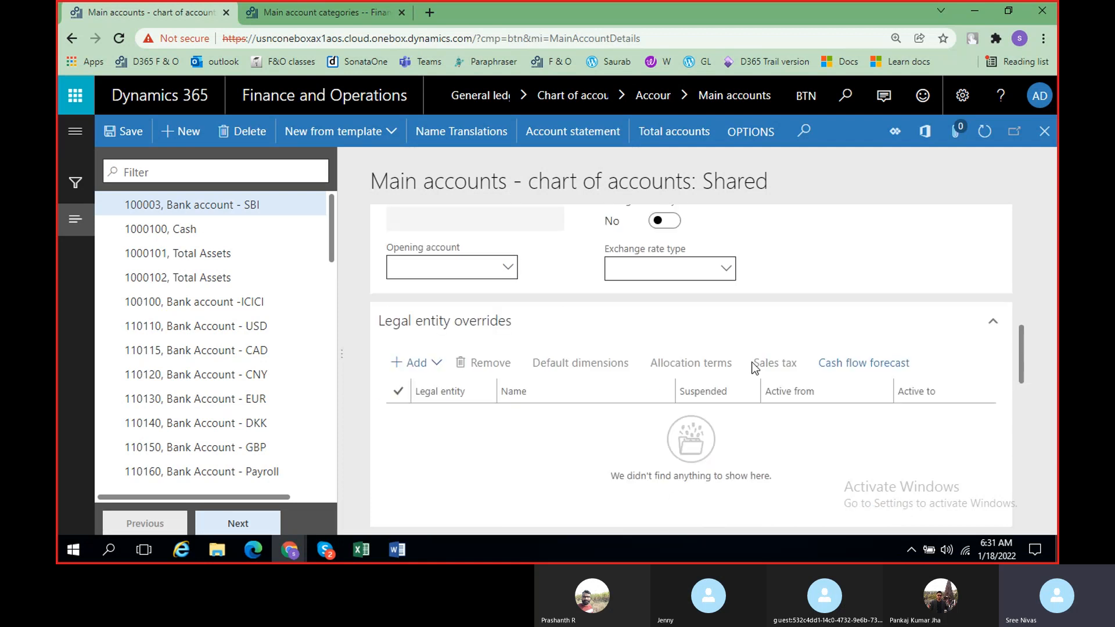
{"action": "scroll", "coordinate": [970, 331], "scroll_direction": "up", "scroll_amount": 8}
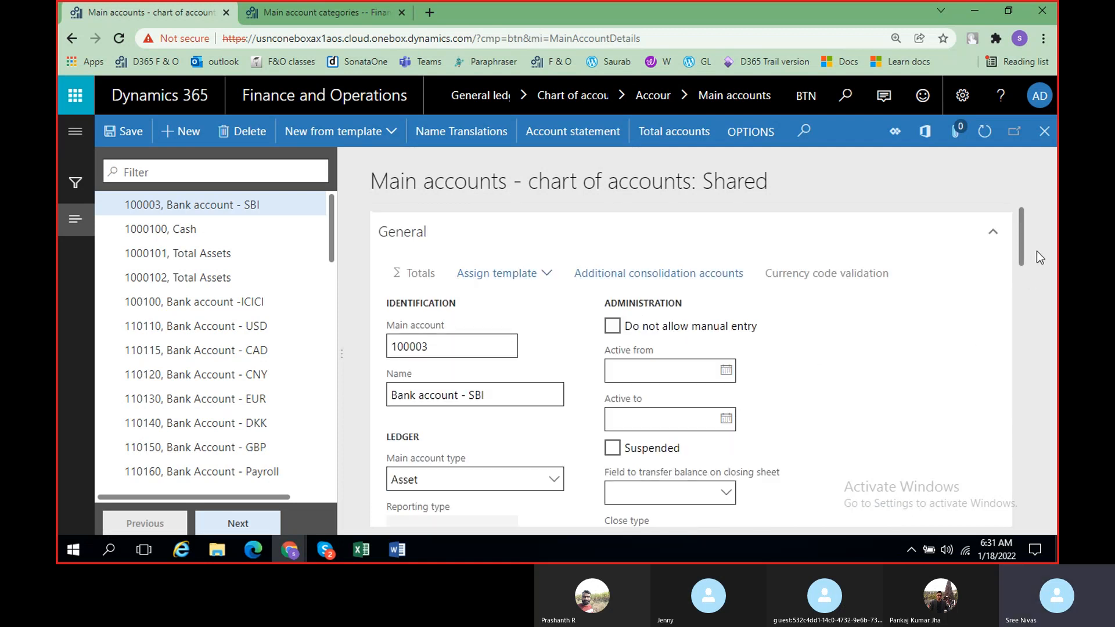
- Add a legal entity override for DEMF to Bank account - SBI
{"action": "left_click", "coordinate": [993, 231]}
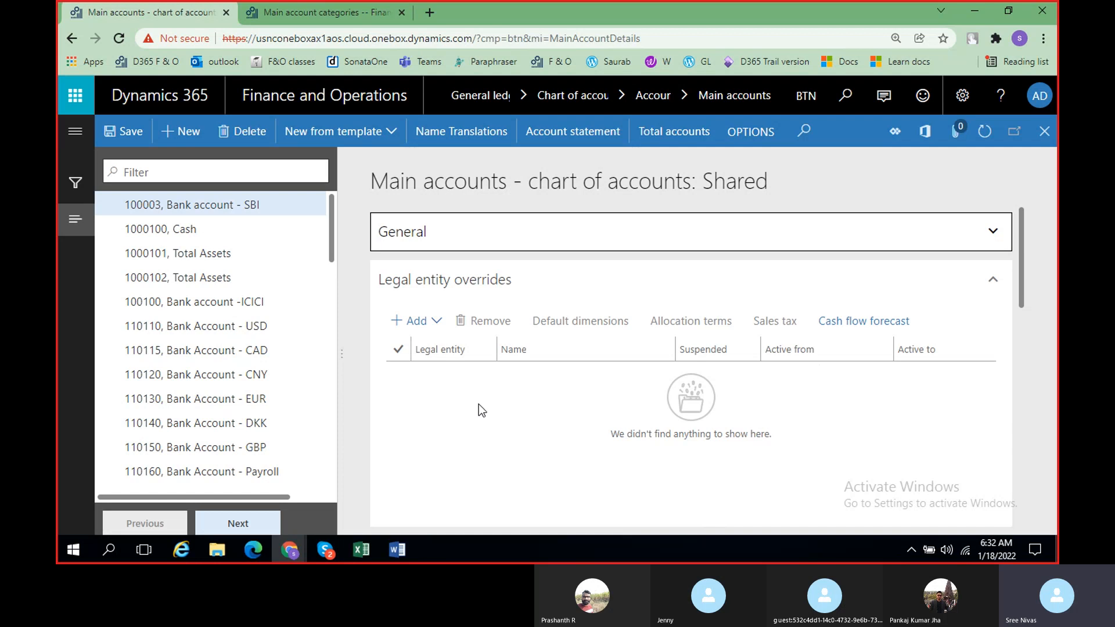
{"action": "left_click", "coordinate": [437, 327]}
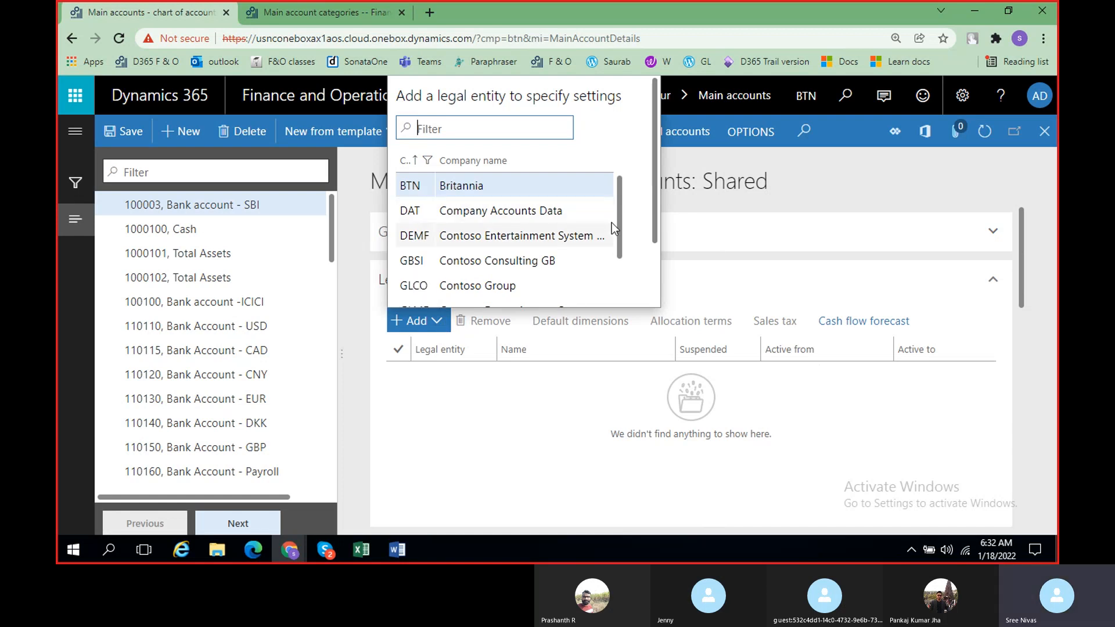
{"action": "left_click_drag", "start_coordinate": [619, 221], "coordinate": [619, 230]}
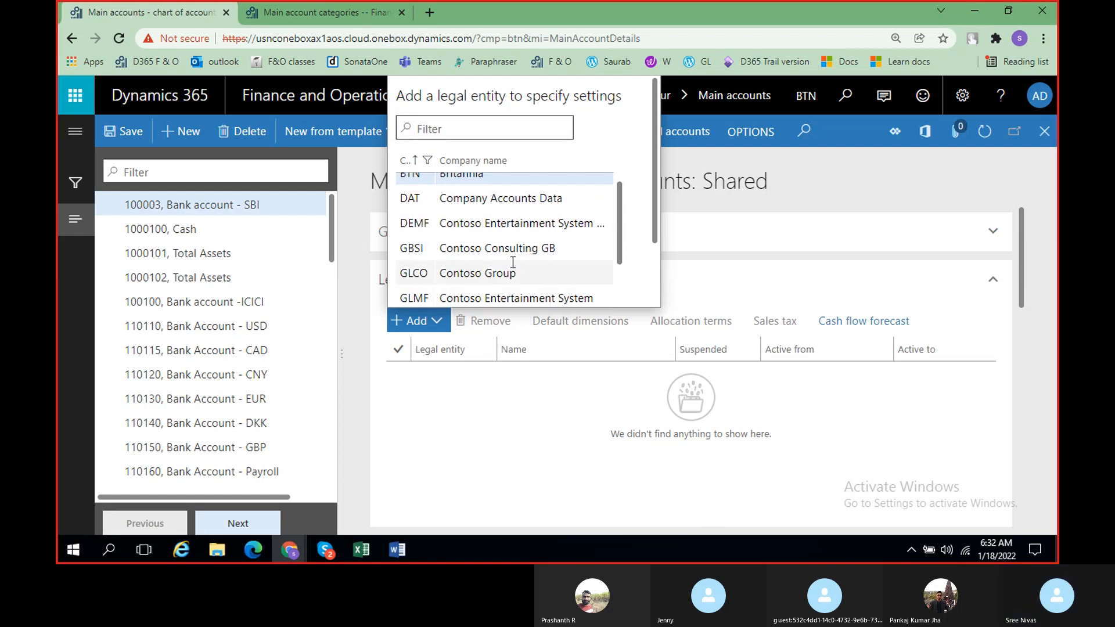
{"action": "left_click", "coordinate": [493, 226]}
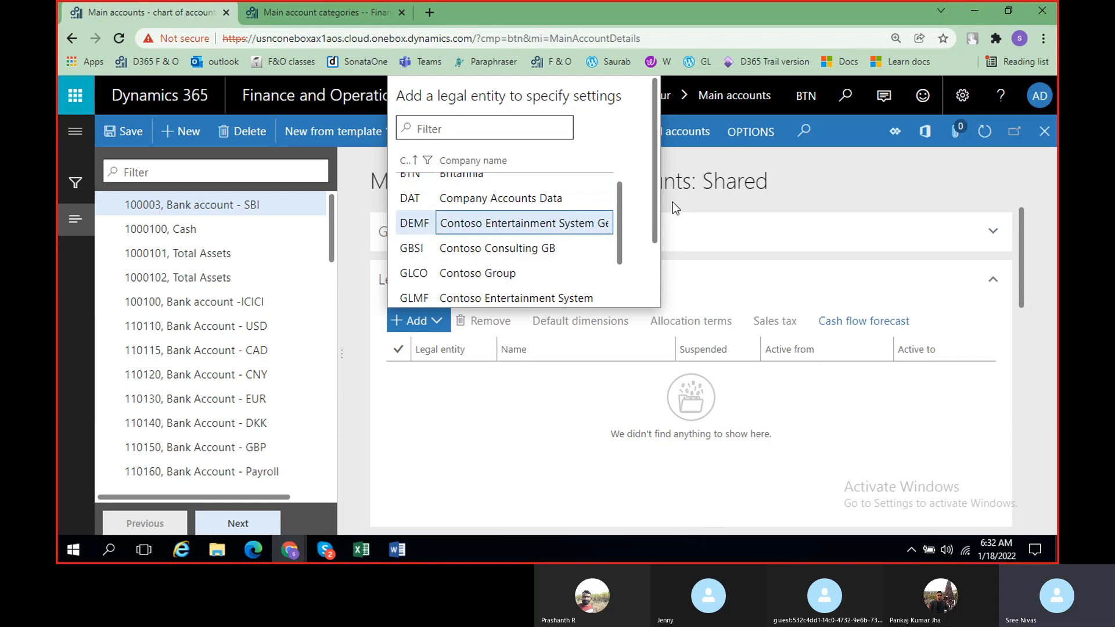
{"action": "left_click_drag", "start_coordinate": [654, 207], "coordinate": [657, 269]}
{"action": "left_click", "coordinate": [417, 290]}
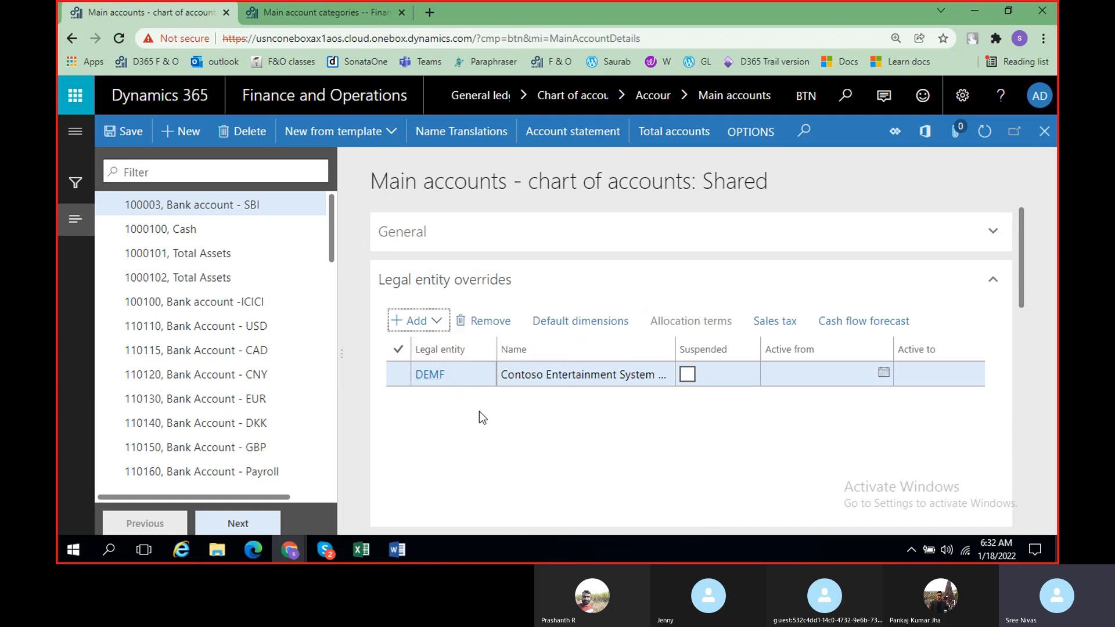
- Suspend Bank account - SBI in its general administration settings and check the DEMF entry in the legal entity overrides
{"action": "left_click", "coordinate": [993, 231]}
{"action": "scroll", "coordinate": [747, 367], "scroll_direction": "down", "scroll_amount": 5}
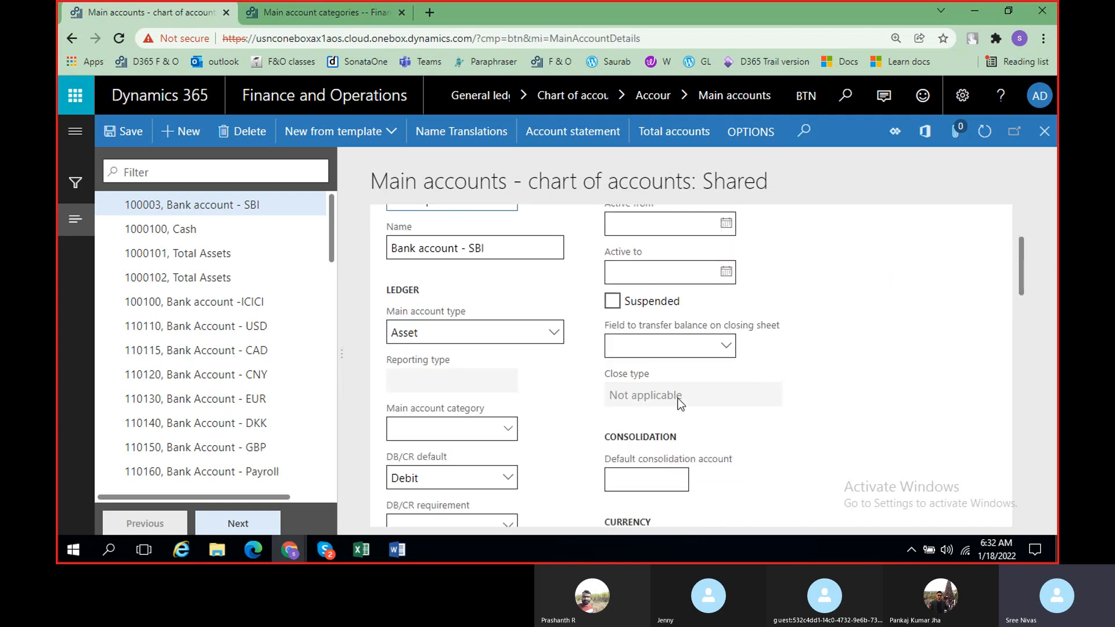
{"action": "scroll", "coordinate": [570, 411], "scroll_direction": "down", "scroll_amount": 3}
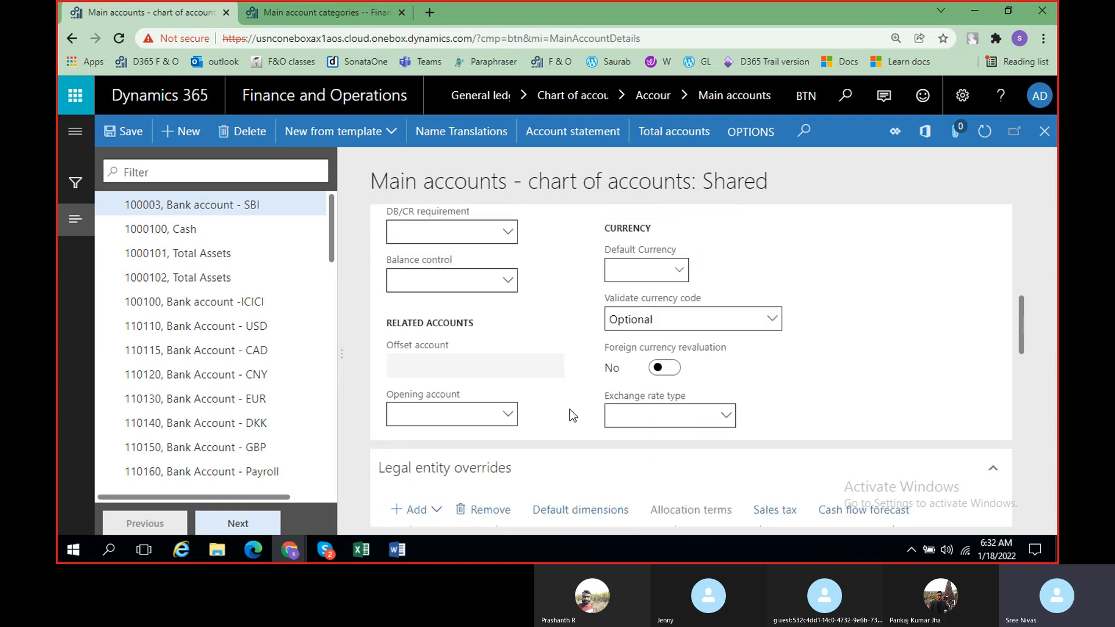
{"action": "scroll", "coordinate": [570, 411], "scroll_direction": "up", "scroll_amount": 5}
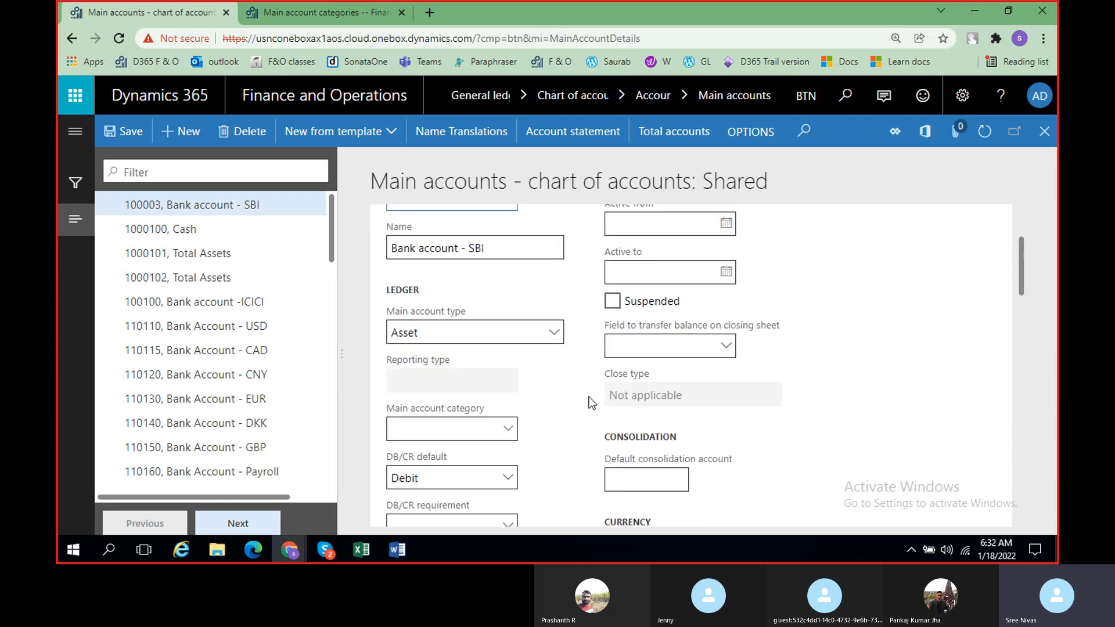
{"action": "left_click", "coordinate": [612, 303]}
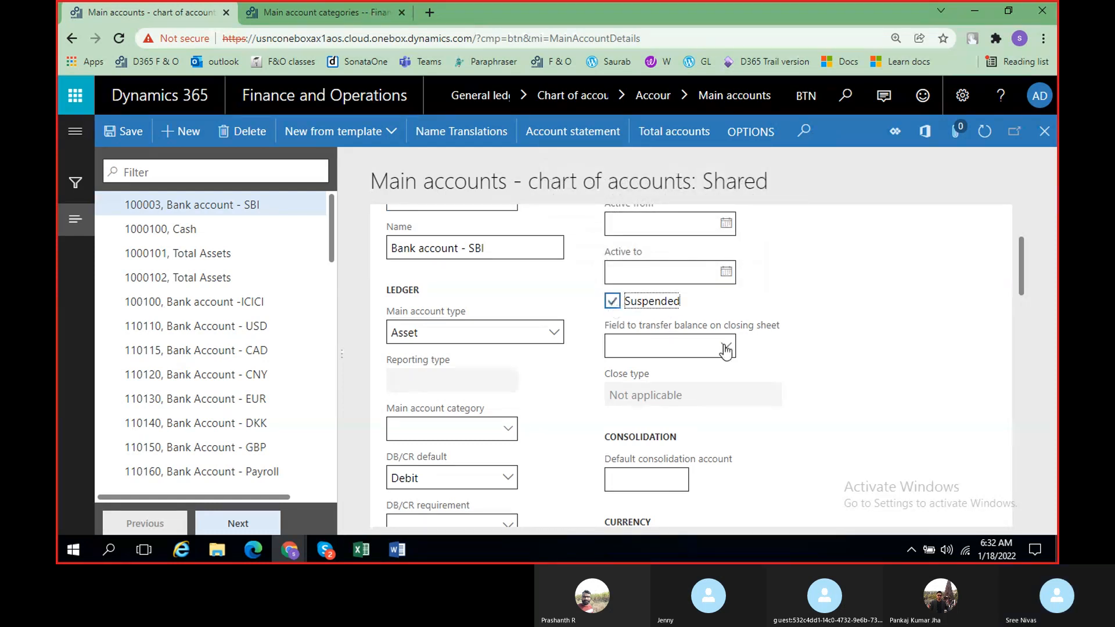
{"action": "scroll", "coordinate": [724, 354], "scroll_direction": "down", "scroll_amount": 10}
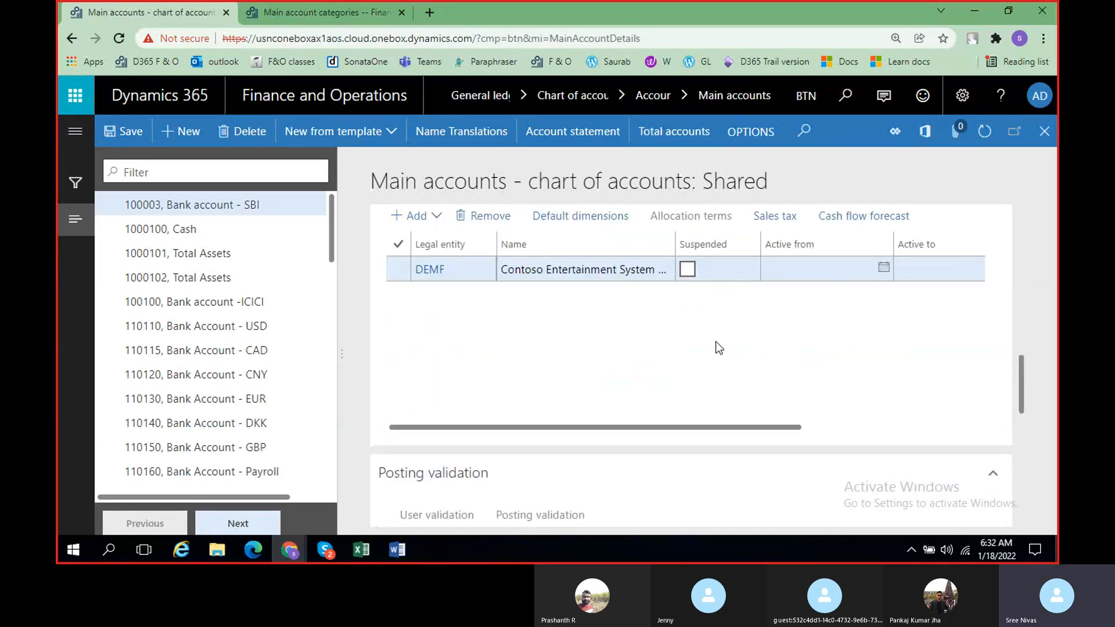
{"action": "scroll", "coordinate": [716, 348], "scroll_direction": "up", "scroll_amount": 10}
{"action": "scroll", "coordinate": [634, 266], "scroll_direction": "down", "scroll_amount": 3}
{"action": "scroll", "coordinate": [633, 265], "scroll_direction": "down", "scroll_amount": 3}
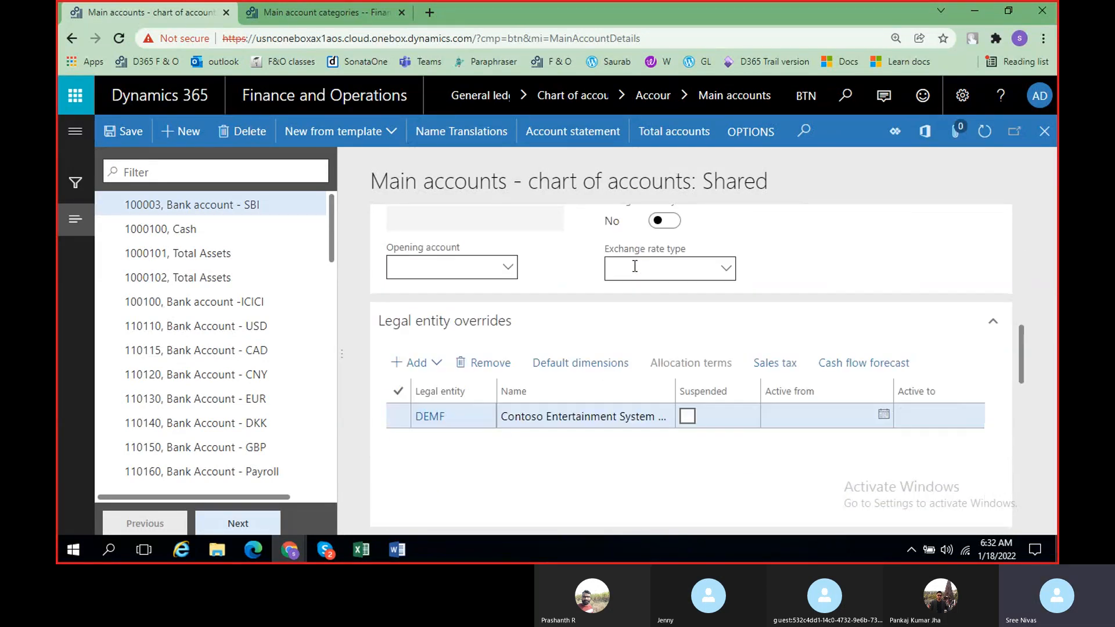
- Browse the legal entities available for an override without adding one, and clear the Suspended option in the account's general settings
{"action": "left_click", "coordinate": [437, 366]}
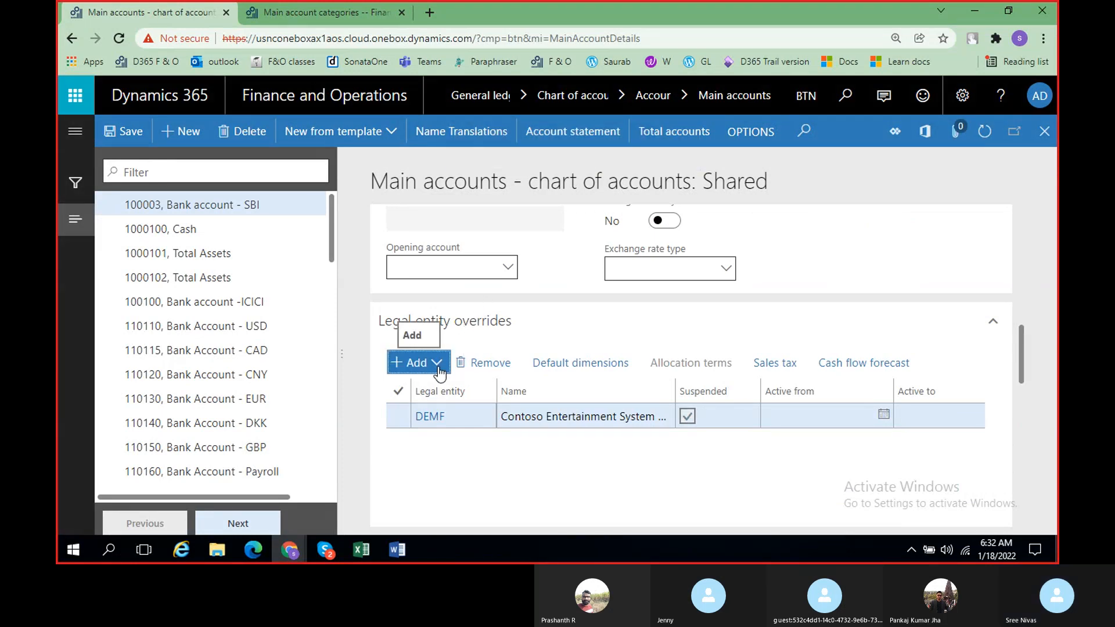
{"action": "scroll", "coordinate": [485, 252], "scroll_direction": "down", "scroll_amount": 3}
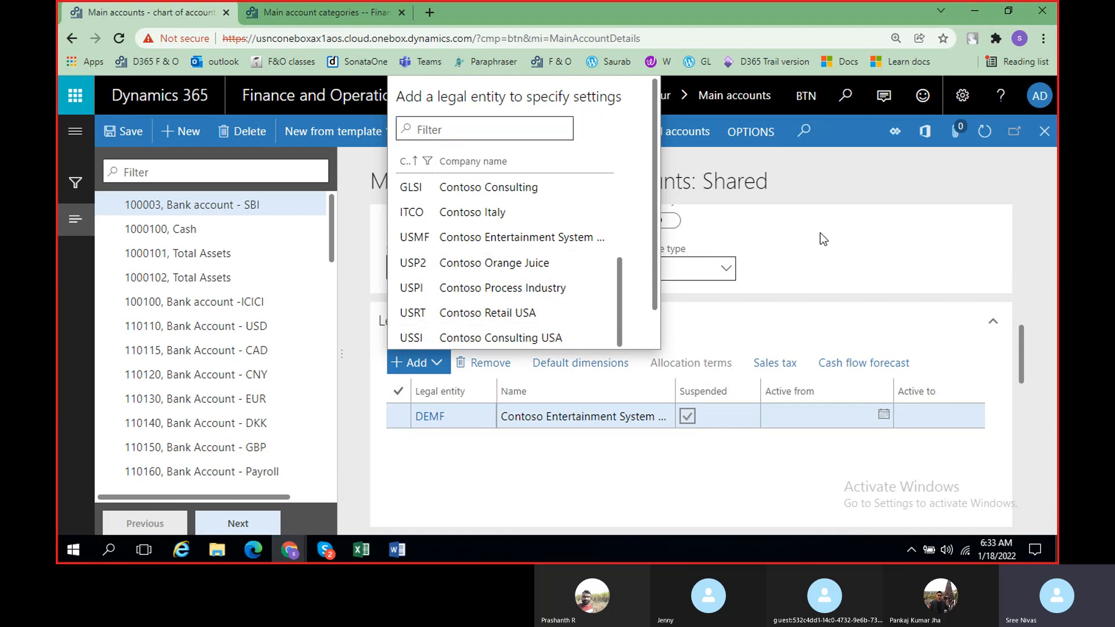
{"action": "scroll", "coordinate": [750, 331], "scroll_direction": "up", "scroll_amount": 10}
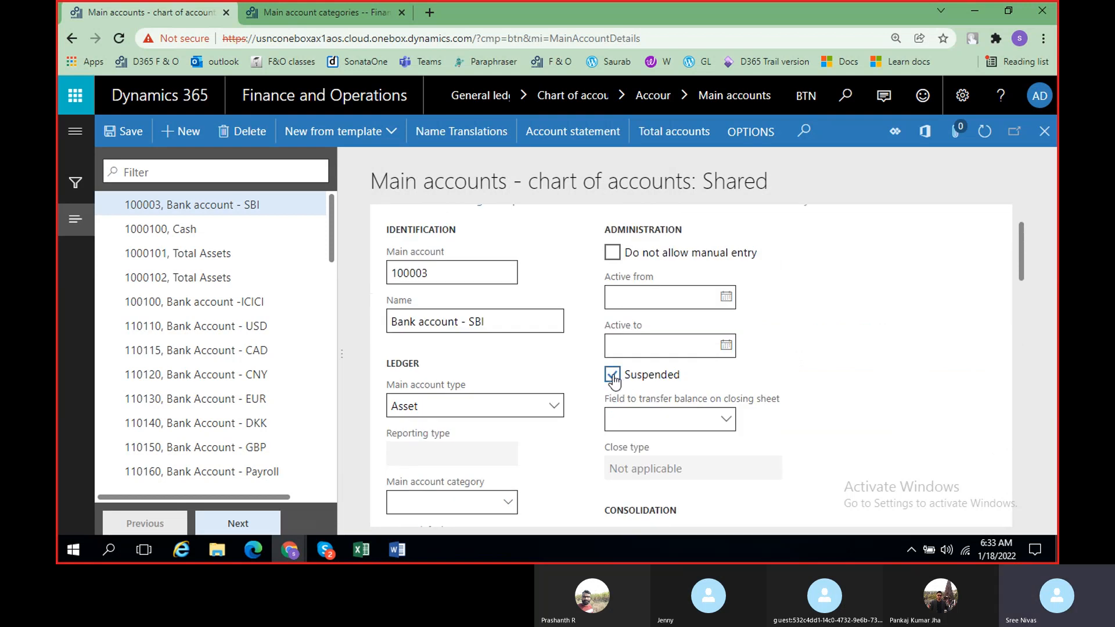
{"action": "left_click", "coordinate": [614, 381]}
{"action": "scroll", "coordinate": [876, 346], "scroll_direction": "down", "scroll_amount": 10}
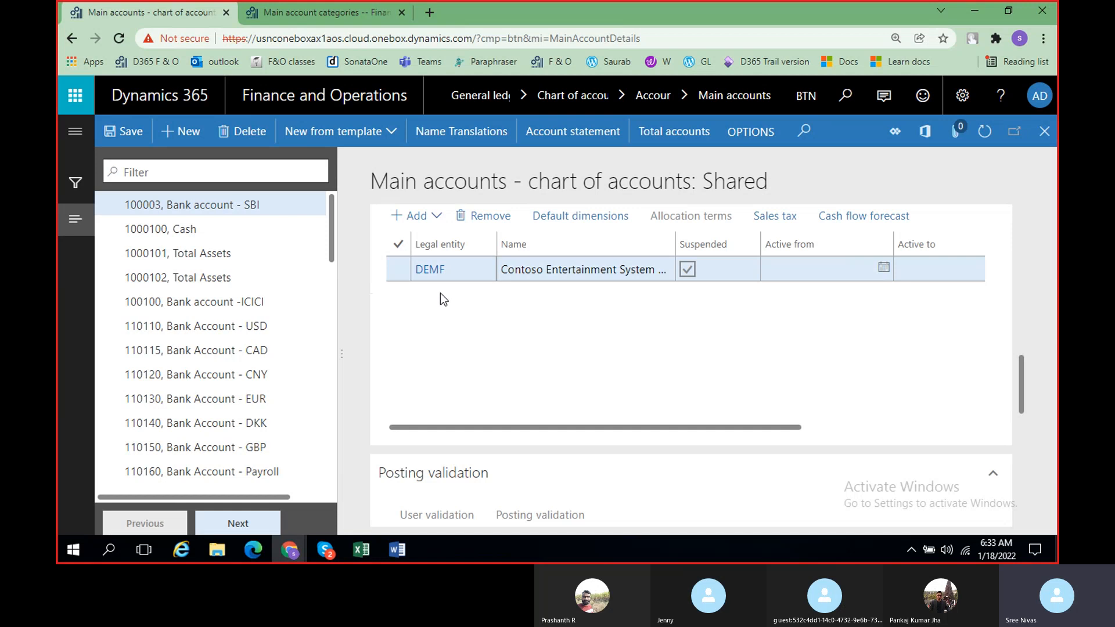
- Add a second legal entity override for USSI, Contoso Consulting USA, to Bank account - SBI
{"action": "left_click", "coordinate": [429, 278]}
{"action": "left_click", "coordinate": [423, 223]}
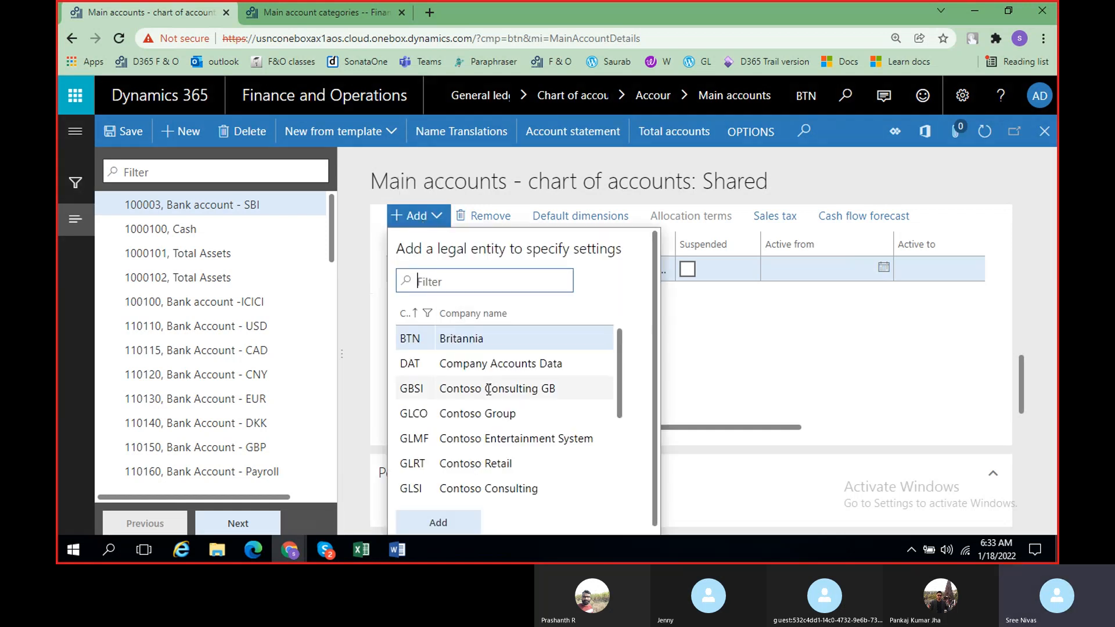
{"action": "scroll", "coordinate": [490, 389], "scroll_direction": "down", "scroll_amount": 3}
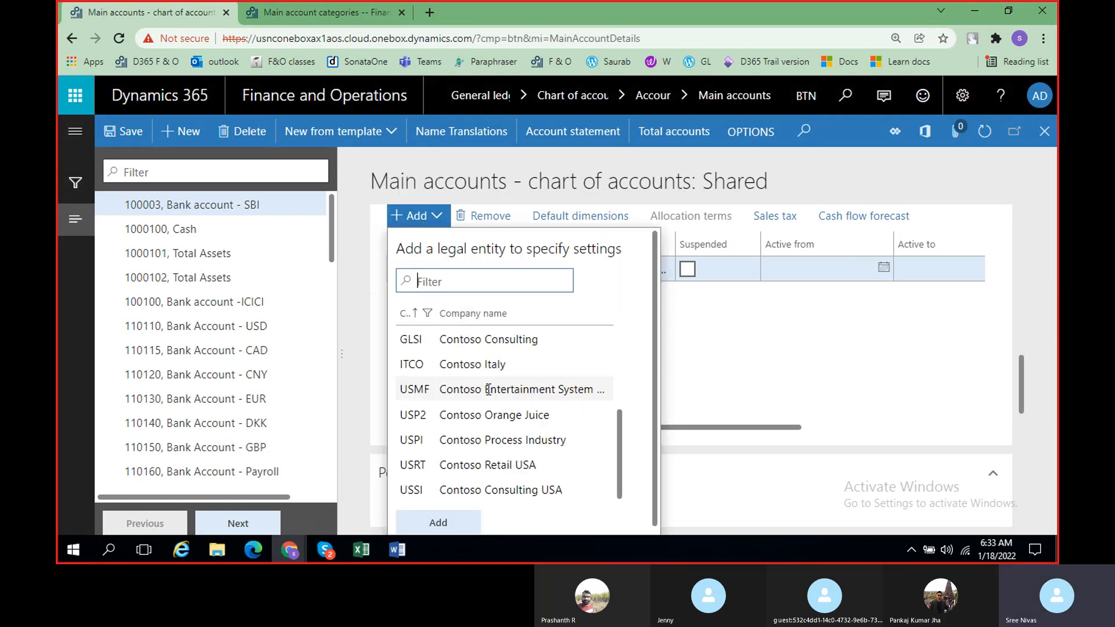
{"action": "scroll", "coordinate": [464, 438], "scroll_direction": "up", "scroll_amount": 3}
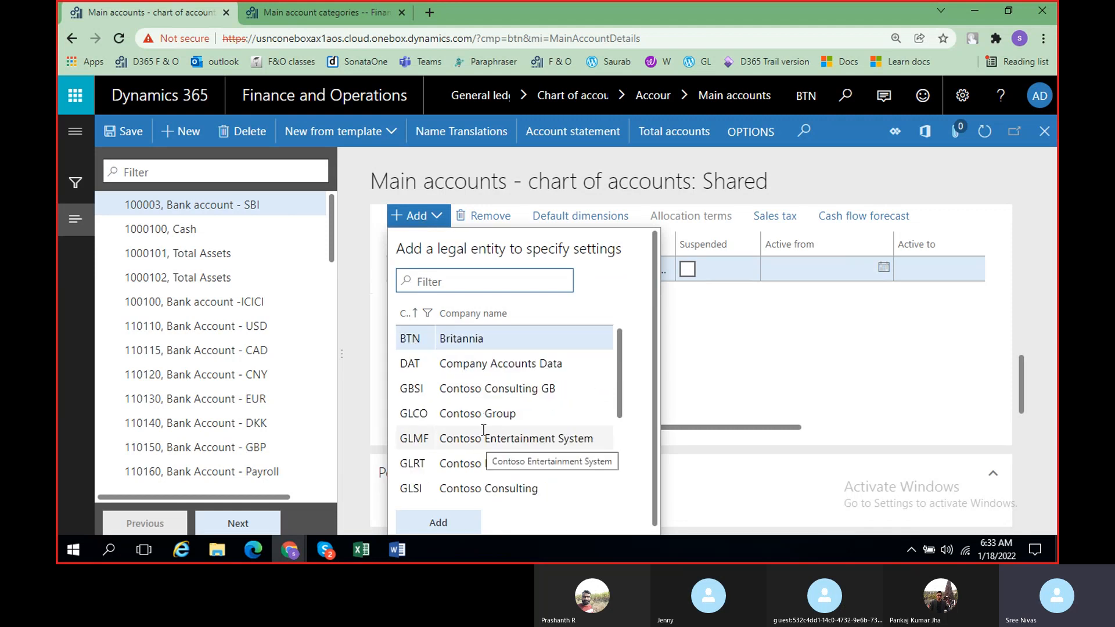
{"action": "scroll", "coordinate": [483, 407], "scroll_direction": "down", "scroll_amount": 3}
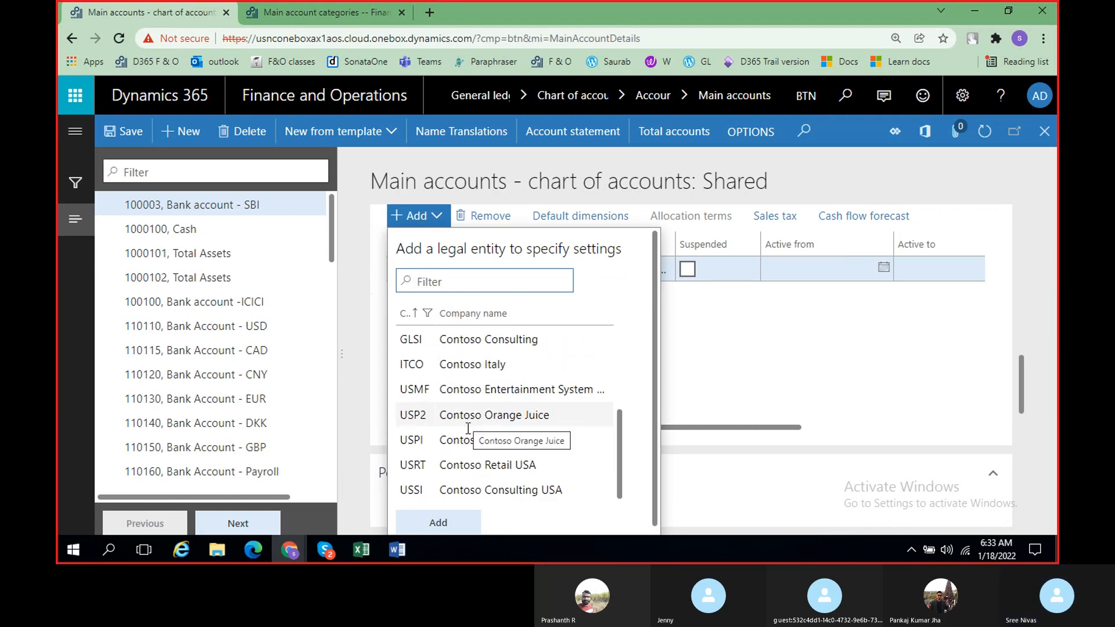
{"action": "left_click", "coordinate": [467, 491]}
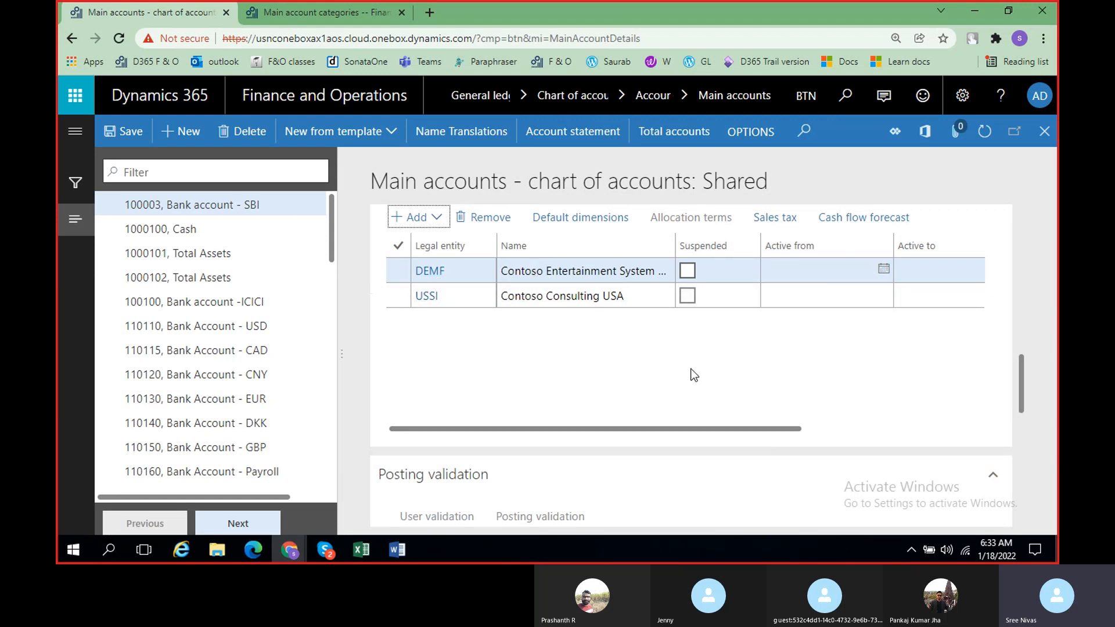
- Mark both the DEMF and USSI overrides as suspended, and examine the override columns through Exchange rate type
{"action": "mouse_move", "coordinate": [1022, 372]}
{"action": "left_mouse_down"}
{"action": "mouse_move", "coordinate": [1020, 239]}
{"action": "mouse_move", "coordinate": [1021, 386]}
{"action": "mouse_move", "coordinate": [1013, 339]}
{"action": "mouse_move", "coordinate": [1027, 362]}
{"action": "left_mouse_up"}
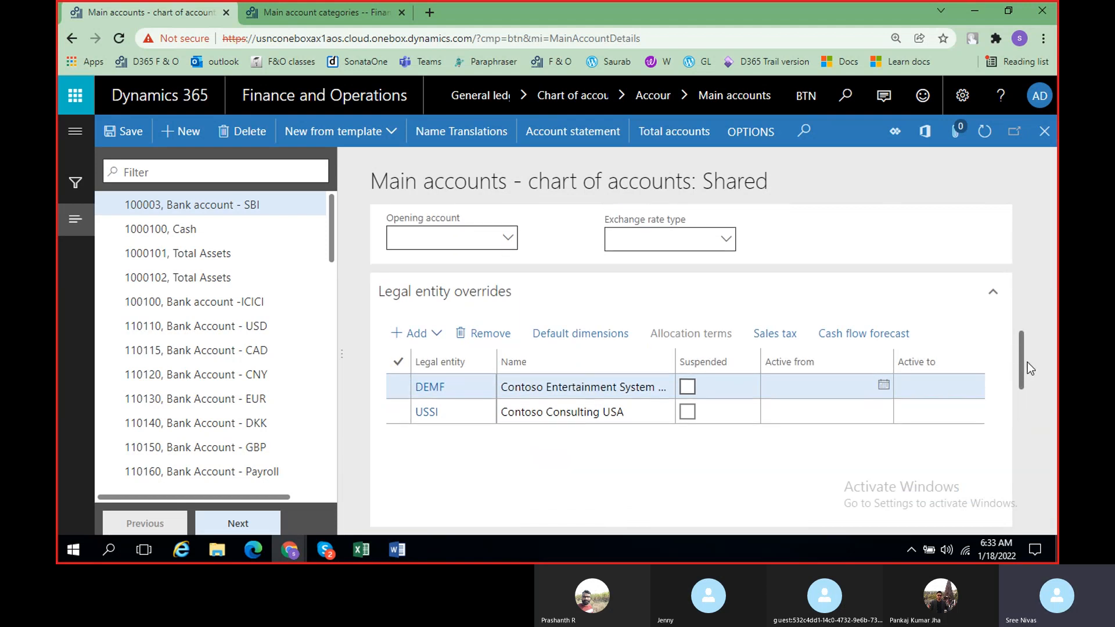
{"action": "left_click", "coordinate": [689, 385]}
{"action": "left_click", "coordinate": [690, 409]}
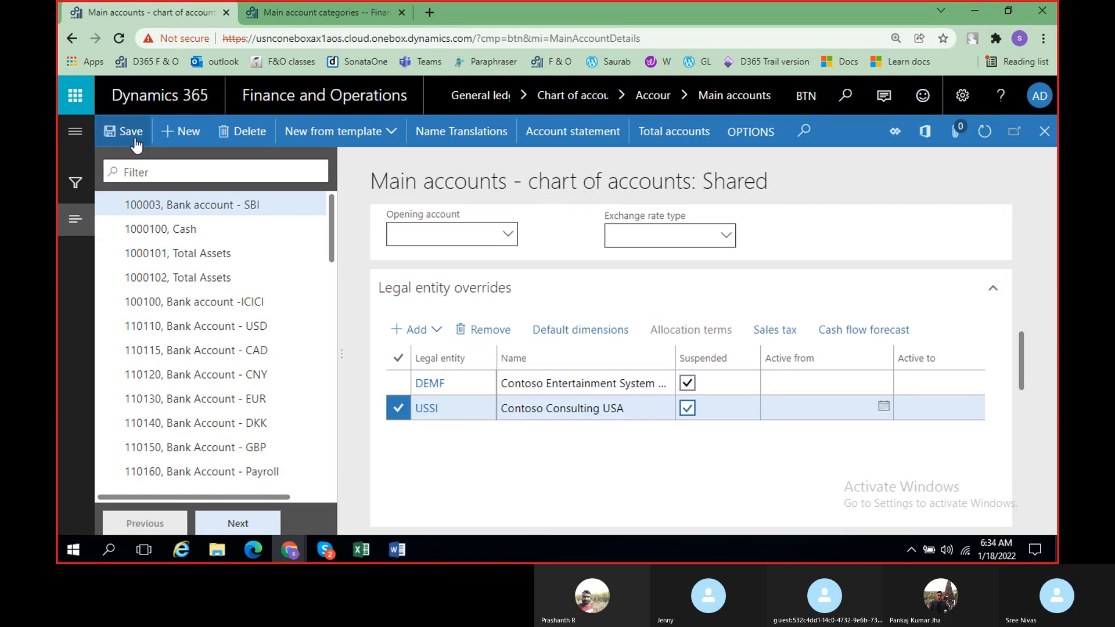
{"action": "scroll", "coordinate": [620, 456], "scroll_direction": "right", "scroll_amount": 2}
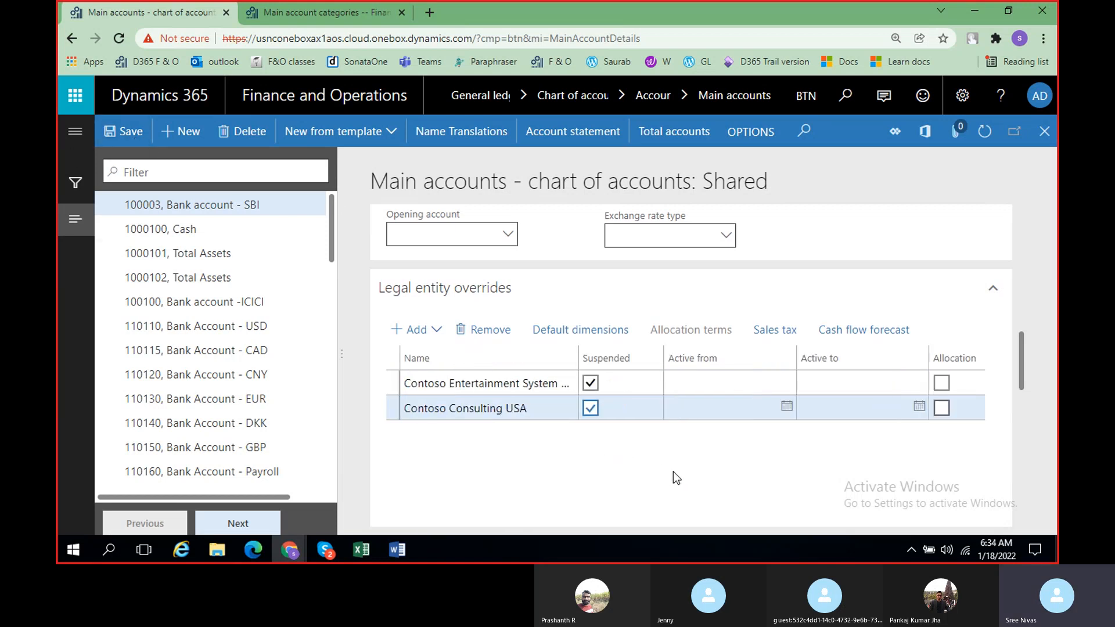
{"action": "scroll", "coordinate": [647, 458], "scroll_direction": "right", "scroll_amount": 1}
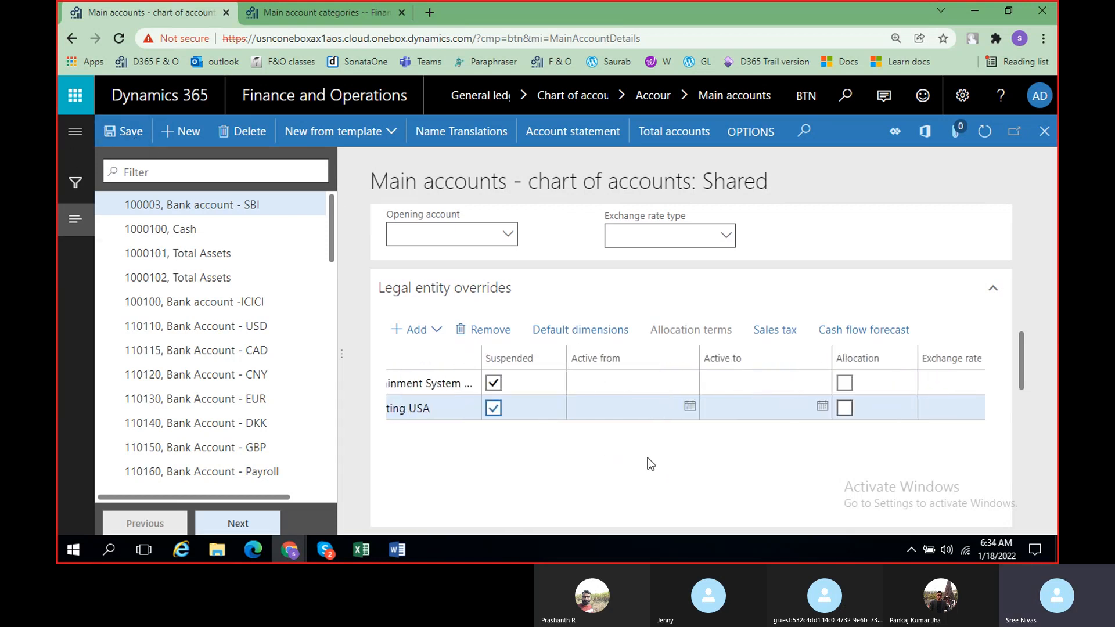
{"action": "scroll", "coordinate": [799, 455], "scroll_direction": "right", "scroll_amount": 2}
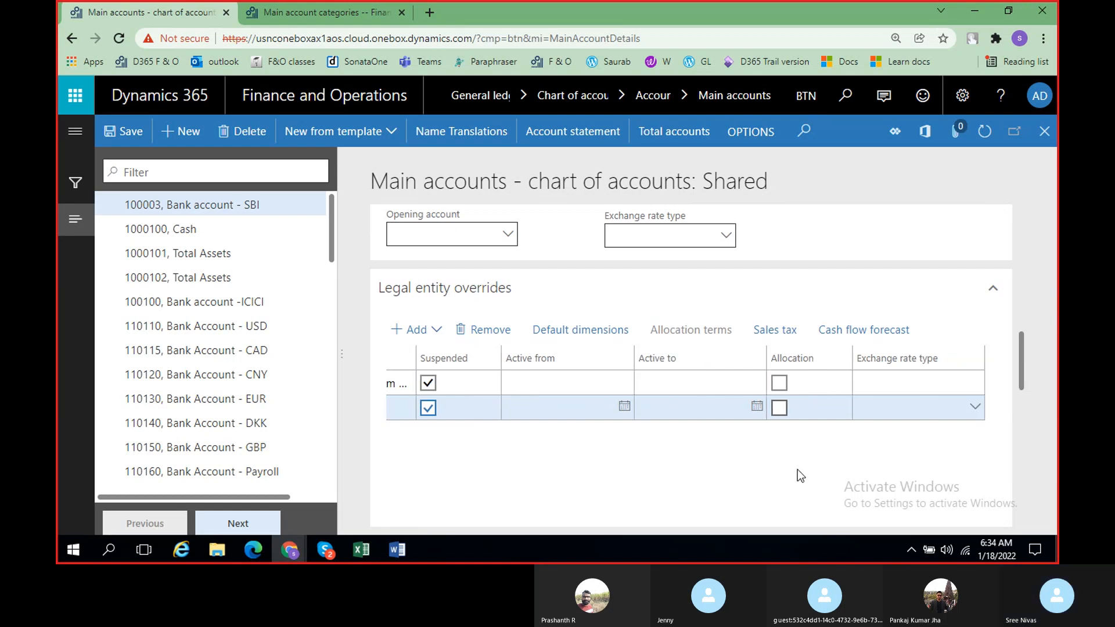
{"action": "scroll", "coordinate": [768, 455], "scroll_direction": "left", "scroll_amount": 3}
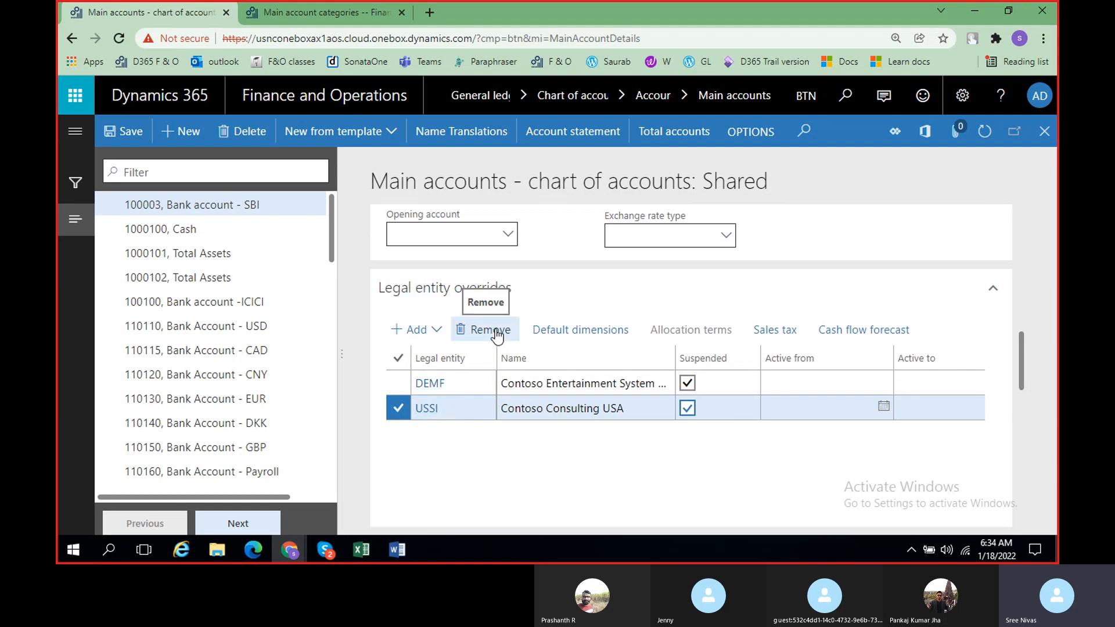
- Remove the USSI legal entity override from Bank account - SBI, agreeing to delete its company-specific data
{"action": "left_click", "coordinate": [397, 386]}
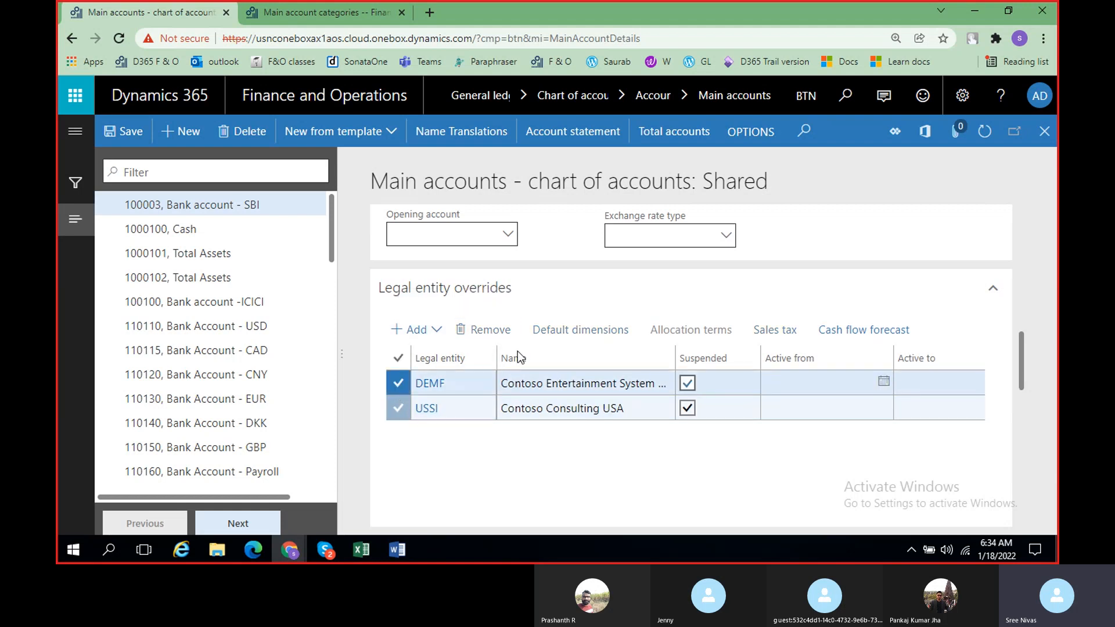
{"action": "left_click", "coordinate": [398, 385]}
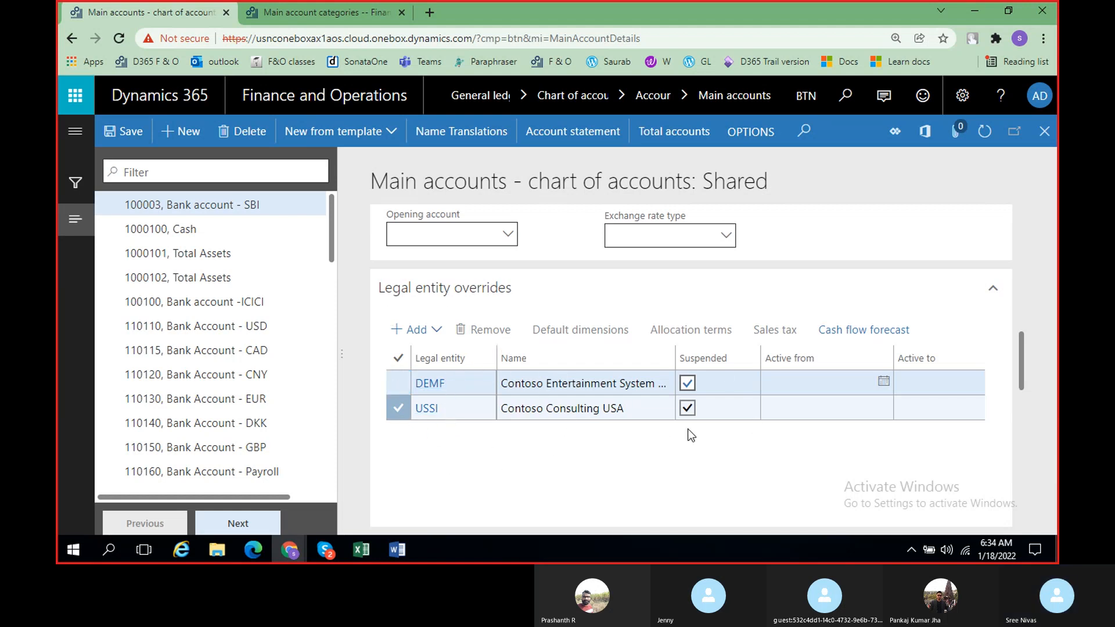
{"action": "left_click", "coordinate": [408, 413]}
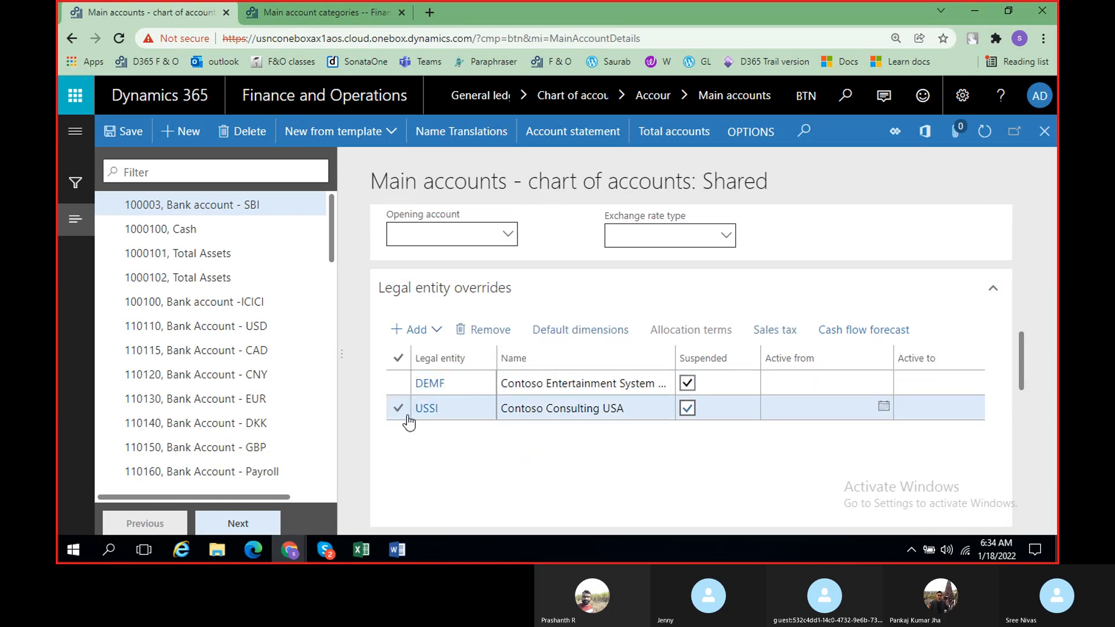
{"action": "left_click", "coordinate": [487, 332]}
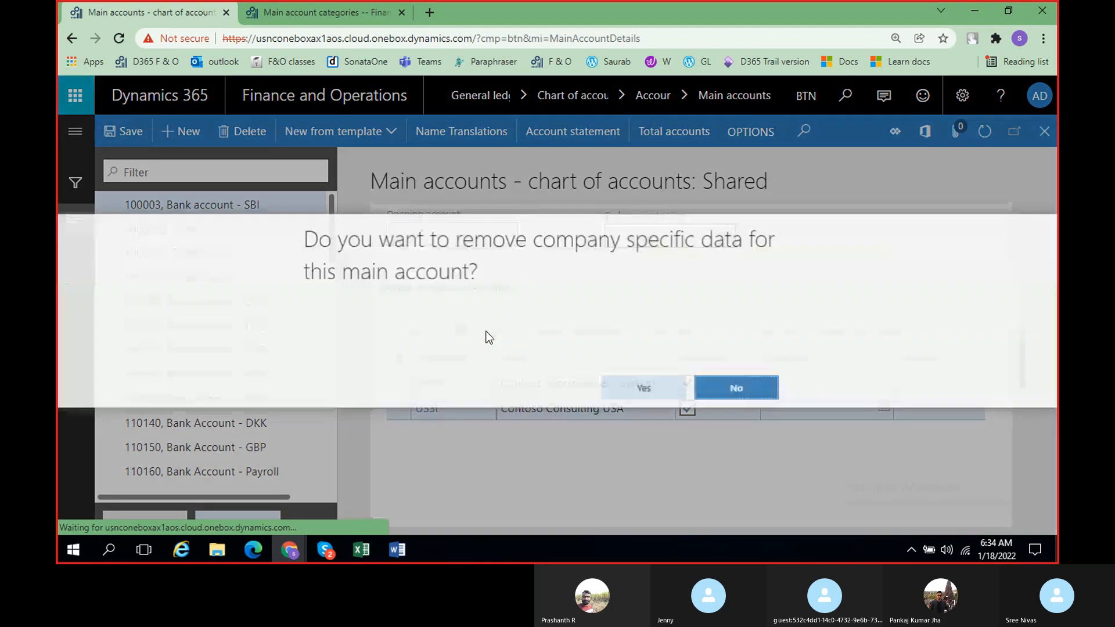
{"action": "left_click", "coordinate": [657, 395]}
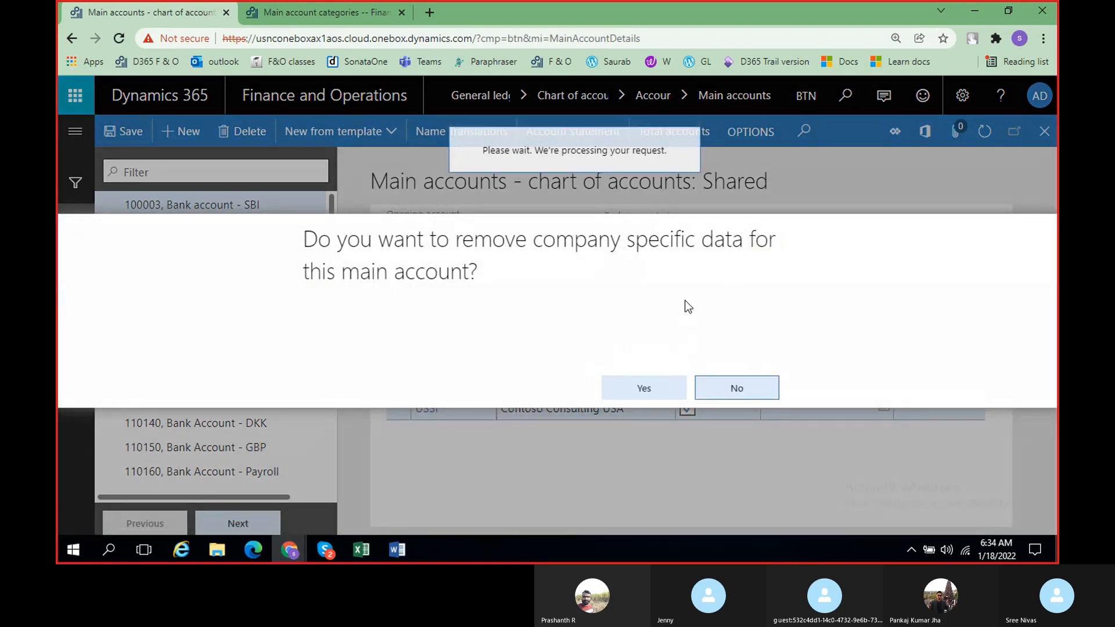
- Remove the DEMF legal entity override from Bank account - SBI, agreeing to delete its company-specific data
{"action": "scroll", "coordinate": [596, 387], "scroll_direction": "down", "scroll_amount": 5}
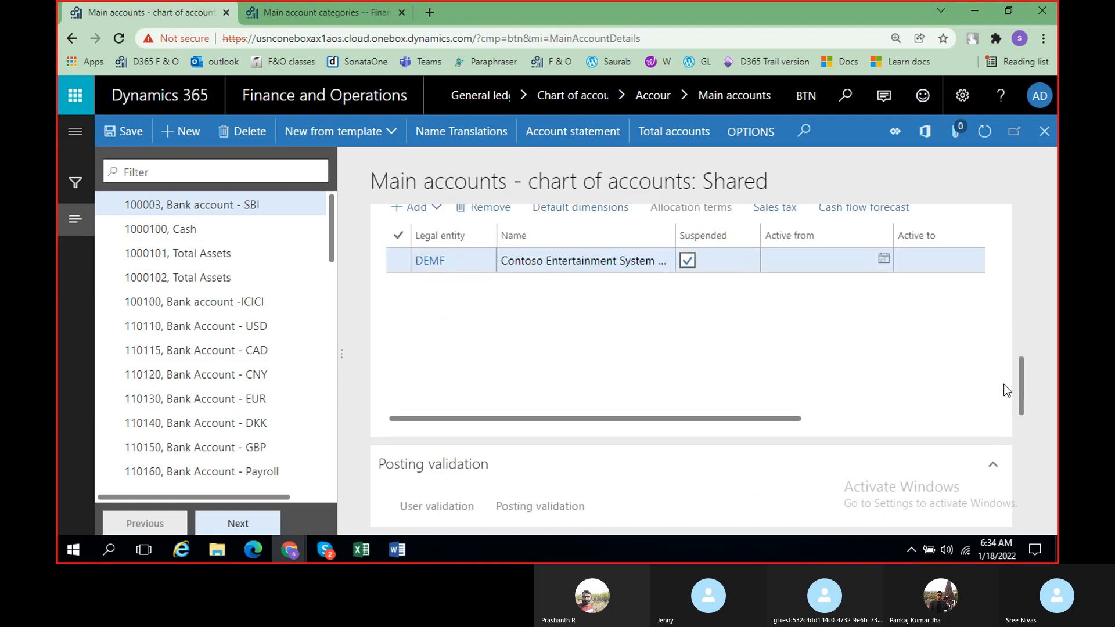
{"action": "left_click_drag", "start_coordinate": [1024, 395], "coordinate": [1022, 369]}
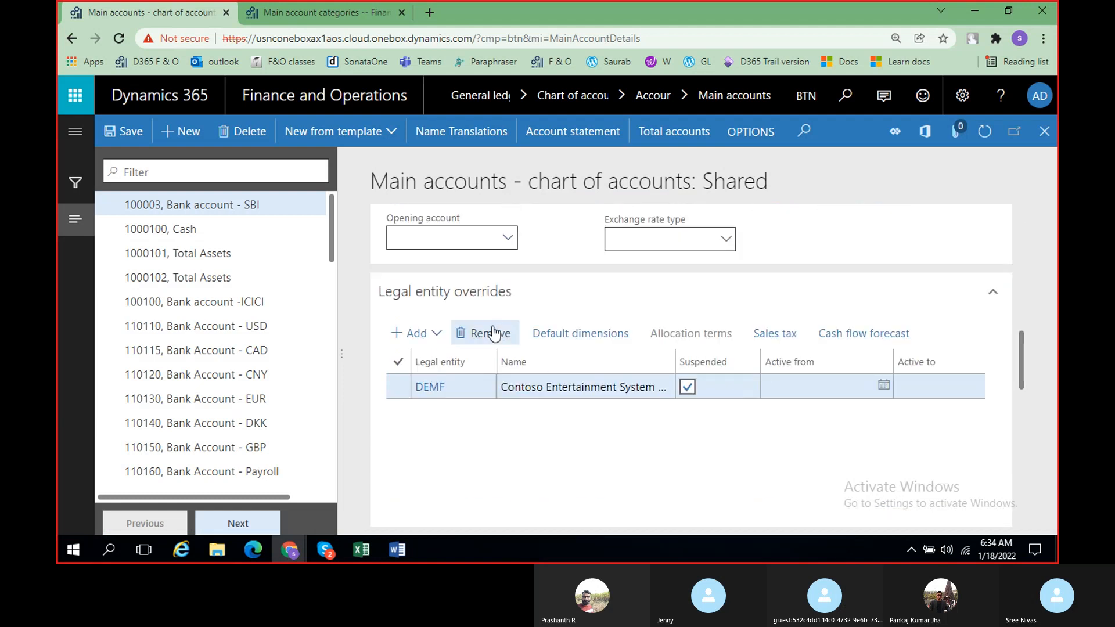
{"action": "left_click", "coordinate": [492, 332]}
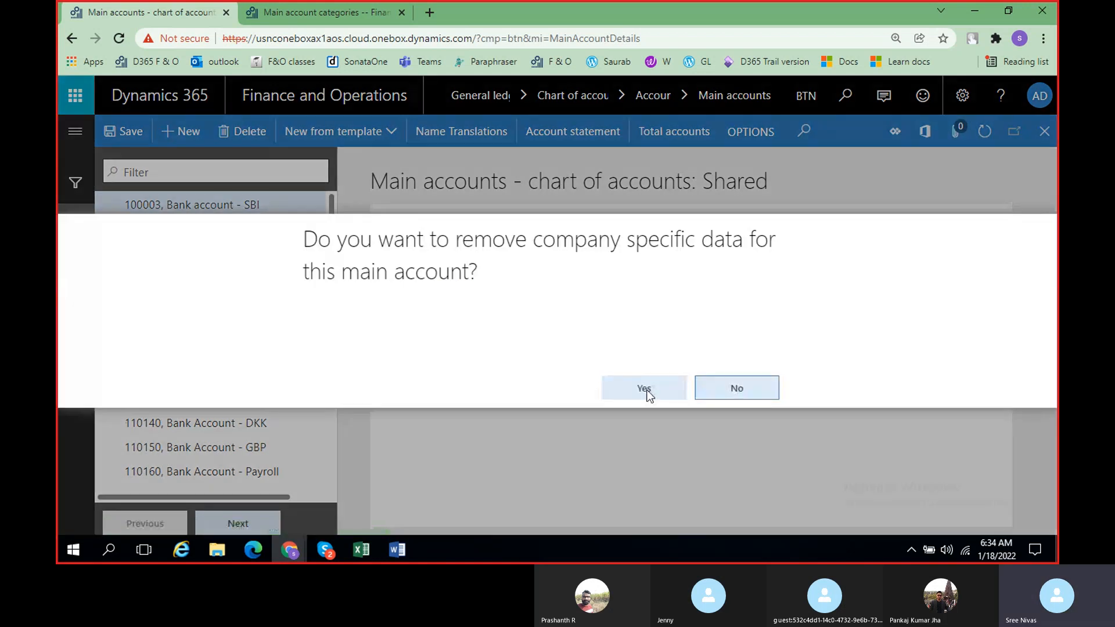
{"action": "left_click", "coordinate": [646, 391]}
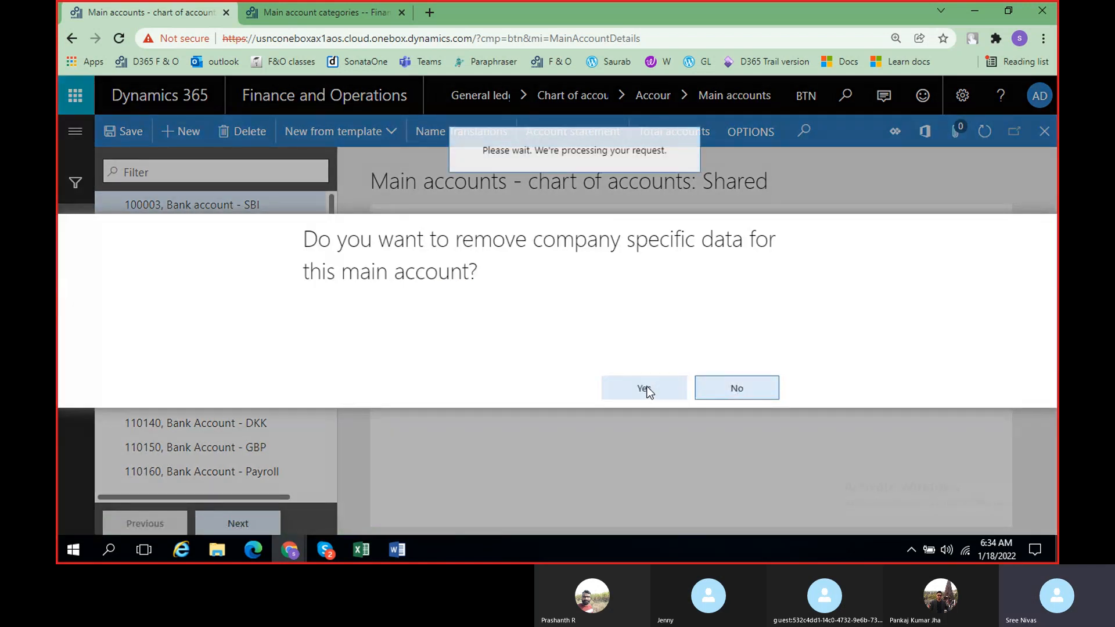
- Add a legal entity override for DEMF to Bank account - SBI, and examine its date columns and the account's general active dates
{"action": "scroll", "coordinate": [685, 406], "scroll_direction": "down", "scroll_amount": 10}
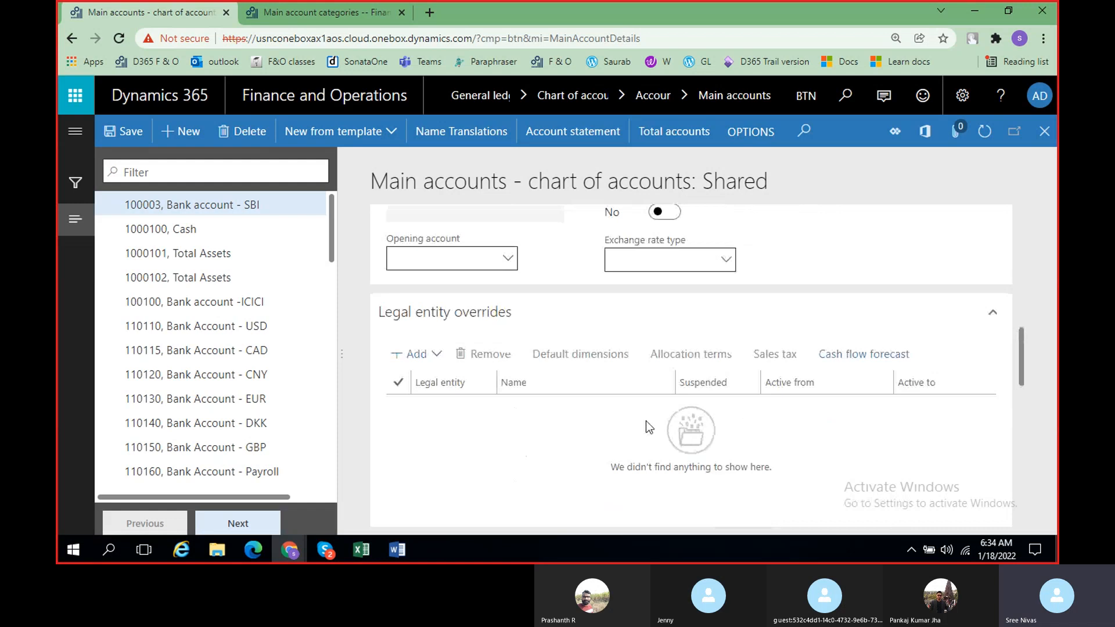
{"action": "scroll", "coordinate": [691, 401], "scroll_direction": "up", "scroll_amount": 10}
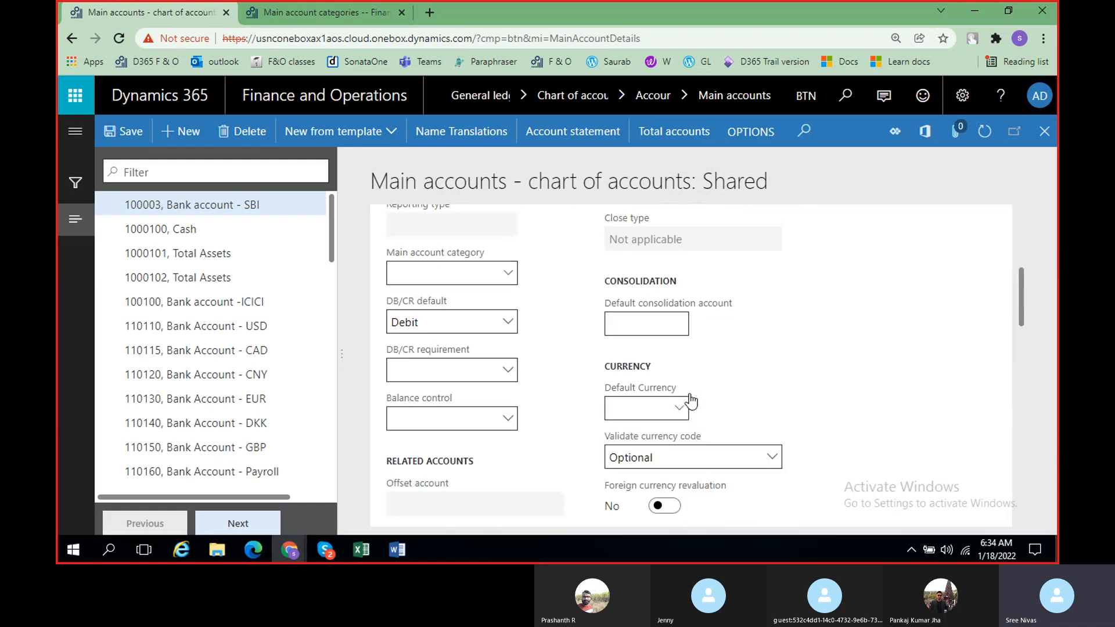
{"action": "scroll", "coordinate": [755, 396], "scroll_direction": "down", "scroll_amount": 10}
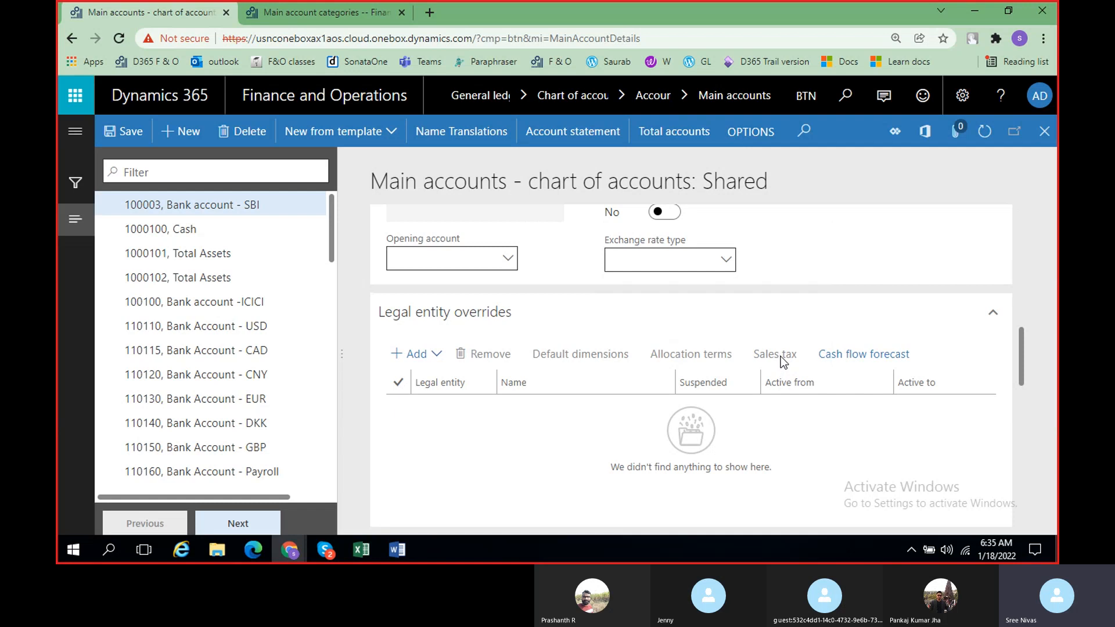
{"action": "left_click", "coordinate": [410, 360]}
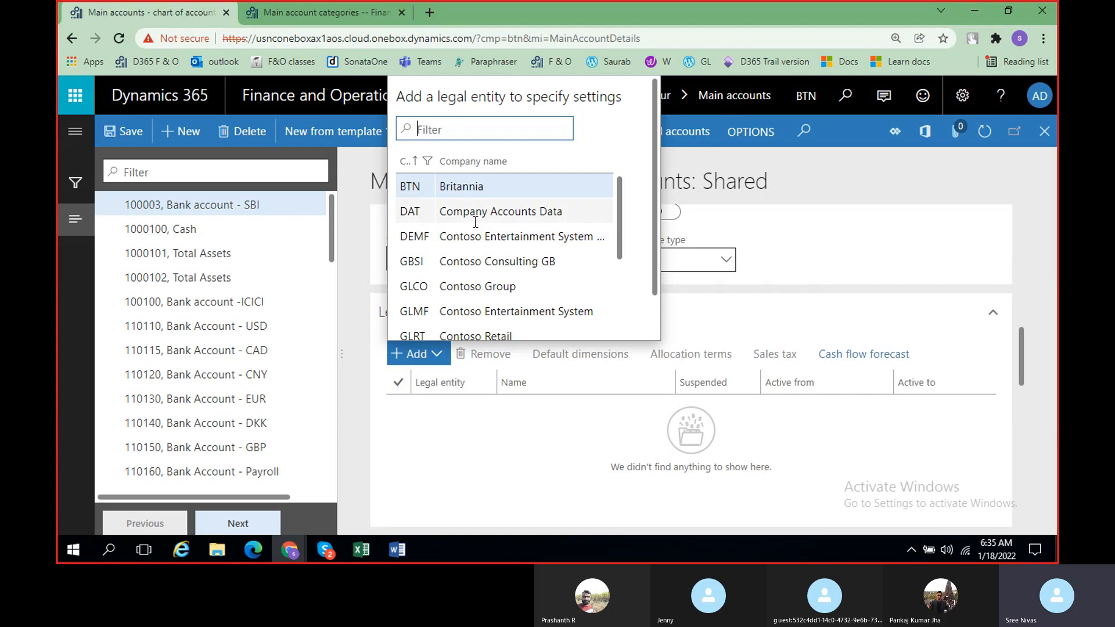
{"action": "left_click", "coordinate": [474, 238]}
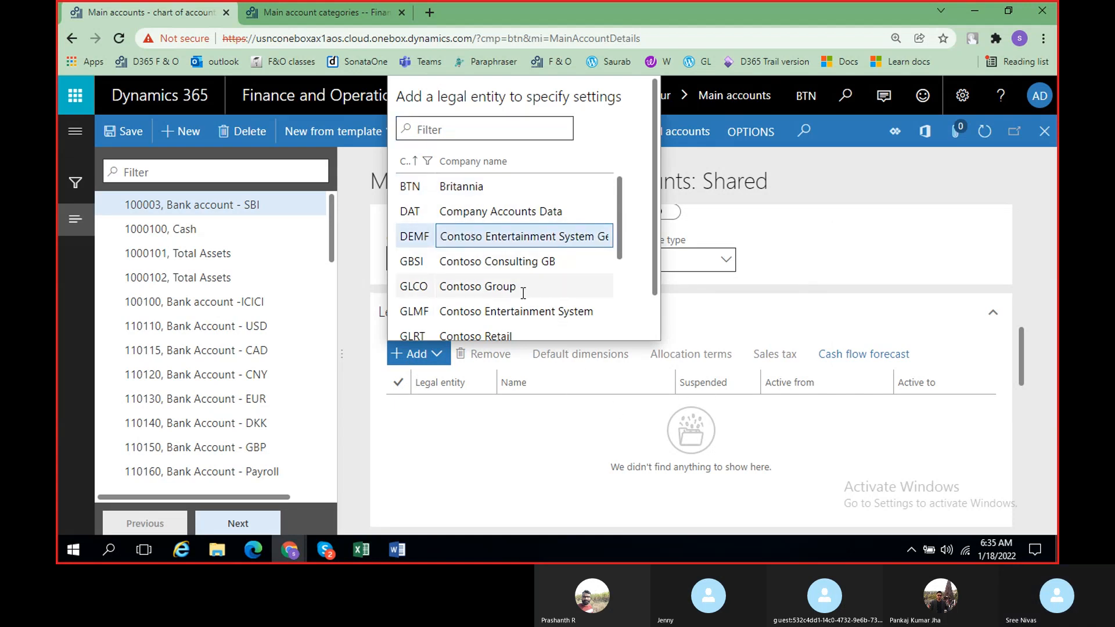
{"action": "scroll", "coordinate": [523, 293], "scroll_direction": "down", "scroll_amount": 5}
{"action": "left_click_drag", "start_coordinate": [657, 245], "coordinate": [657, 314]}
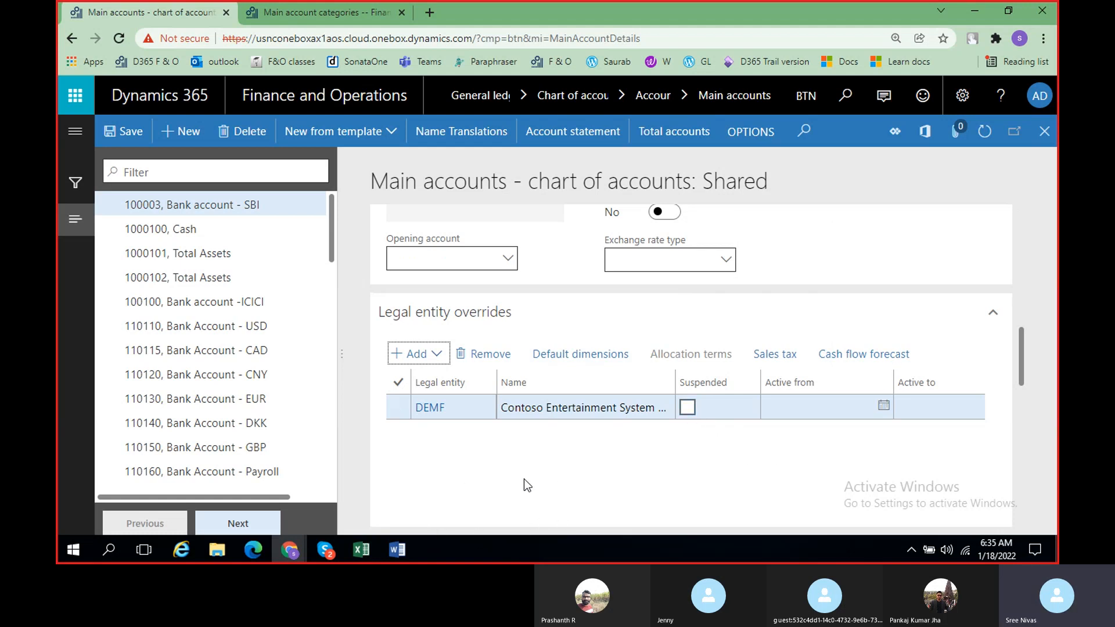
{"action": "scroll", "coordinate": [515, 477], "scroll_direction": "right", "scroll_amount": 4}
{"action": "scroll", "coordinate": [430, 430], "scroll_direction": "left", "scroll_amount": 4}
{"action": "scroll", "coordinate": [659, 422], "scroll_direction": "right", "scroll_amount": 3}
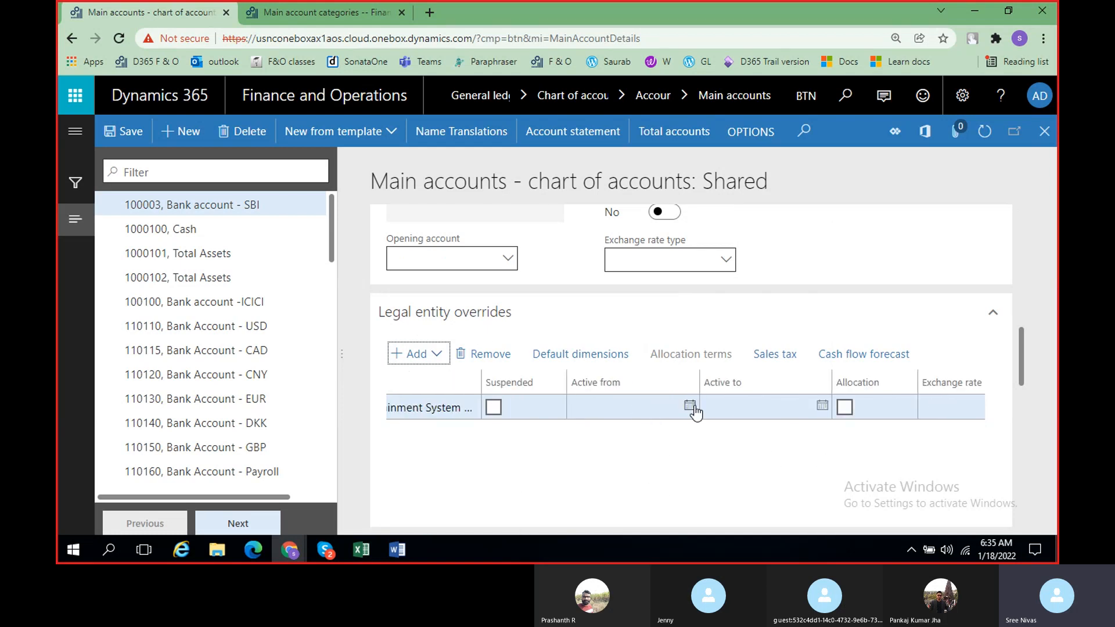
{"action": "scroll", "coordinate": [898, 287], "scroll_direction": "up", "scroll_amount": 8}
{"action": "scroll", "coordinate": [898, 287], "scroll_direction": "up", "scroll_amount": 3}
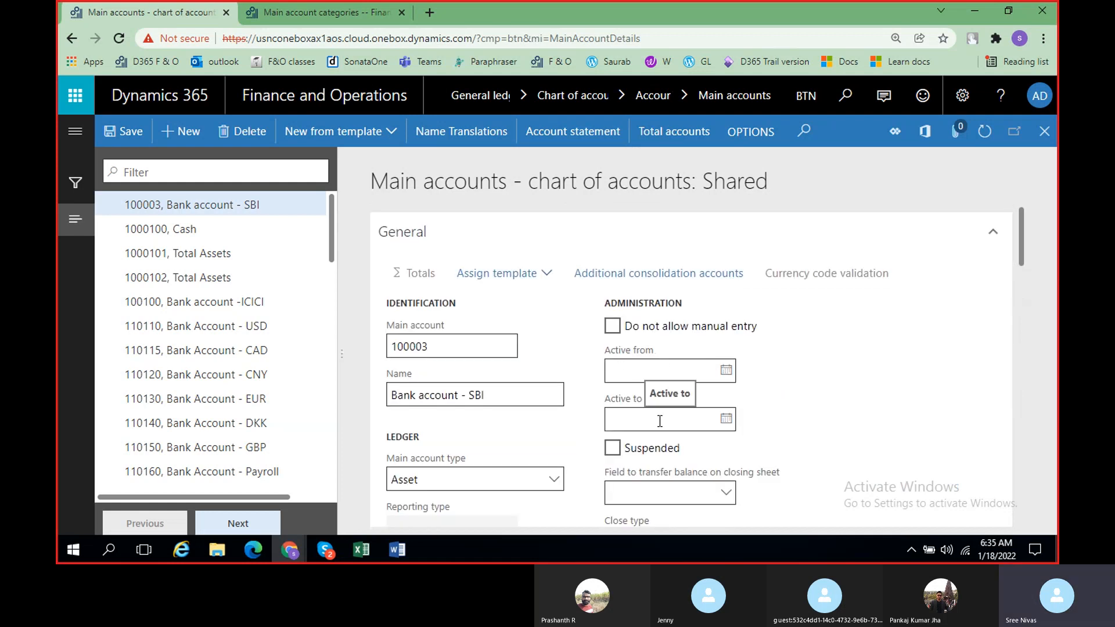
{"action": "left_click", "coordinate": [726, 371]}
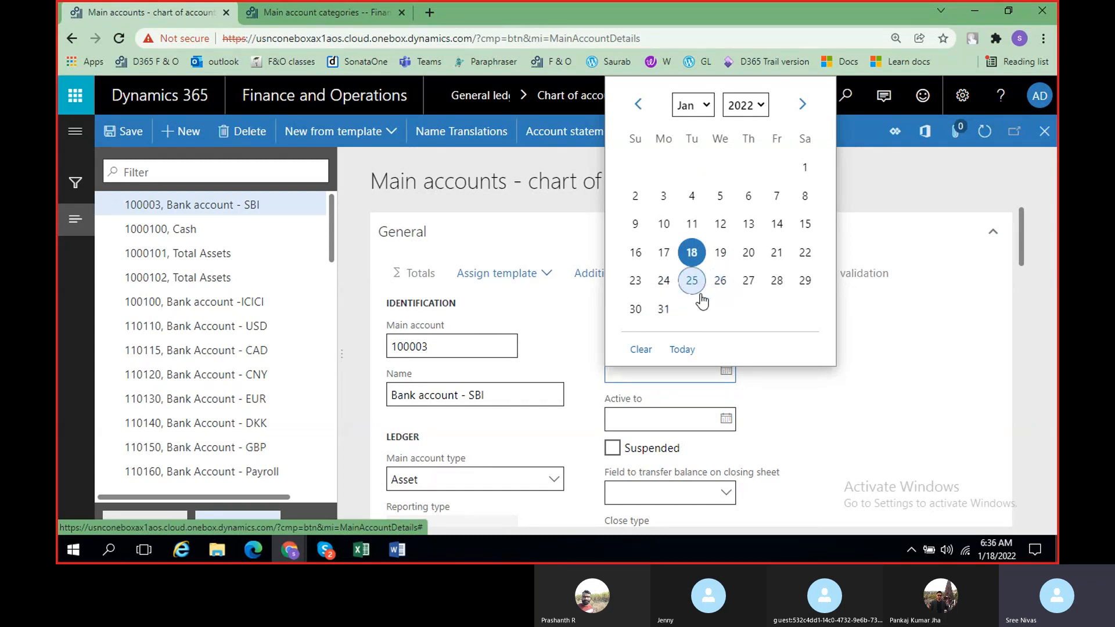
{"action": "left_click", "coordinate": [815, 419]}
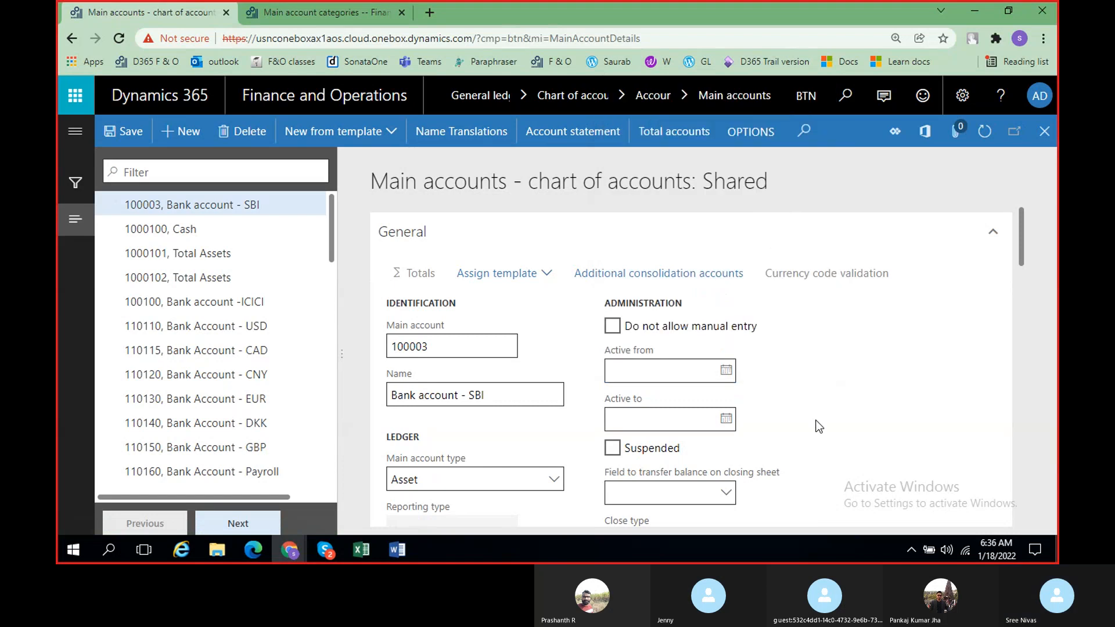
{"action": "left_click", "coordinate": [734, 377]}
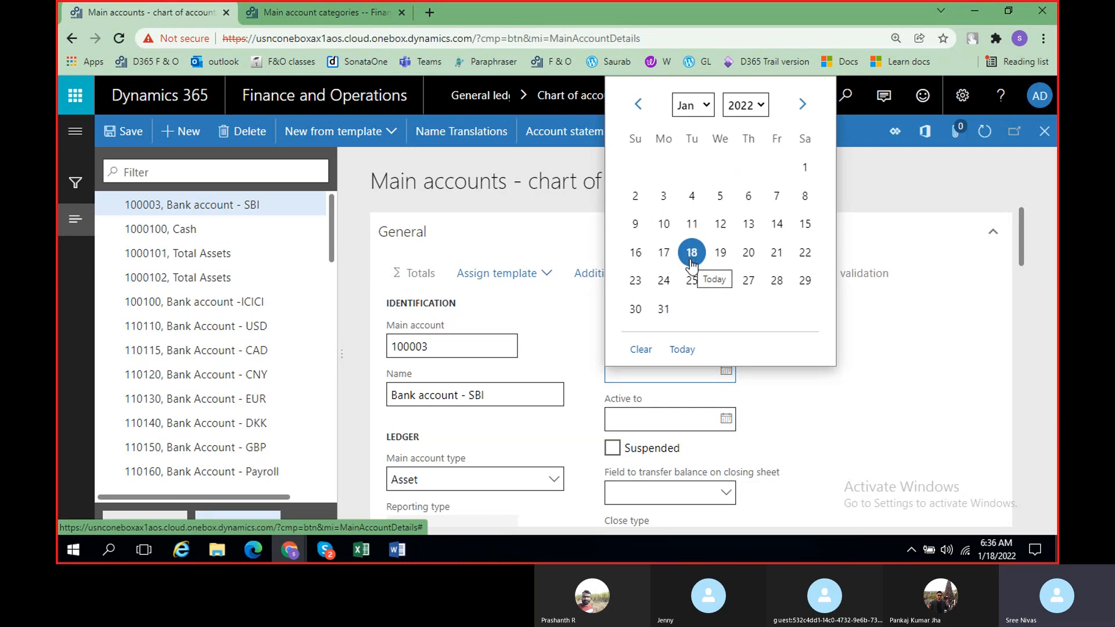
{"action": "left_click", "coordinate": [726, 418]}
{"action": "left_click", "coordinate": [692, 295]}
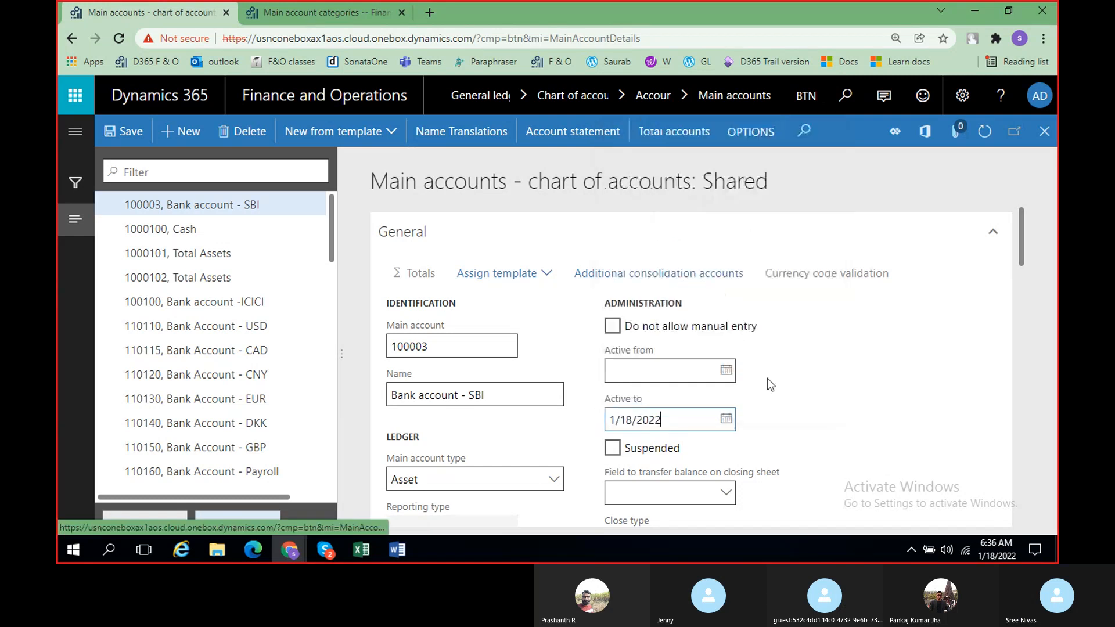
{"action": "left_click", "coordinate": [726, 372]}
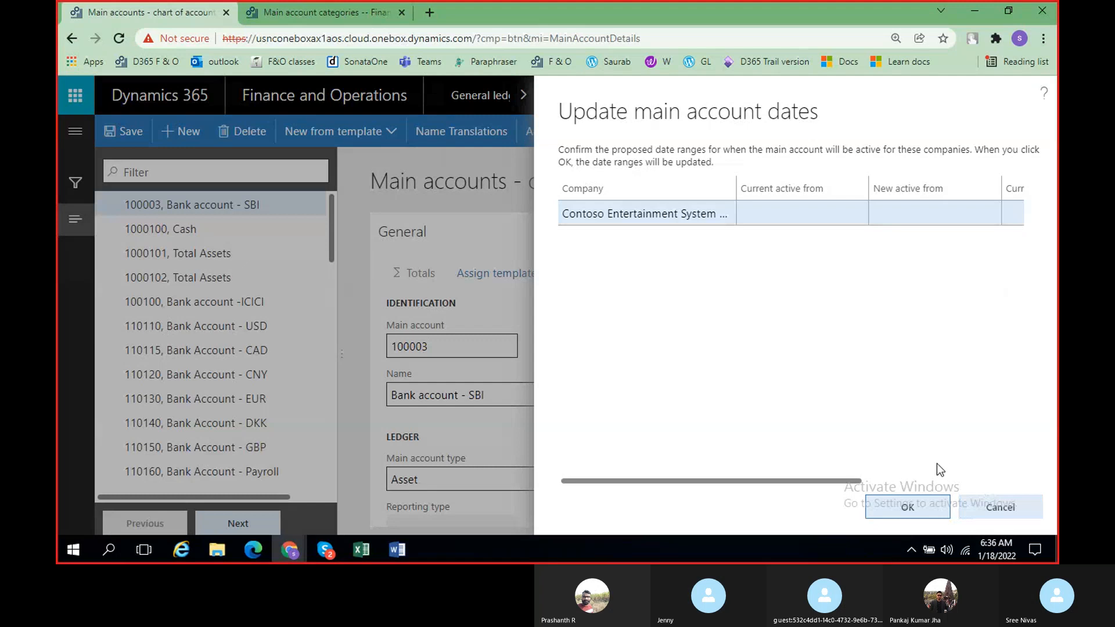
{"action": "left_click", "coordinate": [1001, 507]}
- Set the main account's general Active from date to 1/18/2022 and accept the date update for the overriding company
{"action": "left_click", "coordinate": [727, 372]}
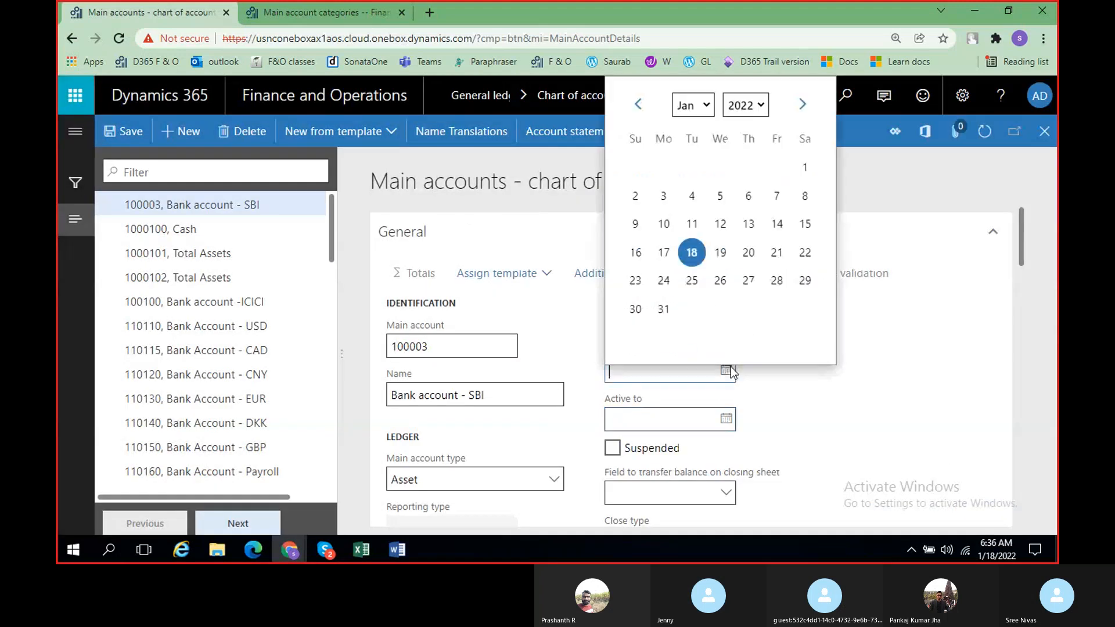
{"action": "left_click", "coordinate": [697, 251]}
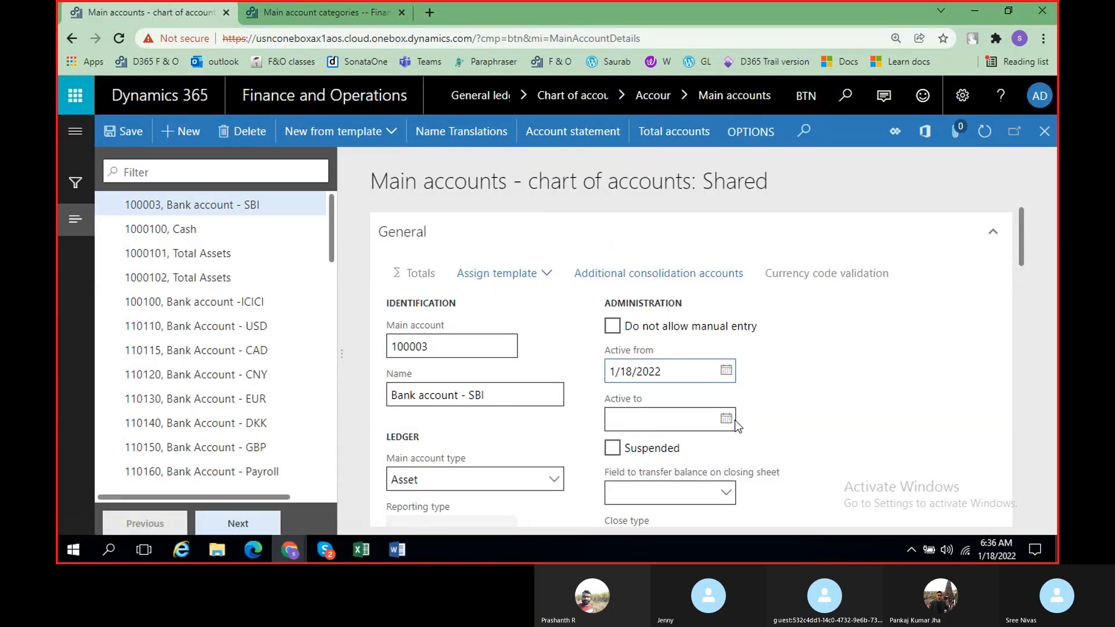
{"action": "left_click", "coordinate": [726, 420]}
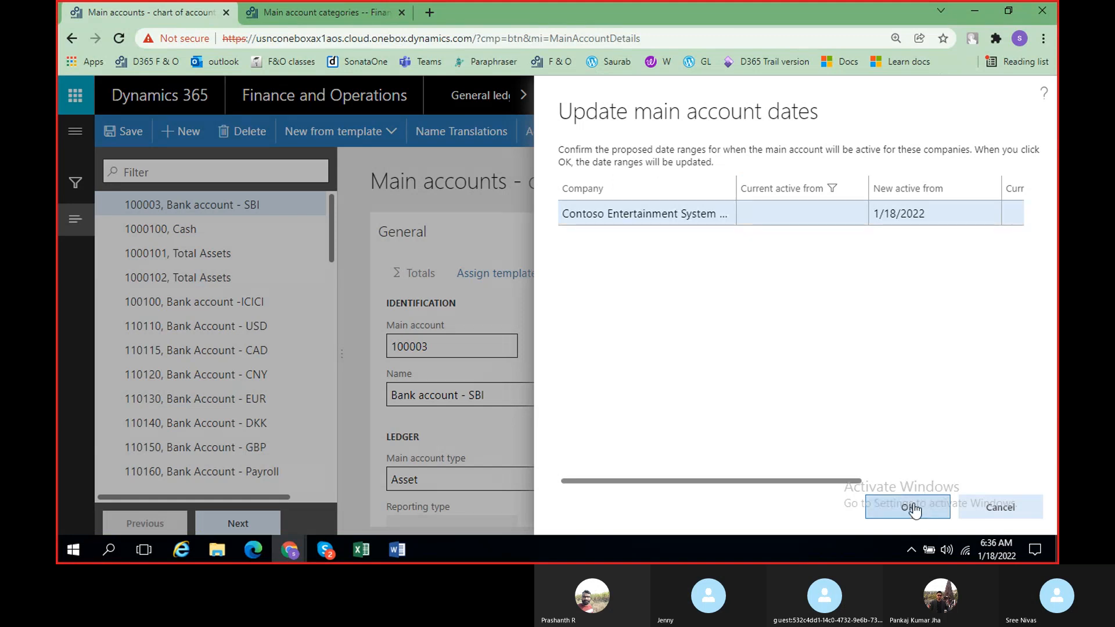
{"action": "left_click", "coordinate": [905, 501]}
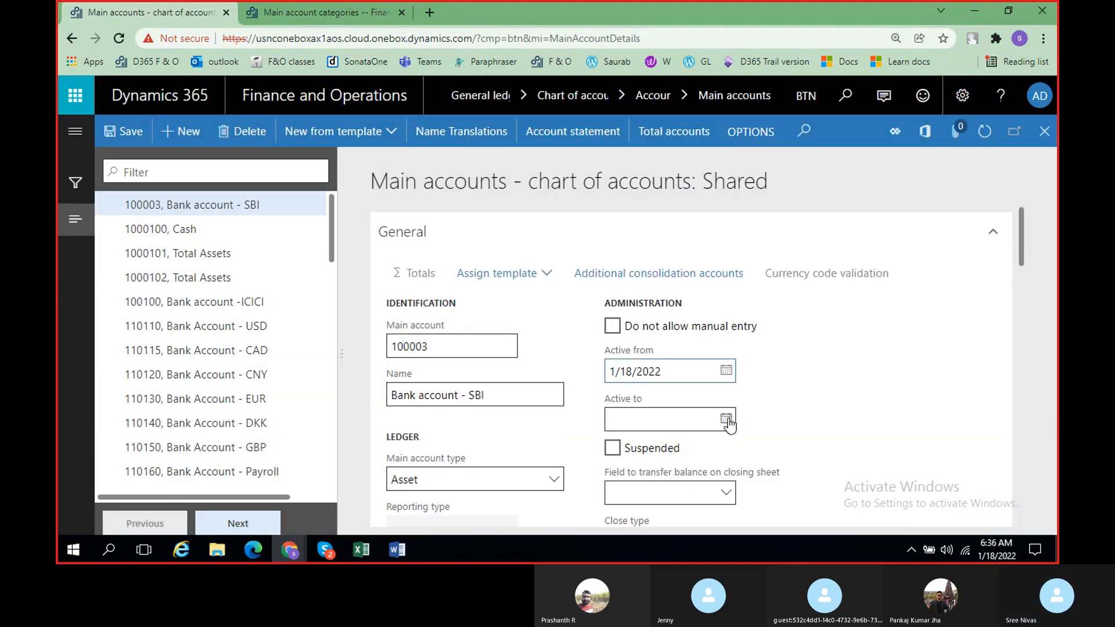
- Set the main account's general Active to date to 1/24/2022 and accept the date update for the overriding company
{"action": "left_click", "coordinate": [726, 422]}
{"action": "left_click", "coordinate": [727, 422]}
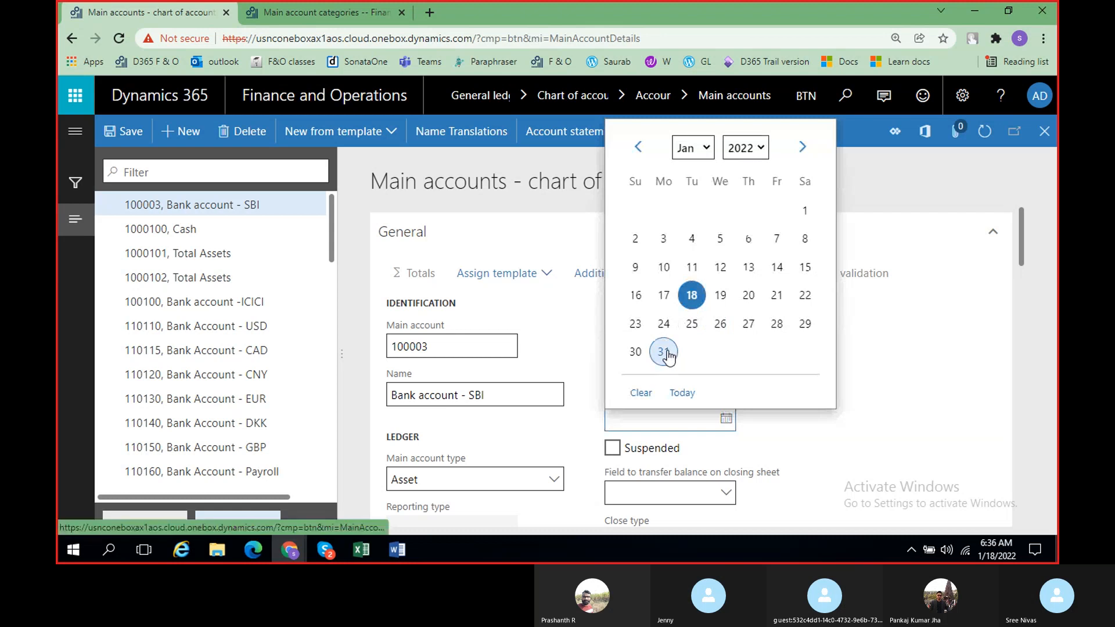
{"action": "left_click", "coordinate": [666, 331]}
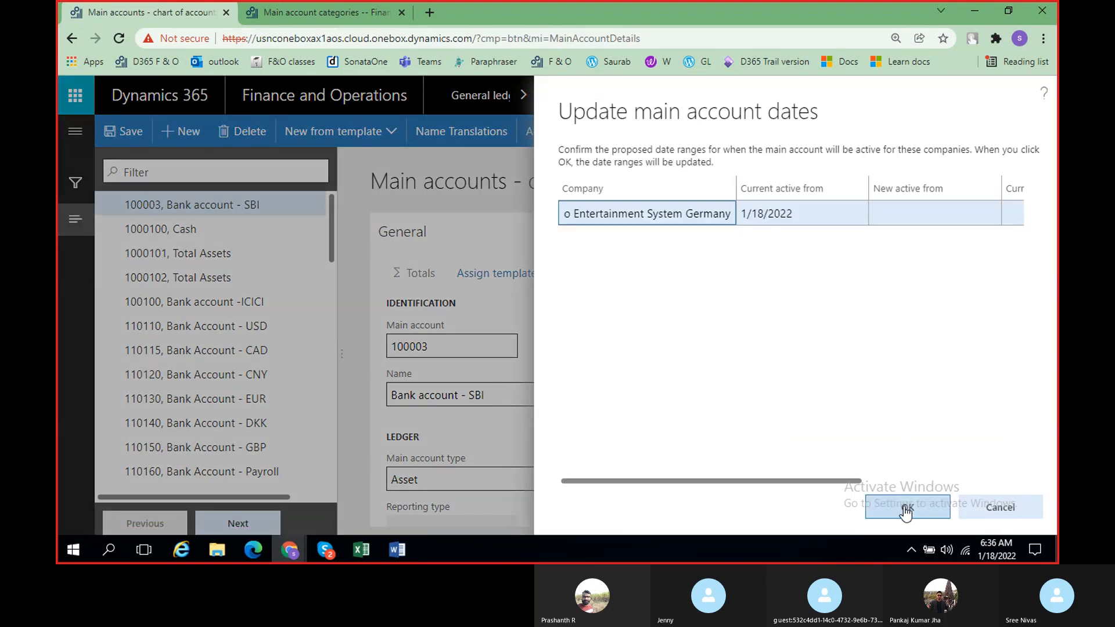
{"action": "left_click", "coordinate": [907, 512]}
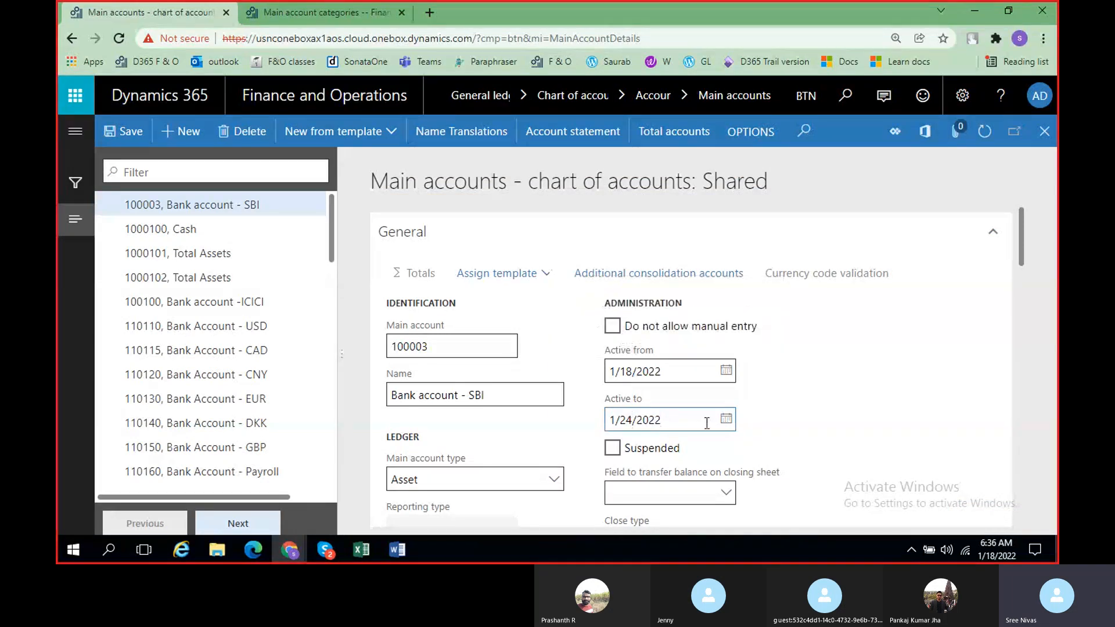
- Try to set the DEMF override's Active to date to 1/31/2022, beyond the main account's own Active to date
{"action": "scroll", "coordinate": [800, 415], "scroll_direction": "down", "scroll_amount": 10}
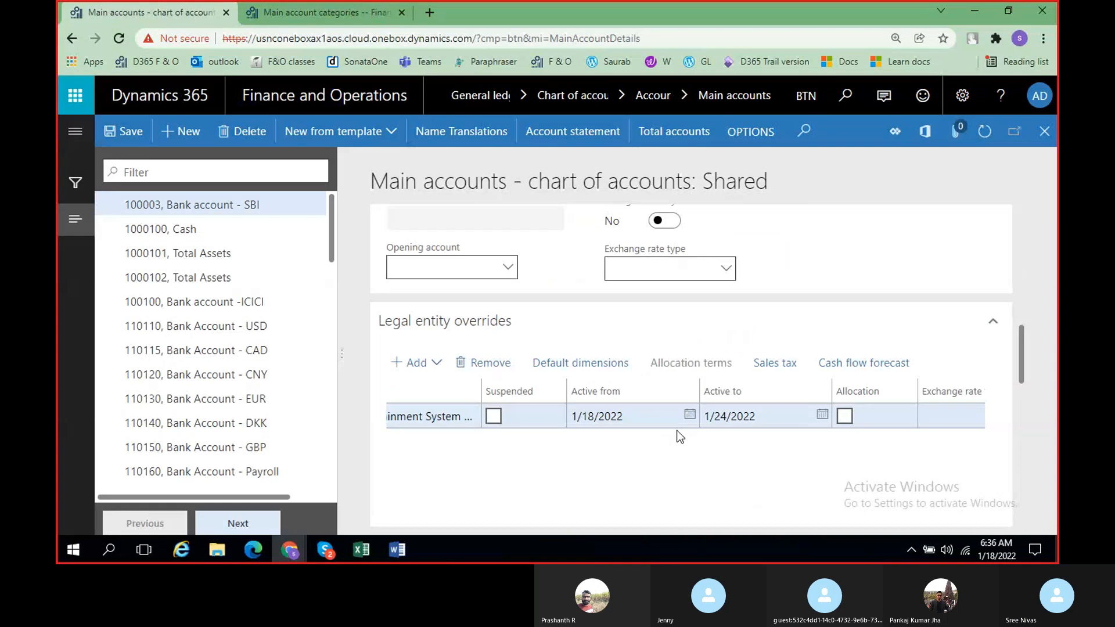
{"action": "left_click", "coordinate": [690, 415]}
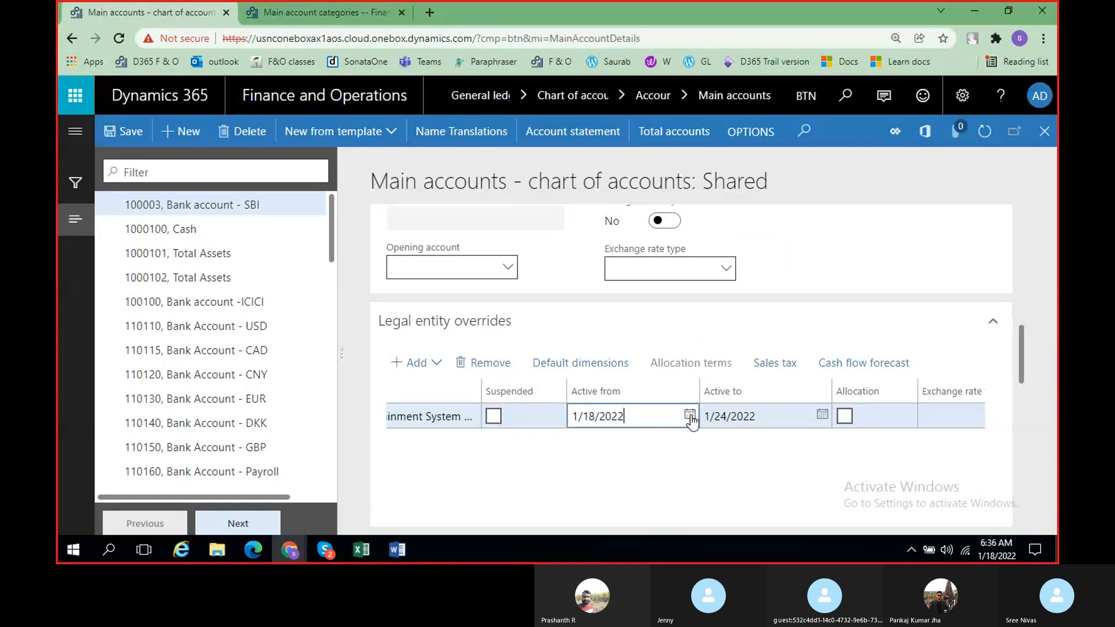
{"action": "left_click", "coordinate": [714, 459]}
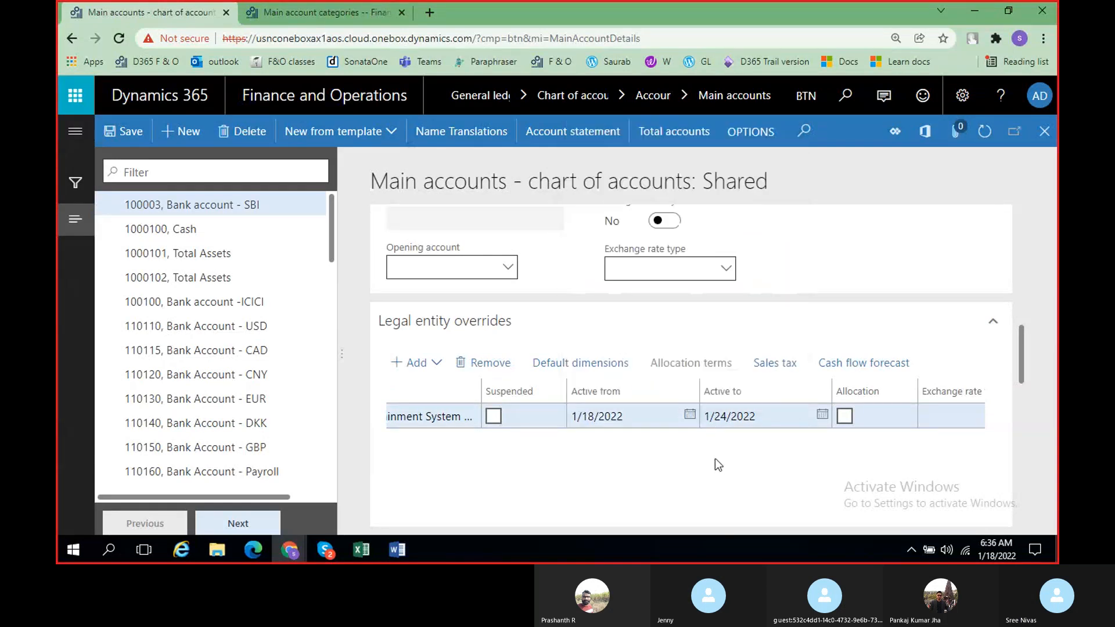
{"action": "left_click", "coordinate": [823, 415]}
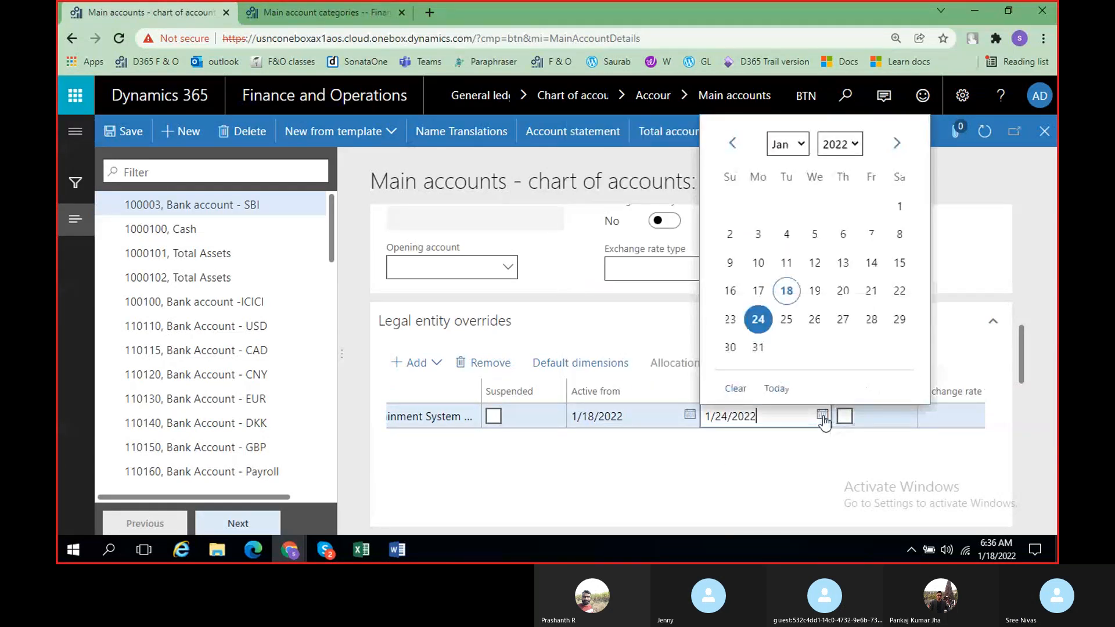
{"action": "left_click", "coordinate": [758, 347]}
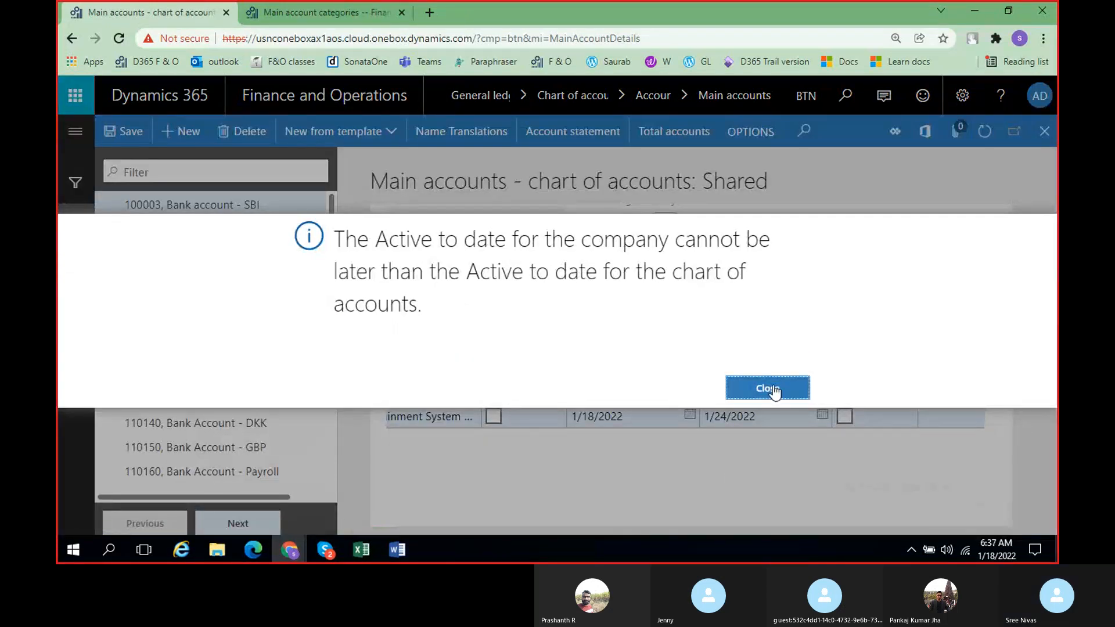
{"action": "left_click", "coordinate": [800, 423]}
- Set the DEMF override's Active to date to 1/23/2022
{"action": "left_click", "coordinate": [823, 414]}
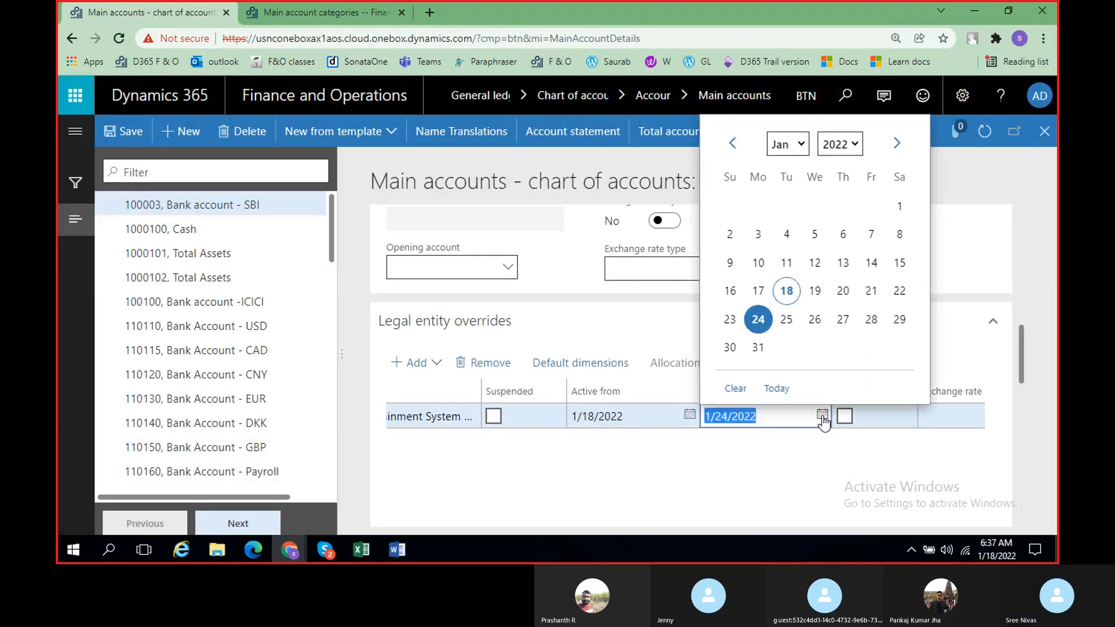
{"action": "left_click", "coordinate": [730, 319]}
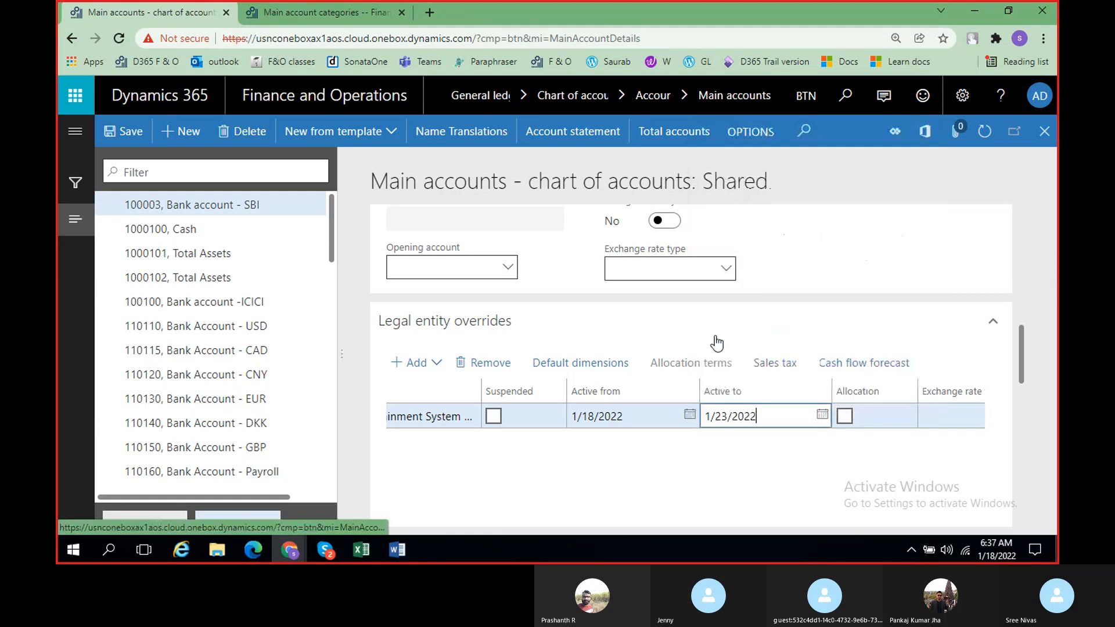
{"action": "left_click", "coordinate": [692, 463]}
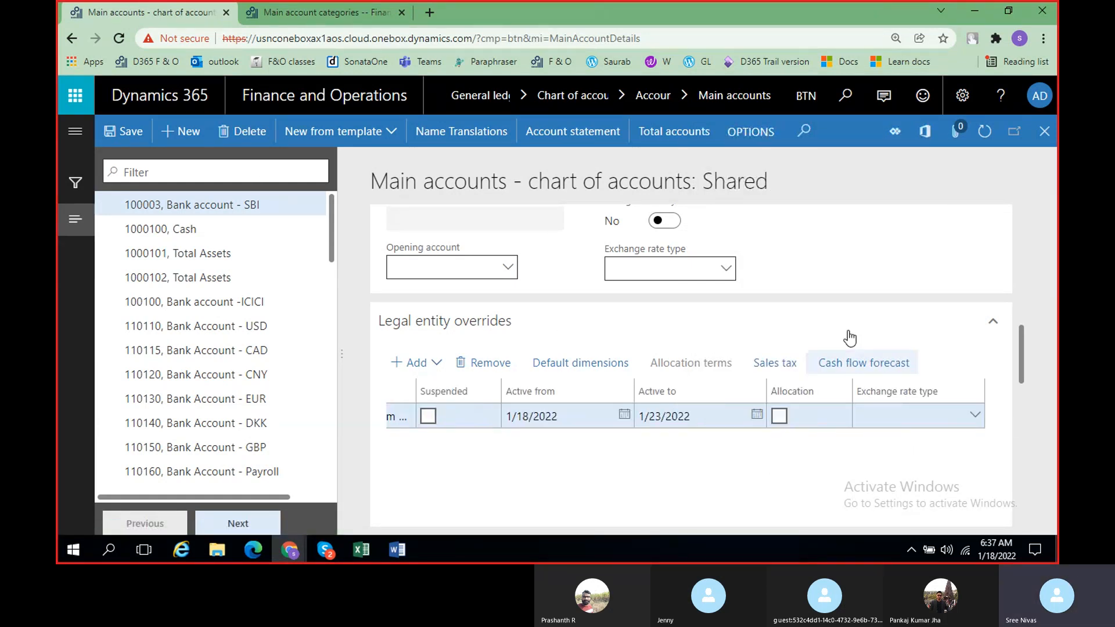
- Compare the DEMF override's Active from and Active to dates with the general active dates of Bank account - SBI
{"action": "scroll", "coordinate": [824, 308], "scroll_direction": "up", "scroll_amount": 1}
{"action": "scroll", "coordinate": [823, 308], "scroll_direction": "up", "scroll_amount": 10}
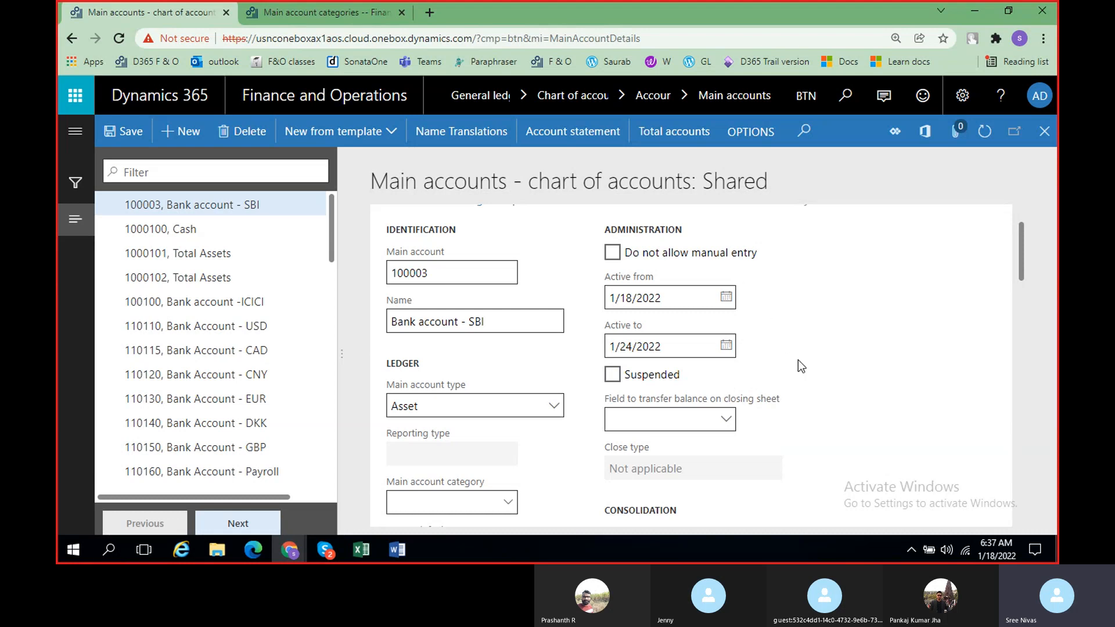
{"action": "scroll", "coordinate": [798, 360], "scroll_direction": "down", "scroll_amount": 10}
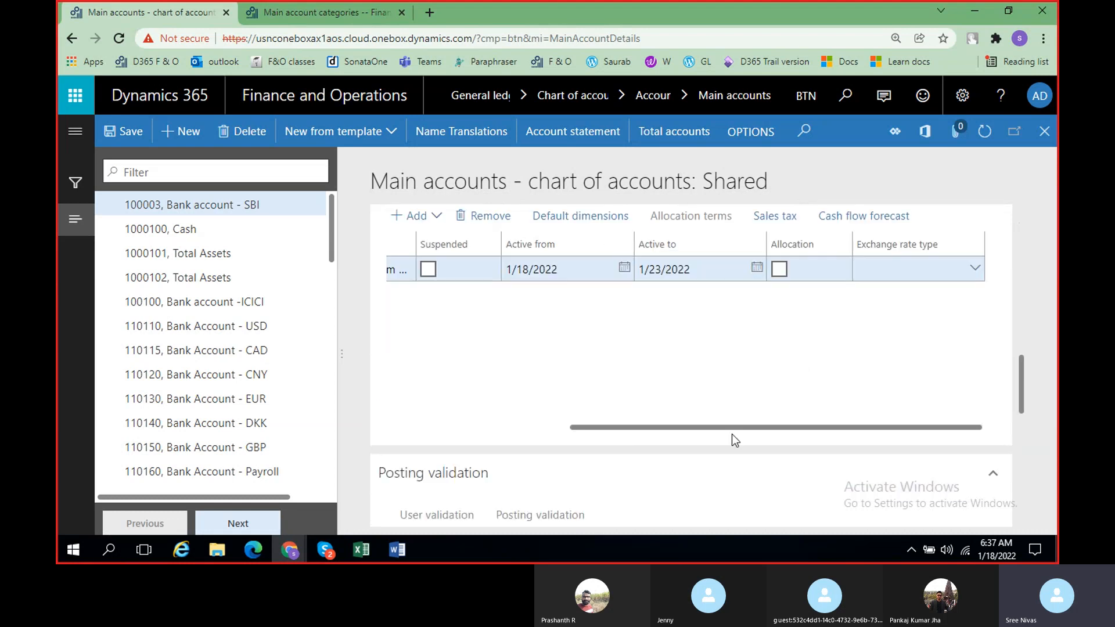
{"action": "mouse_move", "coordinate": [712, 426]}
{"action": "left_mouse_down"}
{"action": "mouse_move", "coordinate": [459, 424]}
{"action": "mouse_move", "coordinate": [704, 438]}
{"action": "left_mouse_up"}
{"action": "scroll", "coordinate": [685, 331], "scroll_direction": "left", "scroll_amount": 5}
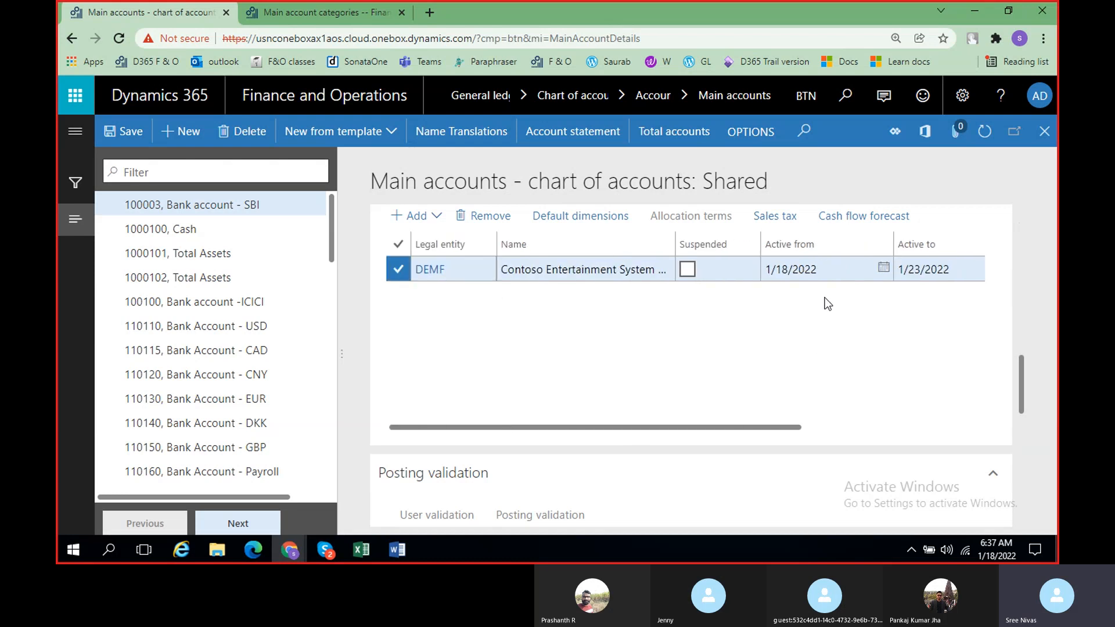
{"action": "scroll", "coordinate": [851, 242], "scroll_direction": "up", "scroll_amount": 6}
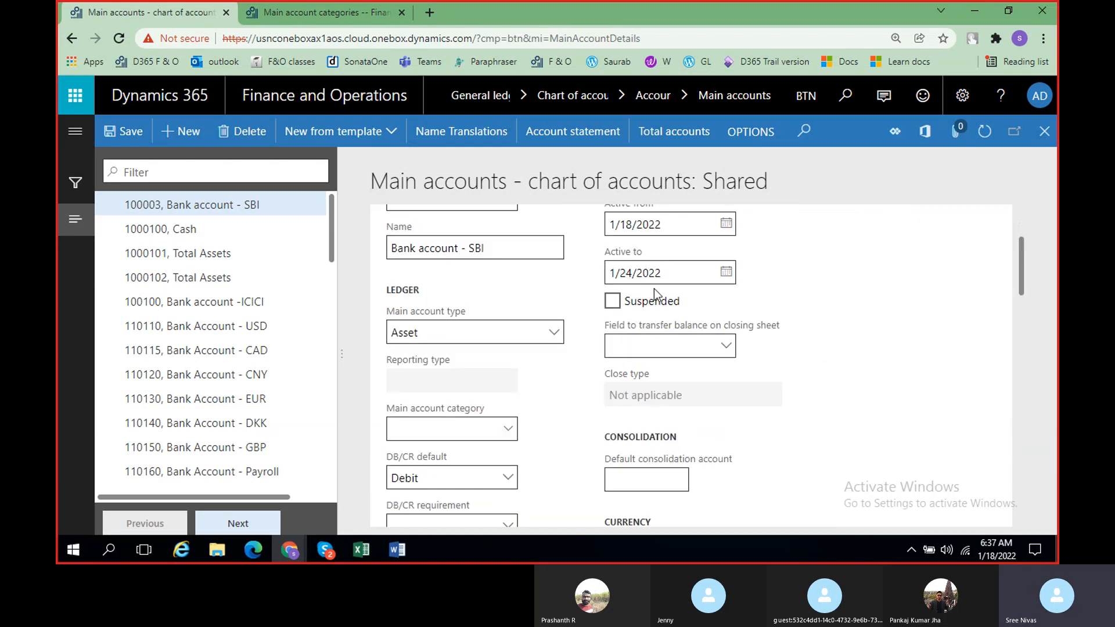
{"action": "scroll", "coordinate": [835, 375], "scroll_direction": "down", "scroll_amount": 10}
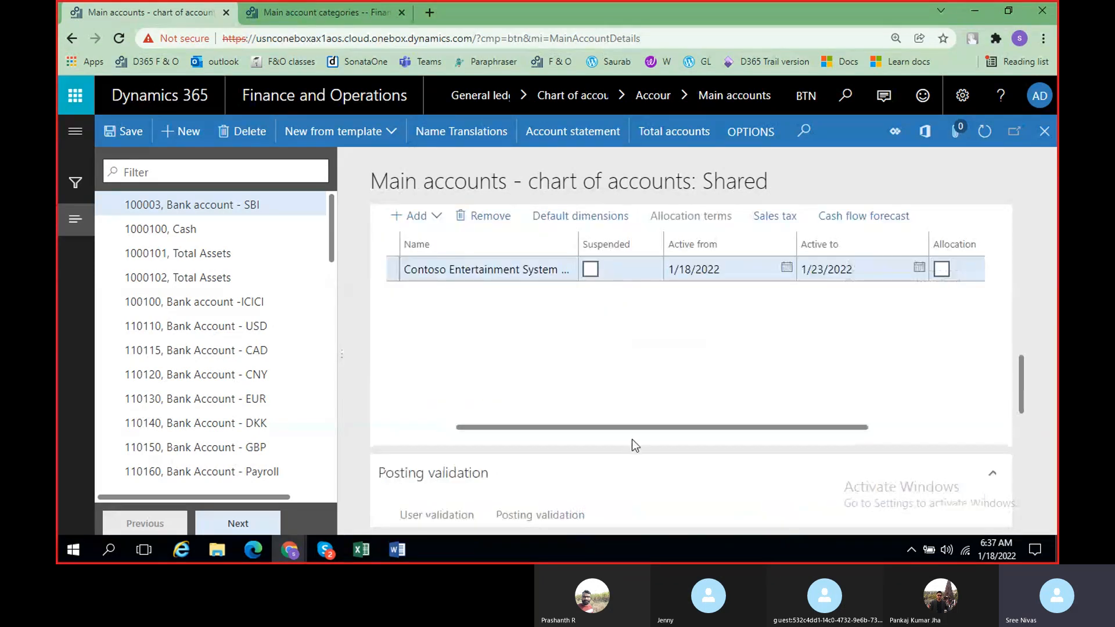
{"action": "left_click_drag", "start_coordinate": [633, 430], "coordinate": [558, 427]}
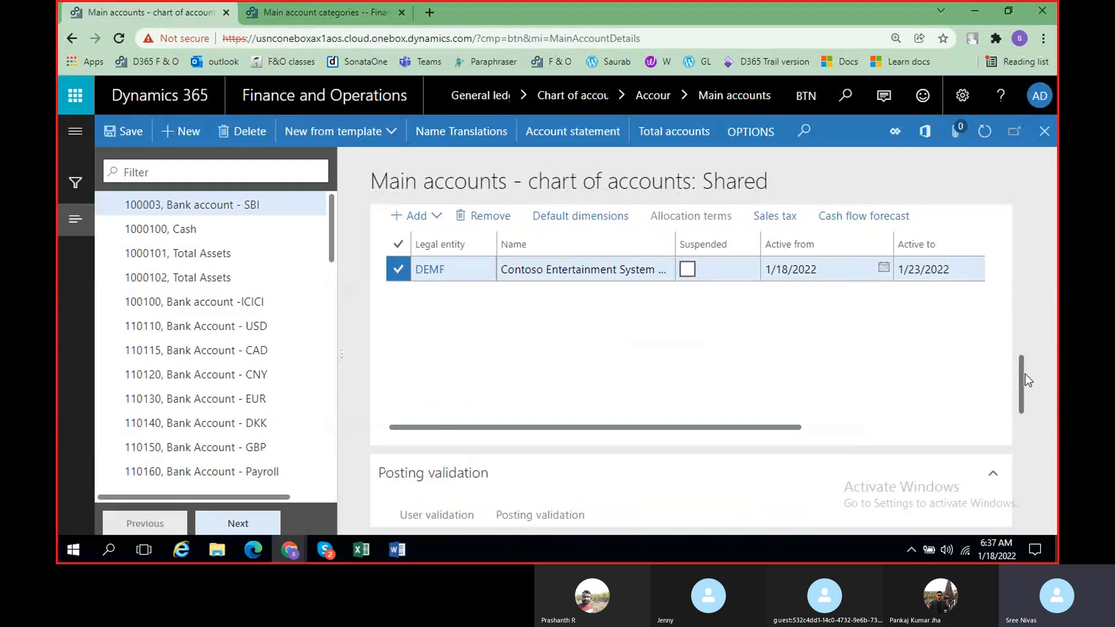
{"action": "scroll", "coordinate": [1023, 375], "scroll_direction": "up", "scroll_amount": 2}
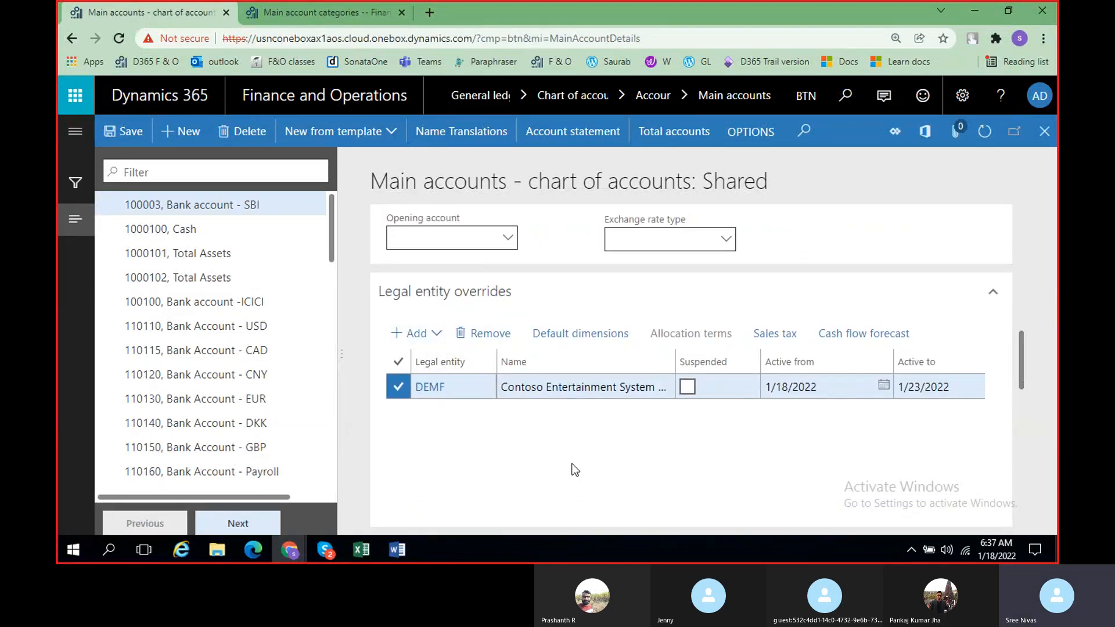
- Clear the general Active from and Active to dates of Bank account - SBI, along with the DEMF override's dates
{"action": "scroll", "coordinate": [527, 449], "scroll_direction": "right", "scroll_amount": 5}
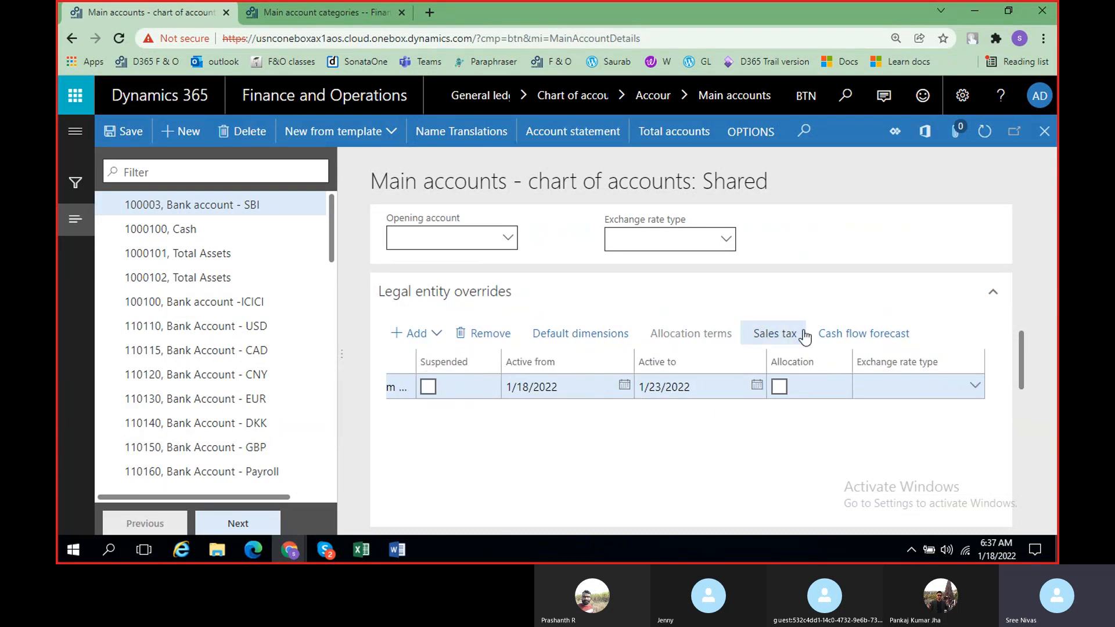
{"action": "scroll", "coordinate": [804, 344], "scroll_direction": "up", "scroll_amount": 10}
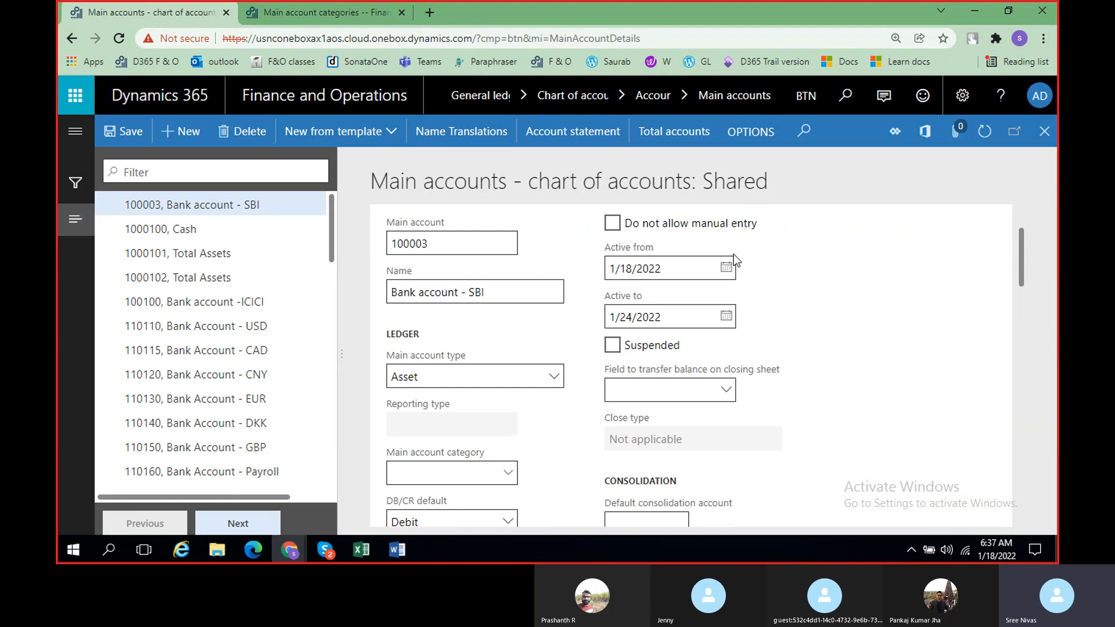
{"action": "left_click", "coordinate": [727, 268]}
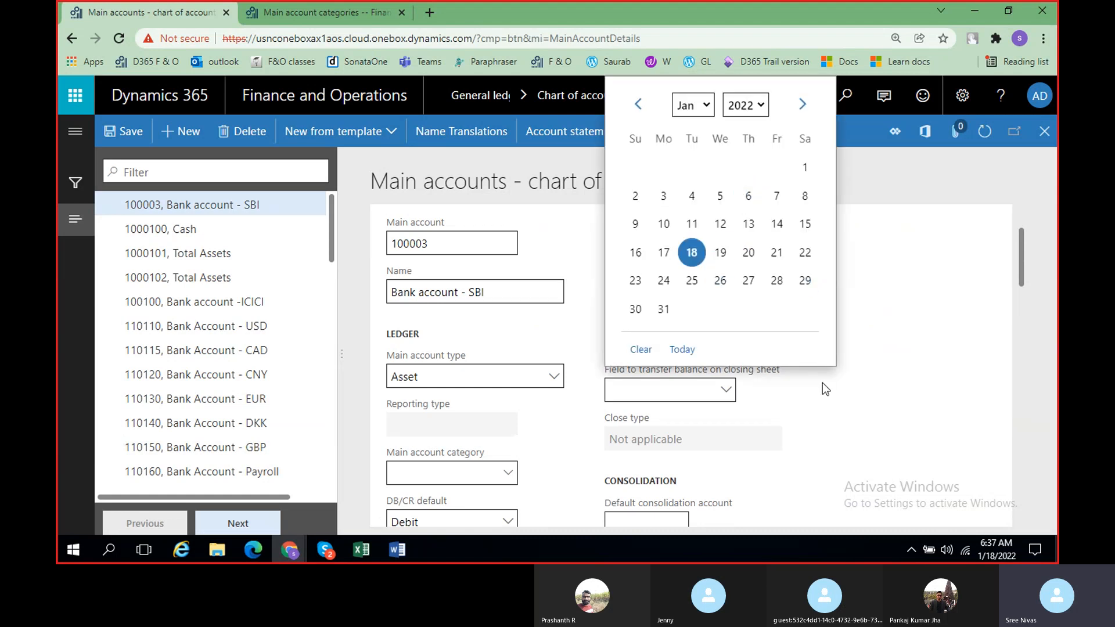
{"action": "key", "text": "Escape"}
{"action": "left_click", "coordinate": [677, 267]}
{"action": "key", "text": "ctrl+a"}
{"action": "key", "text": "BackSpace"}
{"action": "key", "text": "Tab"}
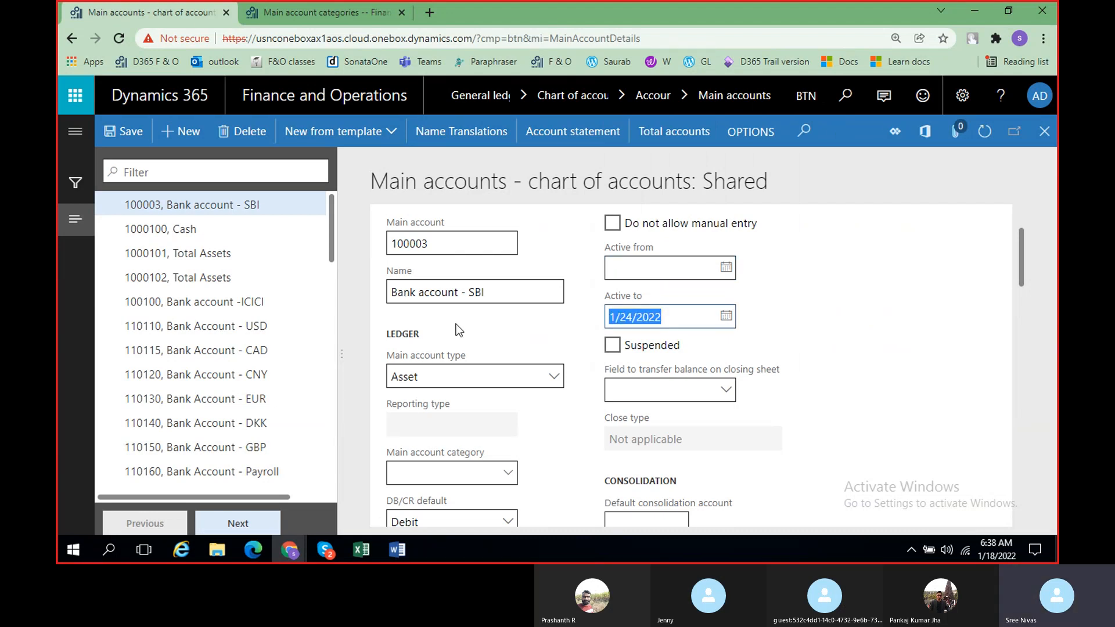
{"action": "scroll", "coordinate": [876, 410], "scroll_direction": "down", "scroll_amount": 3}
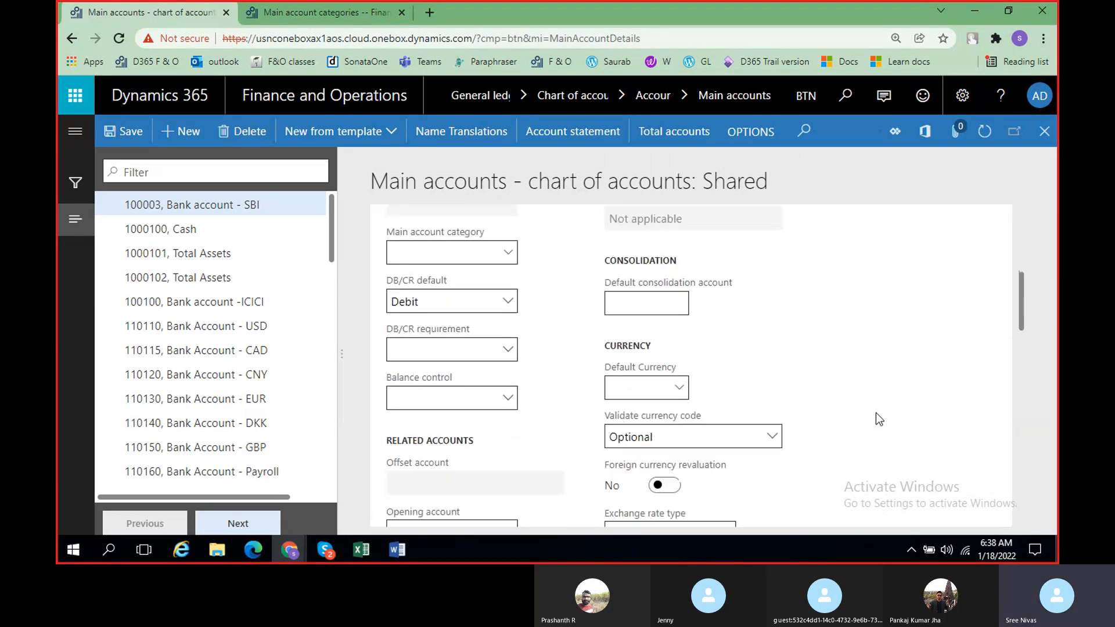
{"action": "scroll", "coordinate": [876, 413], "scroll_direction": "down", "scroll_amount": 4}
{"action": "left_click", "coordinate": [996, 508]}
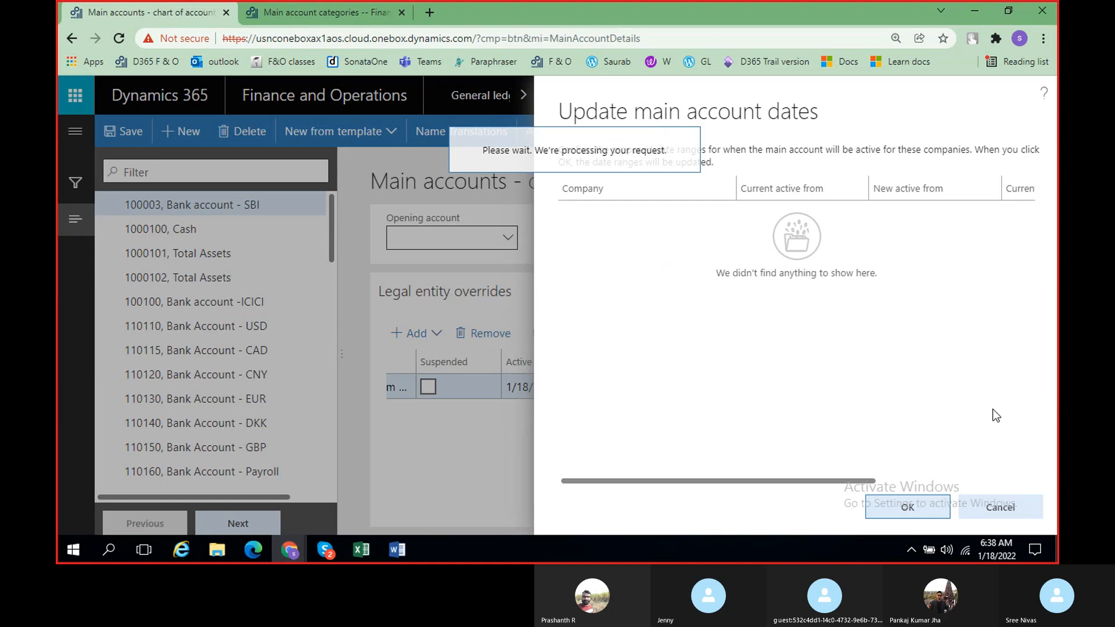
{"action": "scroll", "coordinate": [928, 426], "scroll_direction": "down", "scroll_amount": 8}
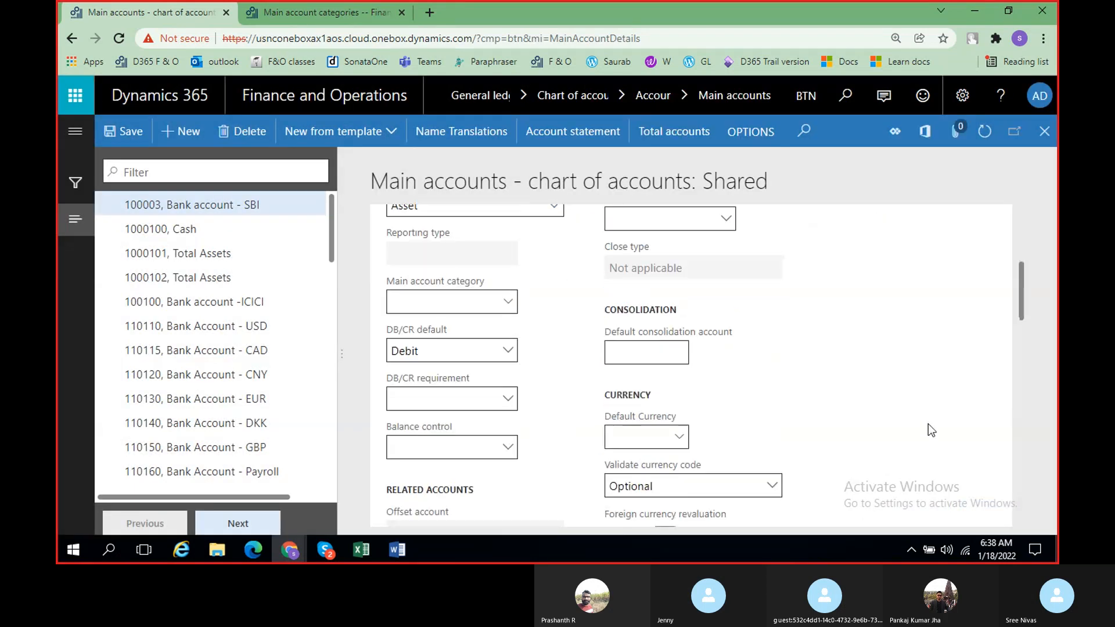
- View the sales tax settings available for the DEMF legal entity override and close them
{"action": "left_click_drag", "start_coordinate": [665, 447], "coordinate": [692, 441]}
{"action": "scroll", "coordinate": [813, 370], "scroll_direction": "left", "scroll_amount": 3}
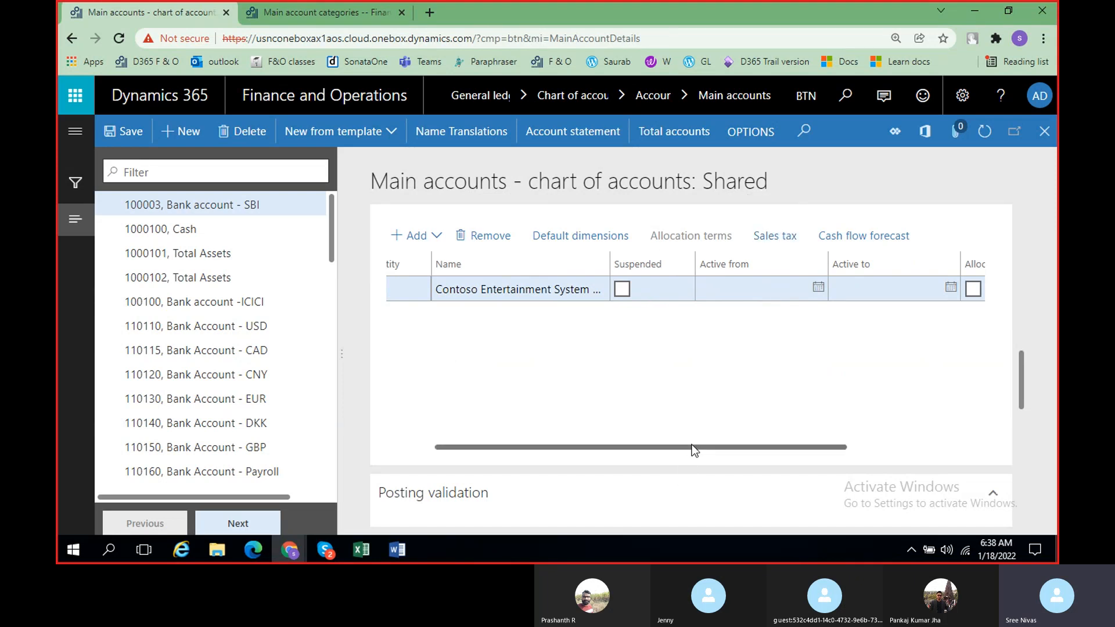
{"action": "left_click", "coordinate": [761, 243]}
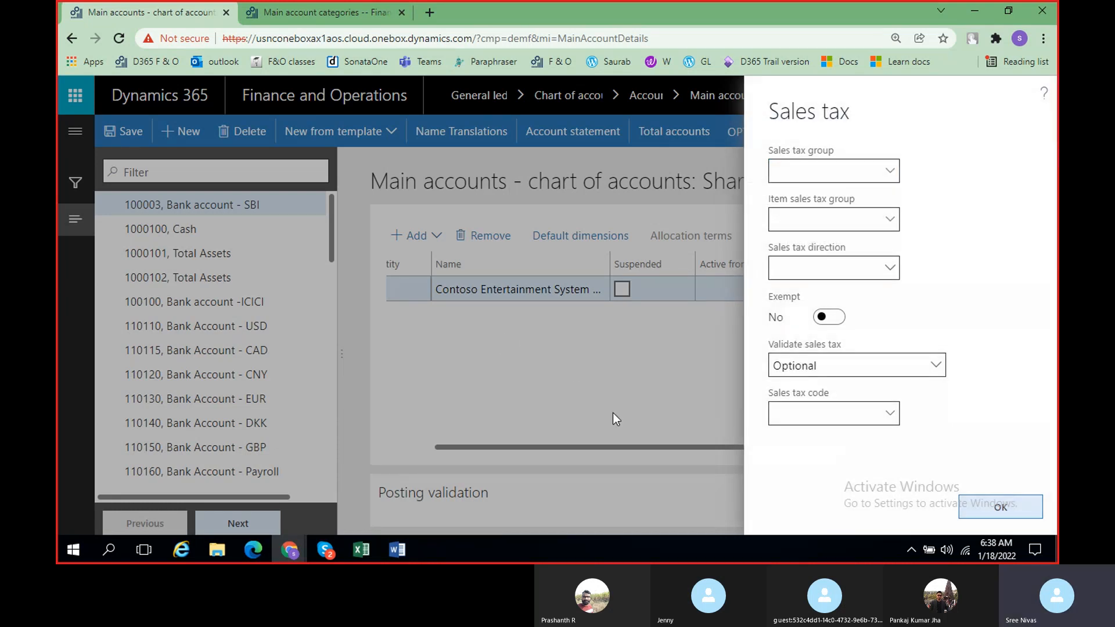
{"action": "left_click", "coordinate": [1000, 507]}
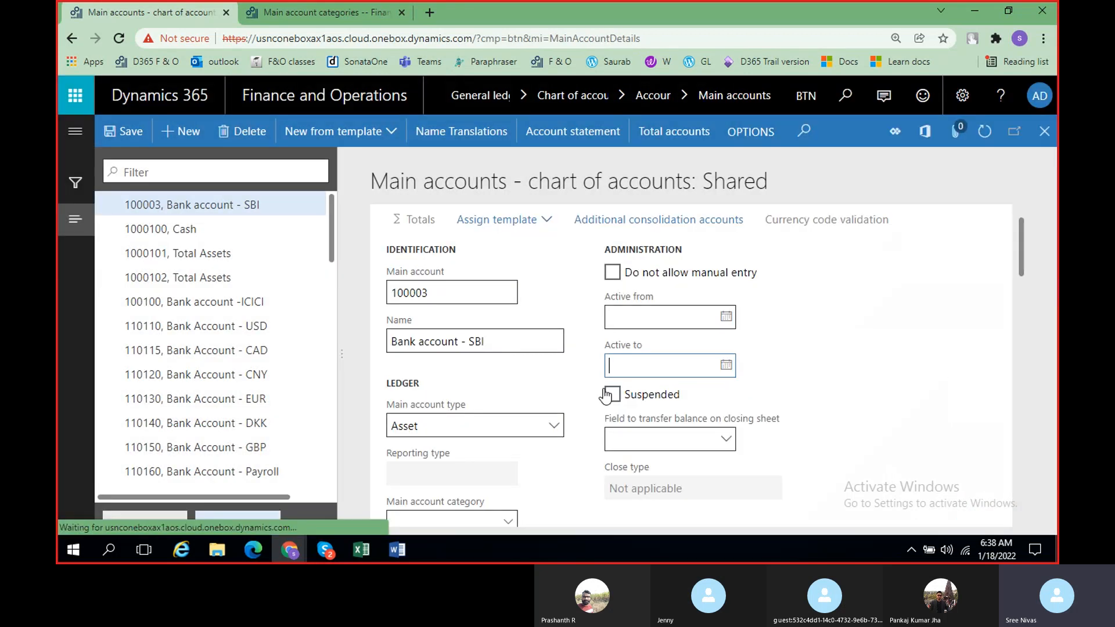
- Remove the DEMF legal entity override from Bank account - SBI
{"action": "scroll", "coordinate": [601, 448], "scroll_direction": "down", "scroll_amount": 5}
{"action": "scroll", "coordinate": [601, 447], "scroll_direction": "down", "scroll_amount": 10}
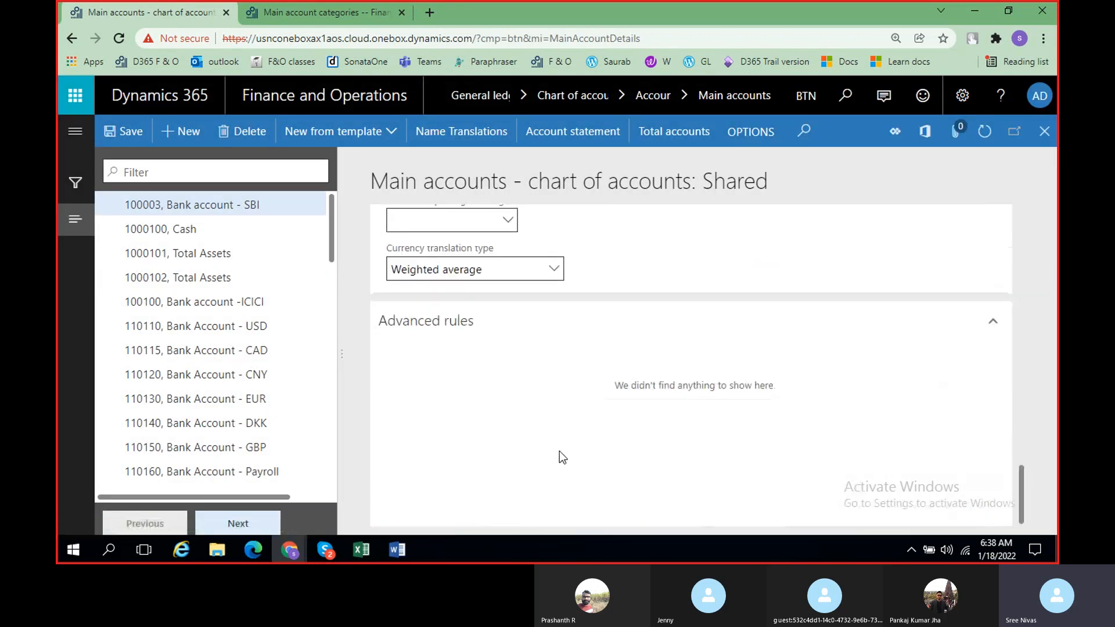
{"action": "scroll", "coordinate": [560, 451], "scroll_direction": "up", "scroll_amount": 6}
{"action": "scroll", "coordinate": [612, 517], "scroll_direction": "right", "scroll_amount": 3}
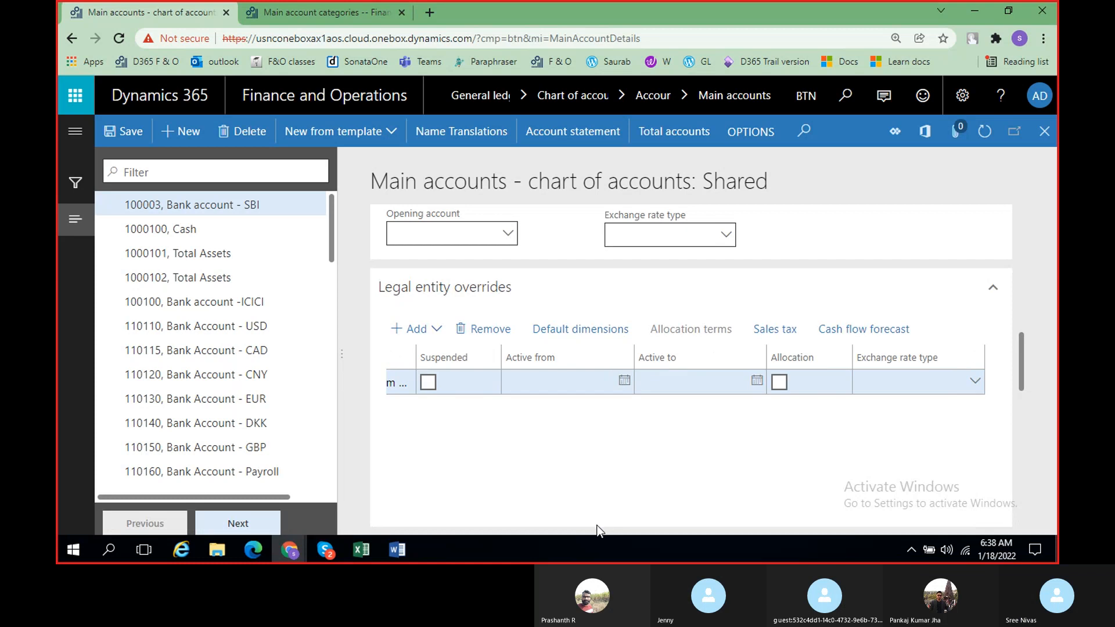
{"action": "scroll", "coordinate": [596, 514], "scroll_direction": "left", "scroll_amount": 3}
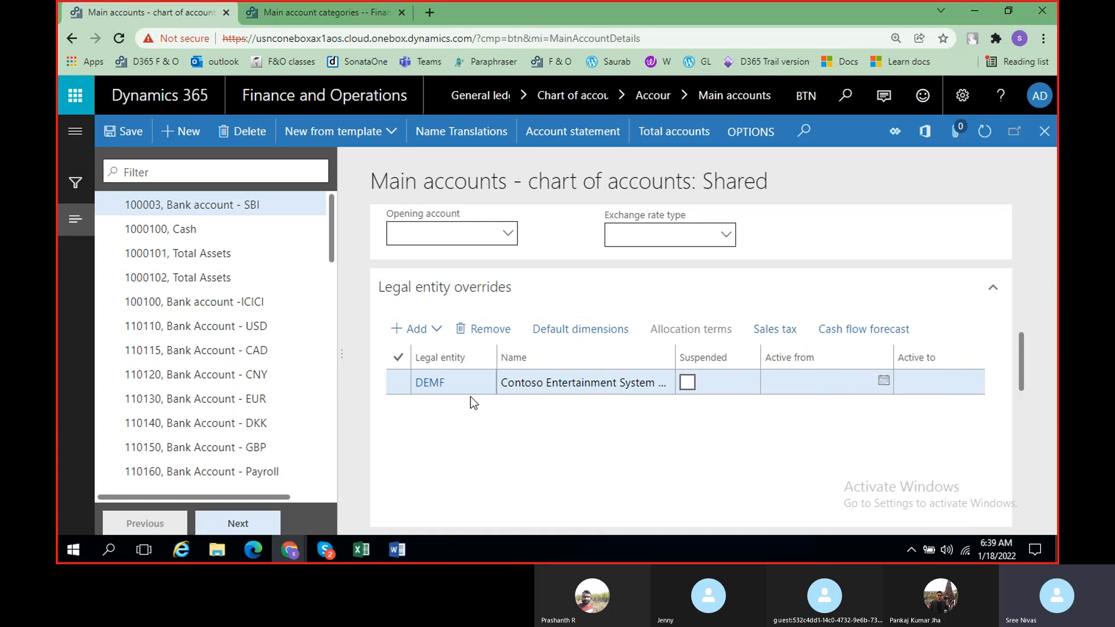
{"action": "left_click", "coordinate": [502, 335]}
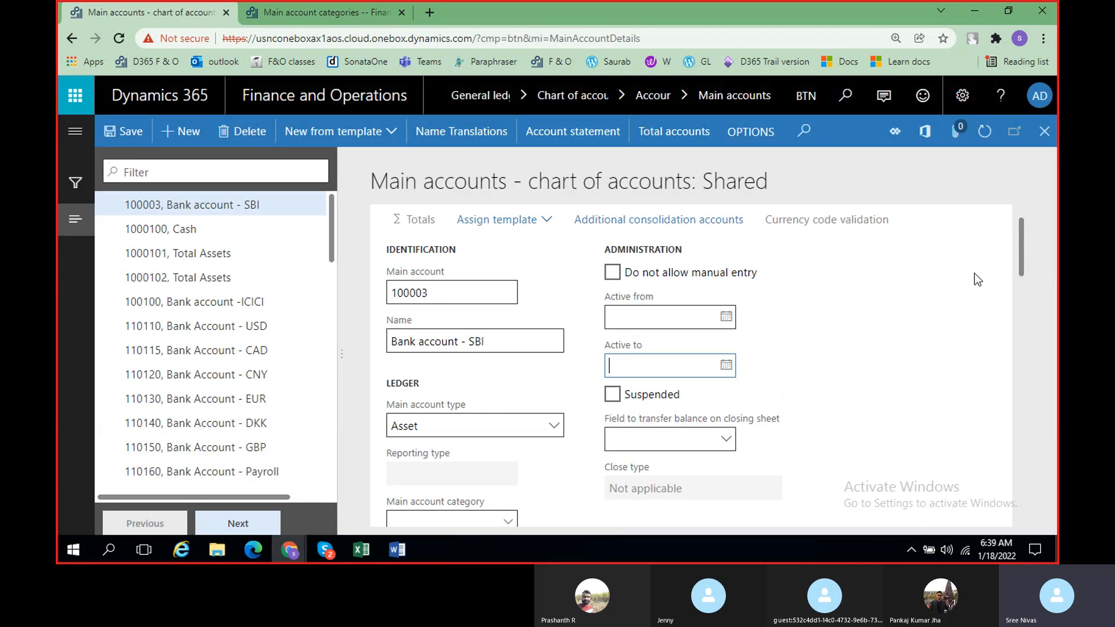
- Collapse the Legal entity overrides section of the main account
{"action": "scroll", "coordinate": [841, 378], "scroll_direction": "down", "scroll_amount": 10}
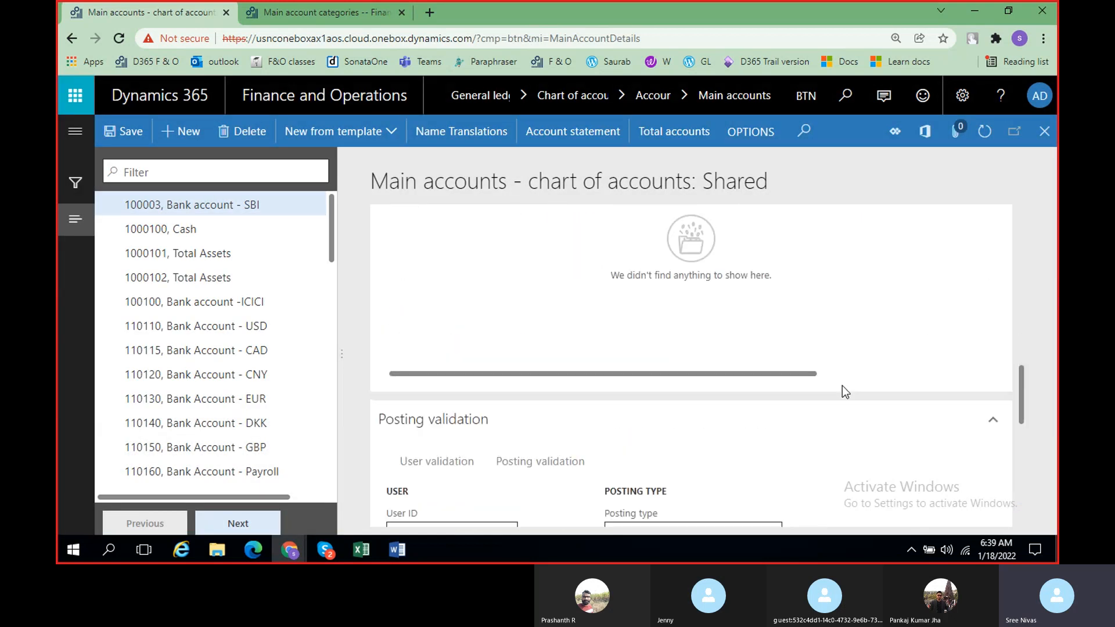
{"action": "scroll", "coordinate": [842, 391], "scroll_direction": "down", "scroll_amount": 5}
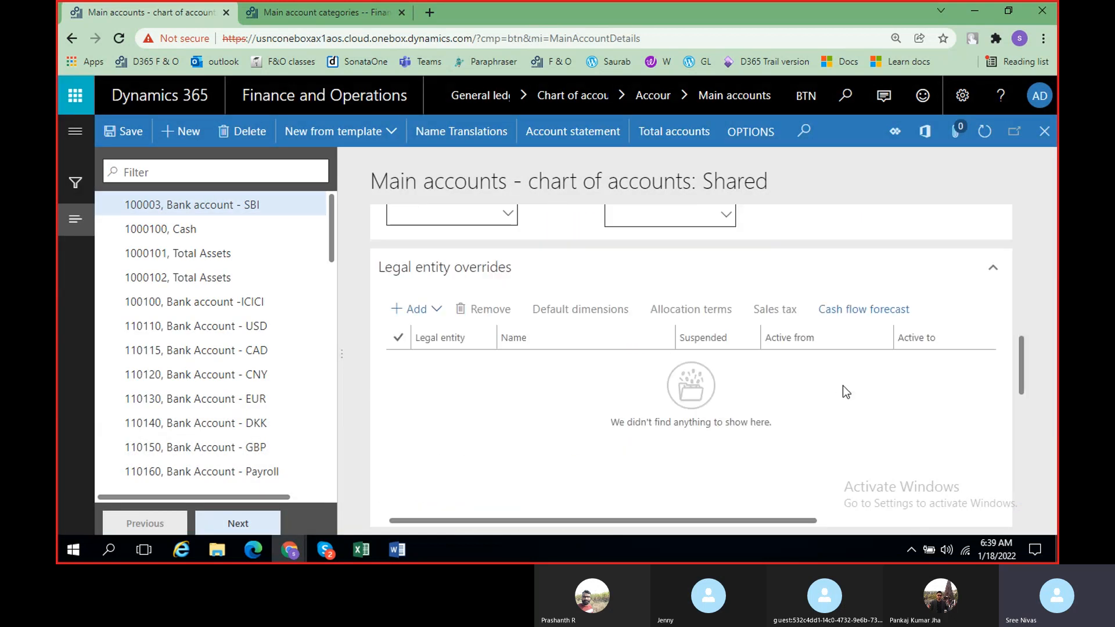
{"action": "left_click", "coordinate": [993, 273]}
{"action": "scroll", "coordinate": [988, 325], "scroll_direction": "down", "scroll_amount": 4}
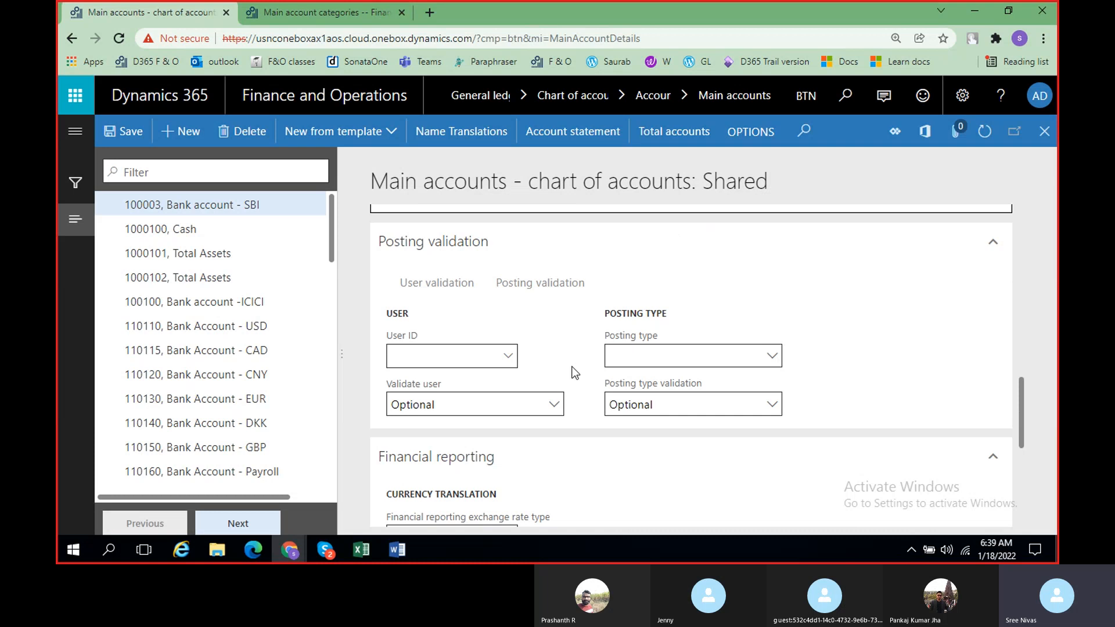
- Choose a user from the list as the User ID under Posting validation
{"action": "scroll", "coordinate": [575, 371], "scroll_direction": "up", "scroll_amount": 8}
{"action": "scroll", "coordinate": [575, 372], "scroll_direction": "down", "scroll_amount": 2}
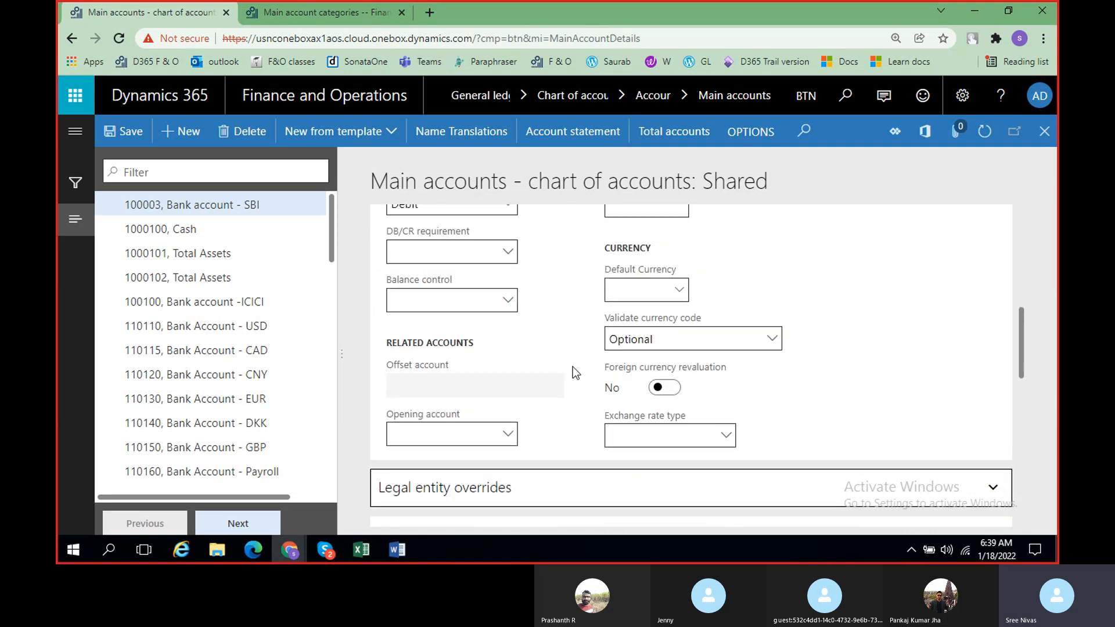
{"action": "scroll", "coordinate": [574, 369], "scroll_direction": "up", "scroll_amount": 6}
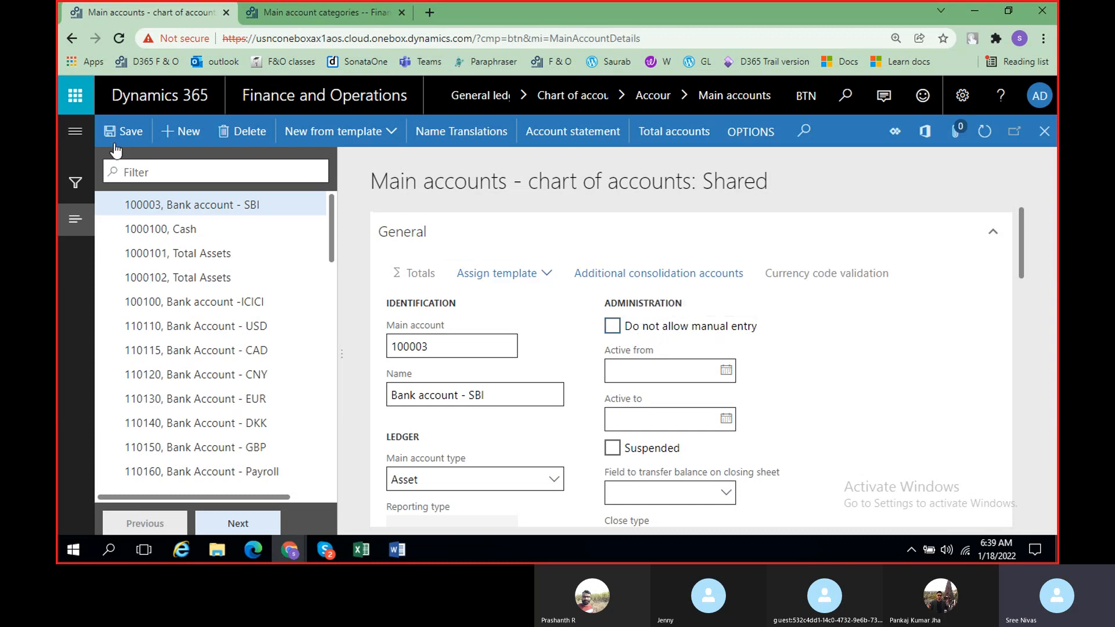
{"action": "scroll", "coordinate": [827, 422], "scroll_direction": "down", "scroll_amount": 10}
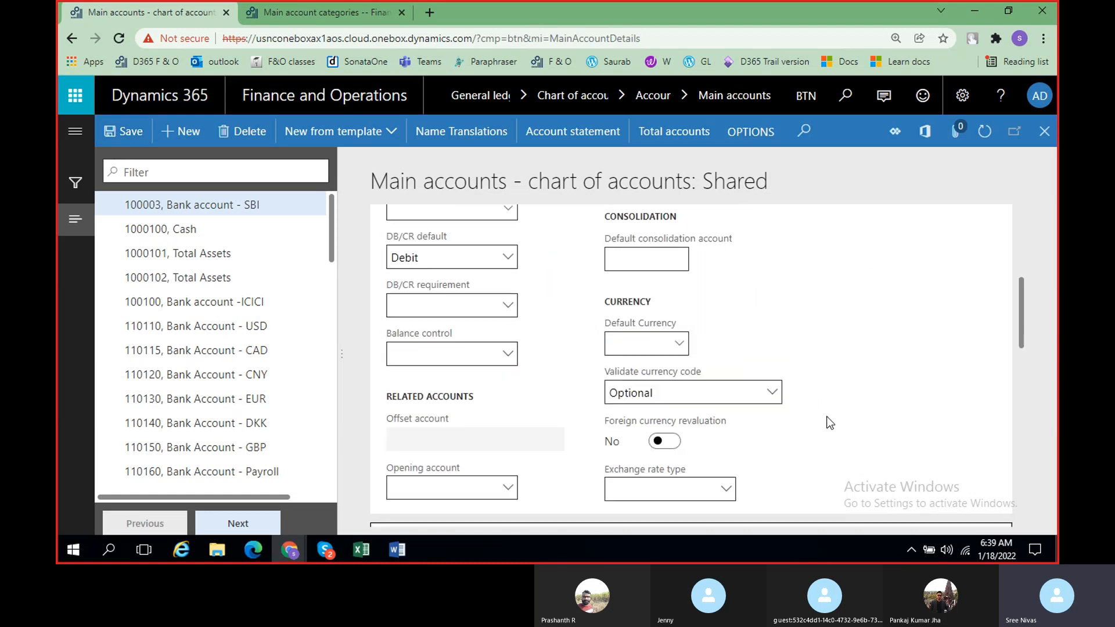
{"action": "scroll", "coordinate": [826, 416], "scroll_direction": "up", "scroll_amount": 10}
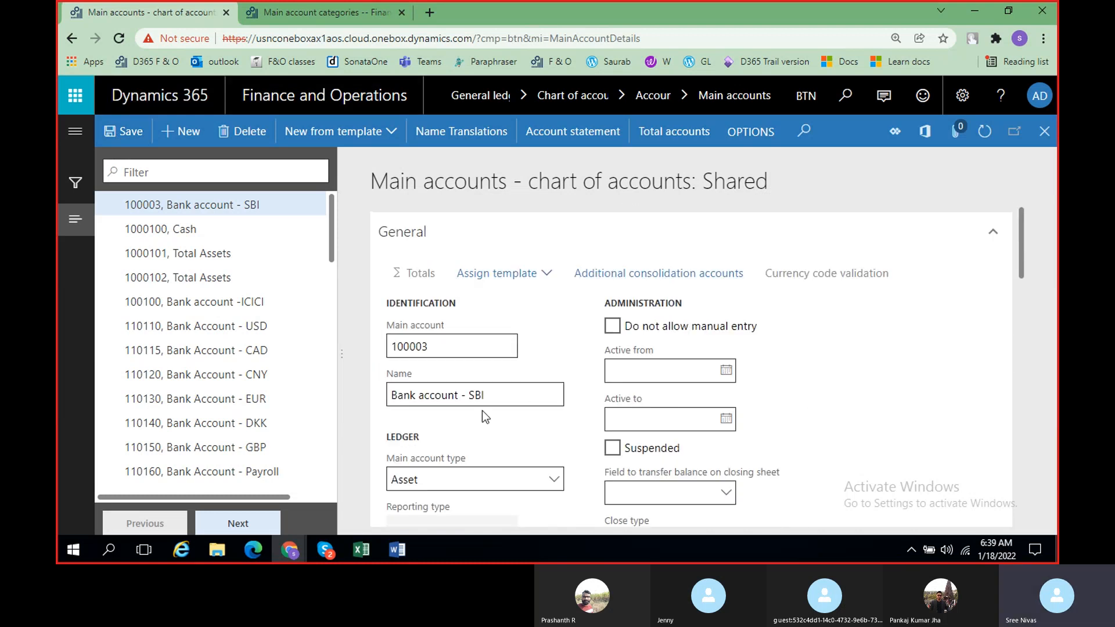
{"action": "scroll", "coordinate": [493, 395], "scroll_direction": "down", "scroll_amount": 11}
{"action": "scroll", "coordinate": [485, 417], "scroll_direction": "down", "scroll_amount": 2}
{"action": "scroll", "coordinate": [510, 406], "scroll_direction": "up", "scroll_amount": 2}
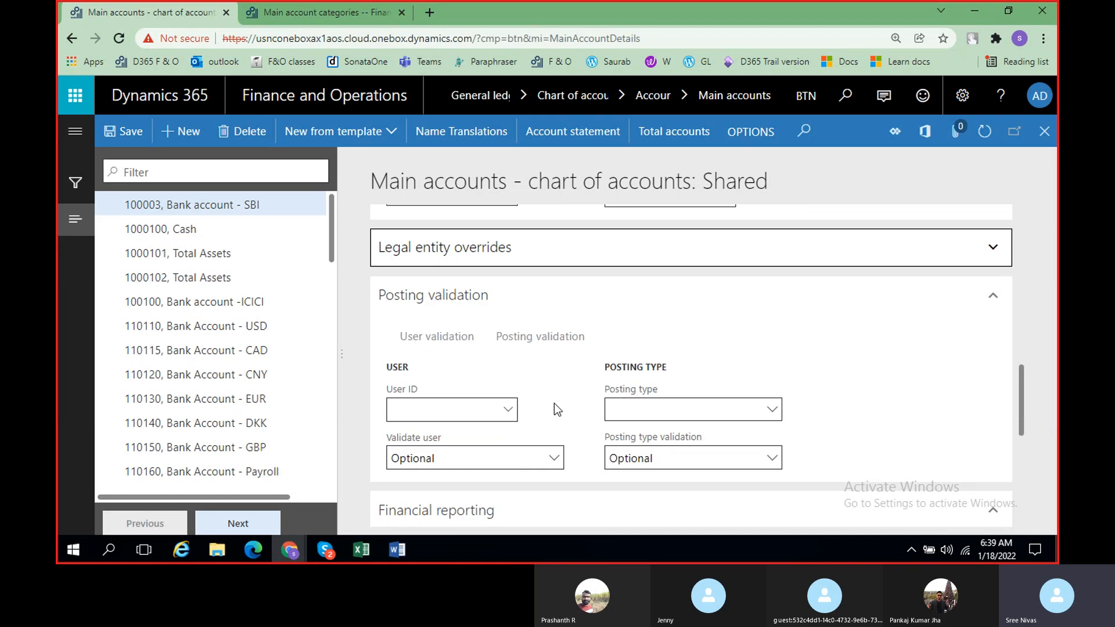
{"action": "left_click", "coordinate": [508, 411]}
{"action": "left_click", "coordinate": [509, 412]}
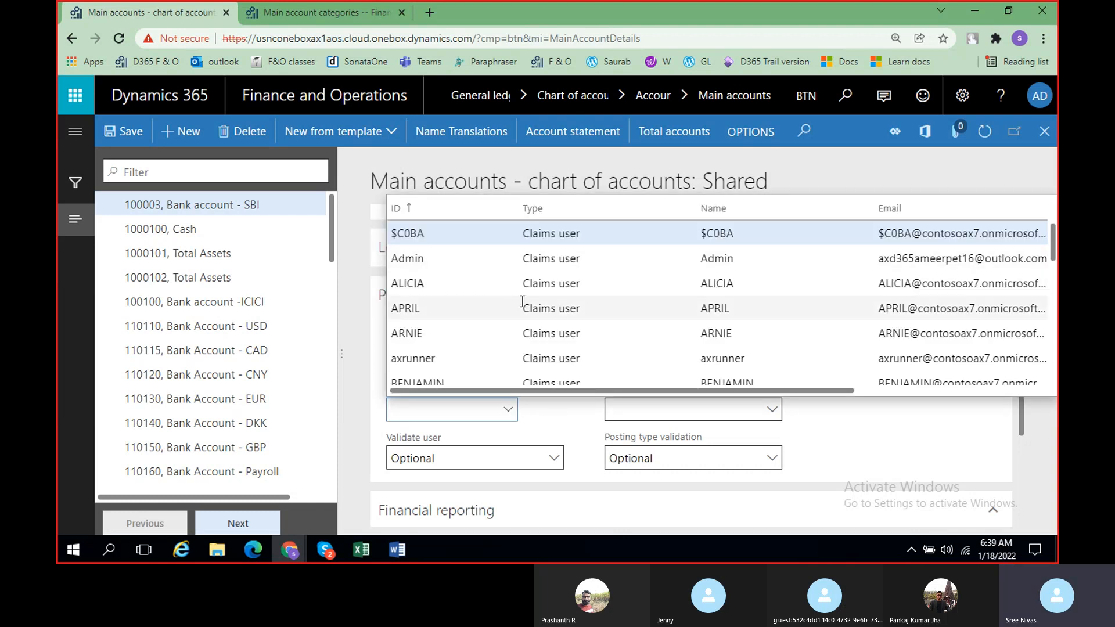
{"action": "scroll", "coordinate": [523, 296], "scroll_direction": "down", "scroll_amount": 5}
{"action": "scroll", "coordinate": [523, 300], "scroll_direction": "down", "scroll_amount": 2}
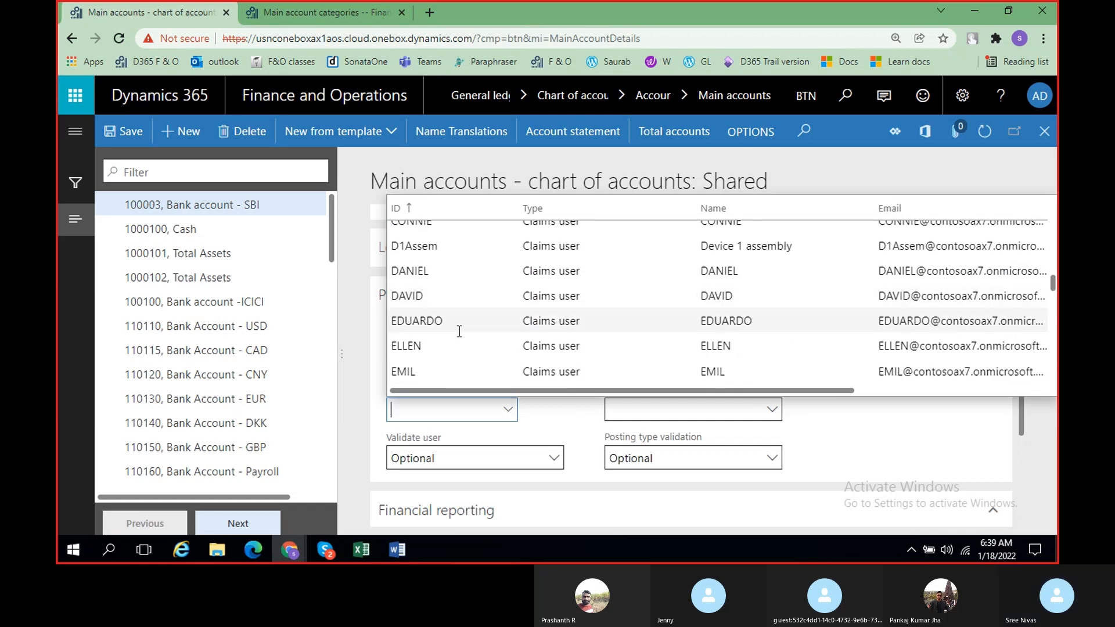
{"action": "left_click", "coordinate": [489, 297]}
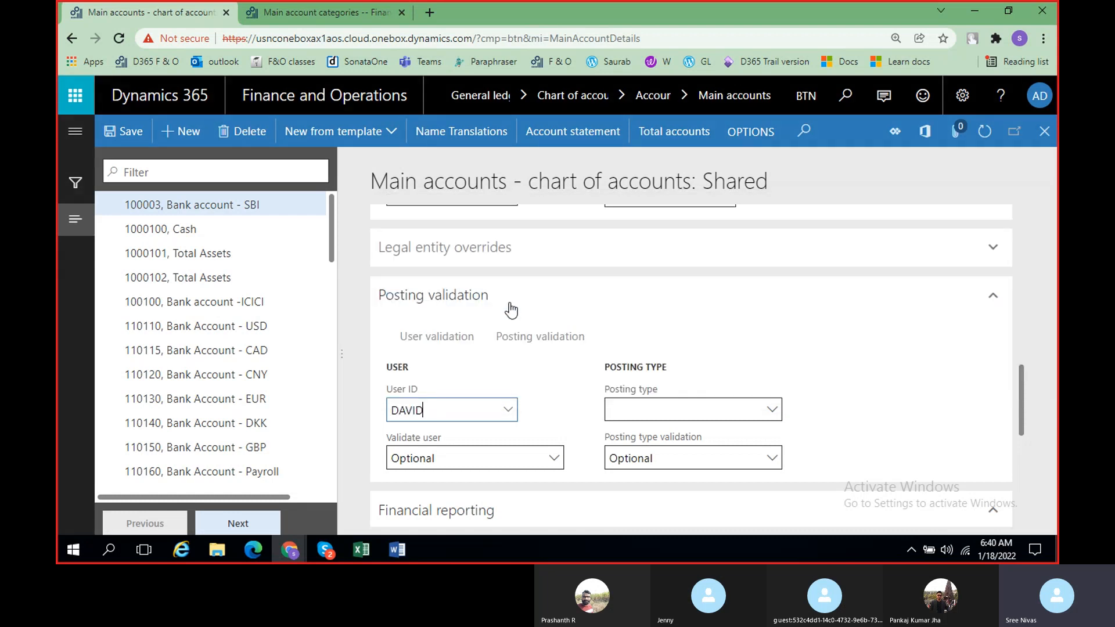
- Clear the User ID under Posting validation
{"action": "scroll", "coordinate": [583, 422], "scroll_direction": "down", "scroll_amount": 1}
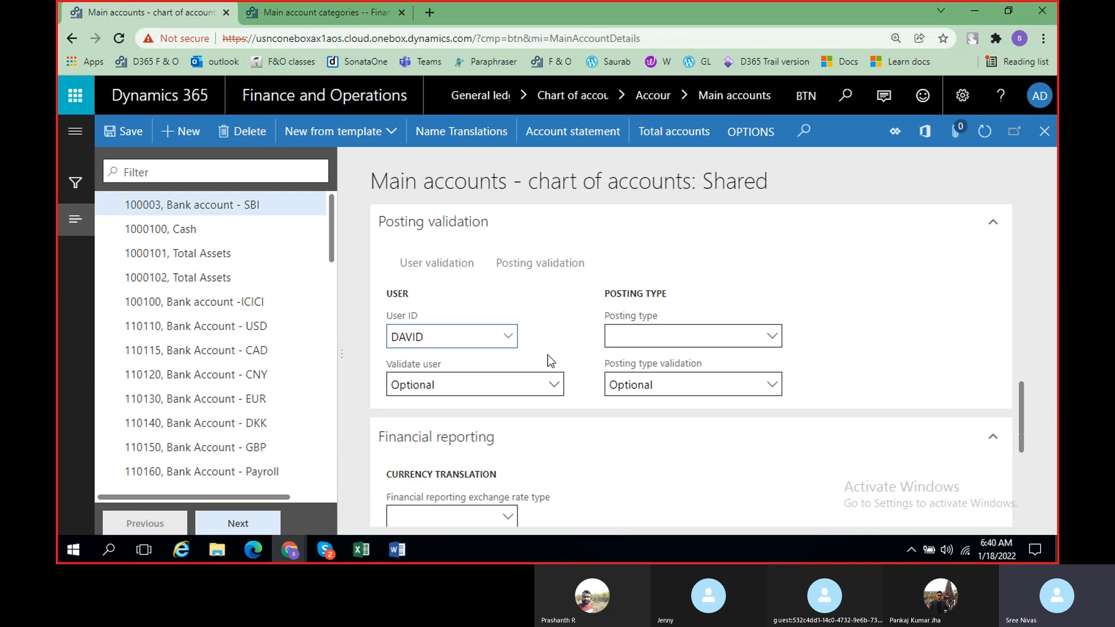
{"action": "key", "text": "BackSpace"}
{"action": "key", "text": "BackSpace"}
{"action": "key", "text": "BackSpace"}
{"action": "key", "text": "BackSpace"}
{"action": "key", "text": "BackSpace"}
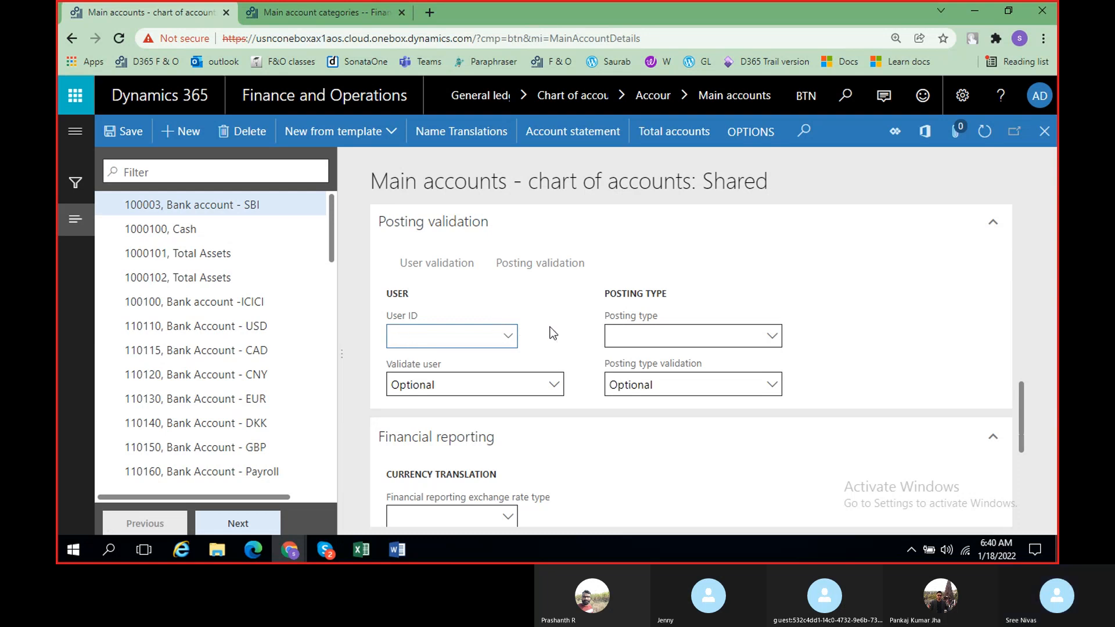
- Examine the Validate user options and the list of available posting types under Posting validation
{"action": "left_click", "coordinate": [532, 341]}
{"action": "scroll", "coordinate": [532, 343], "scroll_direction": "up", "scroll_amount": 1}
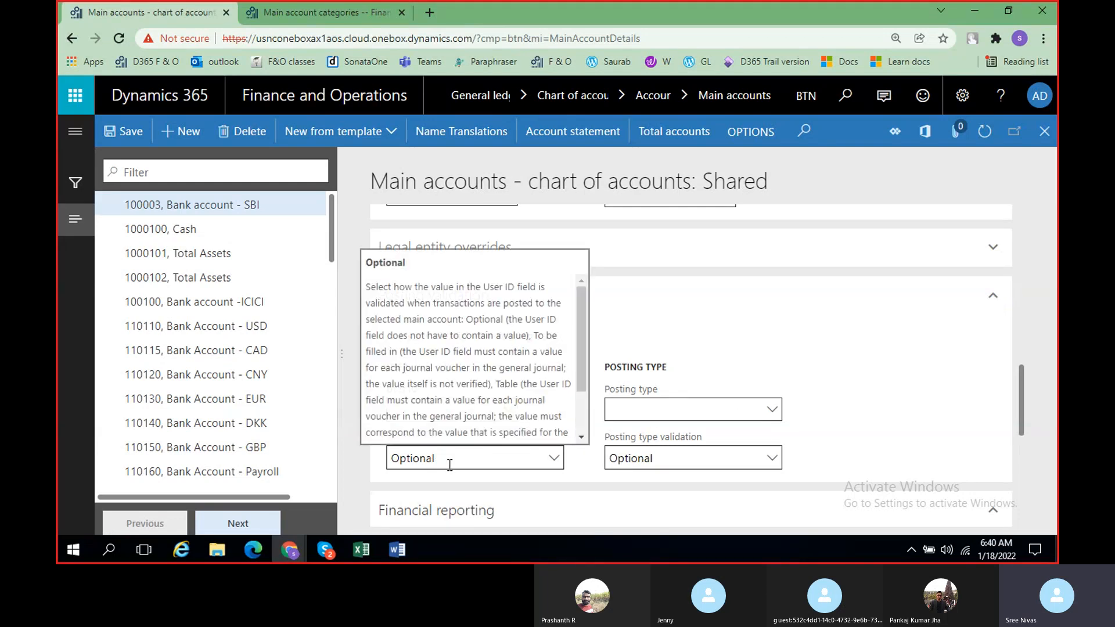
{"action": "left_click", "coordinate": [554, 463]}
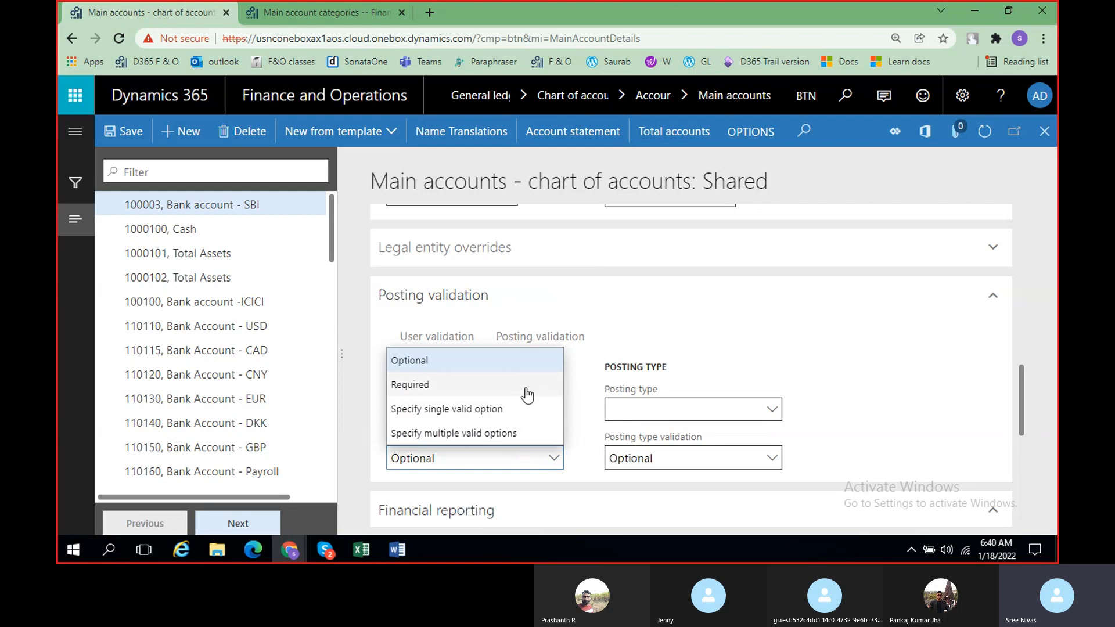
{"action": "left_click", "coordinate": [780, 417]}
{"action": "left_click", "coordinate": [780, 417]}
{"action": "scroll", "coordinate": [752, 273], "scroll_direction": "down", "scroll_amount": 8}
{"action": "scroll", "coordinate": [752, 283], "scroll_direction": "down", "scroll_amount": 15}
{"action": "scroll", "coordinate": [751, 279], "scroll_direction": "down", "scroll_amount": 15}
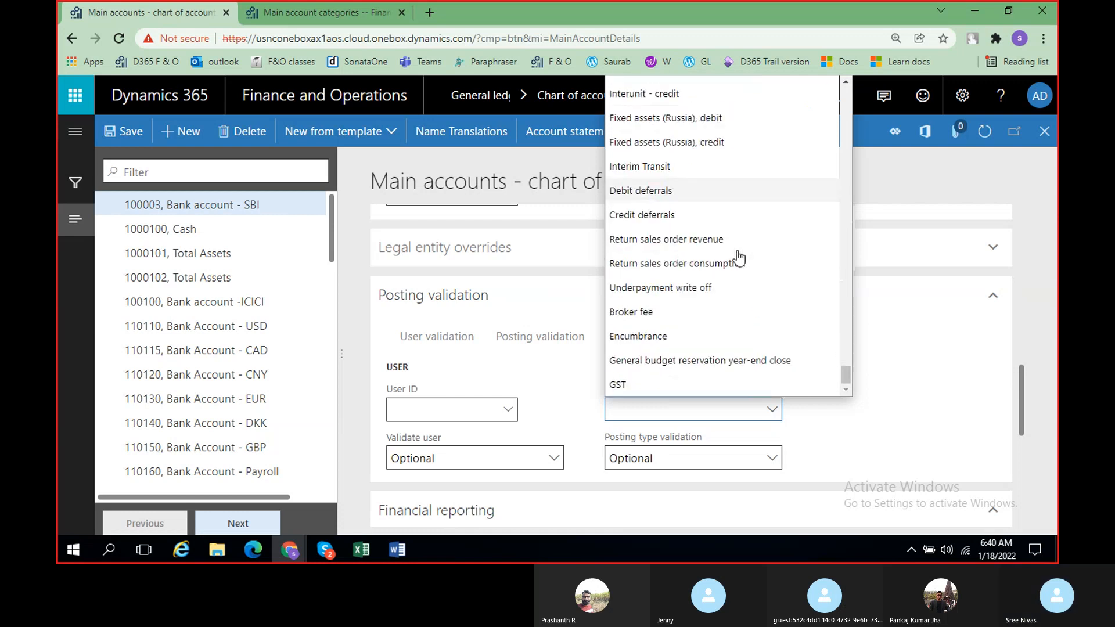
{"action": "left_click", "coordinate": [897, 409]}
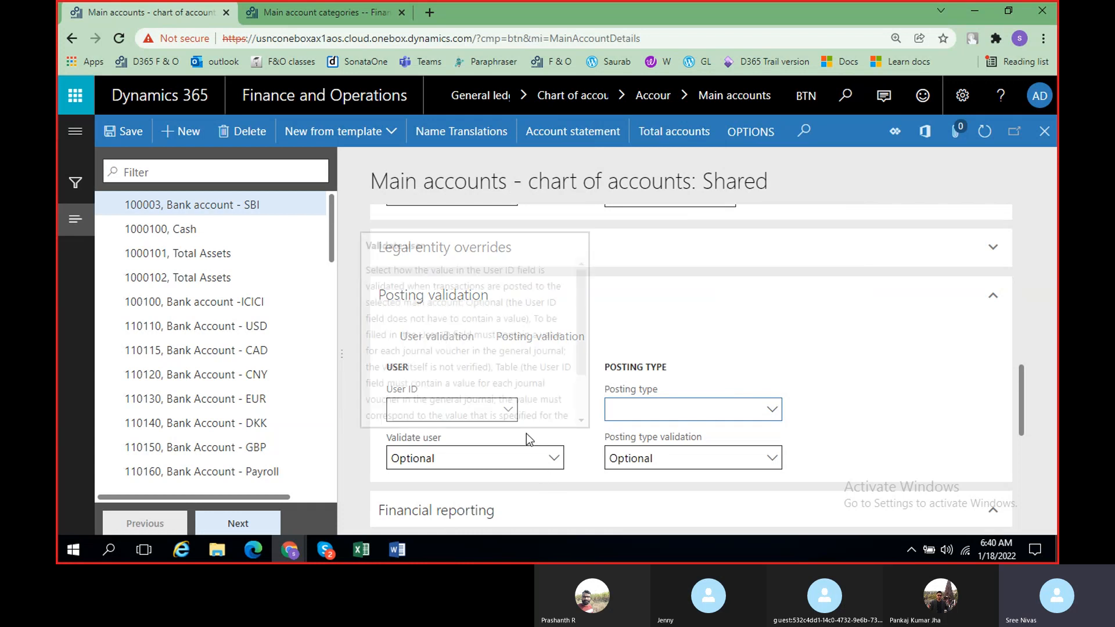
- Collapse the Posting validation, Financial reporting and Advanced rules sections of the main account
{"action": "left_click", "coordinate": [995, 297]}
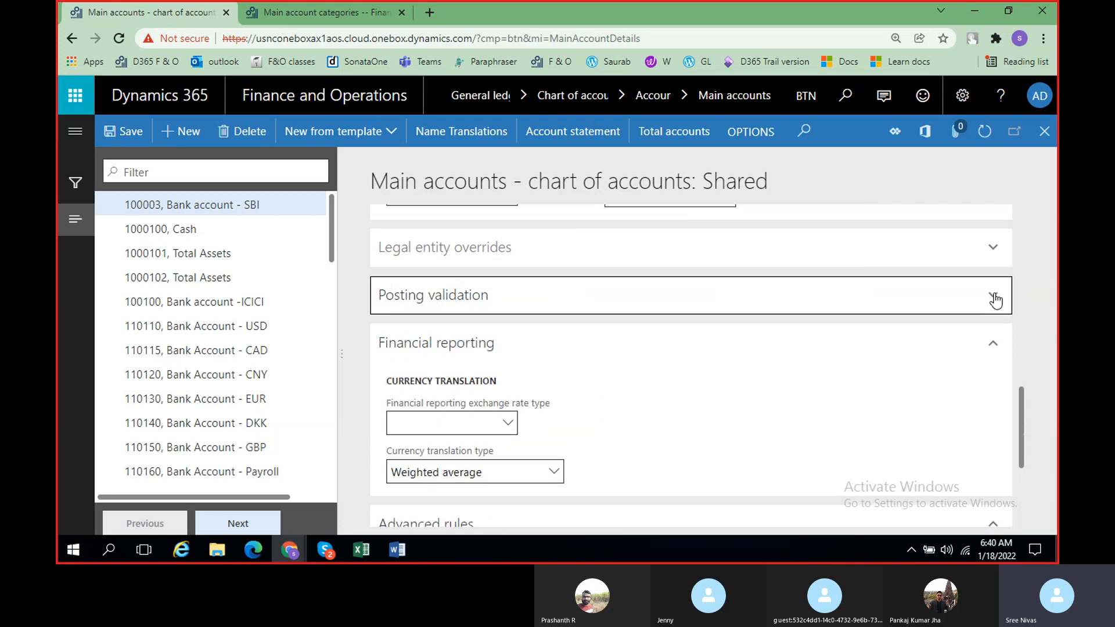
{"action": "scroll", "coordinate": [552, 412], "scroll_direction": "down", "scroll_amount": 1}
{"action": "scroll", "coordinate": [837, 420], "scroll_direction": "up", "scroll_amount": 1}
{"action": "left_click", "coordinate": [1004, 348]}
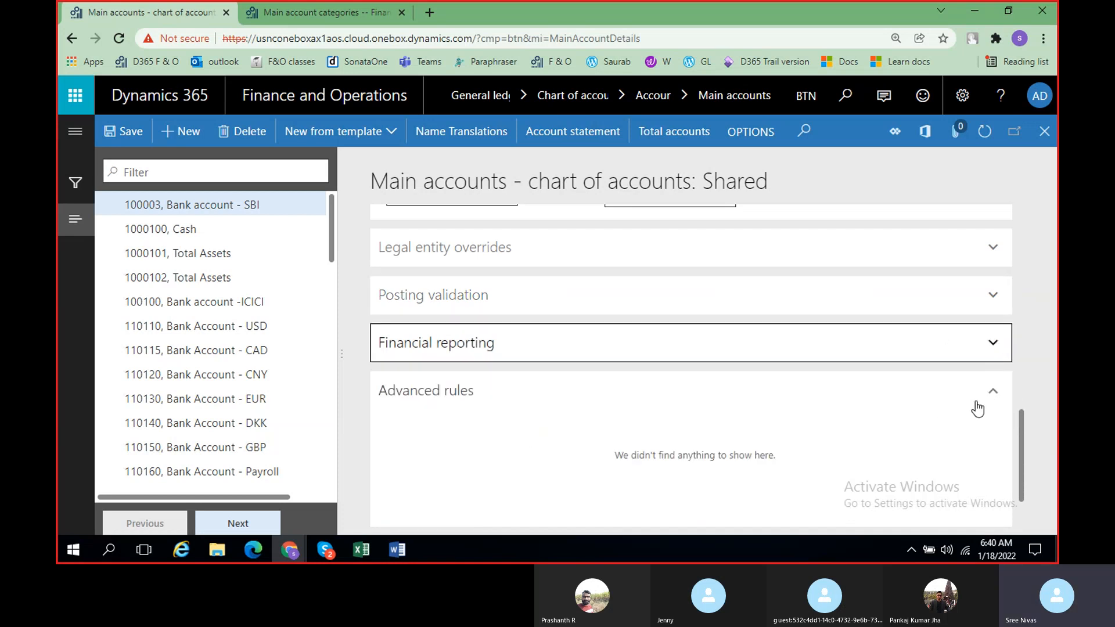
{"action": "left_click", "coordinate": [992, 393]}
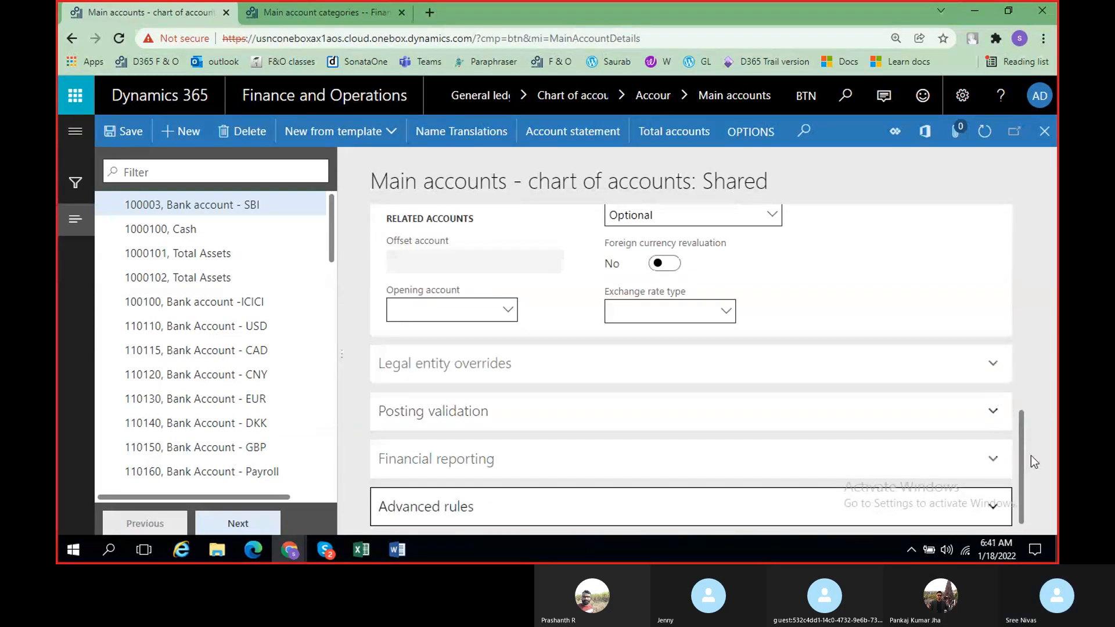
{"action": "scroll", "coordinate": [941, 409], "scroll_direction": "up", "scroll_amount": 10}
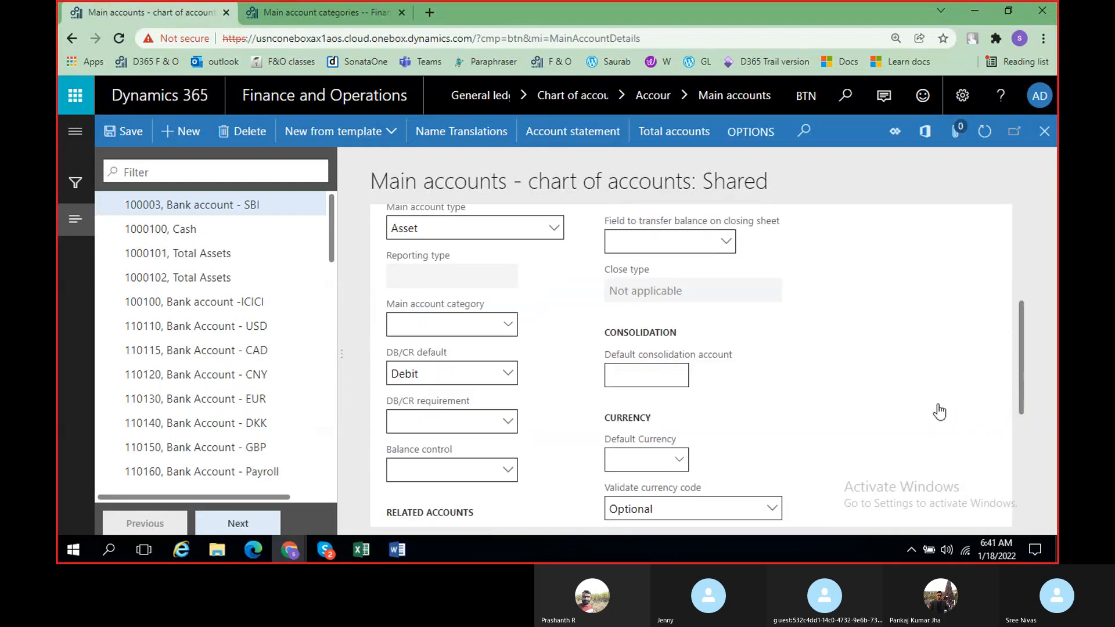
- Collapse the General section of the Bank account - SBI record and expand it again to view its fields
{"action": "left_click", "coordinate": [993, 232]}
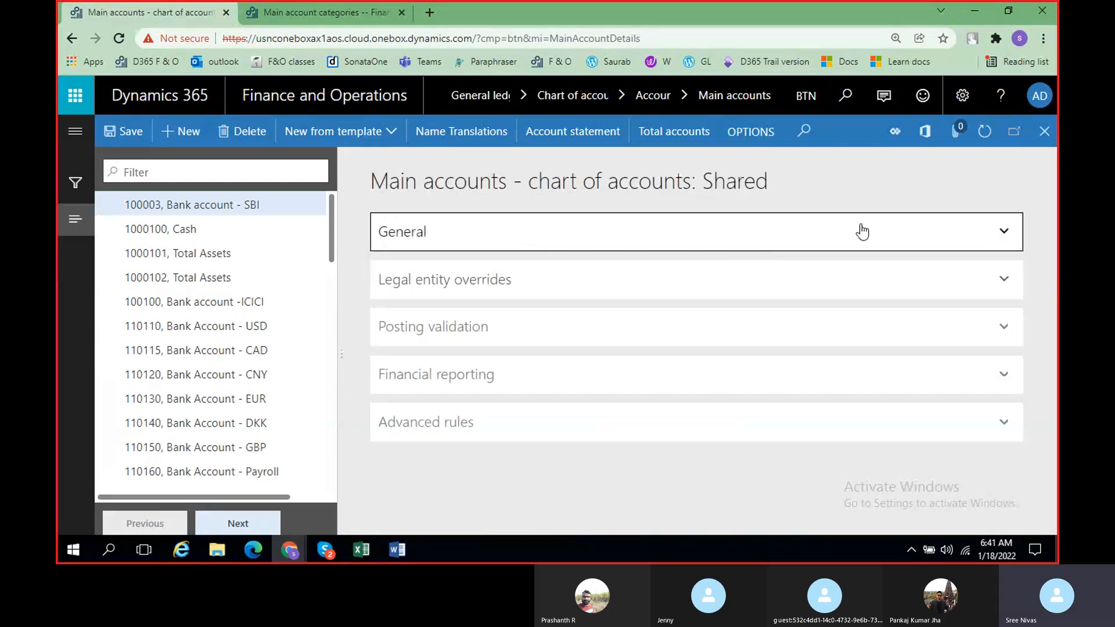
{"action": "left_click", "coordinate": [970, 240]}
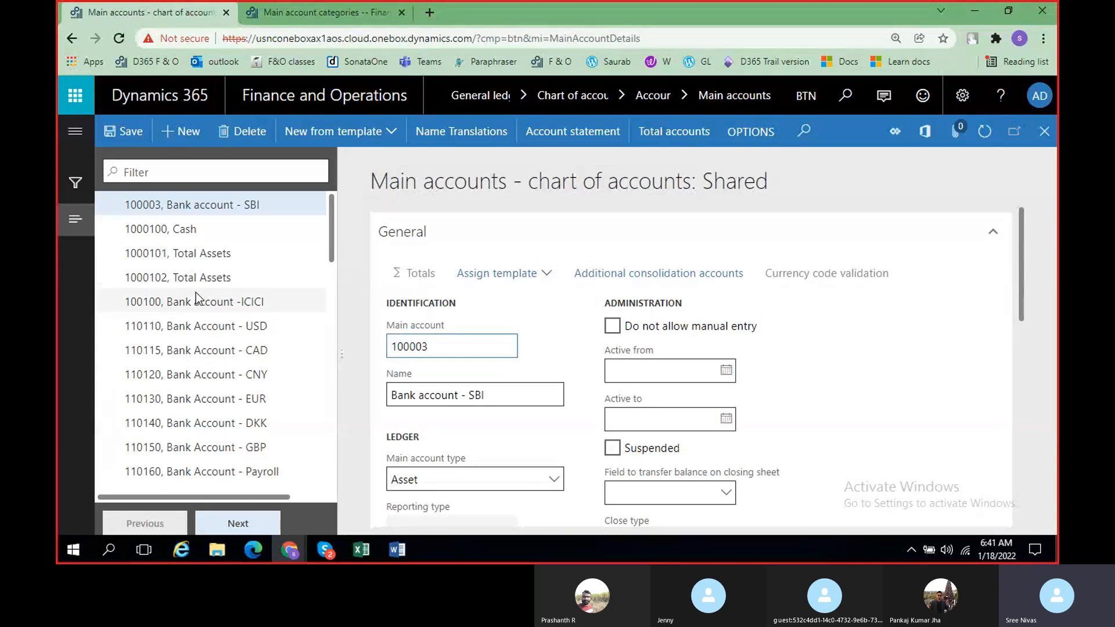
- Switch the company to USMF in the browser tab showing Main account categories
{"action": "left_click", "coordinate": [279, 15]}
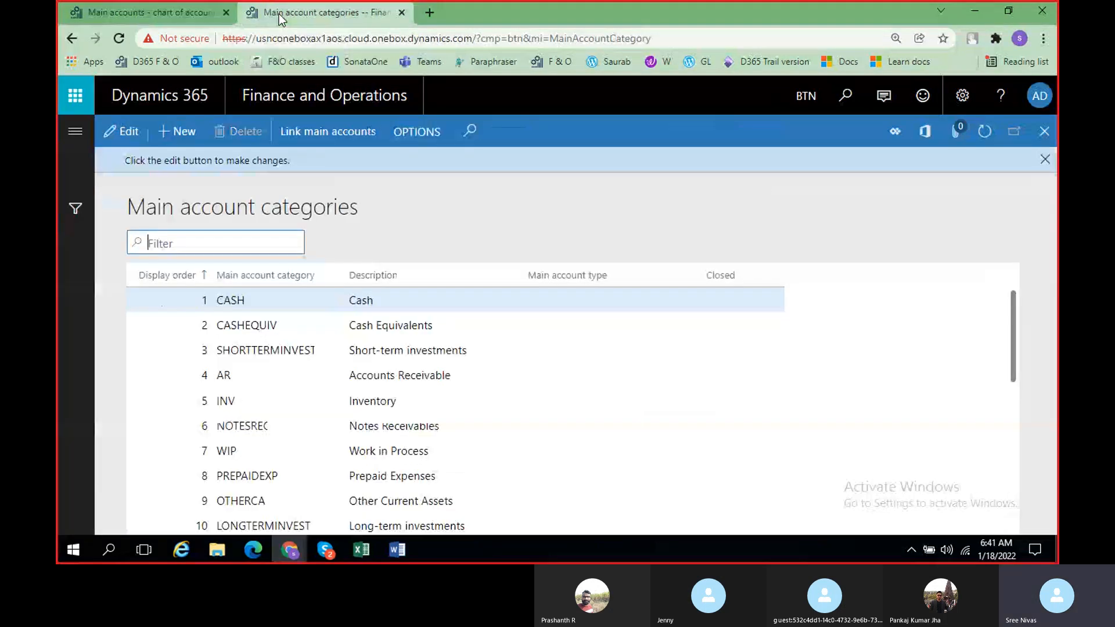
{"action": "left_click", "coordinate": [810, 94]}
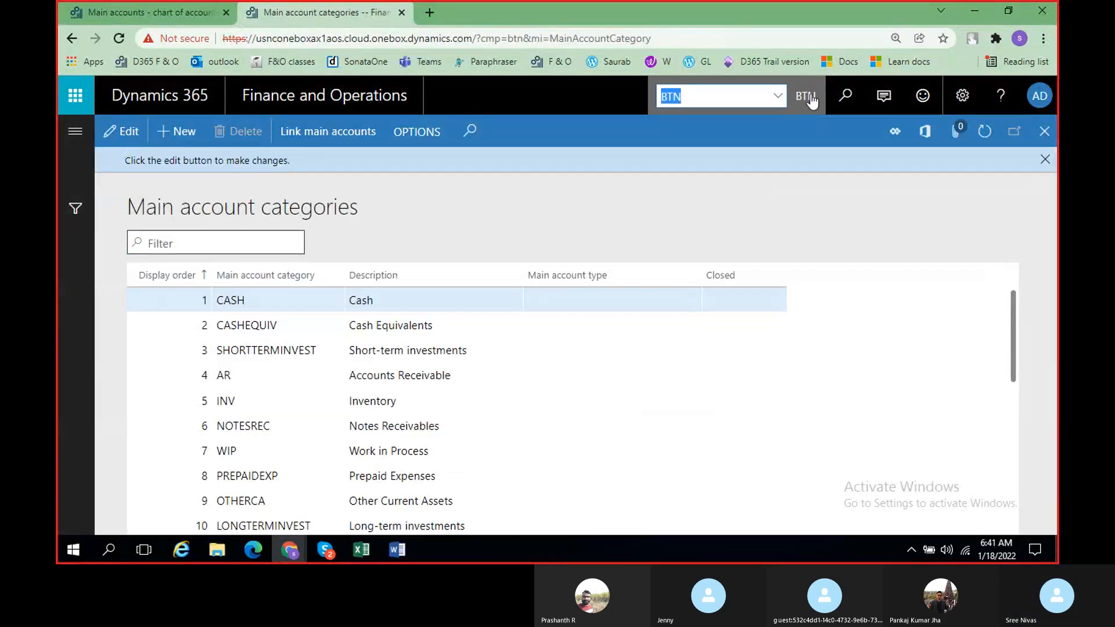
{"action": "type", "text": "USMF"}
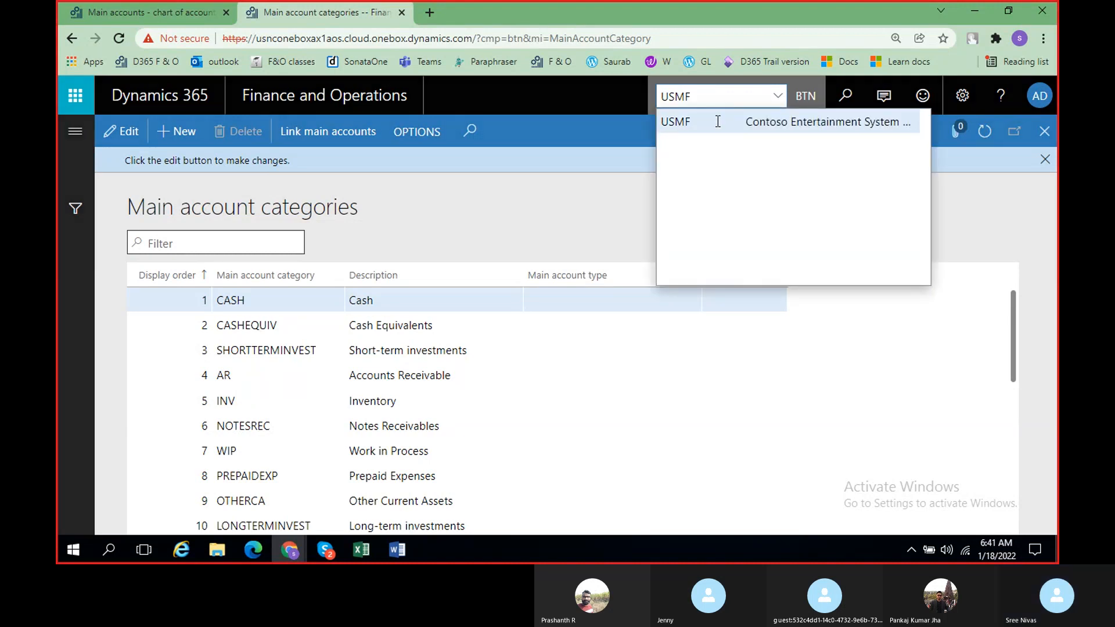
{"action": "left_click", "coordinate": [718, 121]}
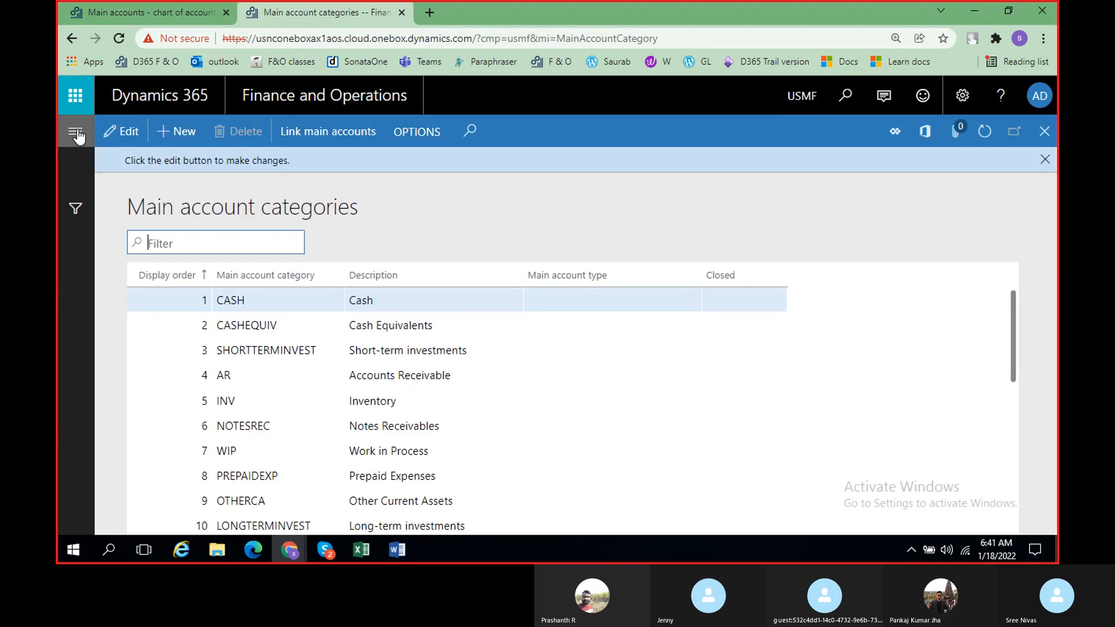
- Open the Main accounts page of the General ledger module, under Chart of accounts, in company USMF
{"action": "left_click", "coordinate": [76, 133]}
{"action": "scroll", "coordinate": [102, 322], "scroll_direction": "down", "scroll_amount": 8}
{"action": "scroll", "coordinate": [129, 302], "scroll_direction": "up", "scroll_amount": 3}
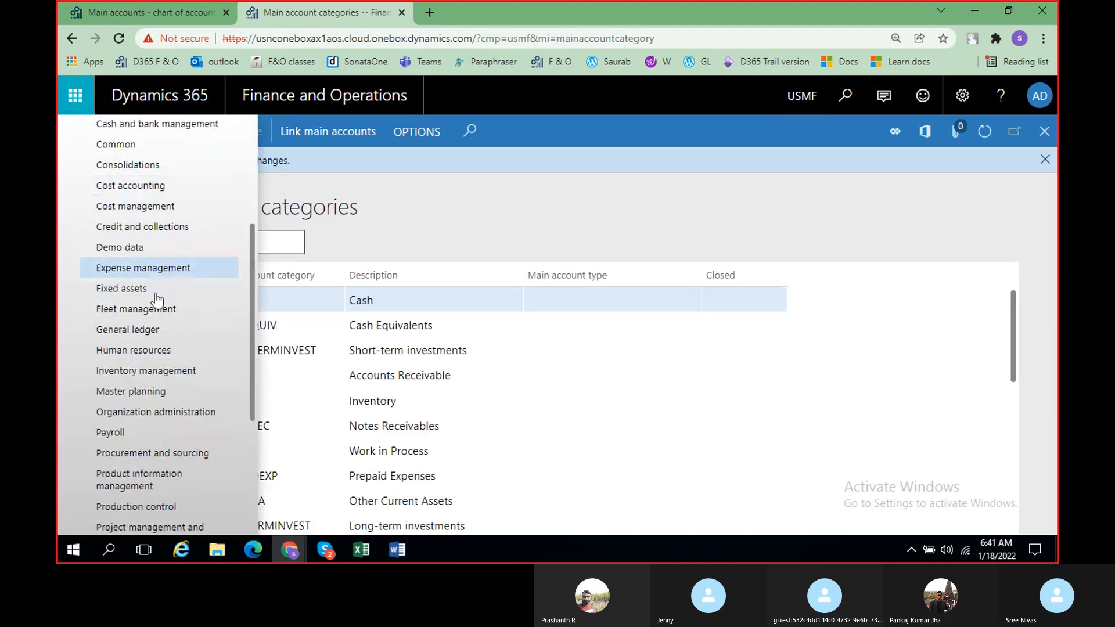
{"action": "left_click", "coordinate": [140, 335]}
{"action": "left_click", "coordinate": [124, 337]}
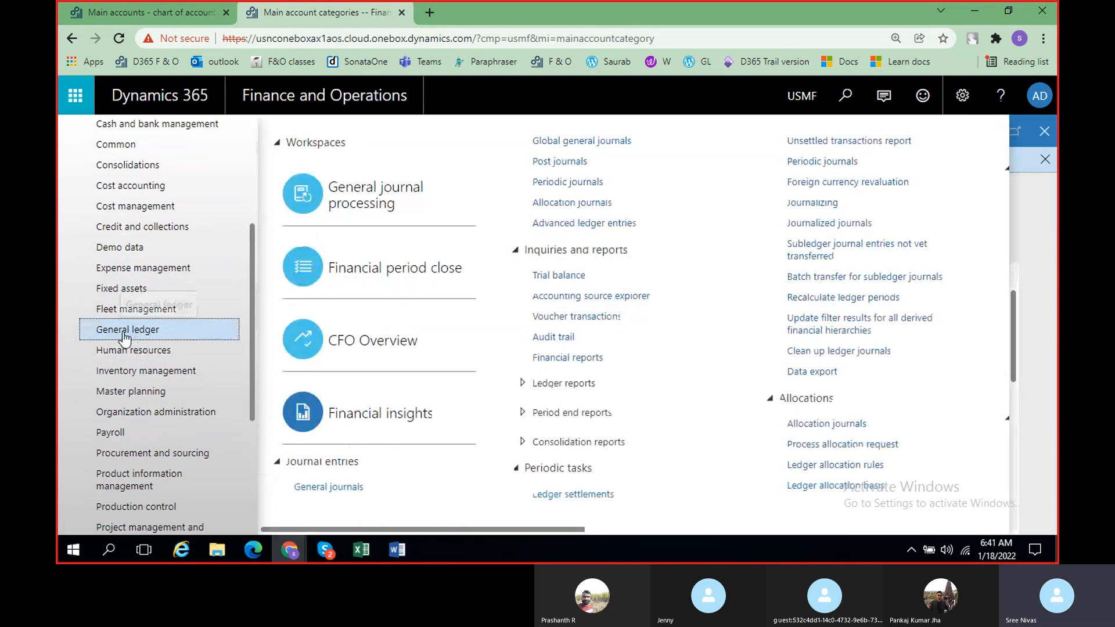
{"action": "left_click_drag", "start_coordinate": [438, 528], "coordinate": [681, 528]}
{"action": "left_click", "coordinate": [531, 448]}
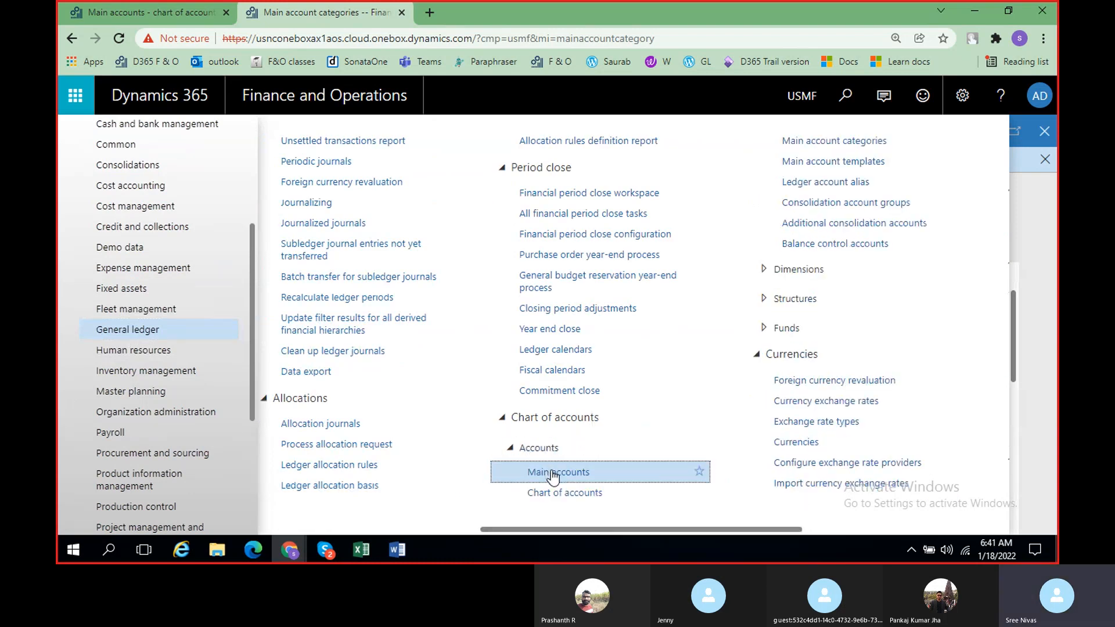
{"action": "left_click", "coordinate": [551, 473]}
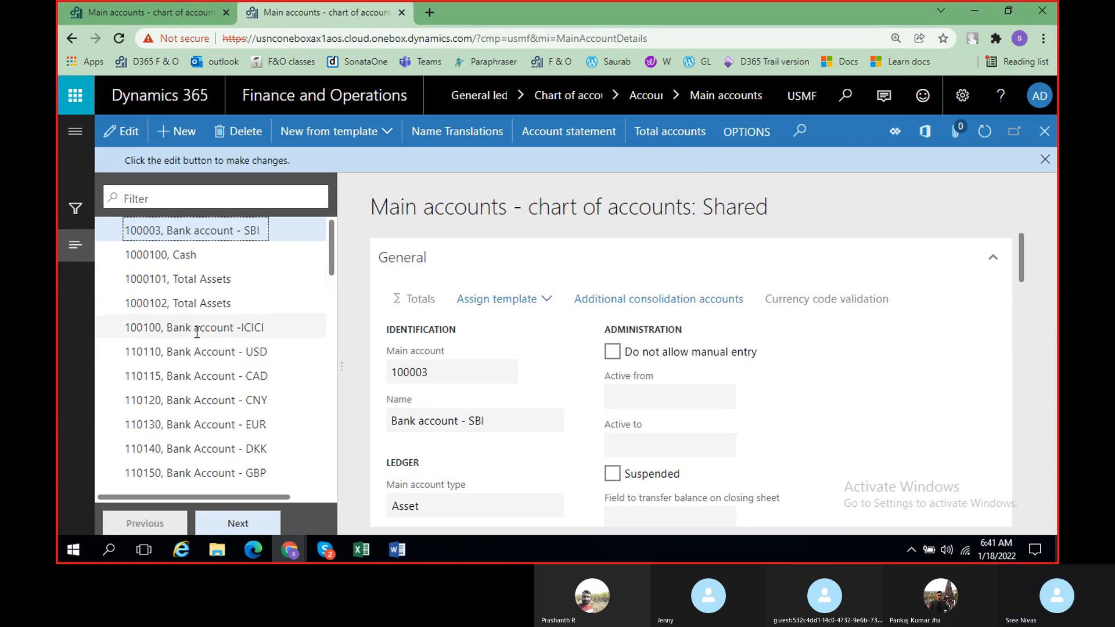
- Open the Petty Cash main account and review its General and Legal entity overrides details
{"action": "scroll", "coordinate": [205, 349], "scroll_direction": "down", "scroll_amount": 1}
{"action": "scroll", "coordinate": [204, 348], "scroll_direction": "down", "scroll_amount": 1}
{"action": "left_click", "coordinate": [194, 374]}
{"action": "scroll", "coordinate": [494, 421], "scroll_direction": "down", "scroll_amount": 4}
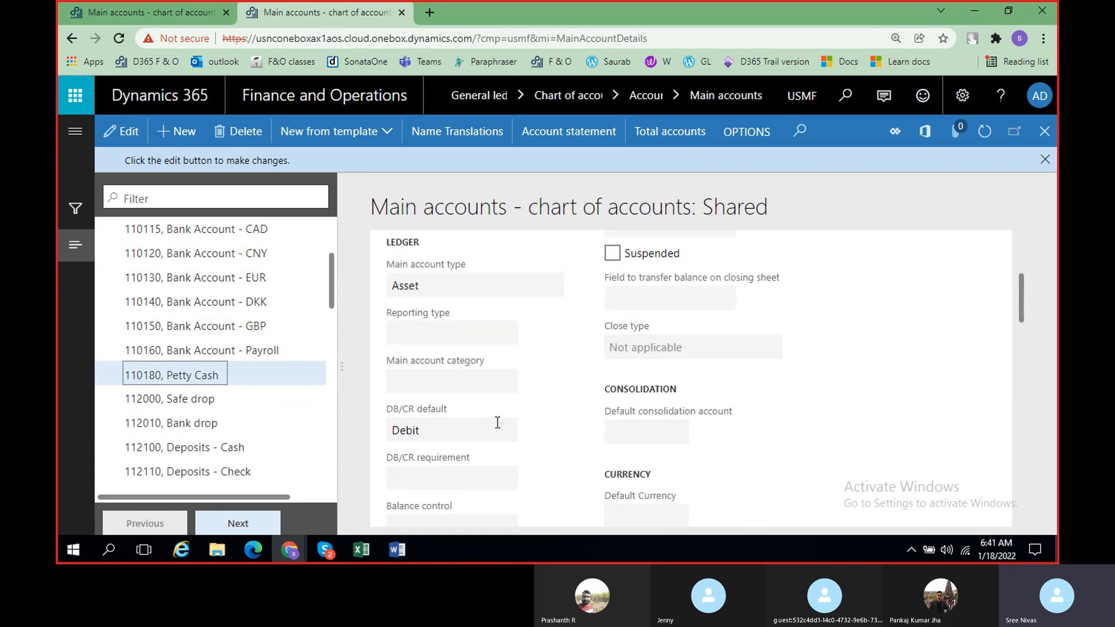
{"action": "scroll", "coordinate": [498, 422], "scroll_direction": "down", "scroll_amount": 3}
{"action": "scroll", "coordinate": [499, 423], "scroll_direction": "down", "scroll_amount": 4}
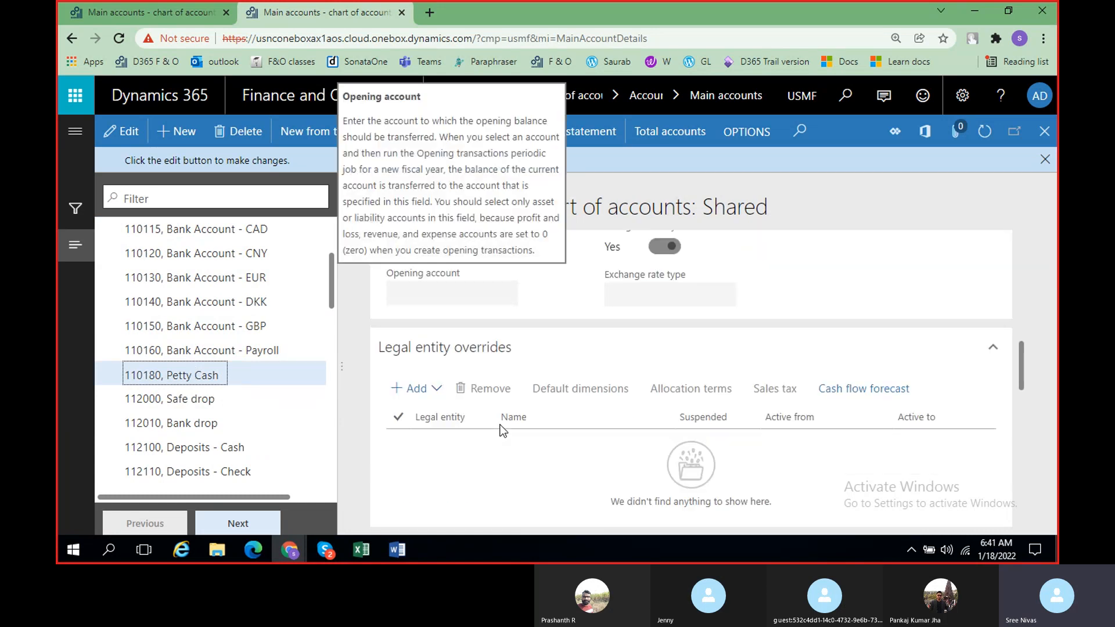
{"action": "scroll", "coordinate": [500, 425], "scroll_direction": "up", "scroll_amount": 10}
{"action": "scroll", "coordinate": [502, 428], "scroll_direction": "down", "scroll_amount": 1}
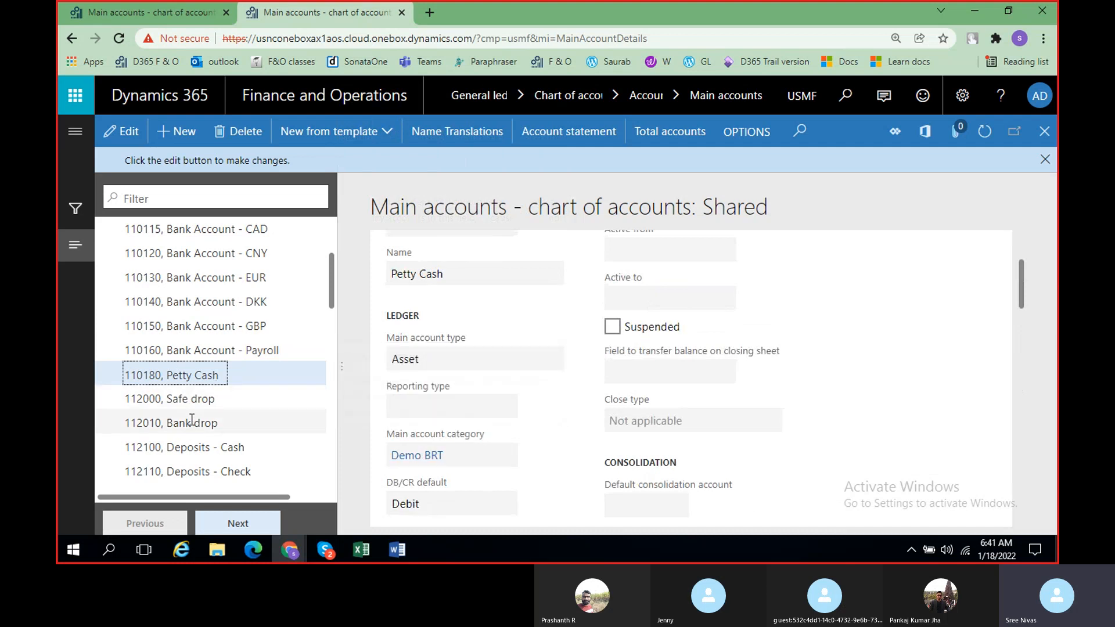
- Open the Deposits - Cash main account and review its ledger settings and Posting validation section
{"action": "scroll", "coordinate": [224, 345], "scroll_direction": "down", "scroll_amount": 2}
{"action": "left_click", "coordinate": [223, 300]}
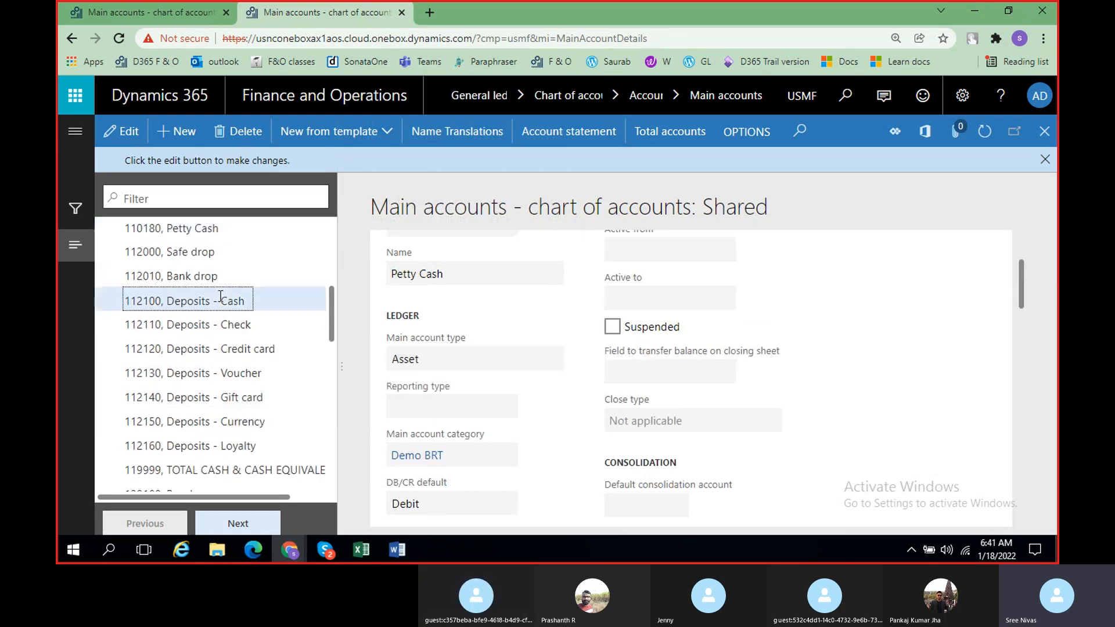
{"action": "scroll", "coordinate": [538, 445], "scroll_direction": "down", "scroll_amount": 6}
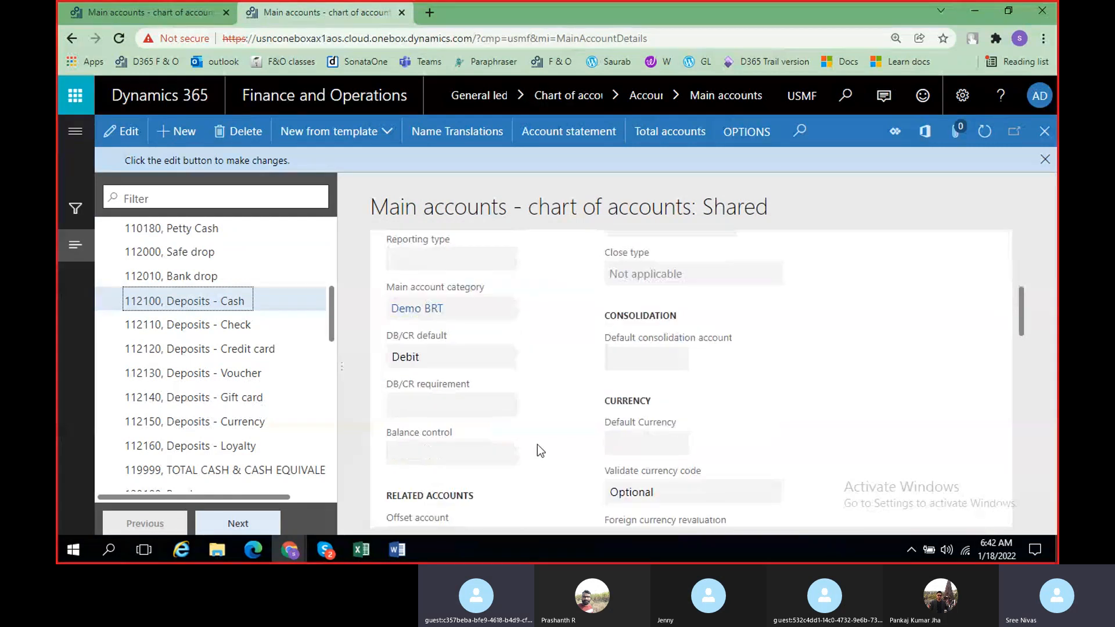
{"action": "scroll", "coordinate": [540, 450], "scroll_direction": "up", "scroll_amount": 8}
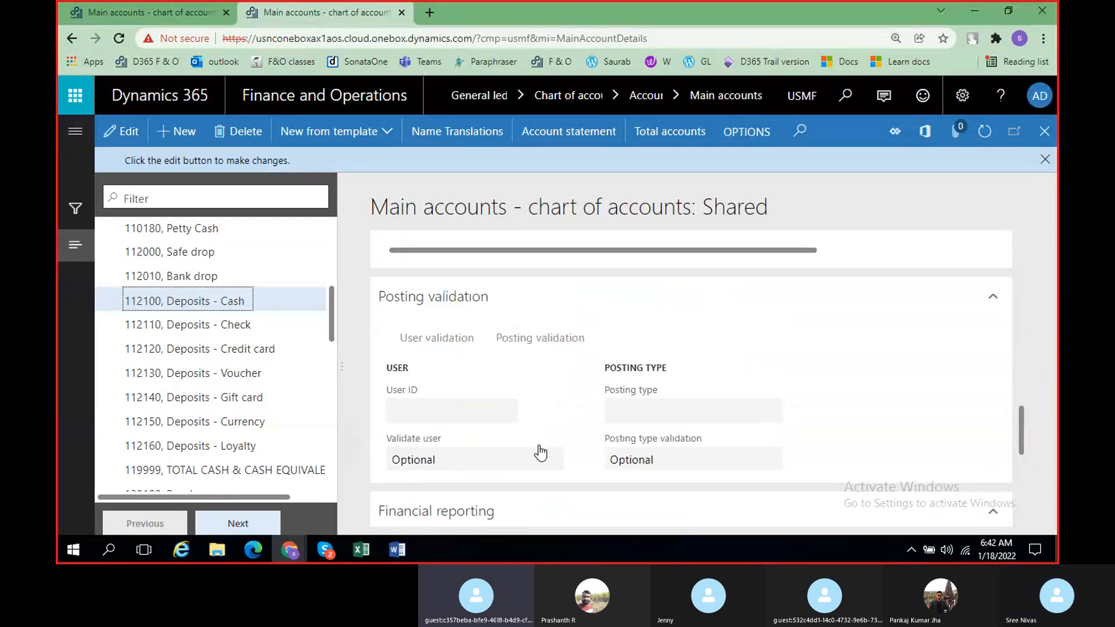
{"action": "scroll", "coordinate": [539, 448], "scroll_direction": "up", "scroll_amount": 3}
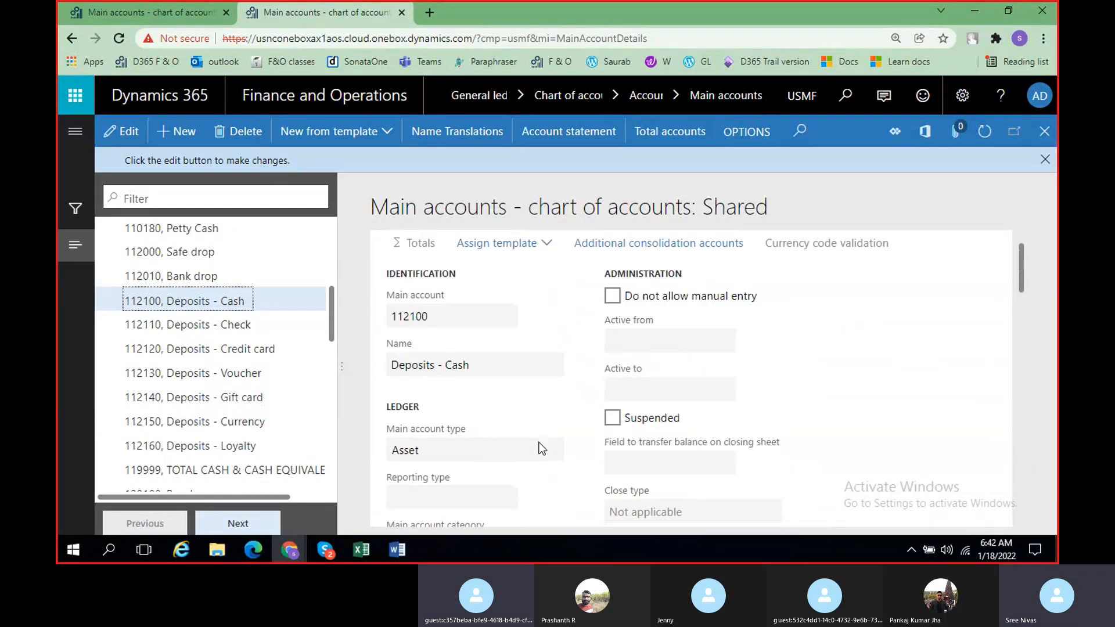
- Open the Protested BOE main account and review its main account category, DB/CR default and Legal entity overrides
{"action": "scroll", "coordinate": [208, 365], "scroll_direction": "down", "scroll_amount": 3}
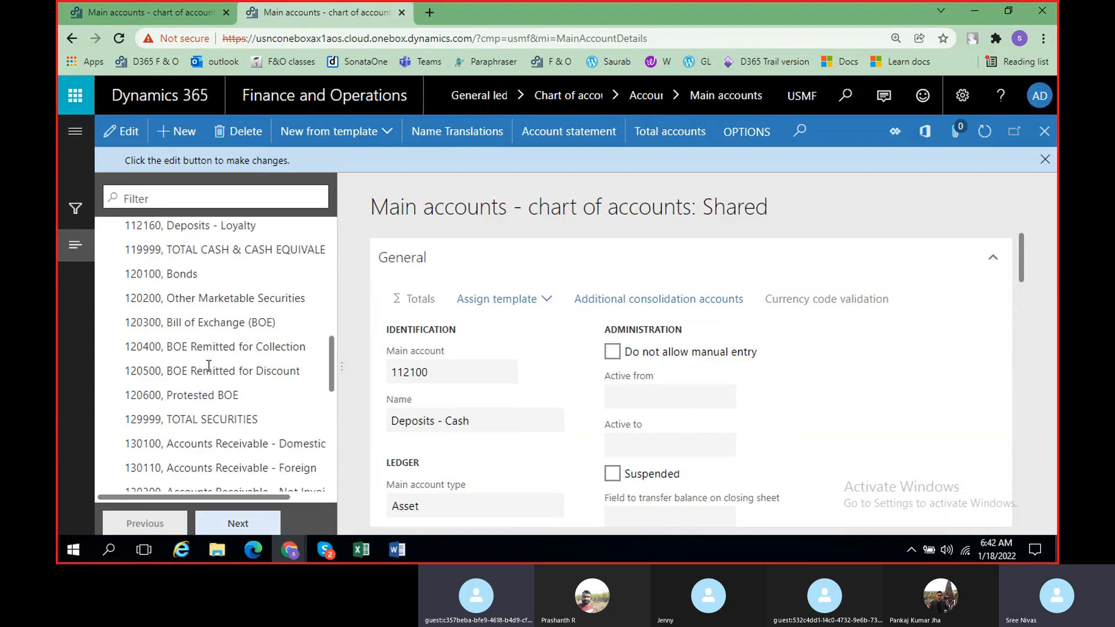
{"action": "left_click", "coordinate": [198, 397]}
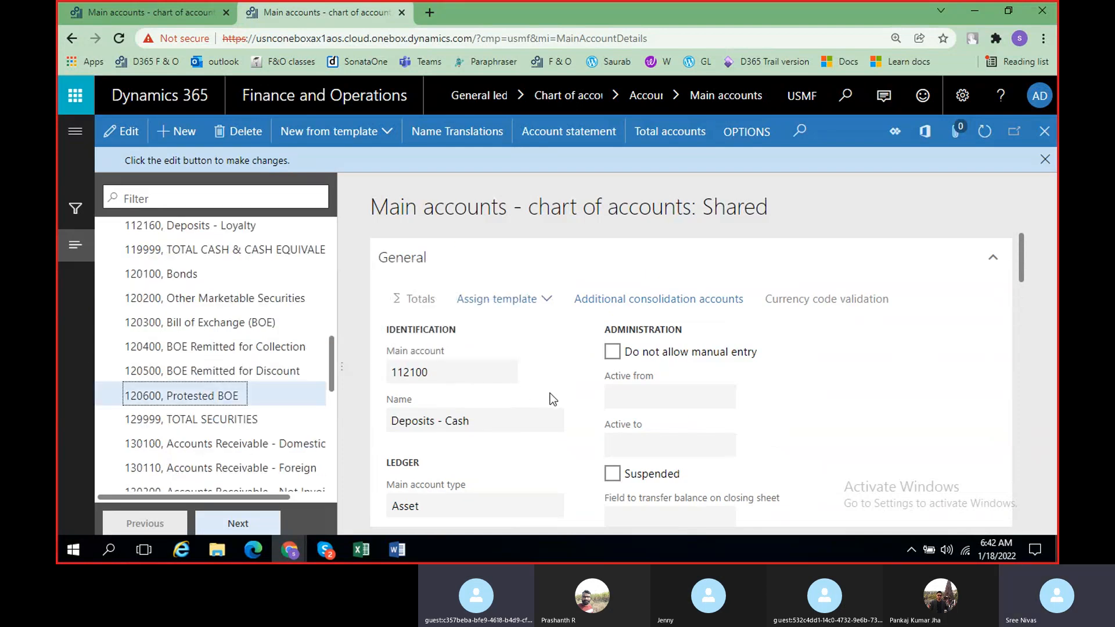
{"action": "left_click", "coordinate": [116, 12]}
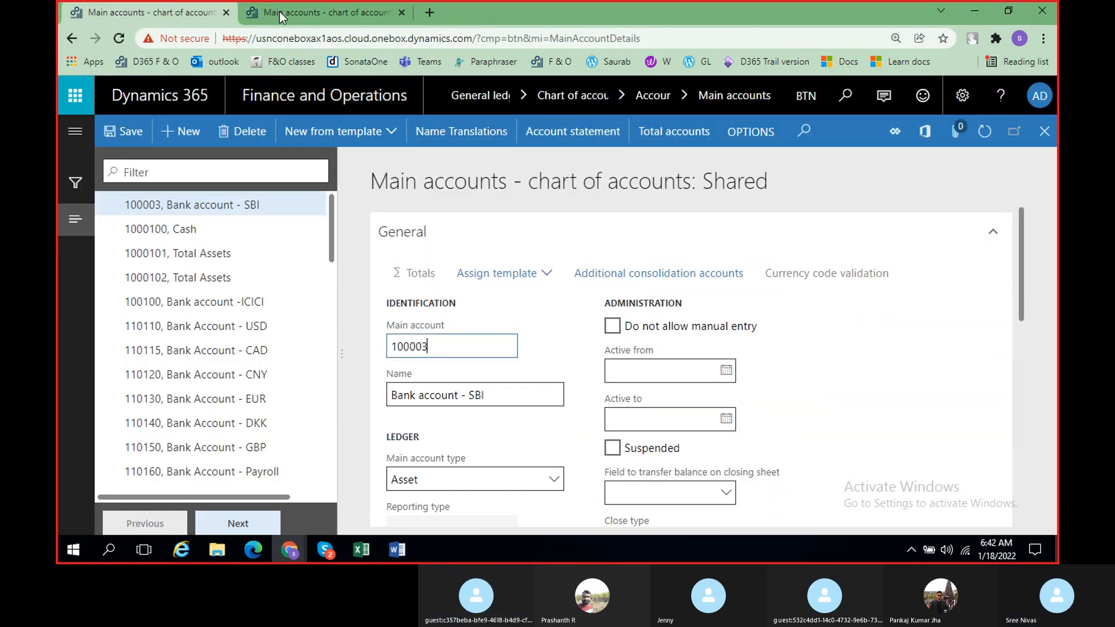
{"action": "left_click", "coordinate": [281, 14]}
{"action": "scroll", "coordinate": [419, 381], "scroll_direction": "down", "scroll_amount": 3}
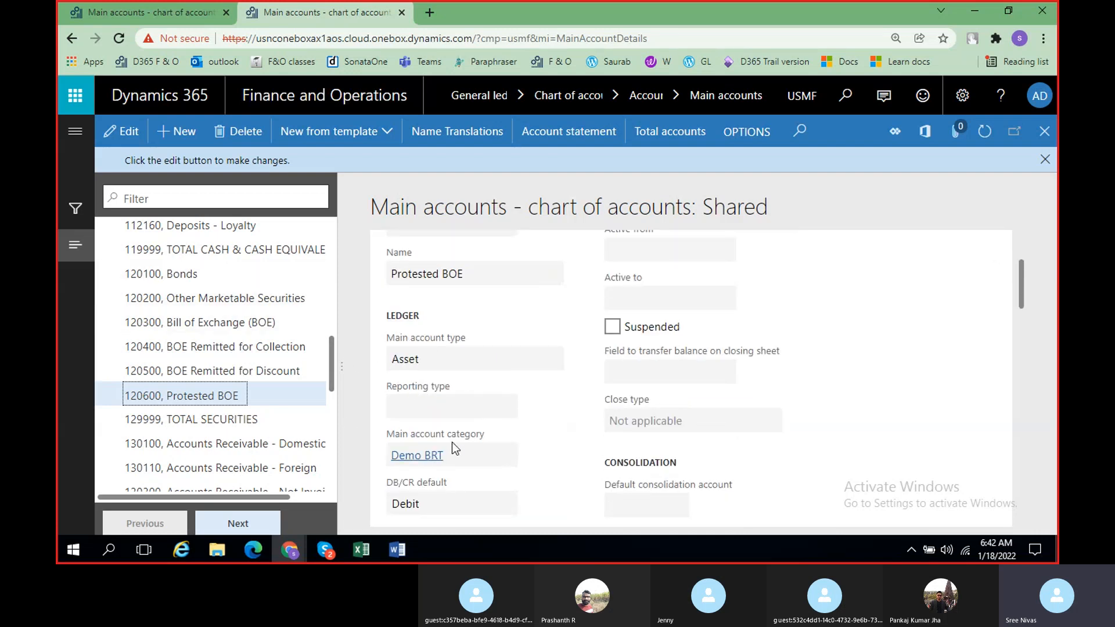
{"action": "scroll", "coordinate": [470, 442], "scroll_direction": "down", "scroll_amount": 1}
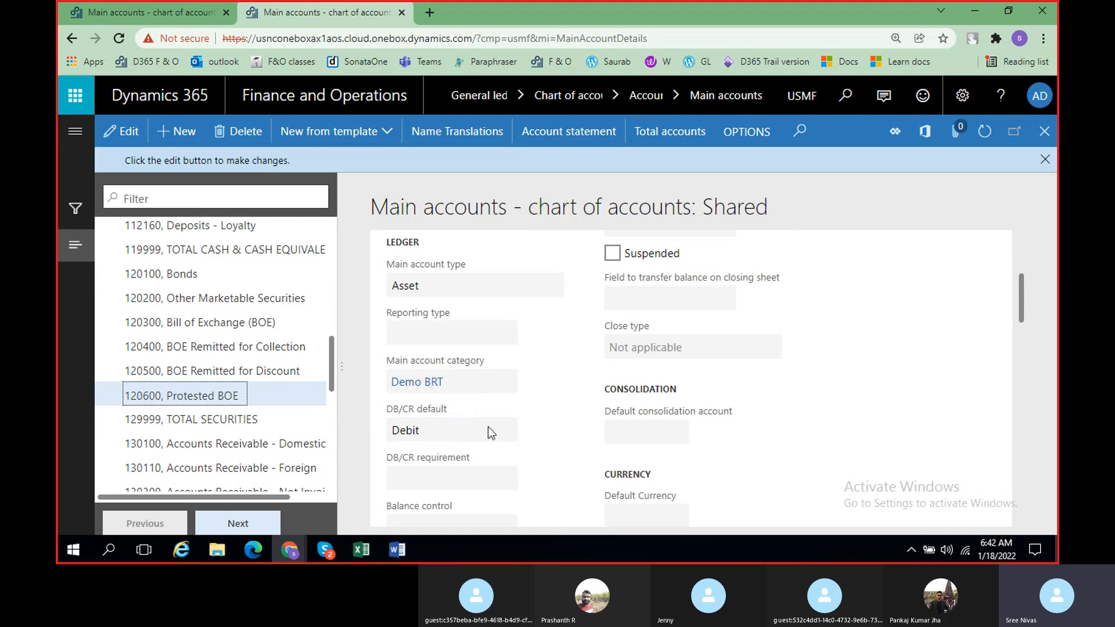
{"action": "scroll", "coordinate": [492, 427], "scroll_direction": "down", "scroll_amount": 4}
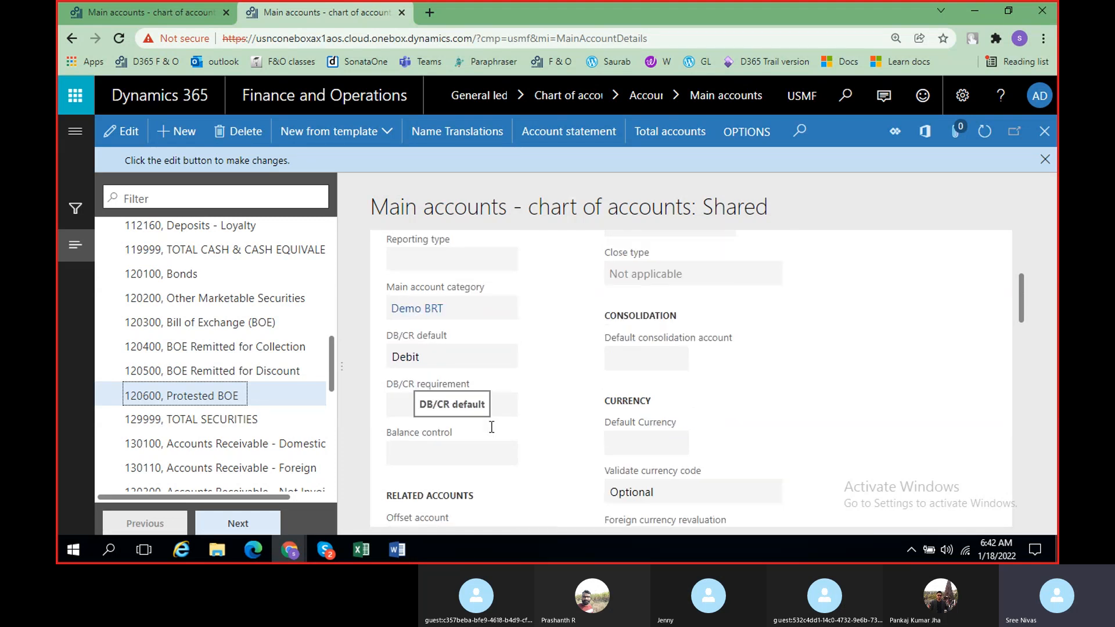
{"action": "scroll", "coordinate": [492, 430], "scroll_direction": "down", "scroll_amount": 3}
{"action": "scroll", "coordinate": [491, 420], "scroll_direction": "right", "scroll_amount": 3}
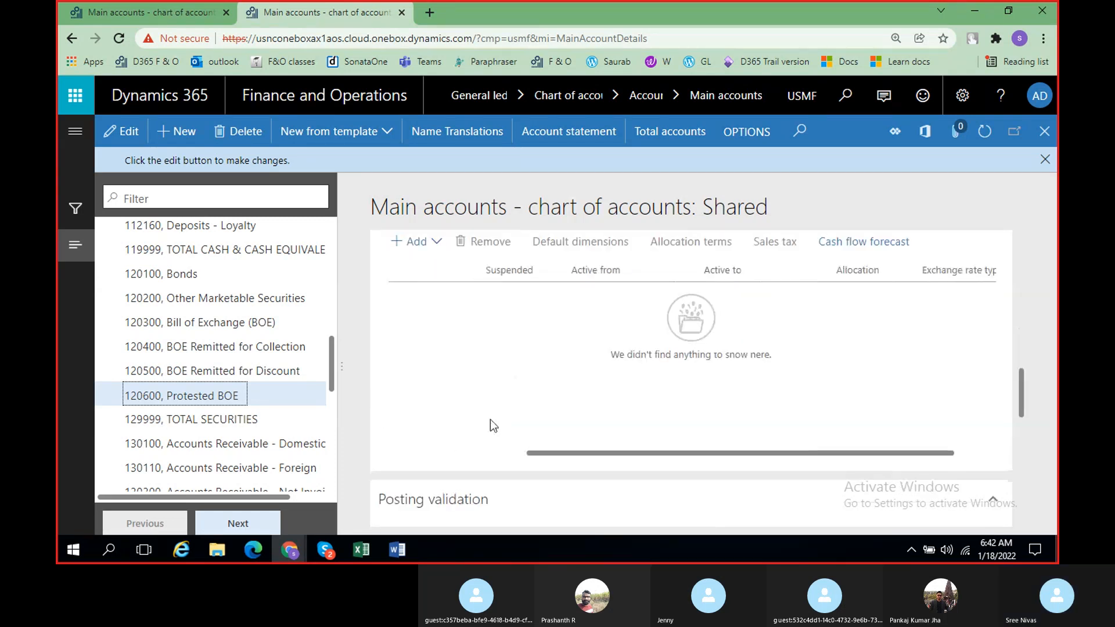
{"action": "scroll", "coordinate": [491, 420], "scroll_direction": "left", "scroll_amount": 2}
{"action": "scroll", "coordinate": [490, 419], "scroll_direction": "left", "scroll_amount": 2}
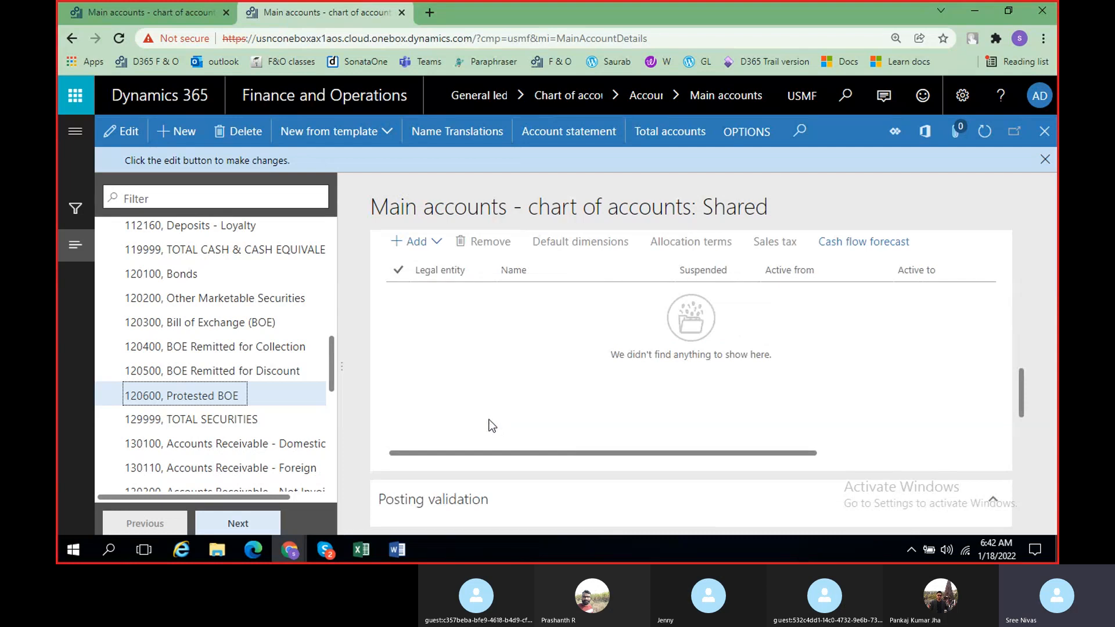
{"action": "scroll", "coordinate": [532, 288], "scroll_direction": "up", "scroll_amount": 7}
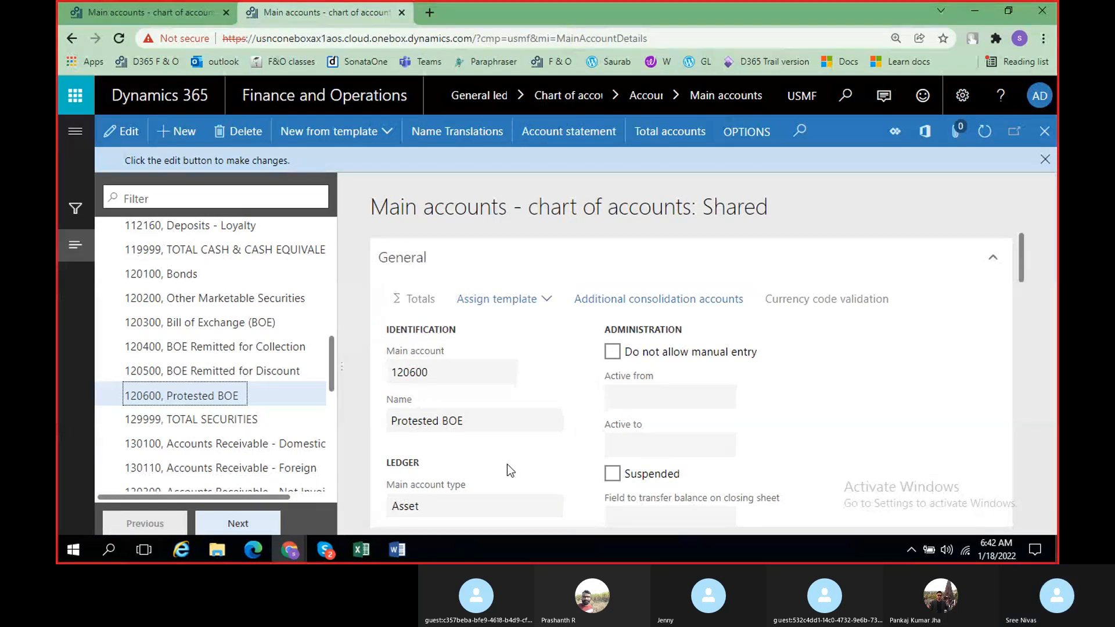
- Switch to the Skype call window
{"action": "left_click", "coordinate": [325, 550]}
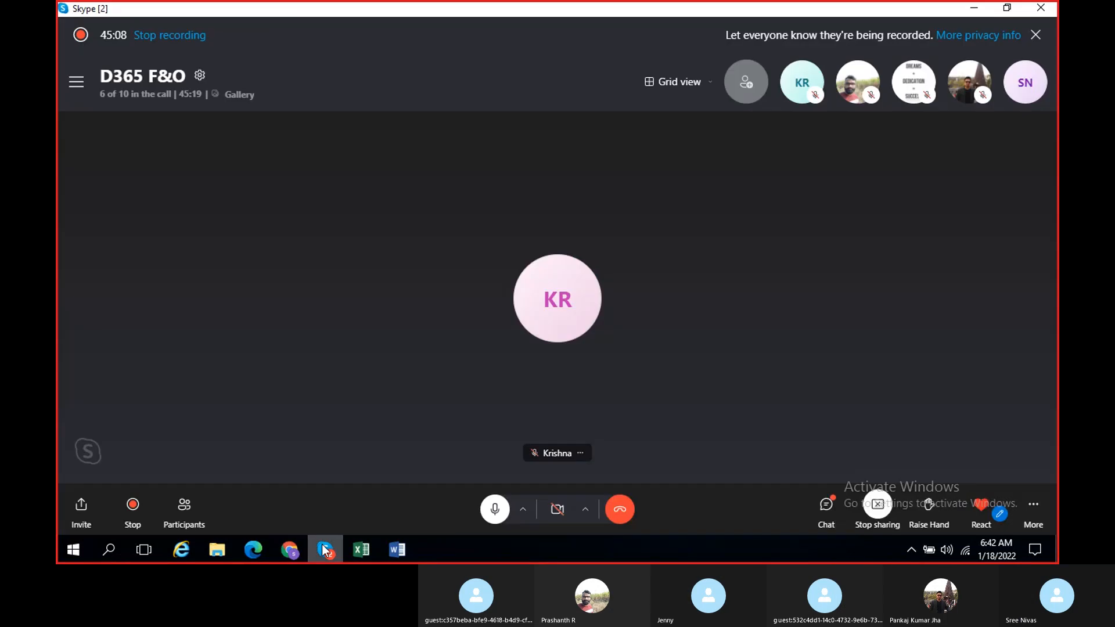